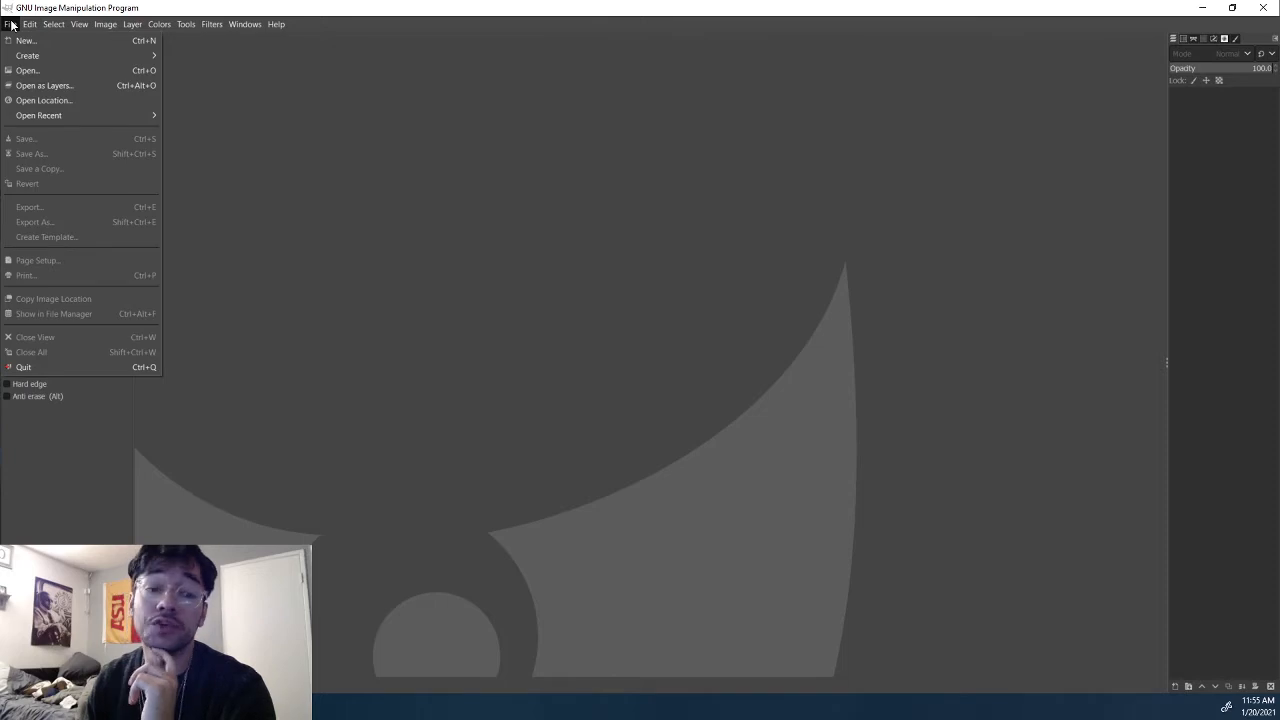
Step: Start opening an image and browse to the IG Templates folder inside Pictures
{"action": "left_click", "coordinate": [33, 72]}
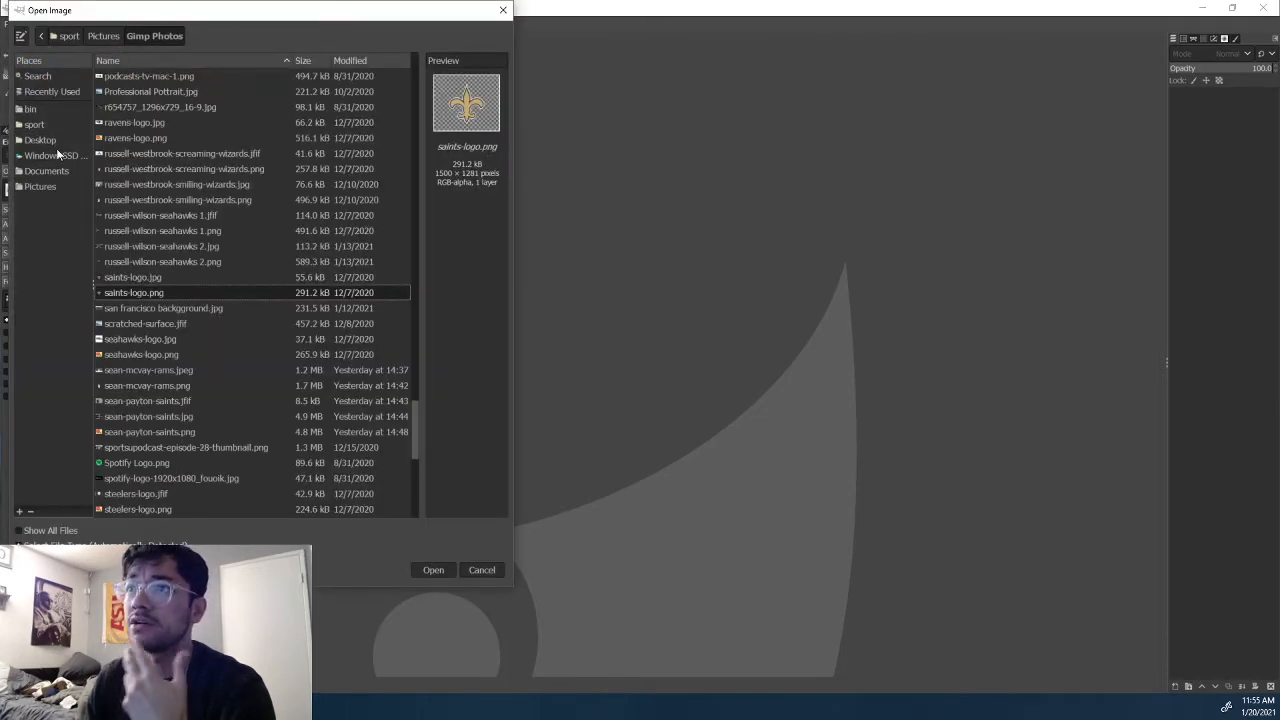
{"action": "left_click", "coordinate": [54, 186]}
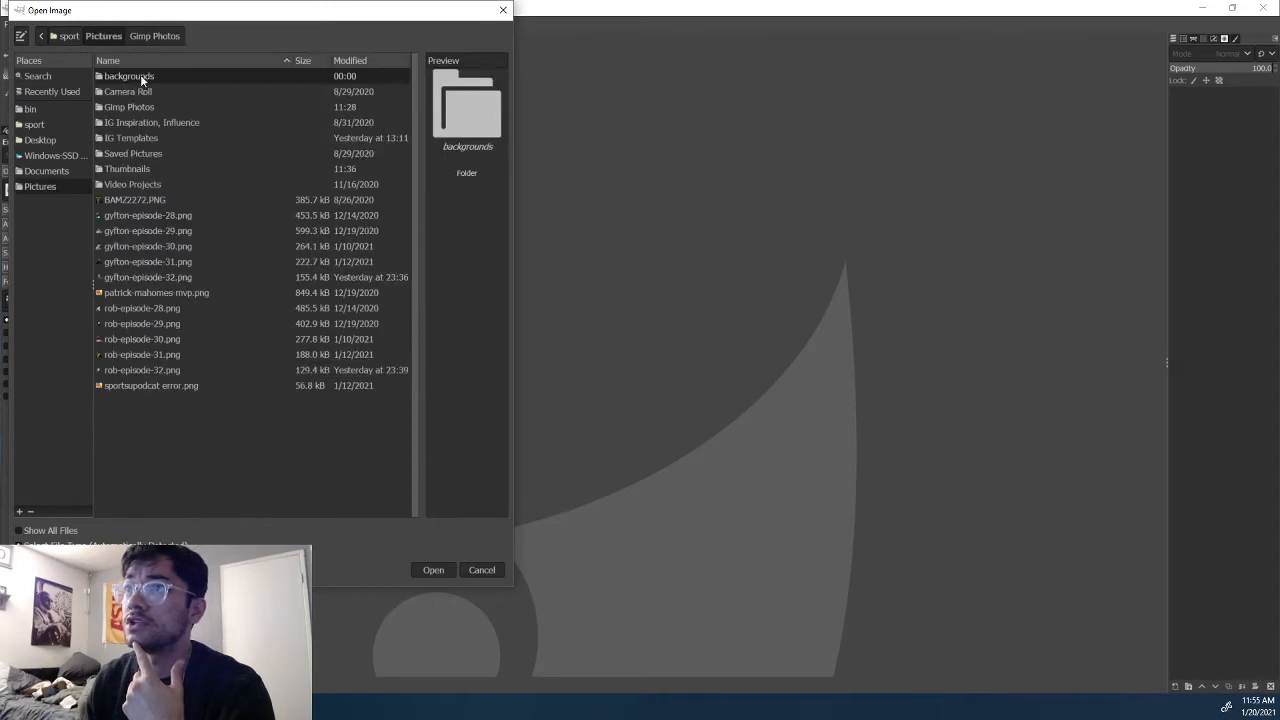
{"action": "double_click", "coordinate": [153, 138]}
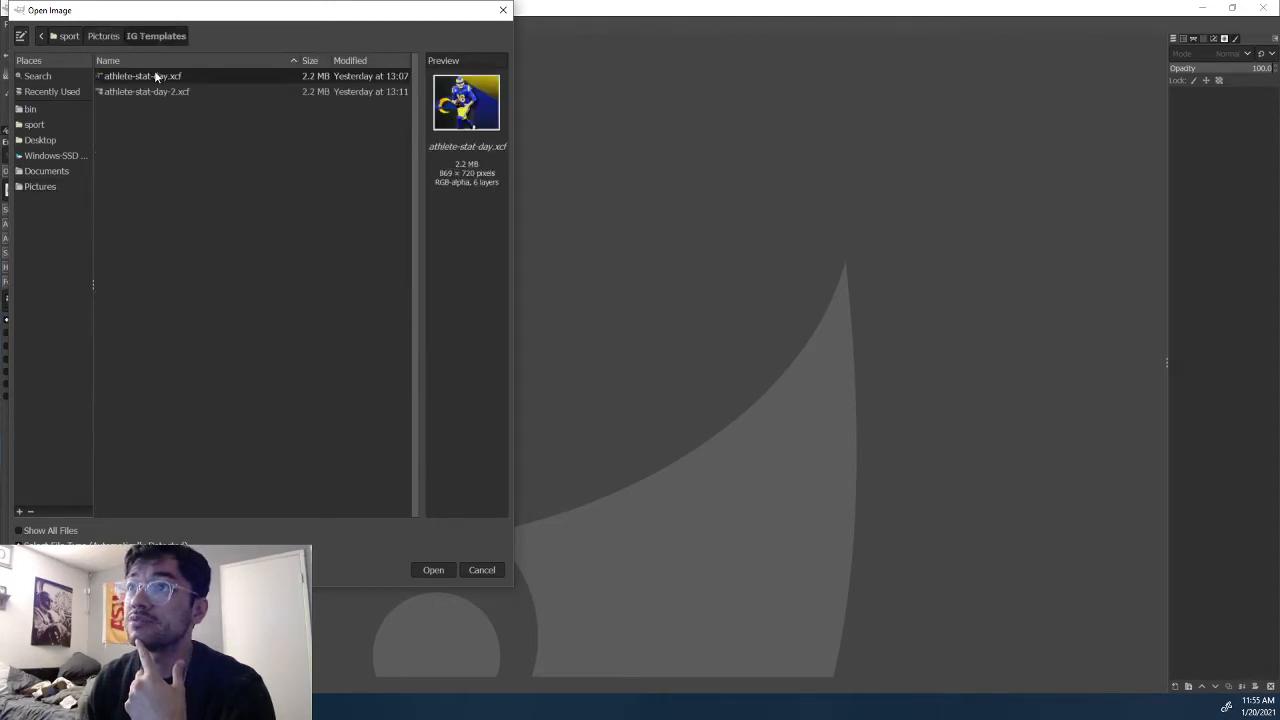
Step: Compare the previews of athlete-stat-day.xcf and athlete-stat-day-2.xcf
{"action": "left_click", "coordinate": [164, 92]}
{"action": "left_click", "coordinate": [165, 78]}
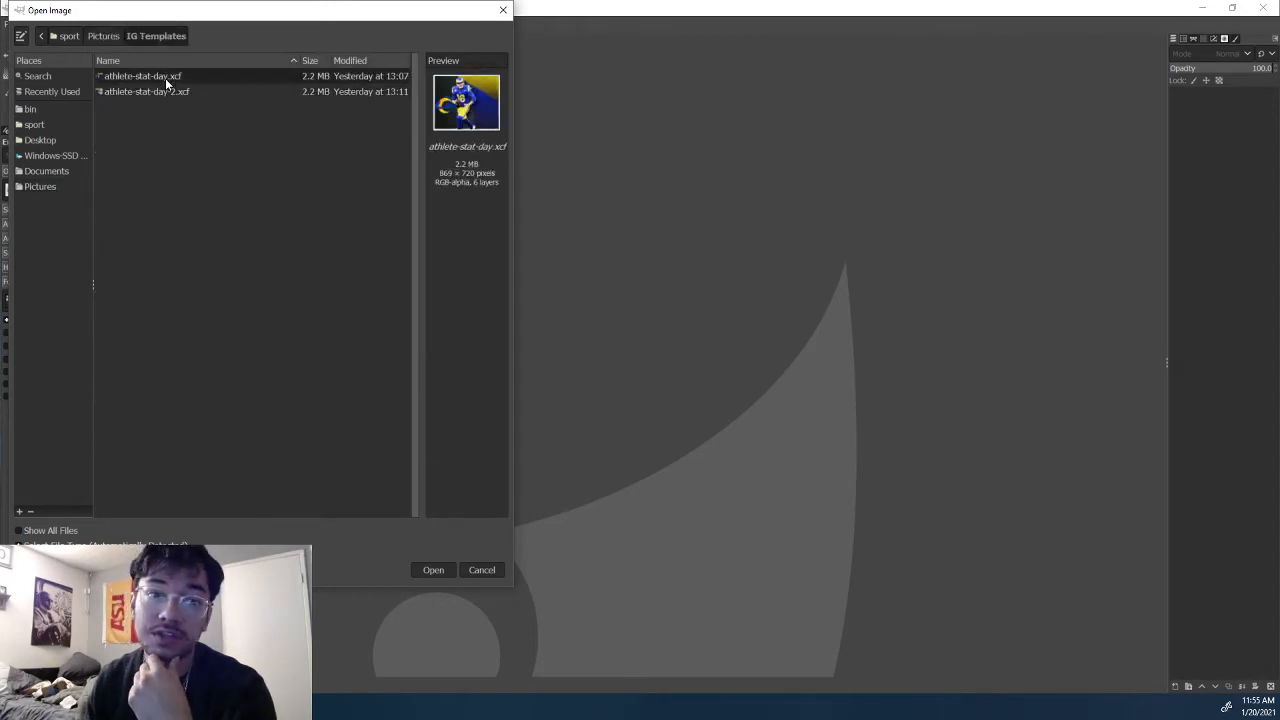
{"action": "left_click", "coordinate": [165, 97]}
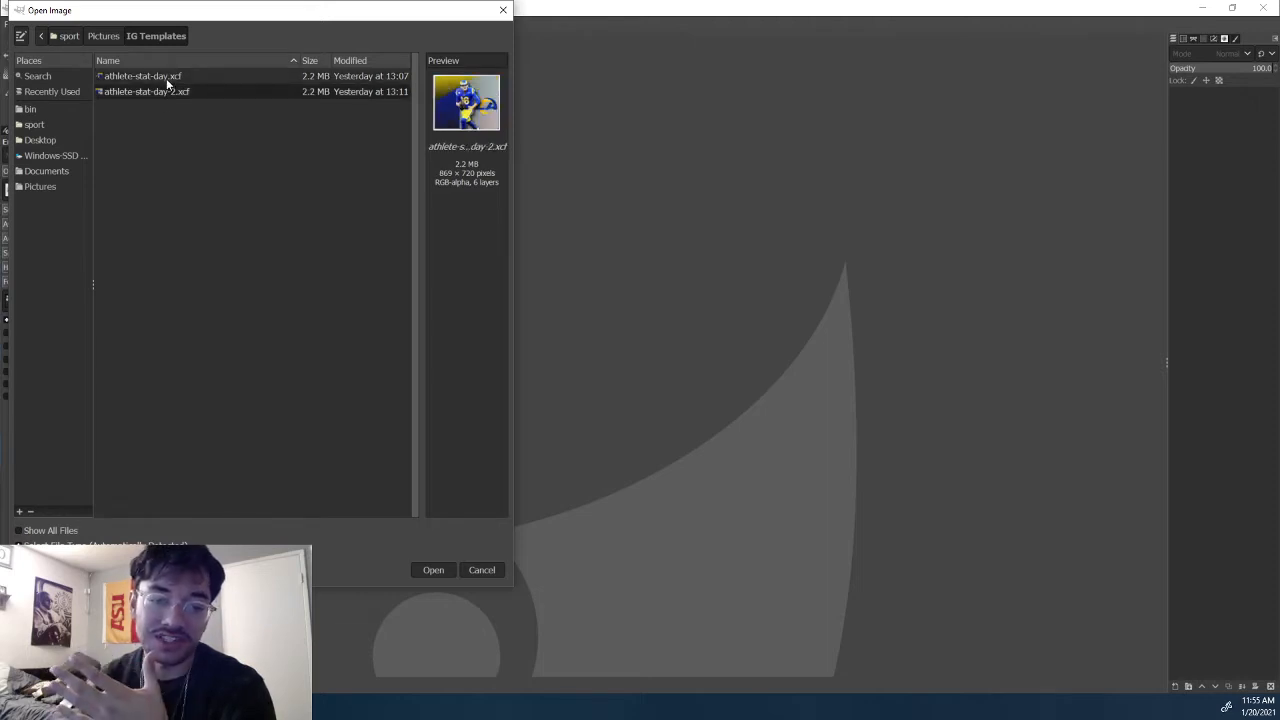
{"action": "left_click", "coordinate": [166, 78]}
{"action": "left_click", "coordinate": [165, 89]}
{"action": "left_click", "coordinate": [165, 76]}
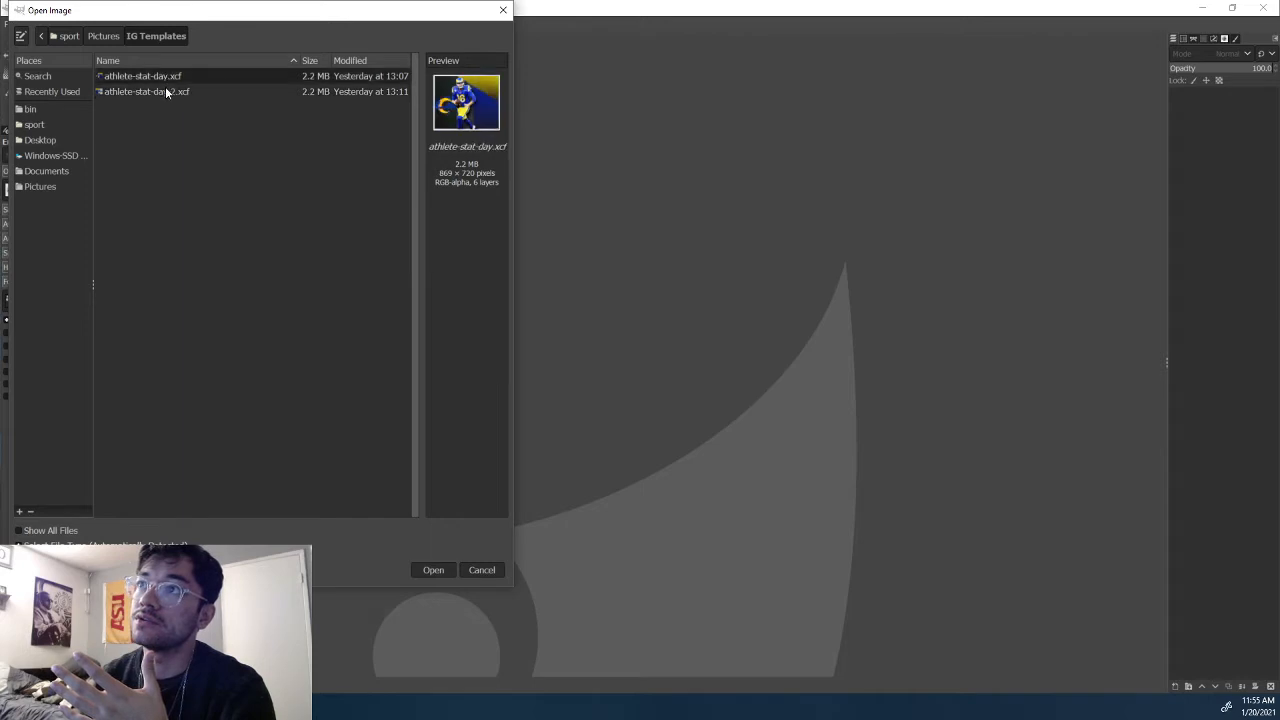
{"action": "left_click", "coordinate": [166, 89]}
{"action": "left_click", "coordinate": [166, 77]}
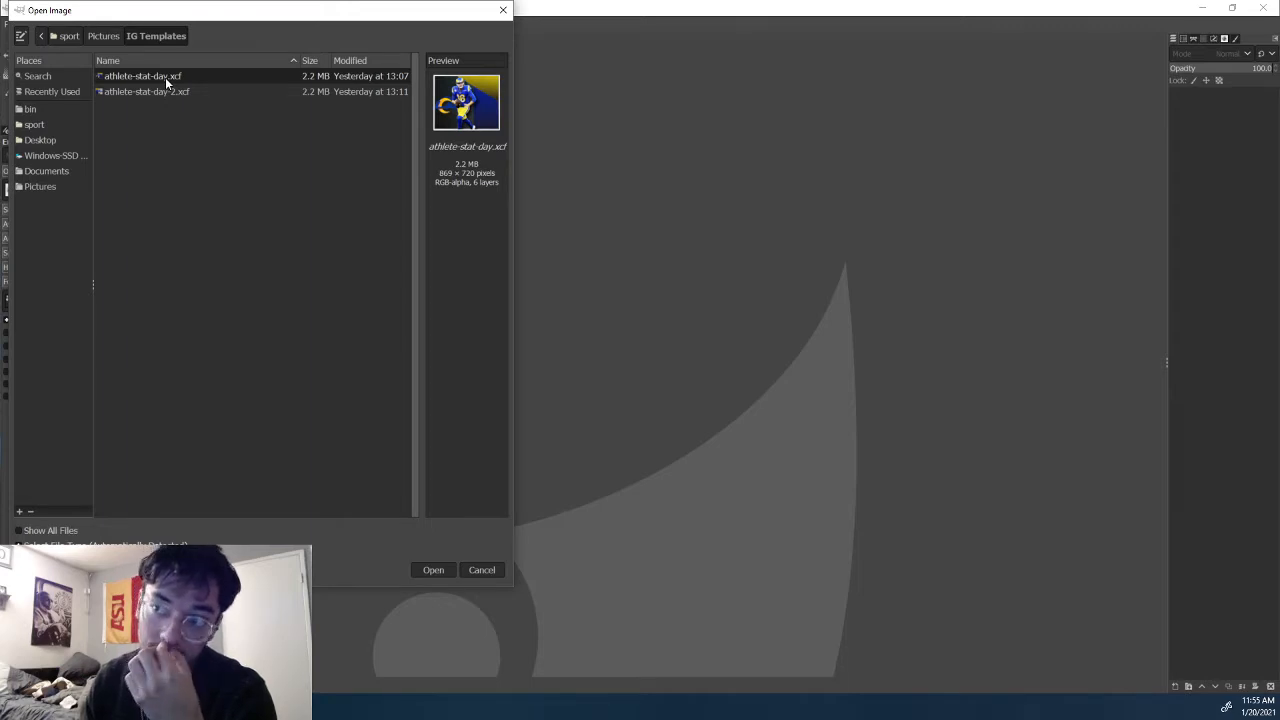
Step: Open the template athlete-stat-day.xcf from the IG Templates folder
{"action": "left_click", "coordinate": [156, 91]}
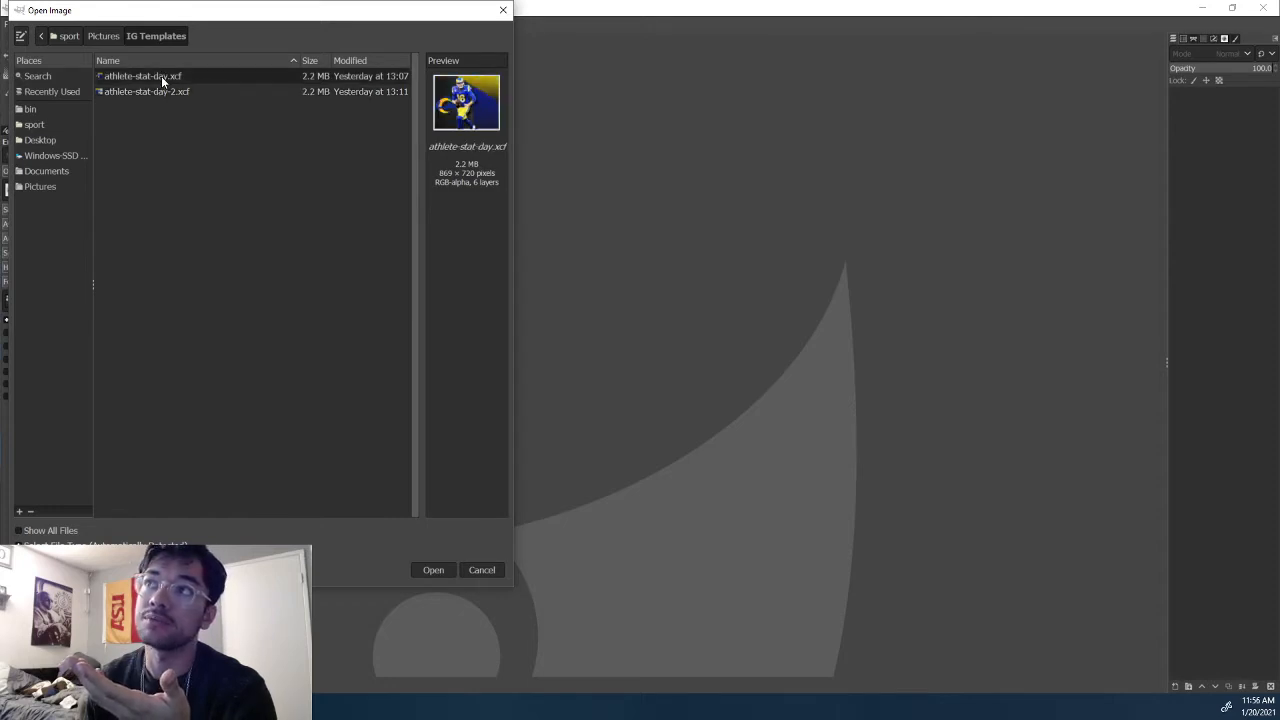
{"action": "left_click", "coordinate": [165, 77]}
{"action": "double_click", "coordinate": [165, 77]}
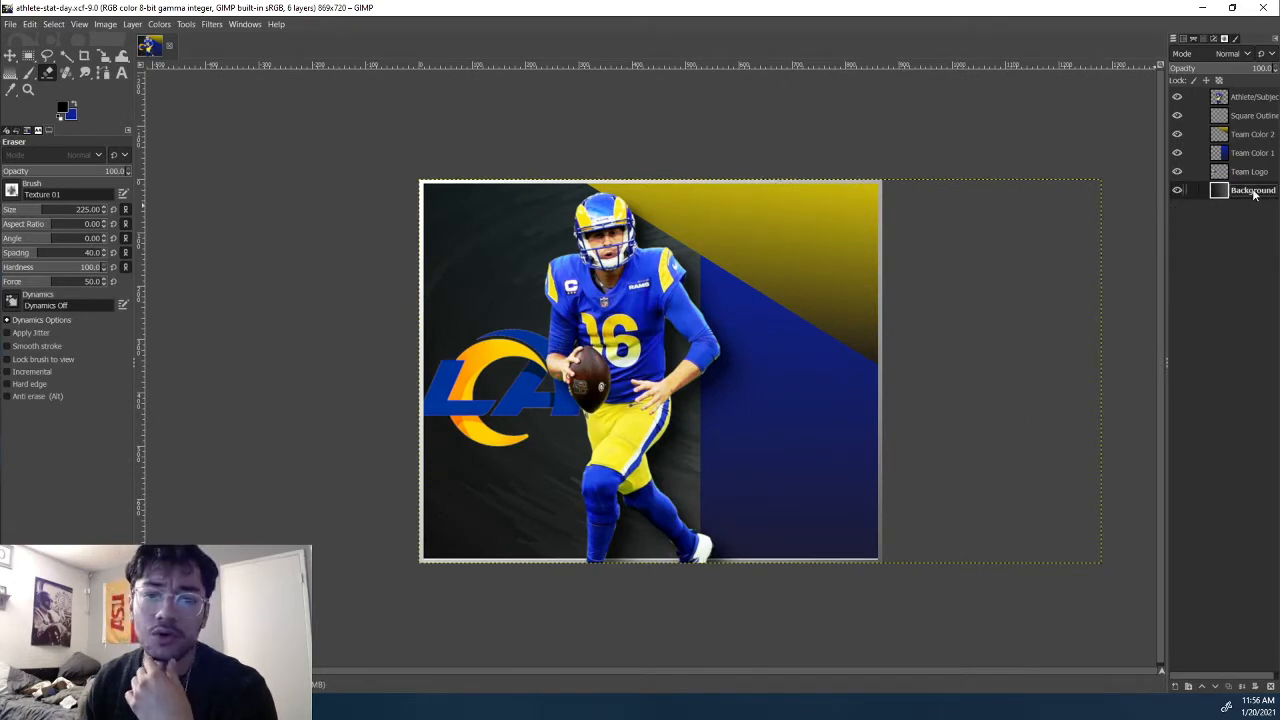
Step: Make Background the active layer and switch to the Paintbrush with the 1. Pixel brush
{"action": "left_click", "coordinate": [1254, 194]}
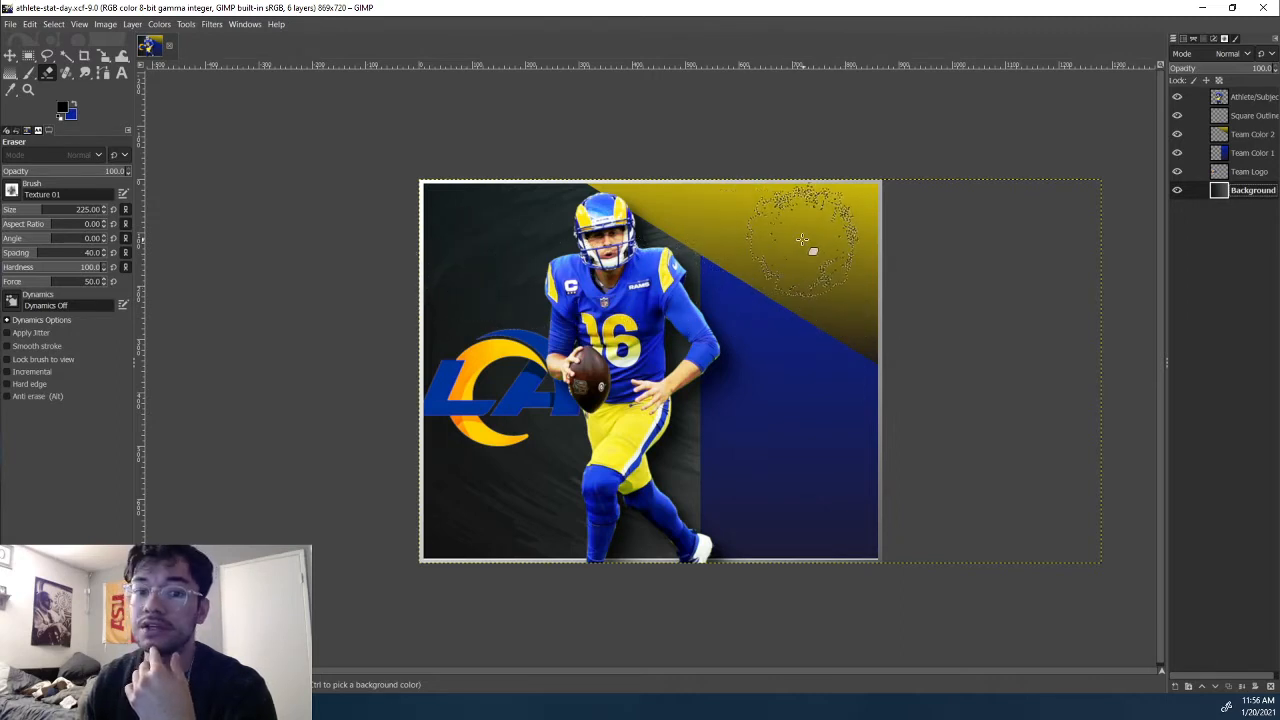
{"action": "left_click", "coordinate": [28, 75]}
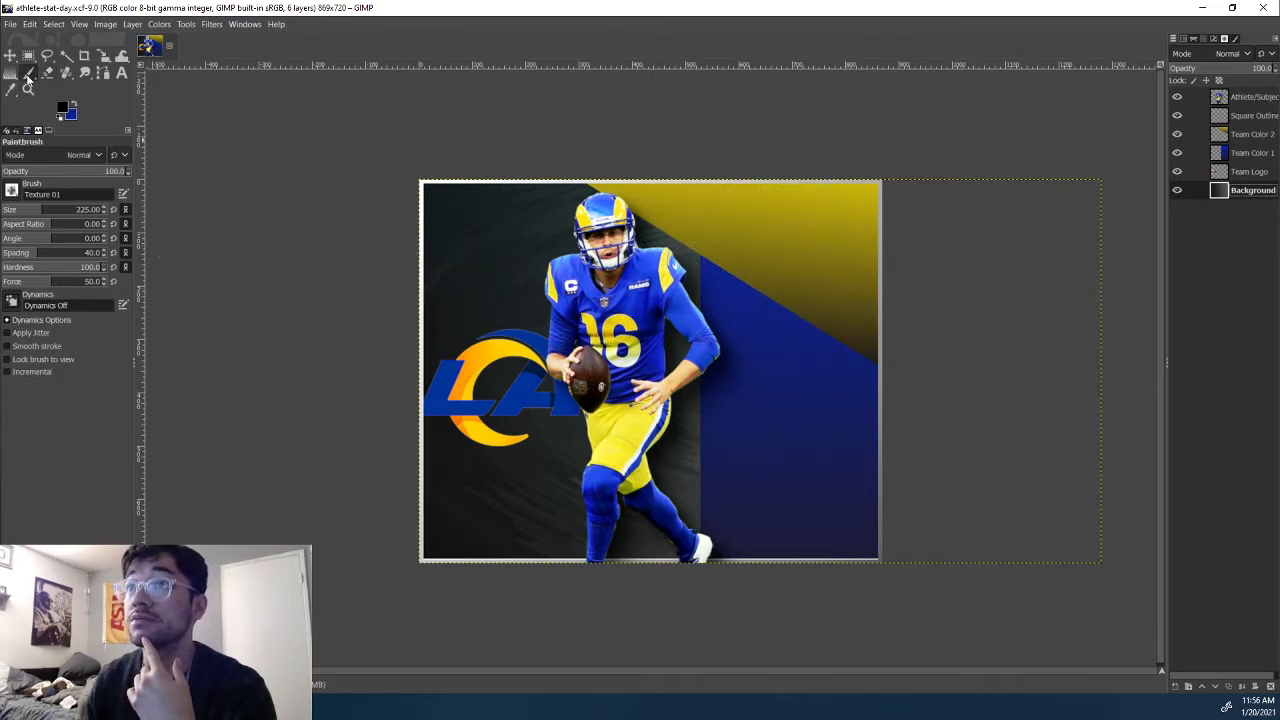
{"action": "left_click", "coordinate": [12, 190]}
{"action": "left_click", "coordinate": [38, 214]}
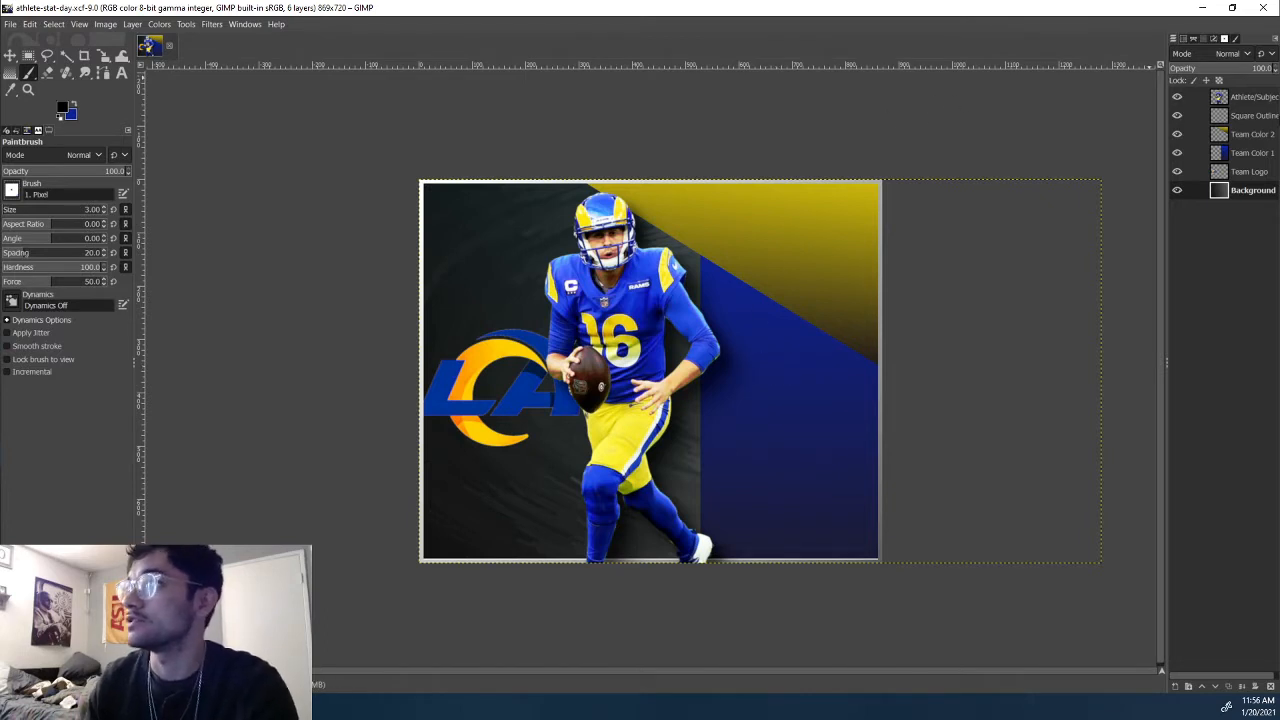
Step: Toggle the Square Outline layer's visibility to check its border, and delete that layer
{"action": "left_click", "coordinate": [1224, 133]}
{"action": "left_click", "coordinate": [1240, 117]}
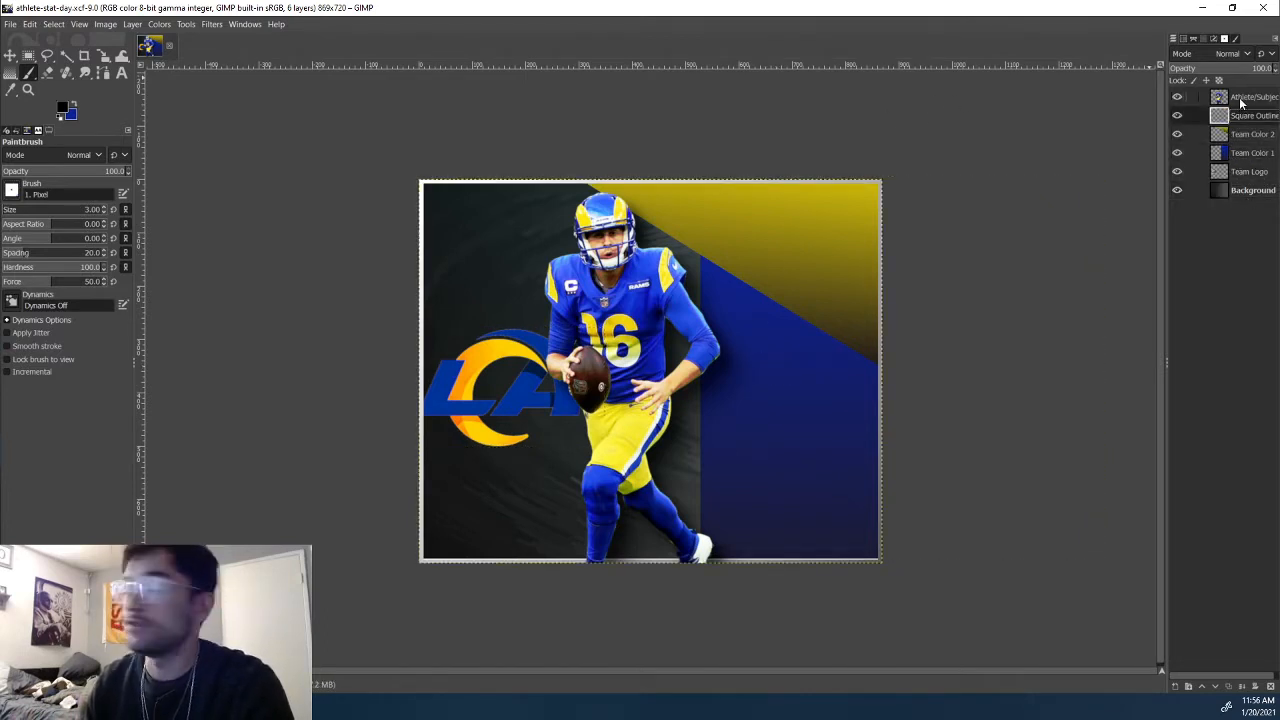
{"action": "left_click", "coordinate": [1177, 116]}
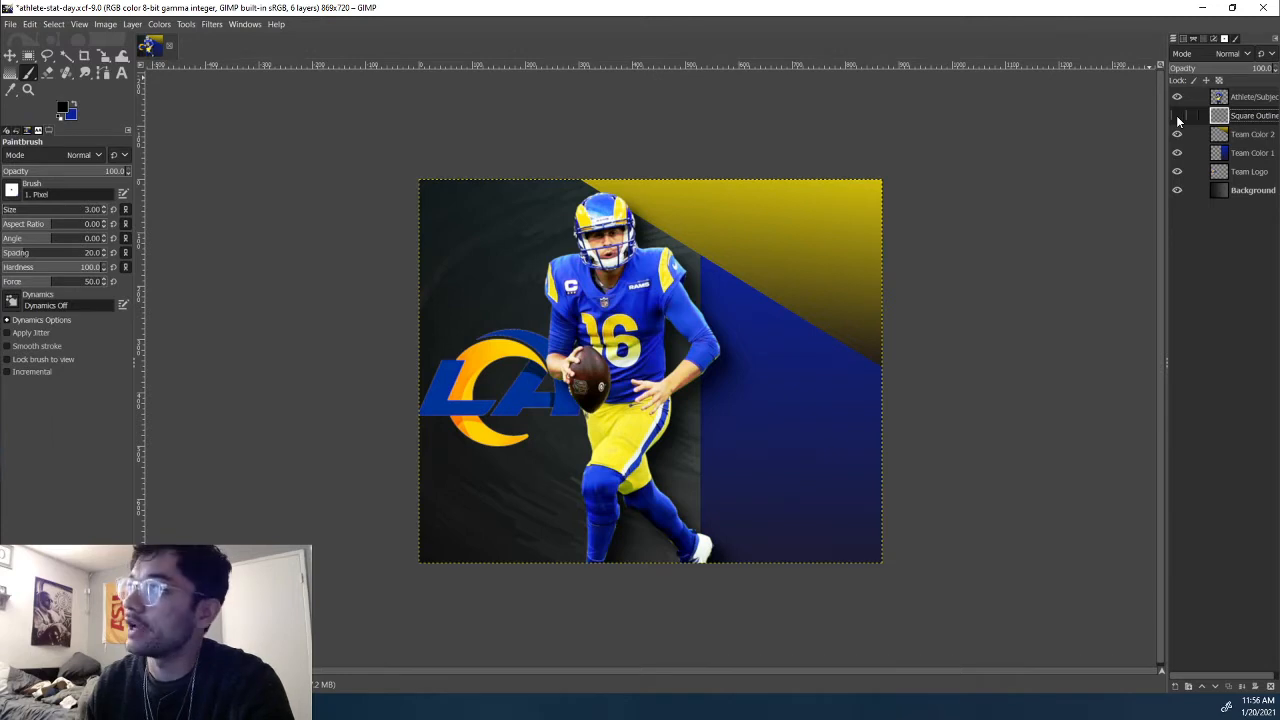
{"action": "left_click", "coordinate": [1177, 116]}
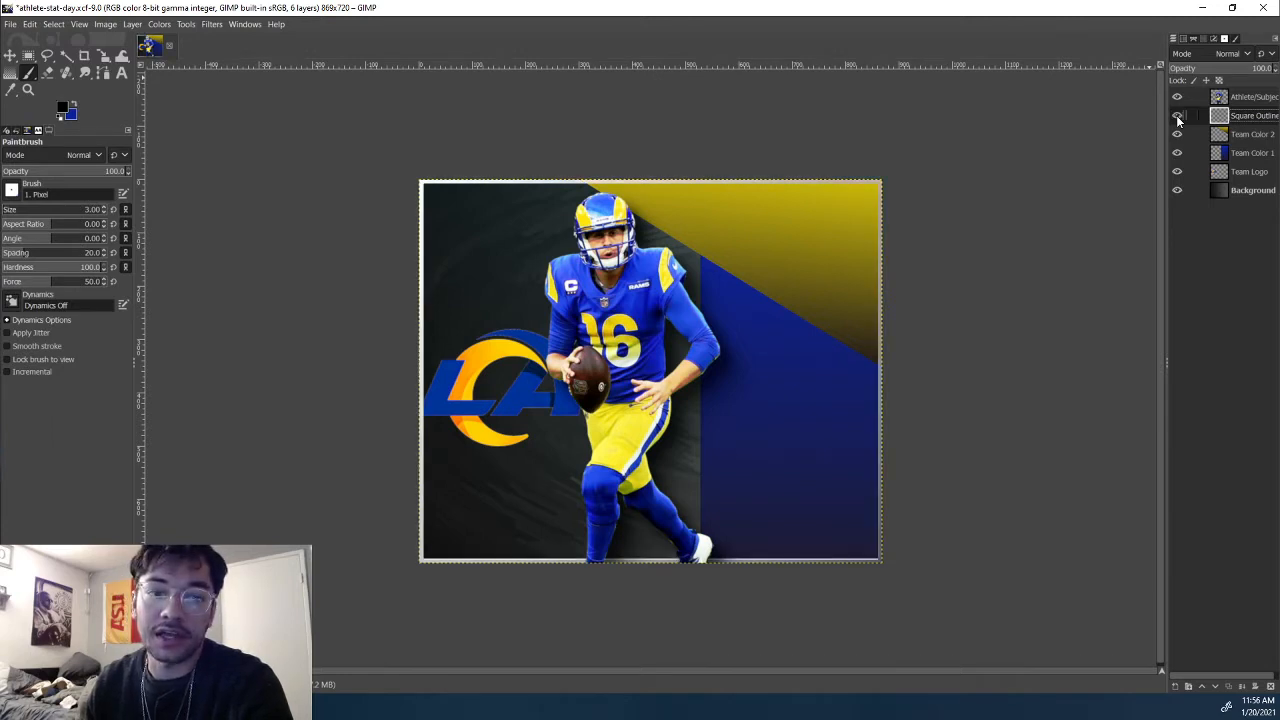
{"action": "left_click", "coordinate": [1177, 116]}
{"action": "left_click", "coordinate": [1177, 116]}
{"action": "left_click", "coordinate": [1177, 116]}
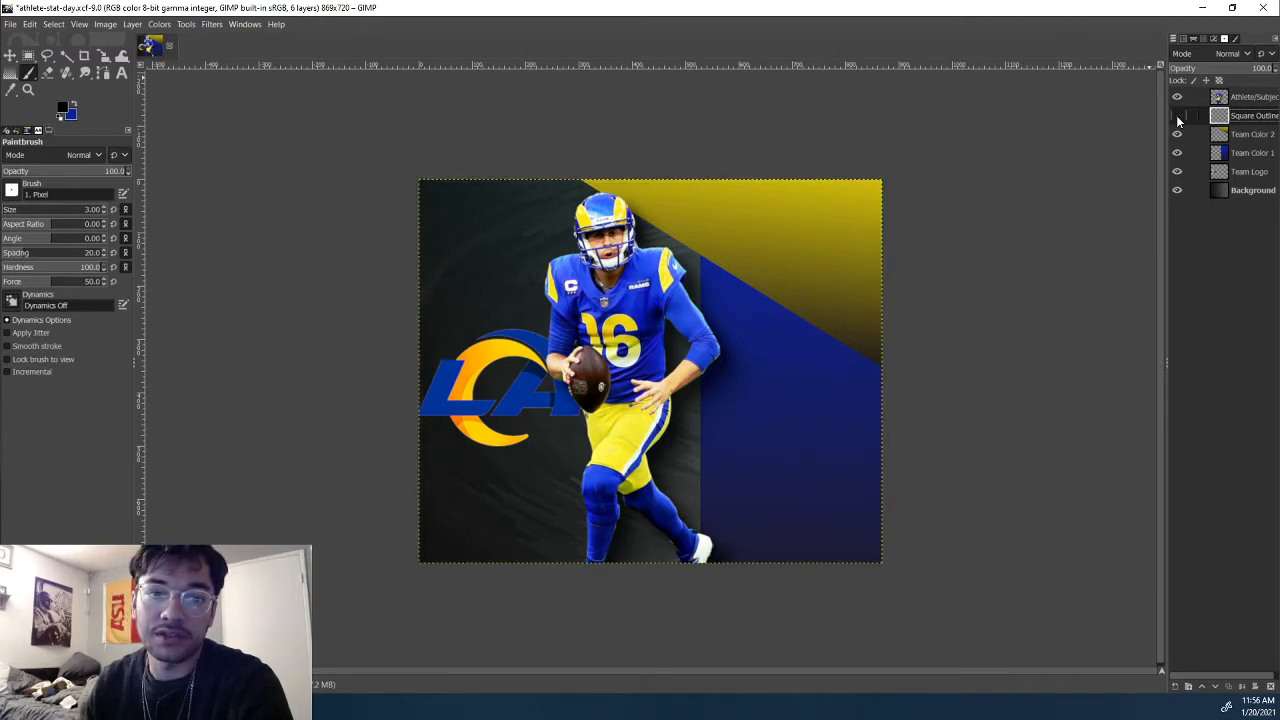
{"action": "right_click", "coordinate": [1247, 120]}
{"action": "left_click", "coordinate": [1182, 285]}
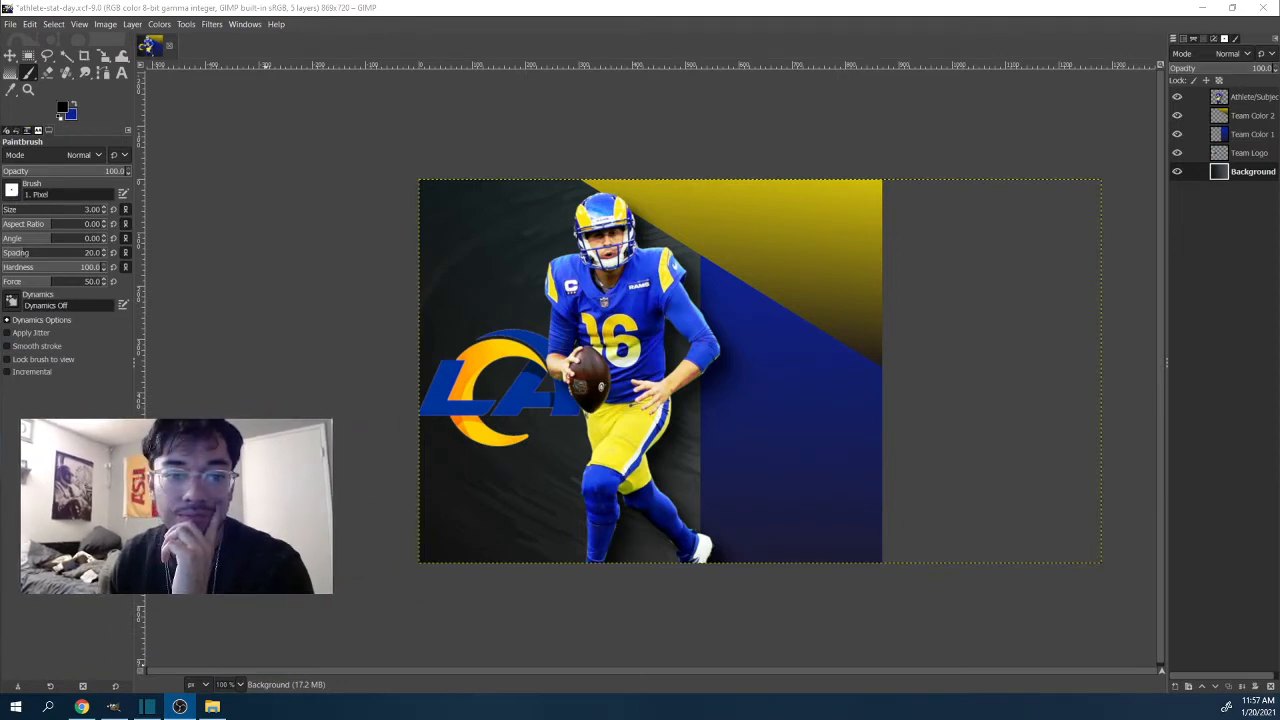
Step: View the composition at 50 % and 200 % zoom, and return to 100 %
{"action": "left_click", "coordinate": [241, 686]}
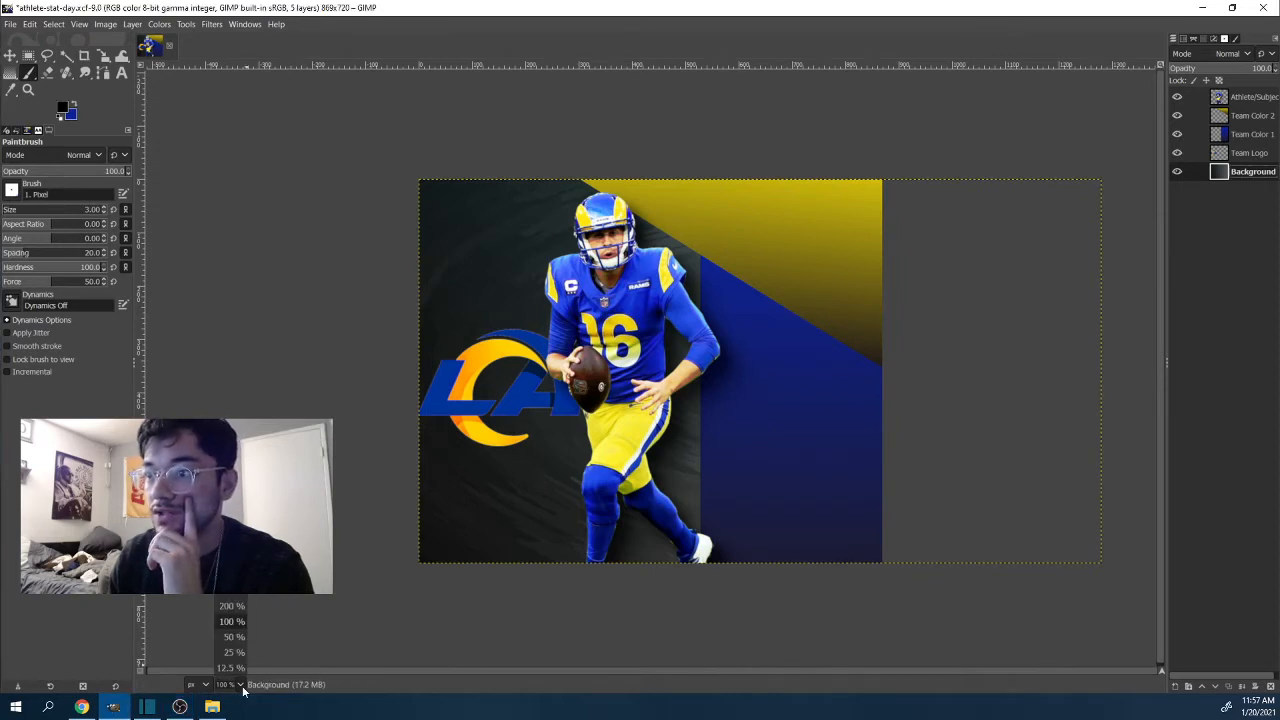
{"action": "left_click", "coordinate": [240, 637]}
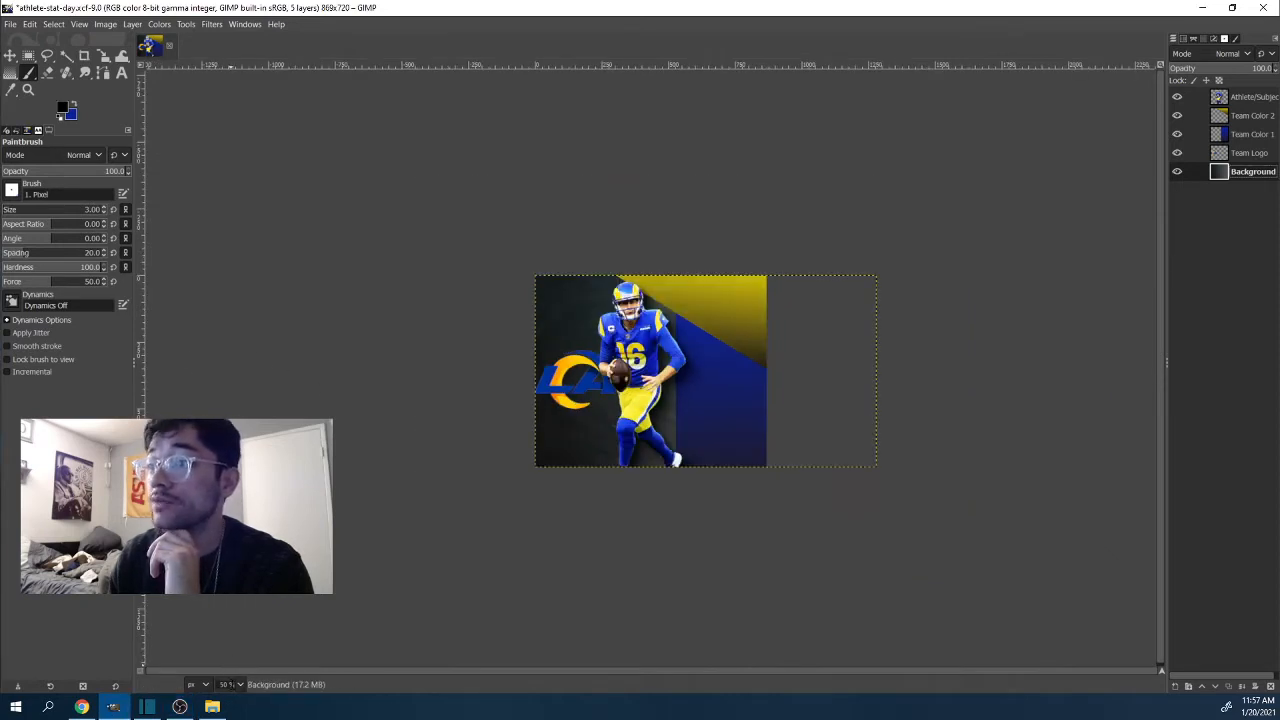
{"action": "left_click", "coordinate": [241, 688]}
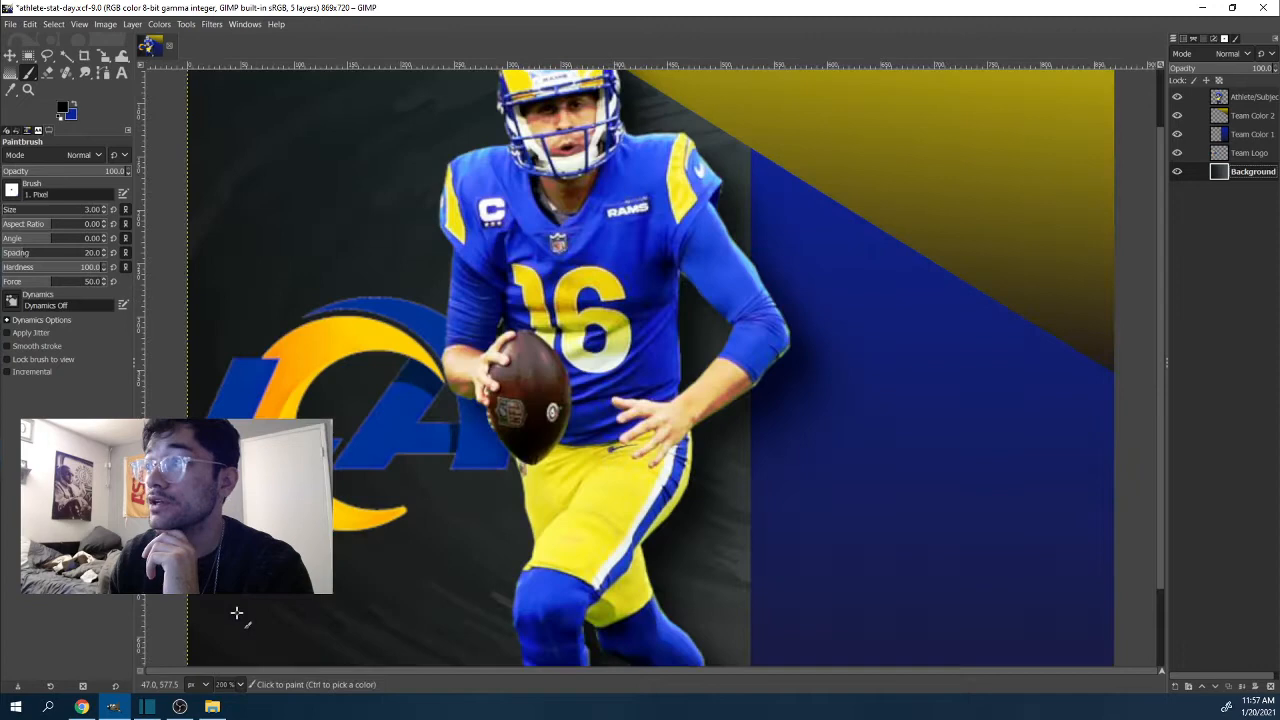
{"action": "left_click", "coordinate": [232, 606]}
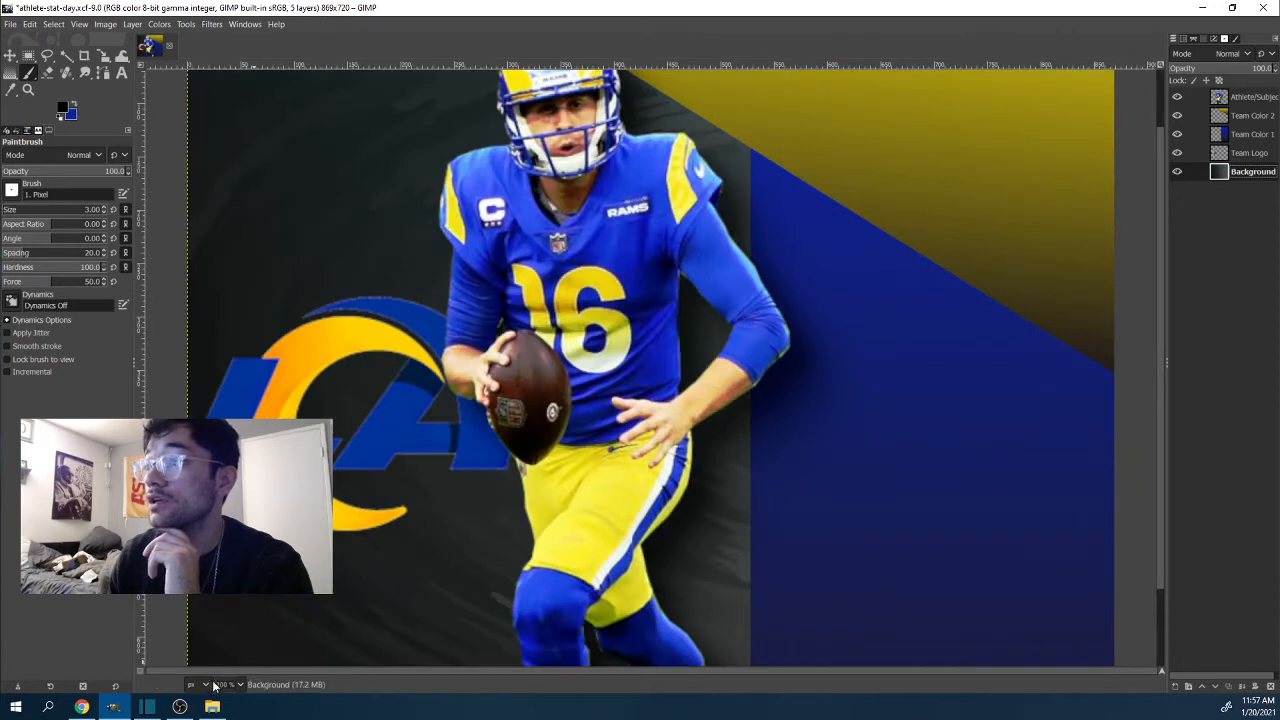
{"action": "left_click", "coordinate": [241, 686]}
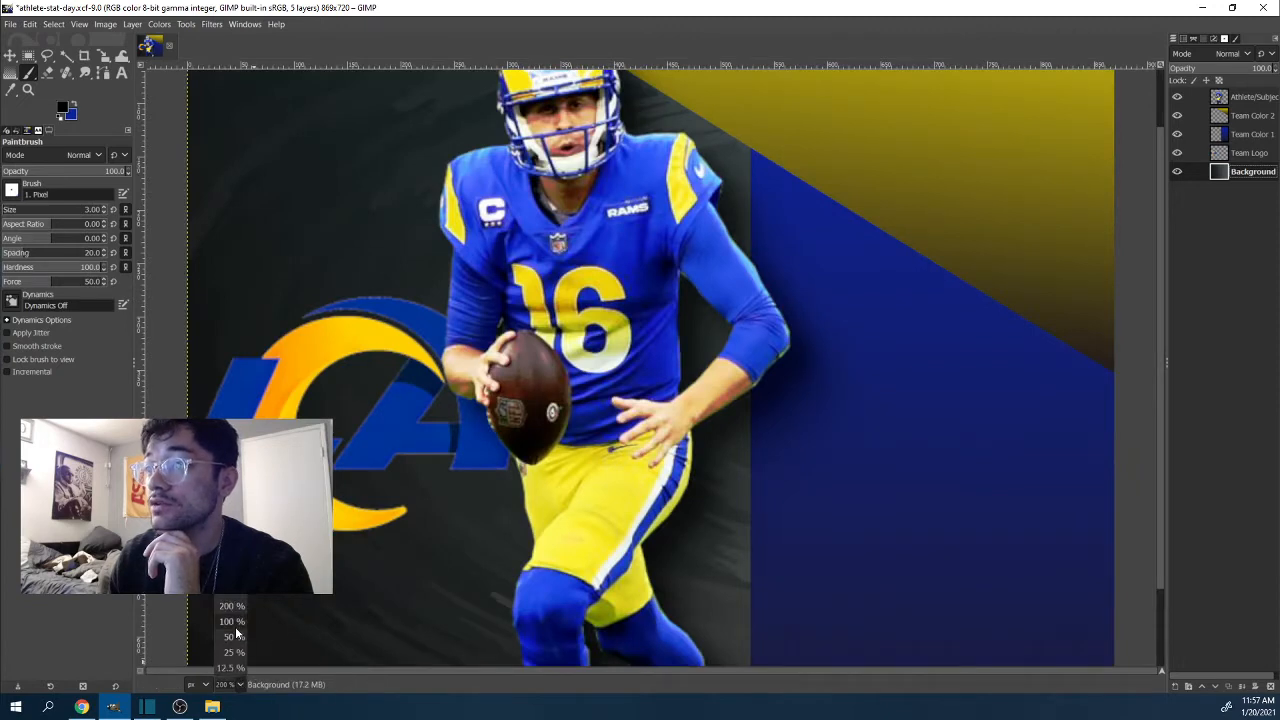
{"action": "left_click", "coordinate": [232, 621]}
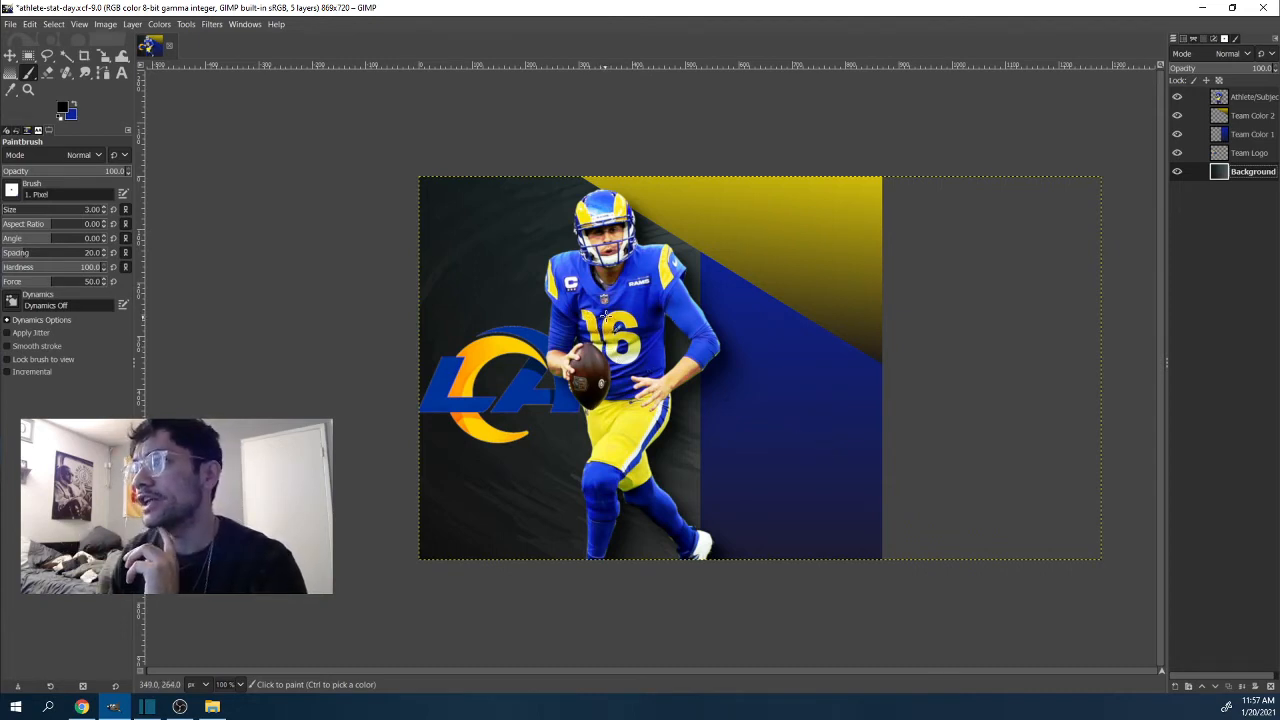
Step: Widen the layer list to read the full names and go through all the layers from Athlete/Subject to Background, checking each one's extent
{"action": "left_click", "coordinate": [1247, 98]}
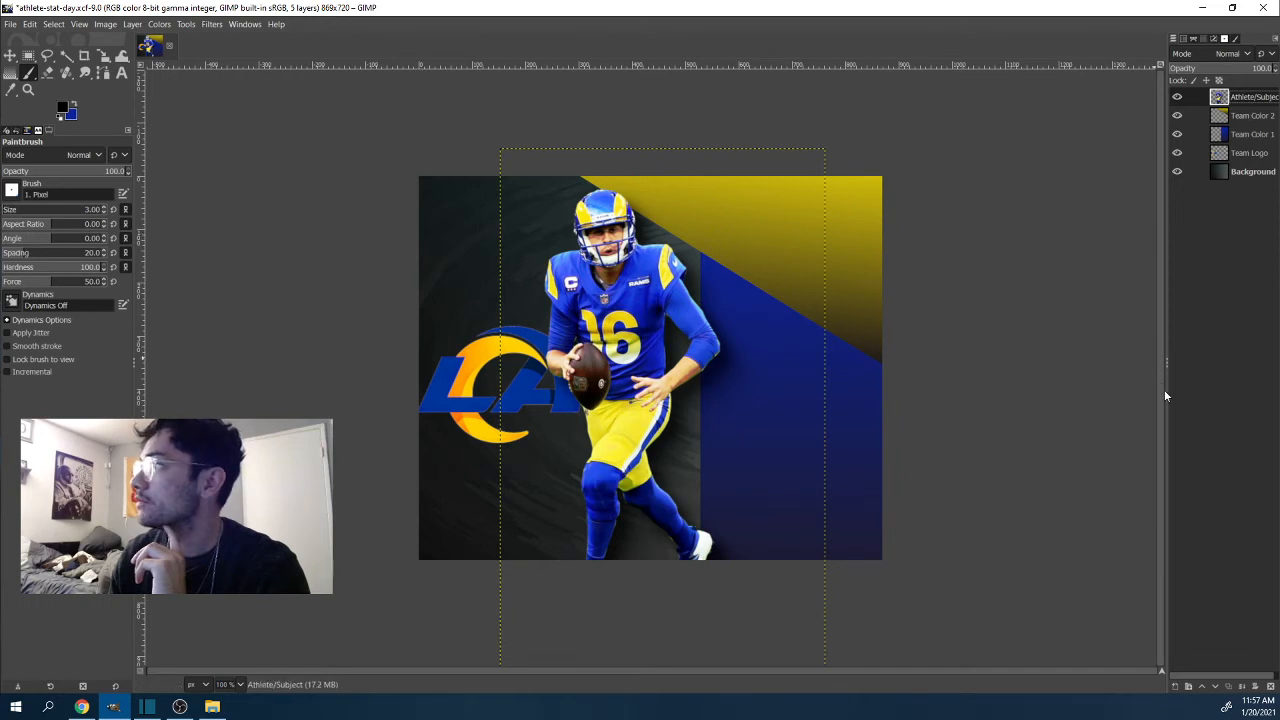
{"action": "left_click_drag", "start_coordinate": [1165, 364], "coordinate": [1093, 363]}
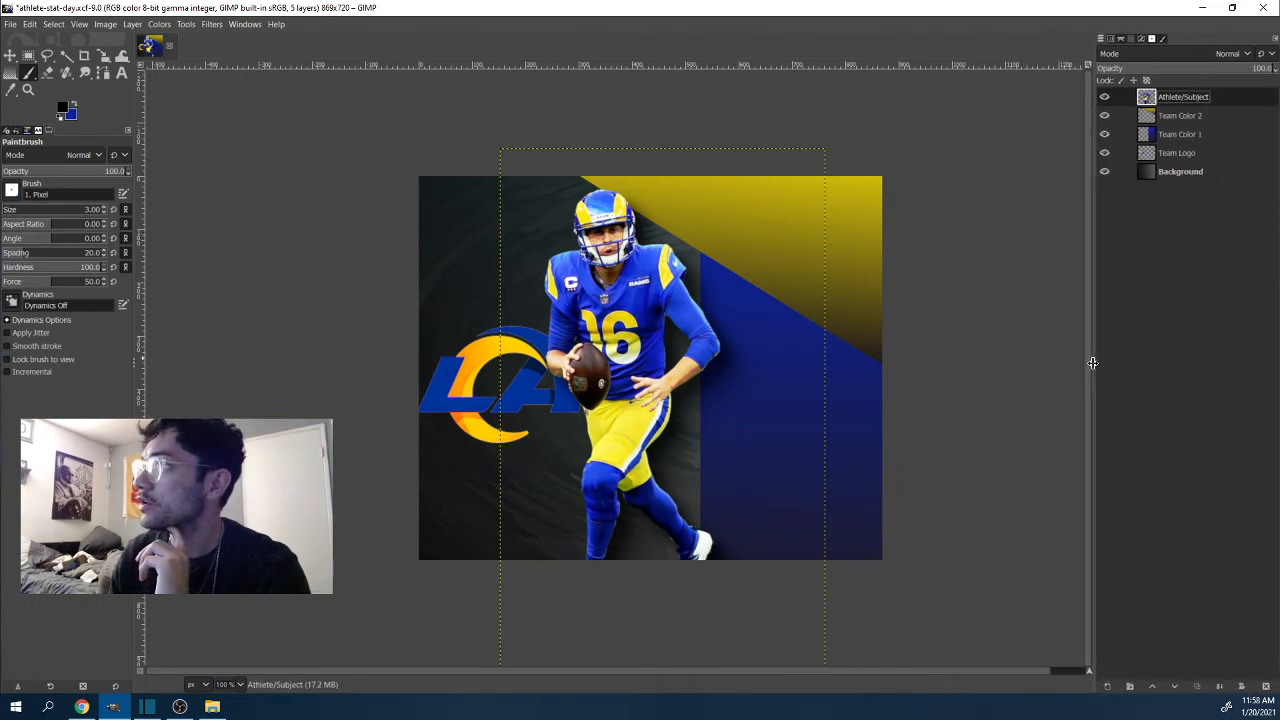
{"action": "left_click", "coordinate": [1186, 115]}
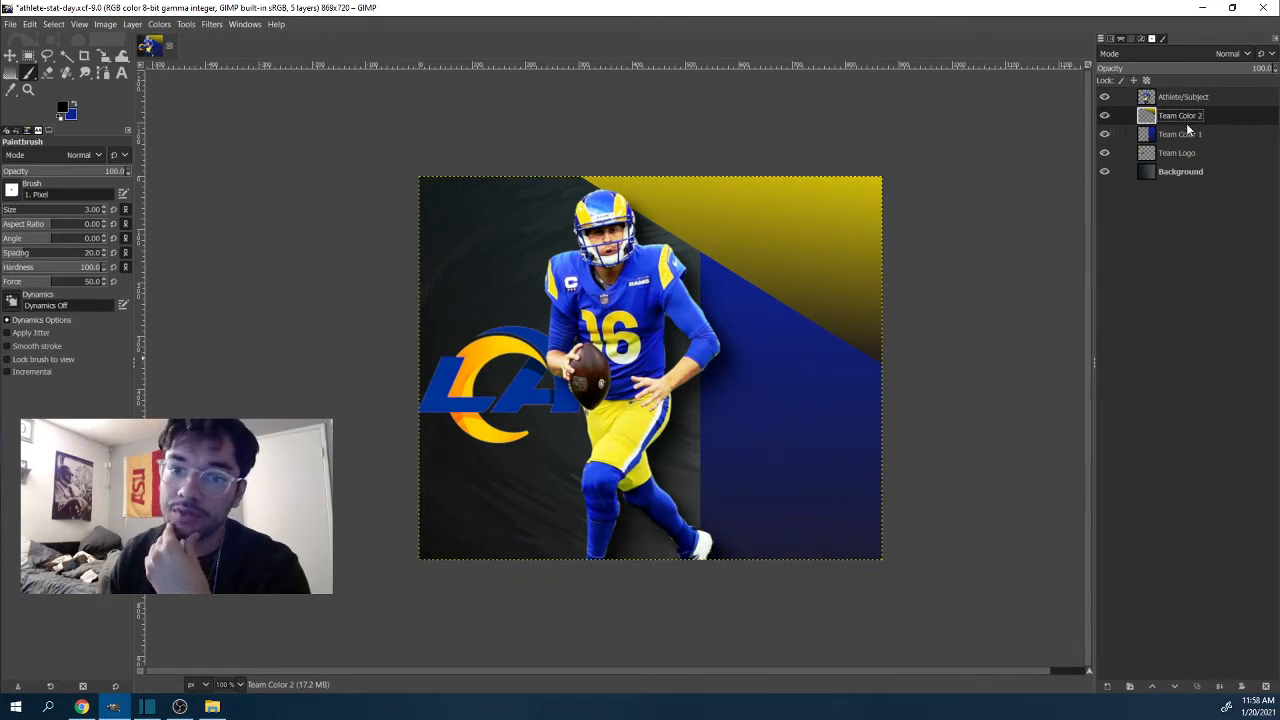
{"action": "left_click", "coordinate": [1190, 139]}
{"action": "left_click", "coordinate": [1192, 152]}
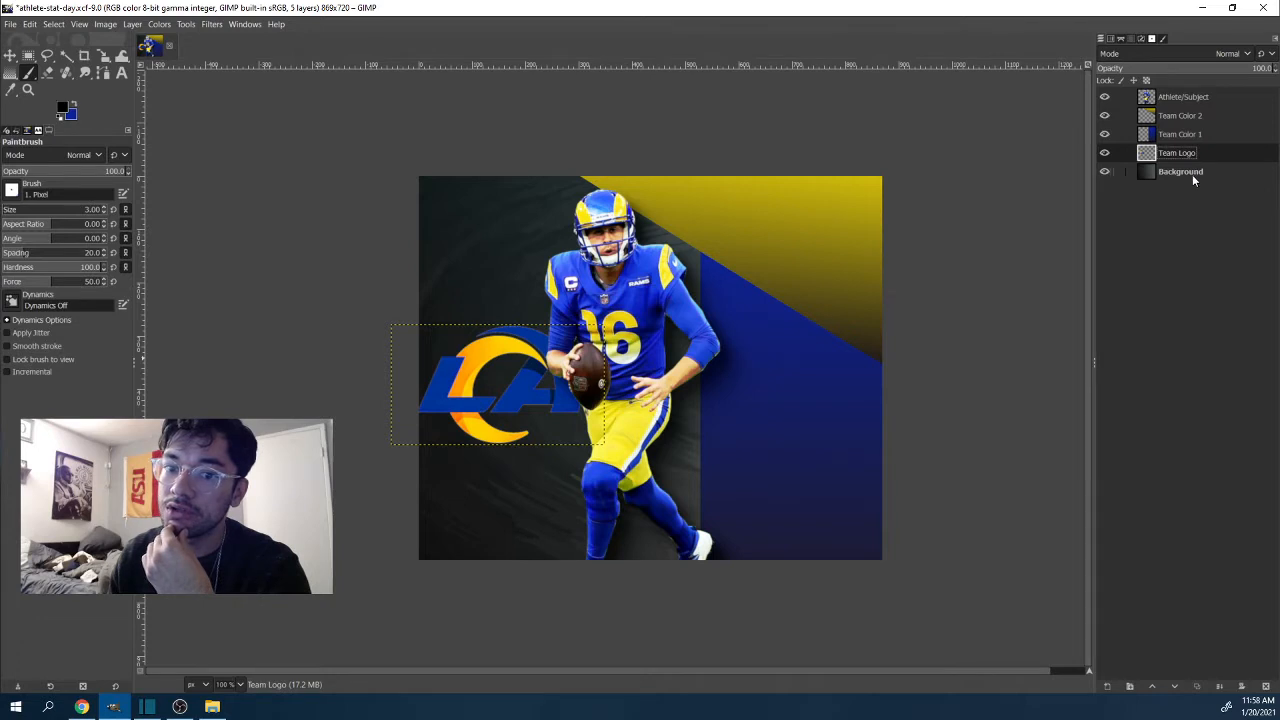
{"action": "left_click", "coordinate": [1192, 174]}
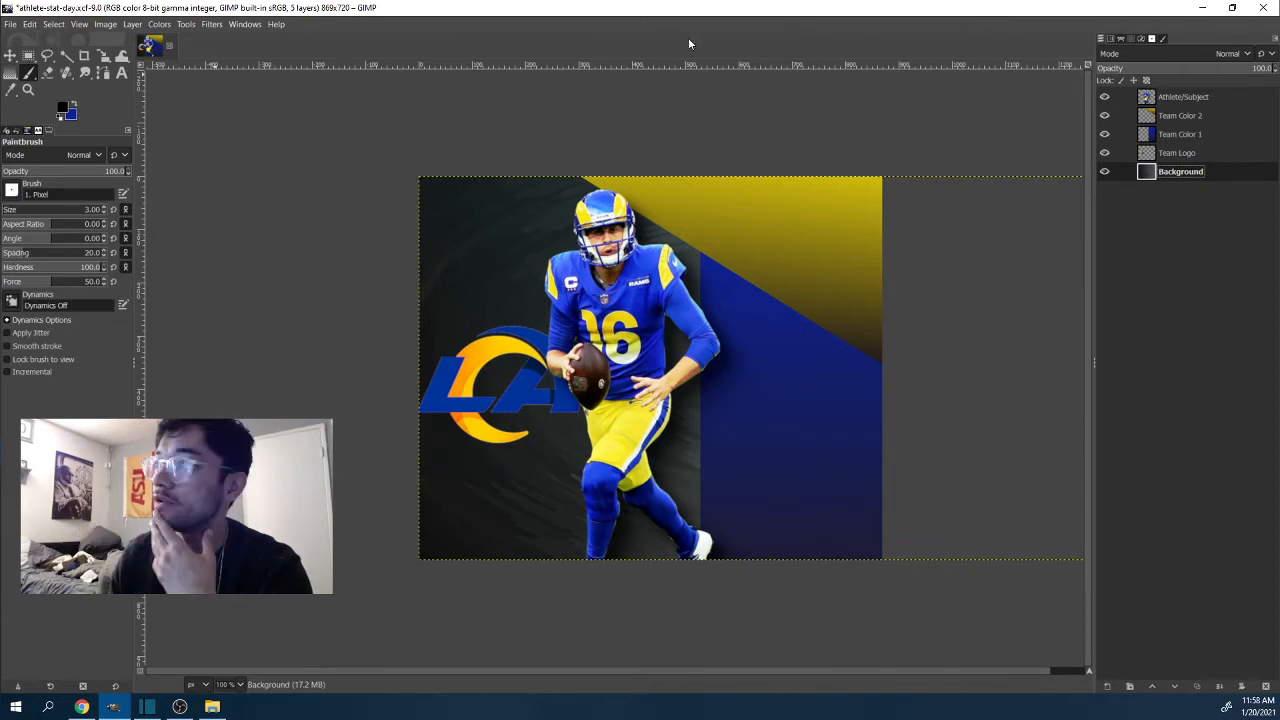
{"action": "left_click", "coordinate": [1168, 152]}
{"action": "left_click", "coordinate": [1168, 134]}
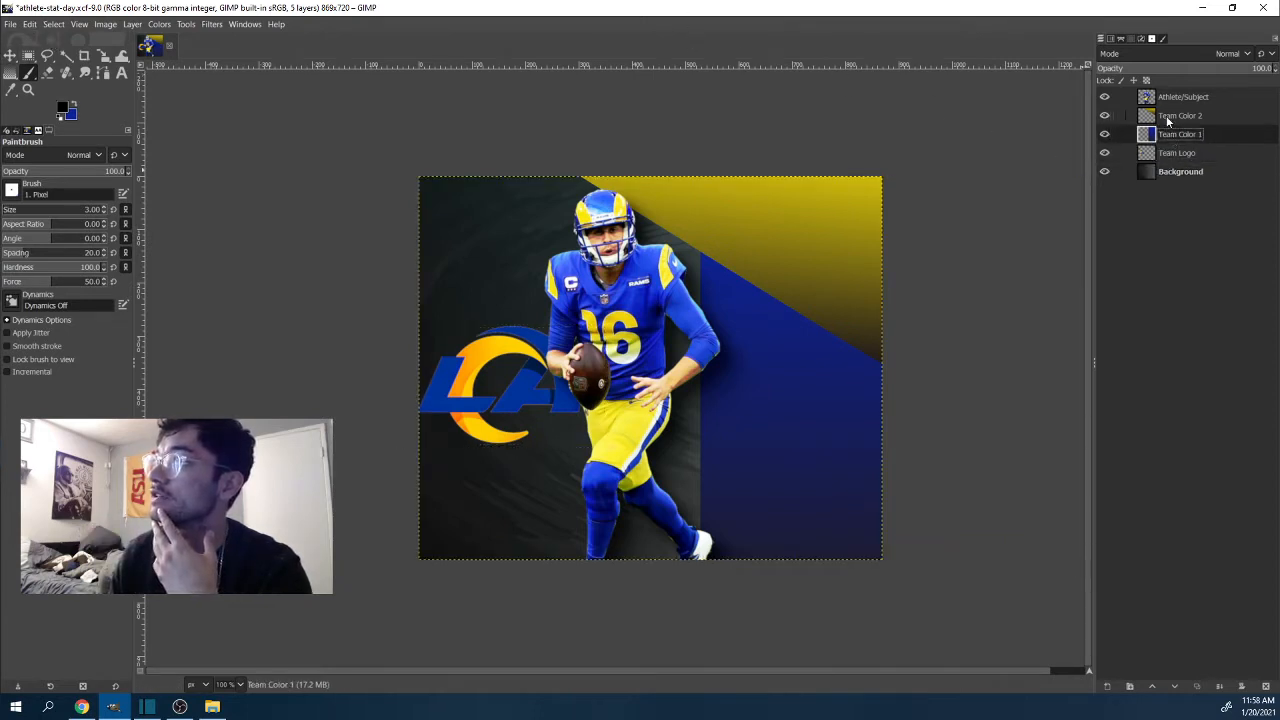
{"action": "left_click", "coordinate": [1169, 116]}
{"action": "left_click", "coordinate": [1170, 97]}
{"action": "left_click", "coordinate": [1172, 116]}
{"action": "left_click", "coordinate": [1174, 134]}
Step: Hide all five layers, from Athlete/Subject down to Background
{"action": "left_click", "coordinate": [1172, 96]}
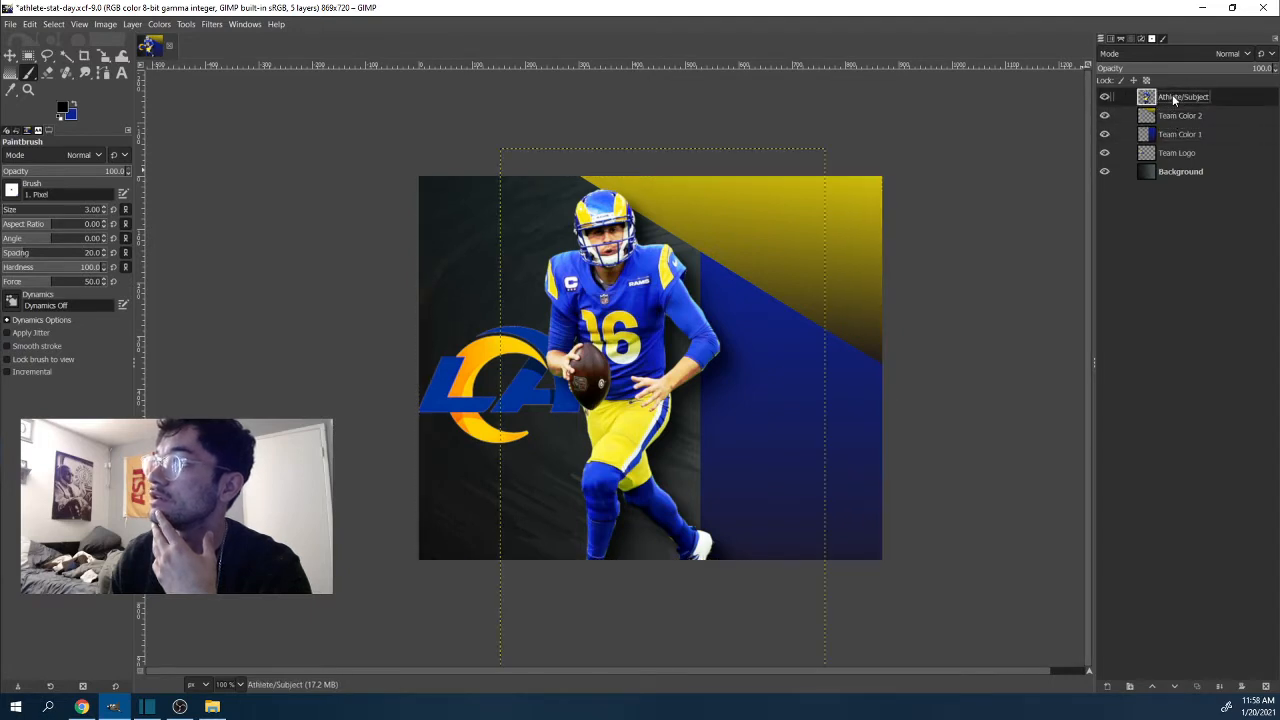
{"action": "left_click_drag", "start_coordinate": [1104, 97], "coordinate": [1105, 155]}
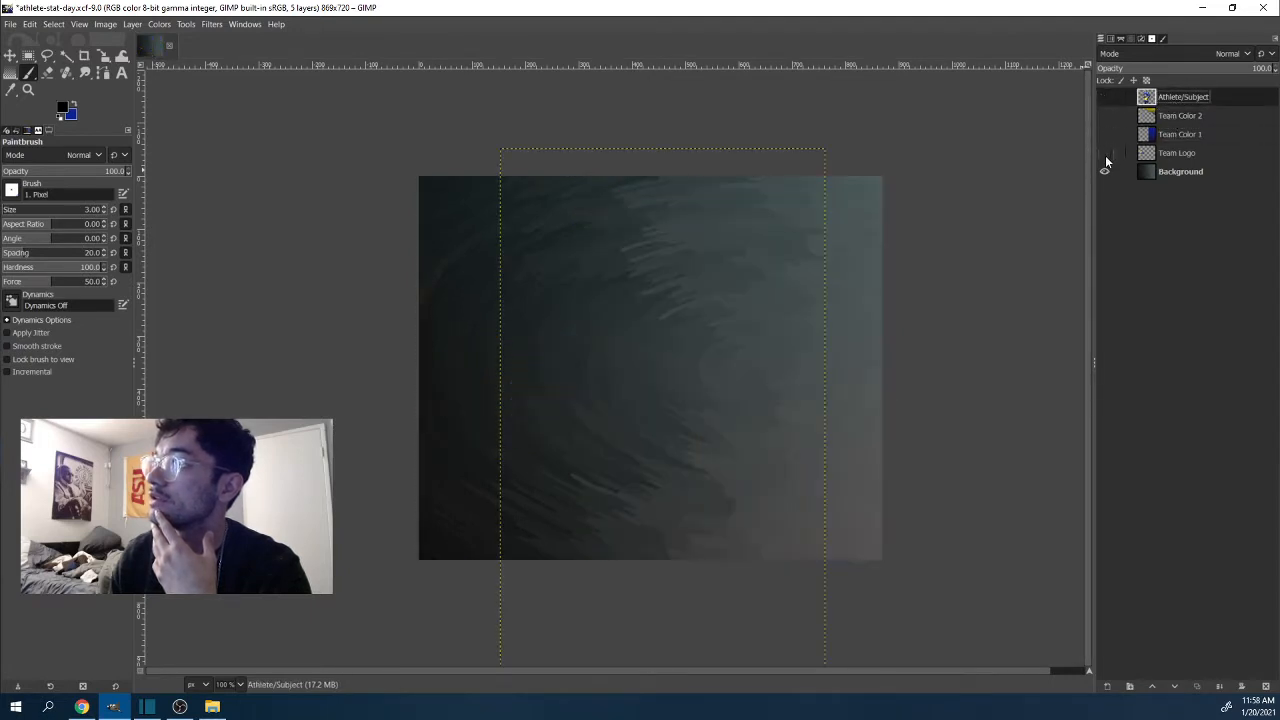
{"action": "left_click", "coordinate": [1105, 172]}
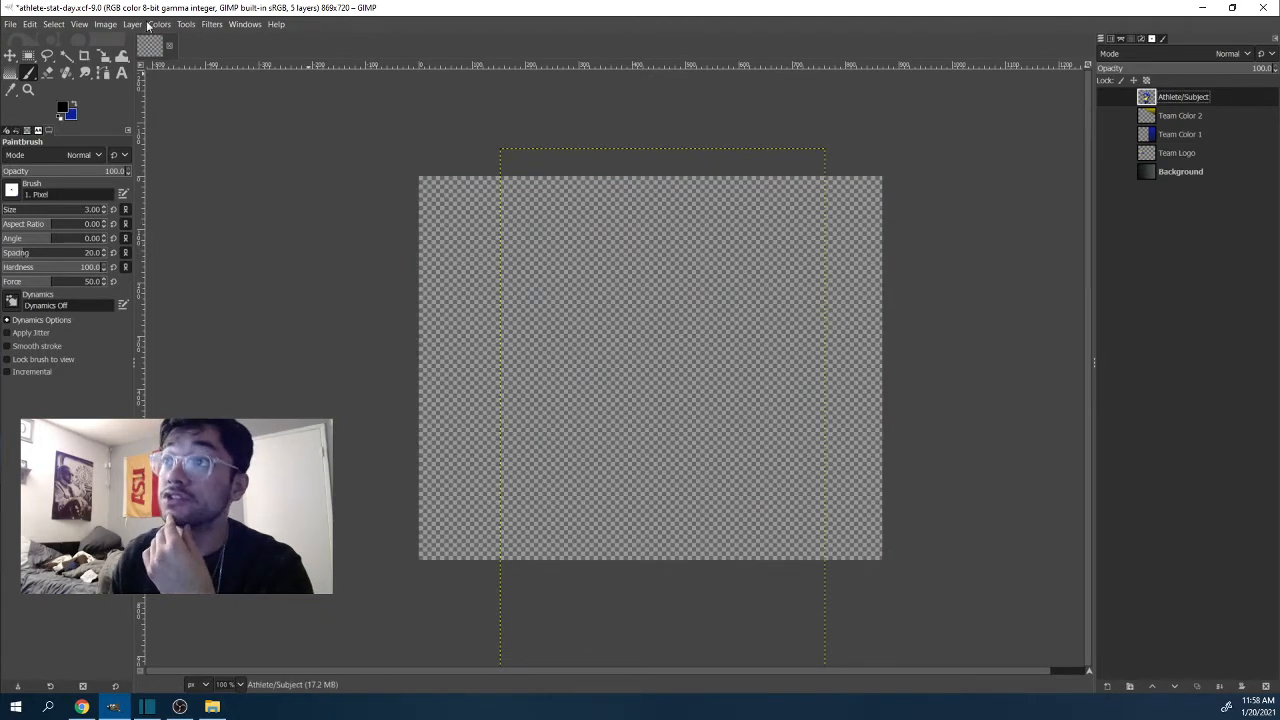
Step: Start opening an image as layers above the Background layer, and browse to the Pictures folder
{"action": "left_click", "coordinate": [1190, 171]}
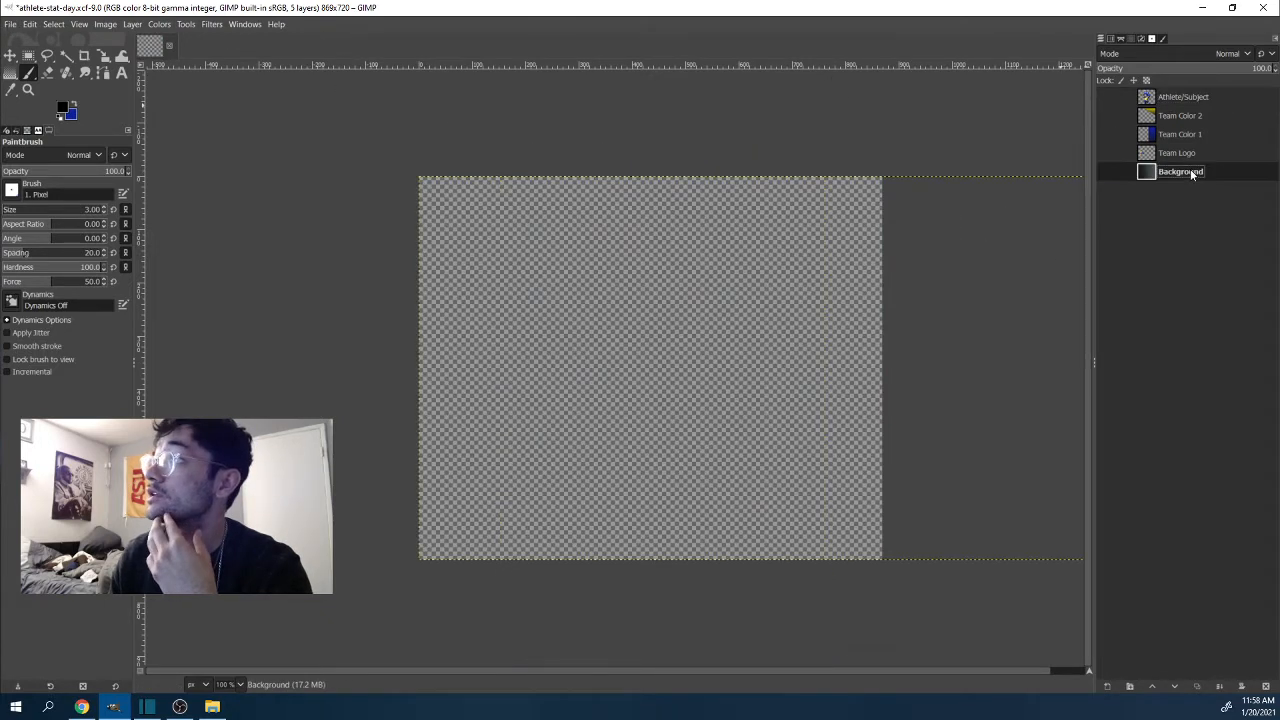
{"action": "left_click", "coordinate": [10, 24]}
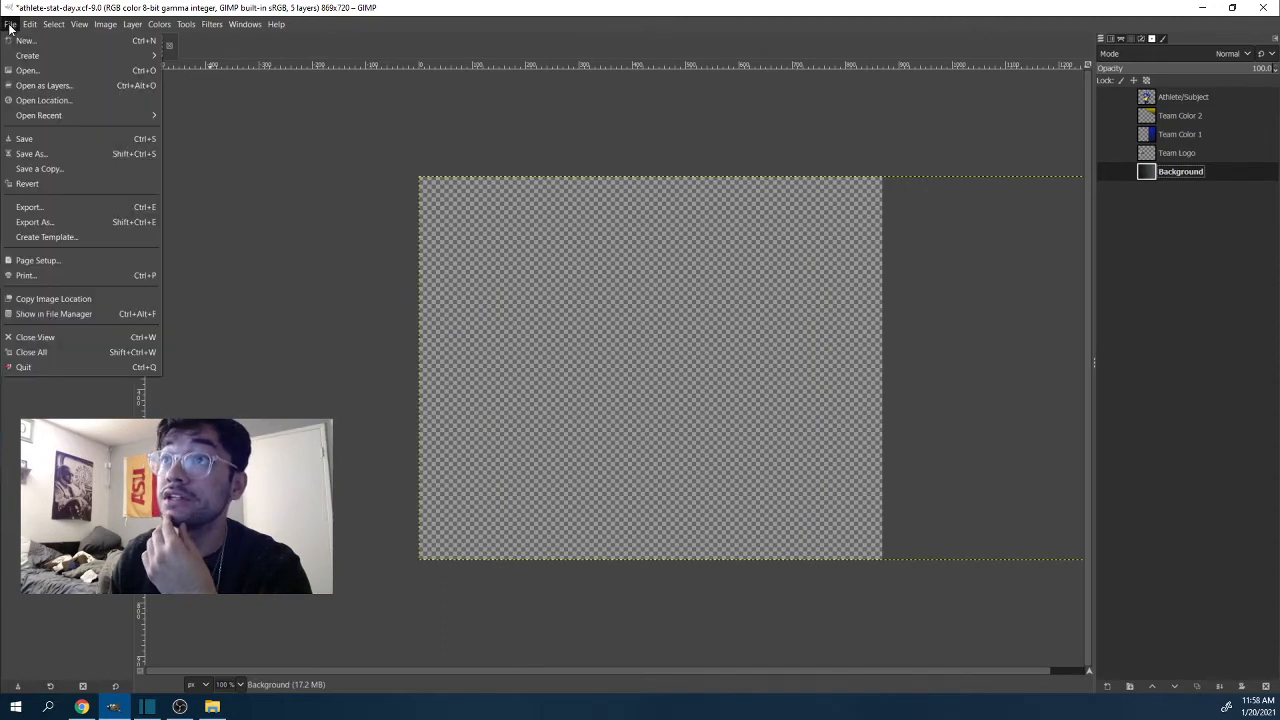
{"action": "left_click", "coordinate": [55, 86]}
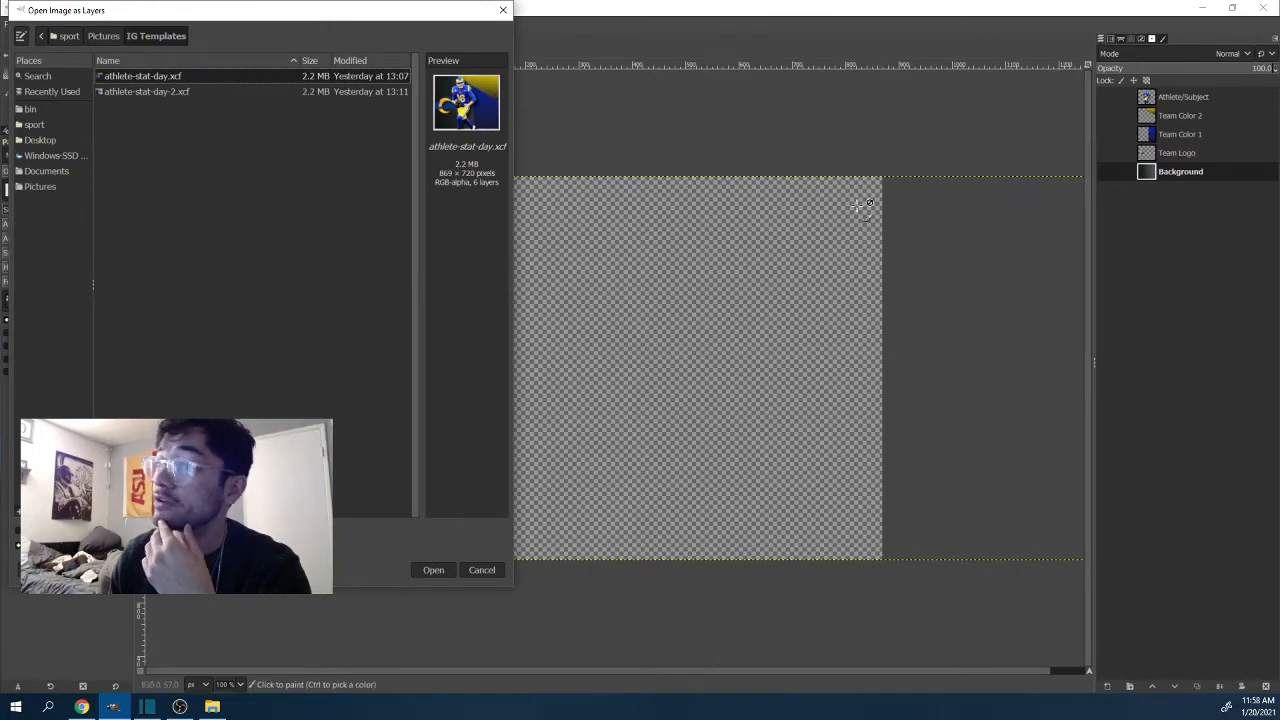
{"action": "left_click", "coordinate": [45, 170]}
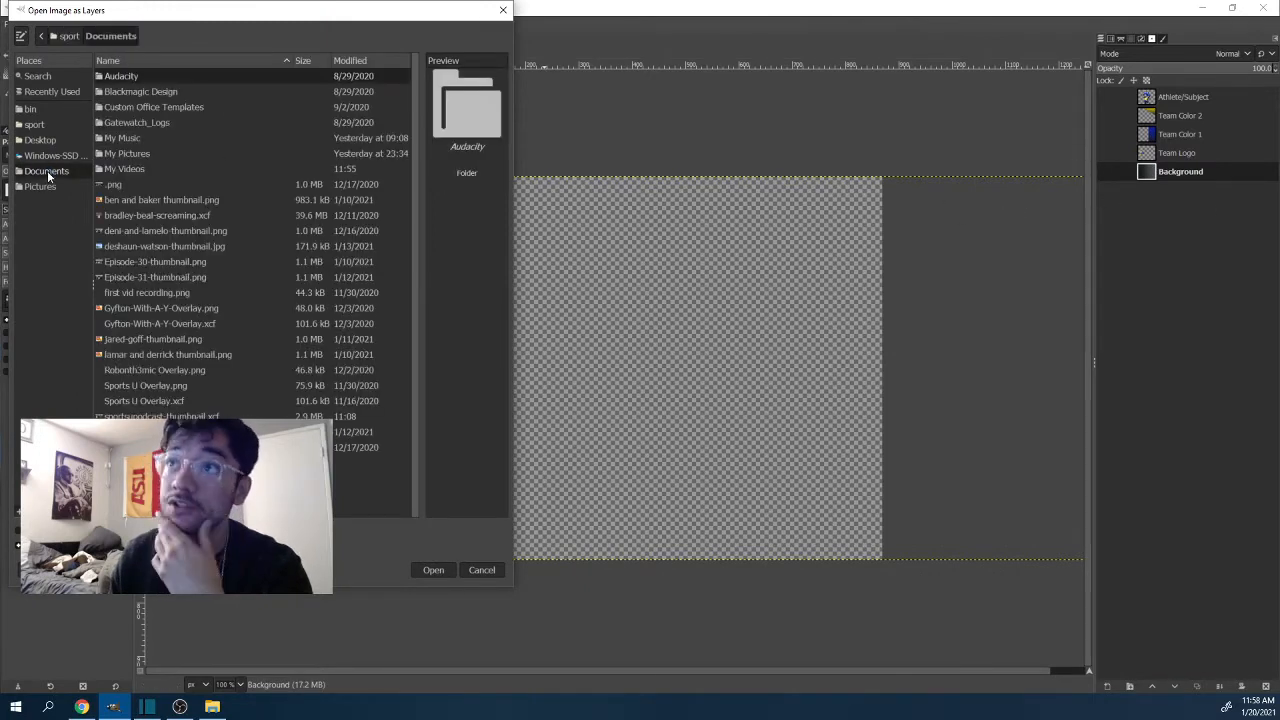
{"action": "left_click", "coordinate": [141, 155]}
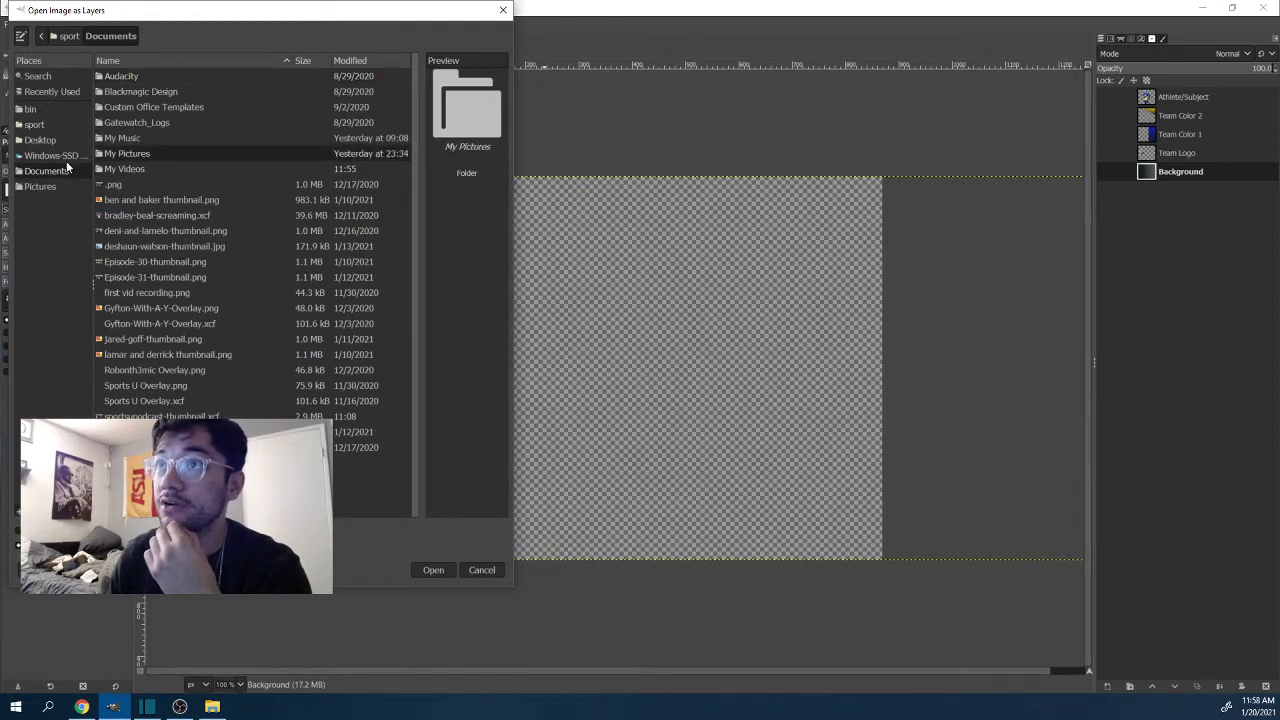
{"action": "double_click", "coordinate": [144, 153]}
{"action": "left_click", "coordinate": [40, 185]}
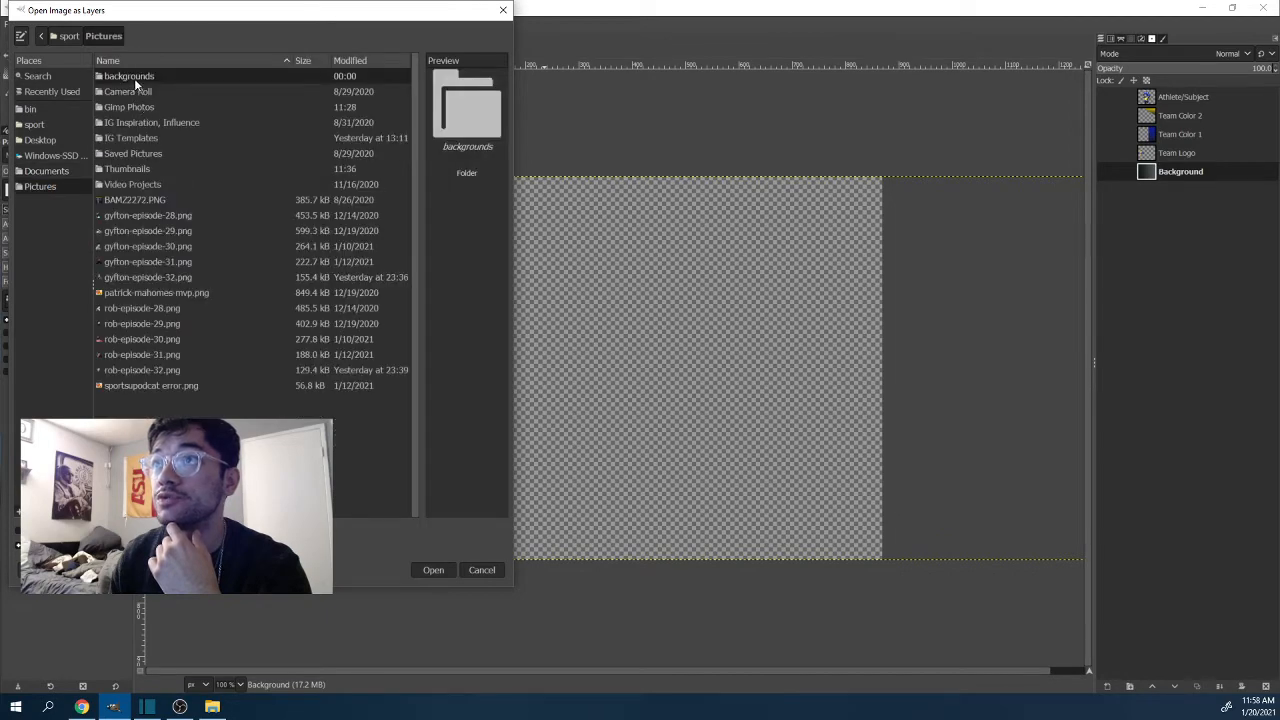
Step: Preview the images in the backgrounds folder and bring in electric-background.jpg as a new layer
{"action": "double_click", "coordinate": [134, 78]}
{"action": "left_click", "coordinate": [139, 93]}
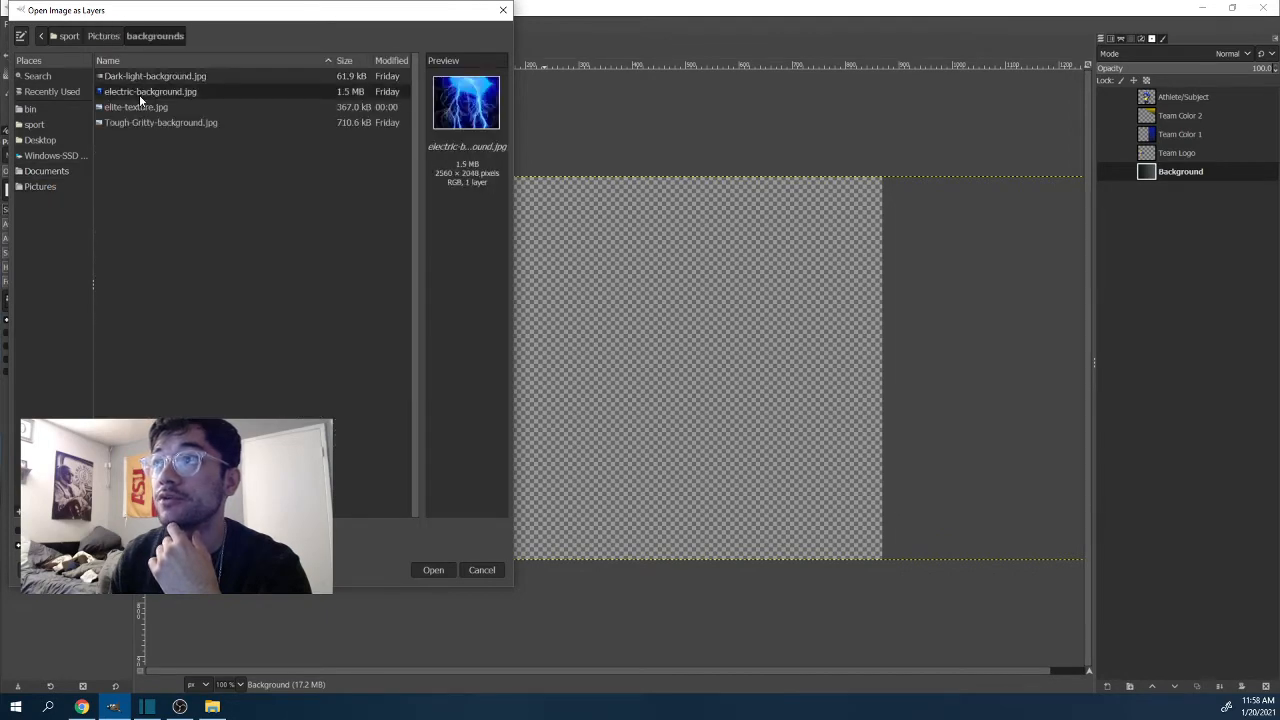
{"action": "key", "text": "Down"}
{"action": "key", "text": "Down"}
{"action": "key", "text": "Up"}
{"action": "key", "text": "Up"}
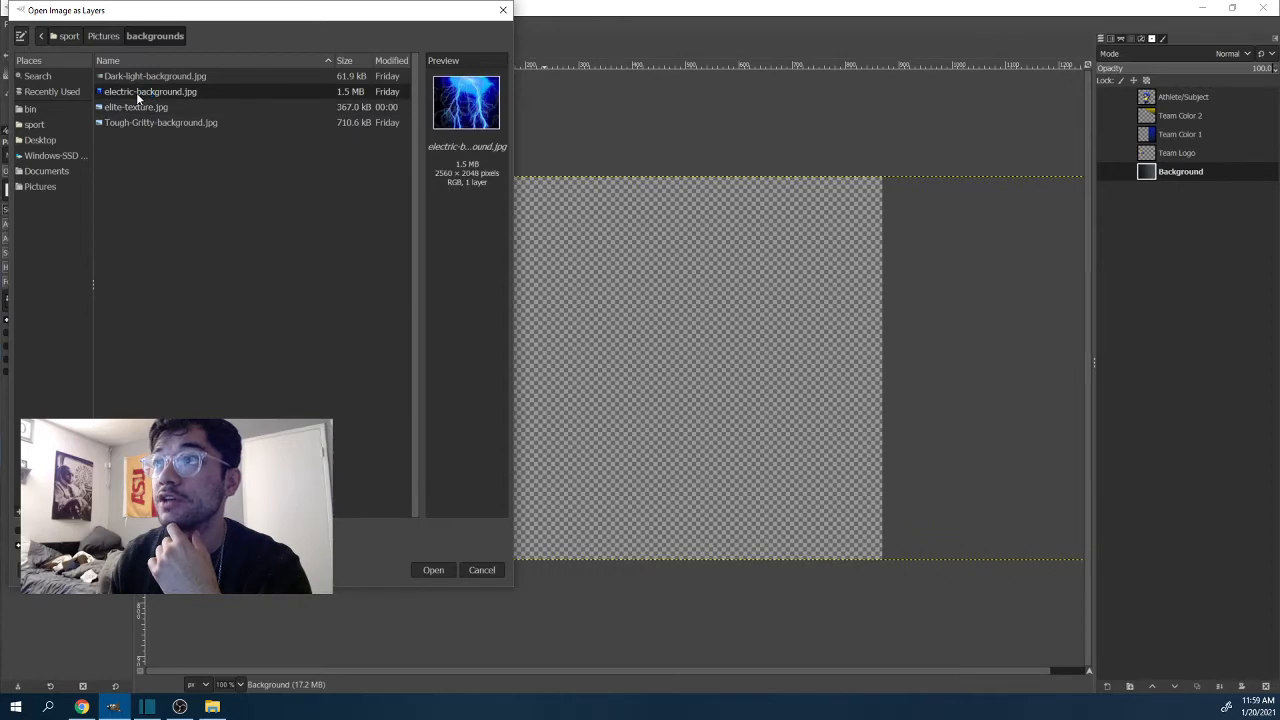
{"action": "left_click", "coordinate": [444, 572]}
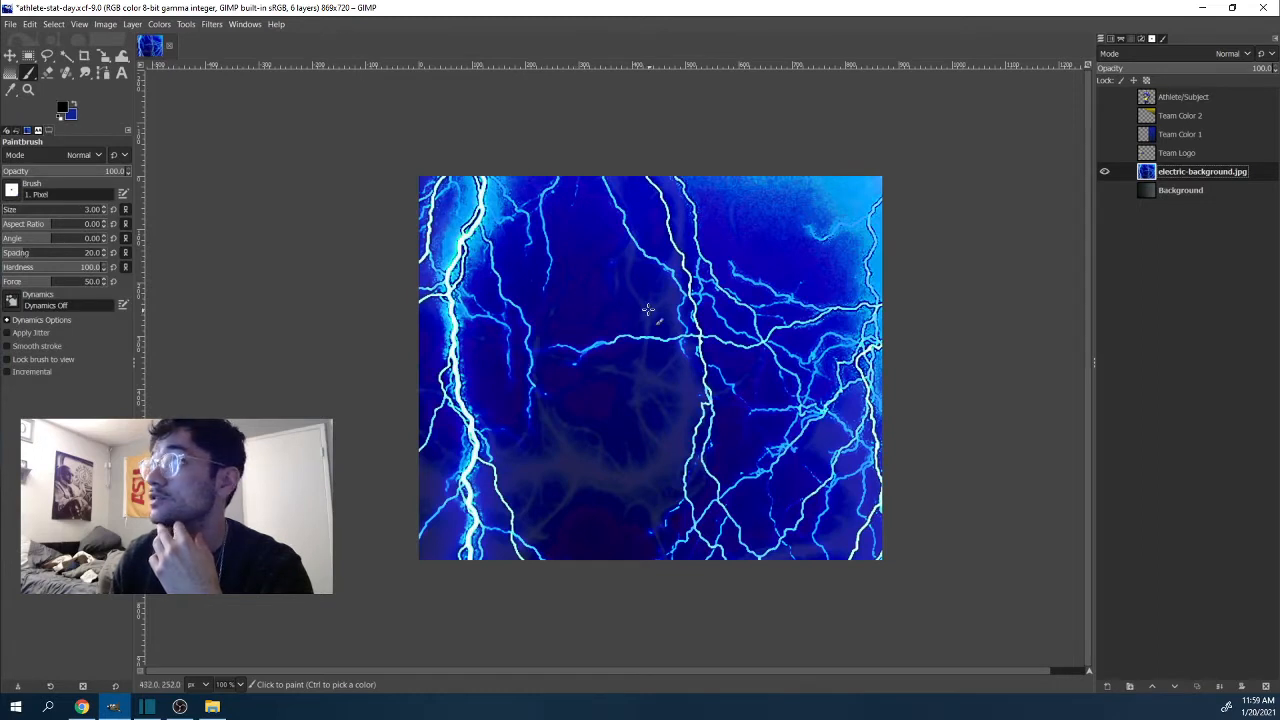
Step: Scale the electric-background.jpg layer down to 1000 × 800 px and centre it over the canvas
{"action": "left_click", "coordinate": [110, 54]}
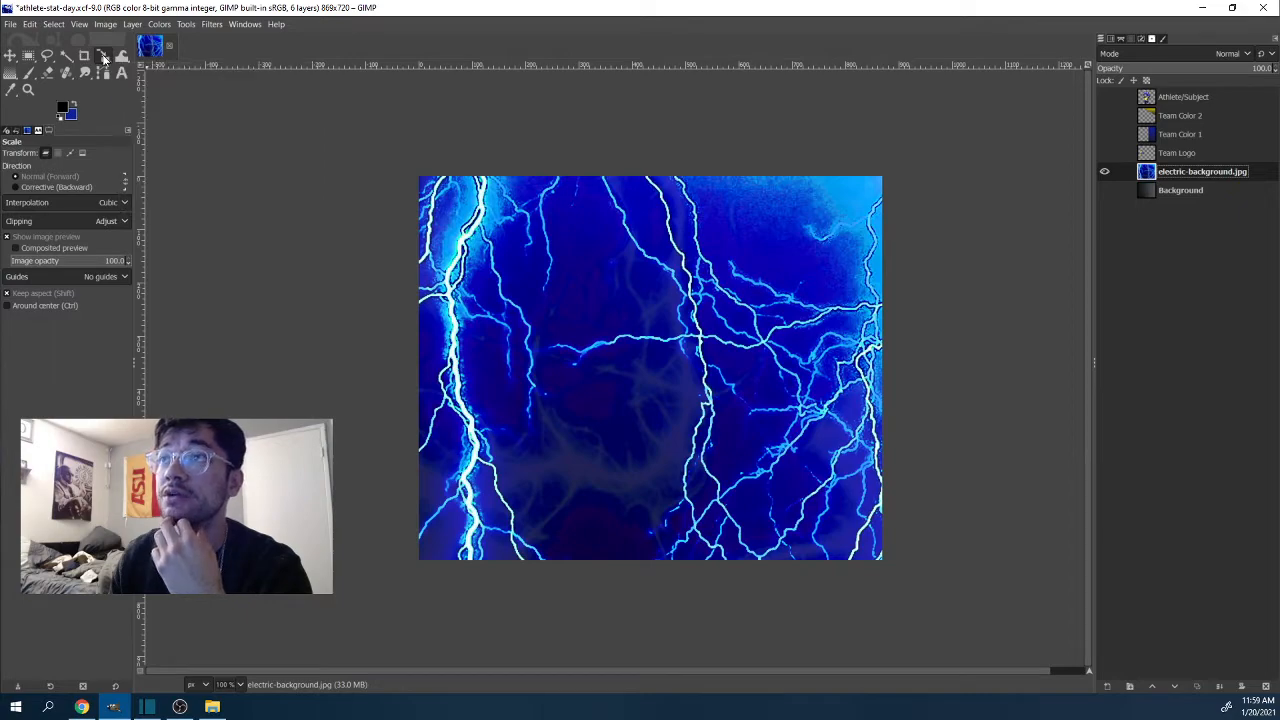
{"action": "left_click", "coordinate": [382, 170]}
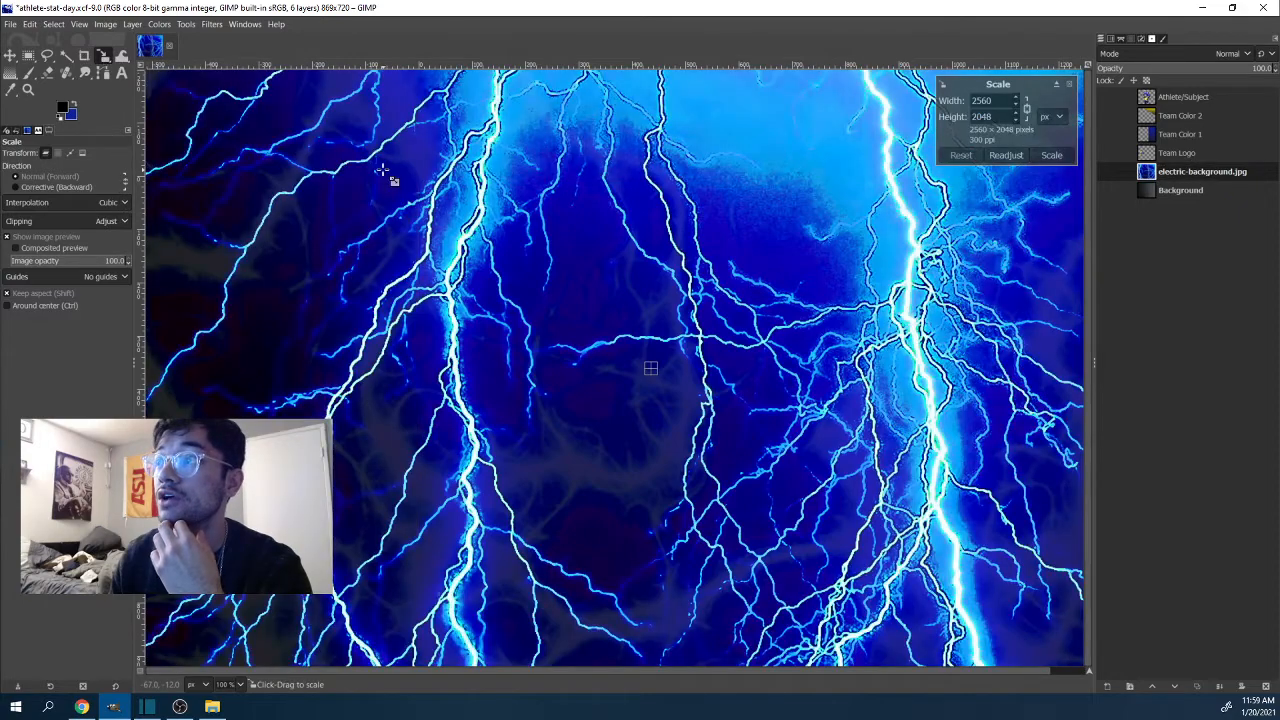
{"action": "left_click_drag", "start_coordinate": [382, 170], "coordinate": [812, 455]}
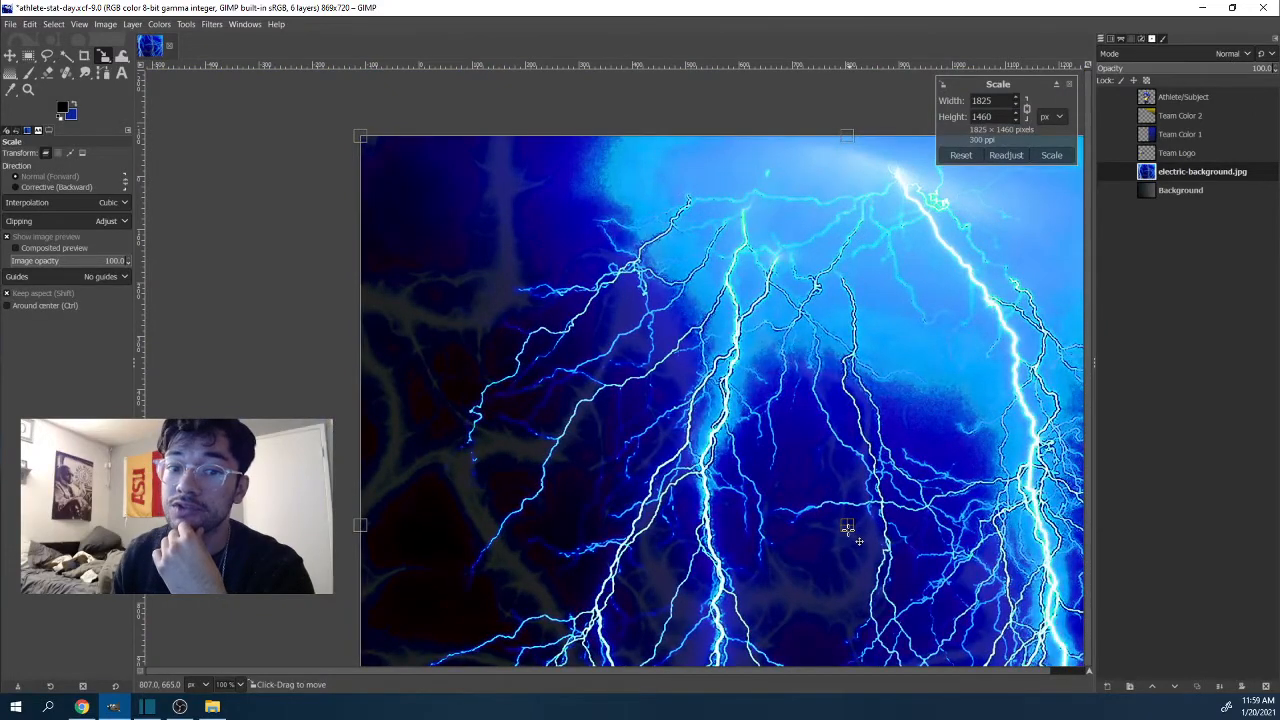
{"action": "left_click_drag", "start_coordinate": [848, 528], "coordinate": [583, 372]}
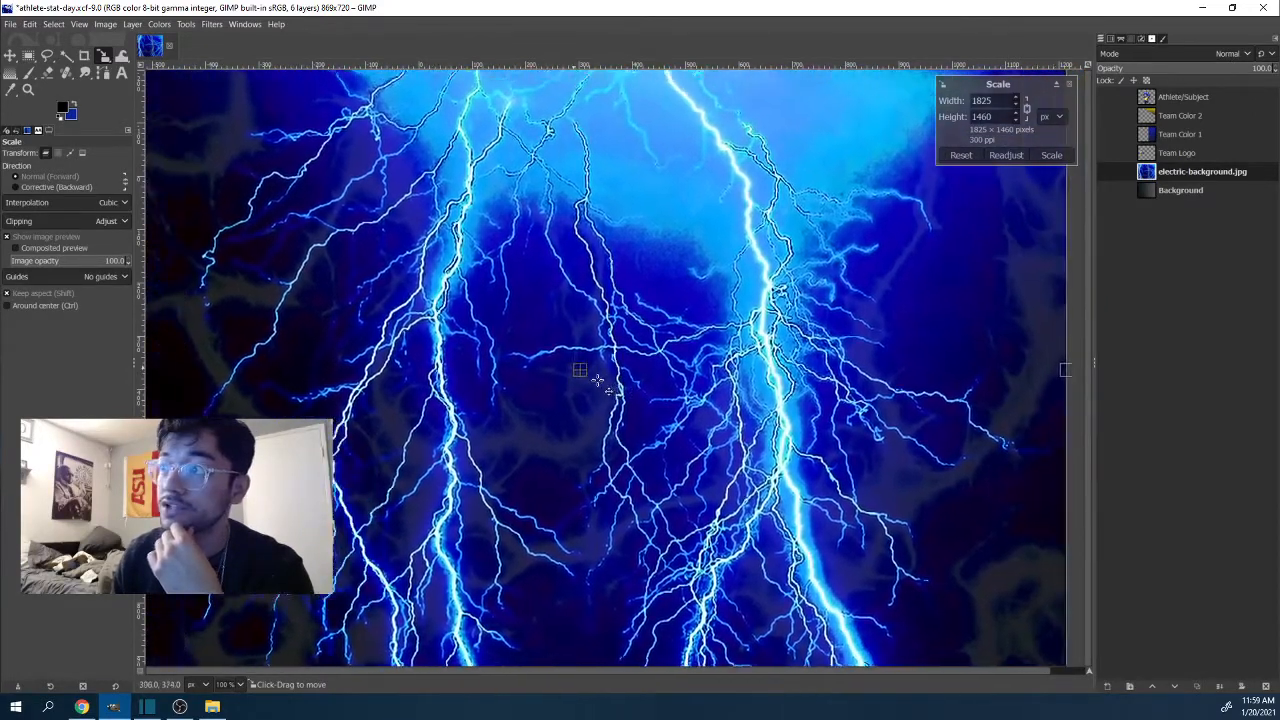
{"action": "left_click_drag", "start_coordinate": [400, 300], "coordinate": [785, 557]}
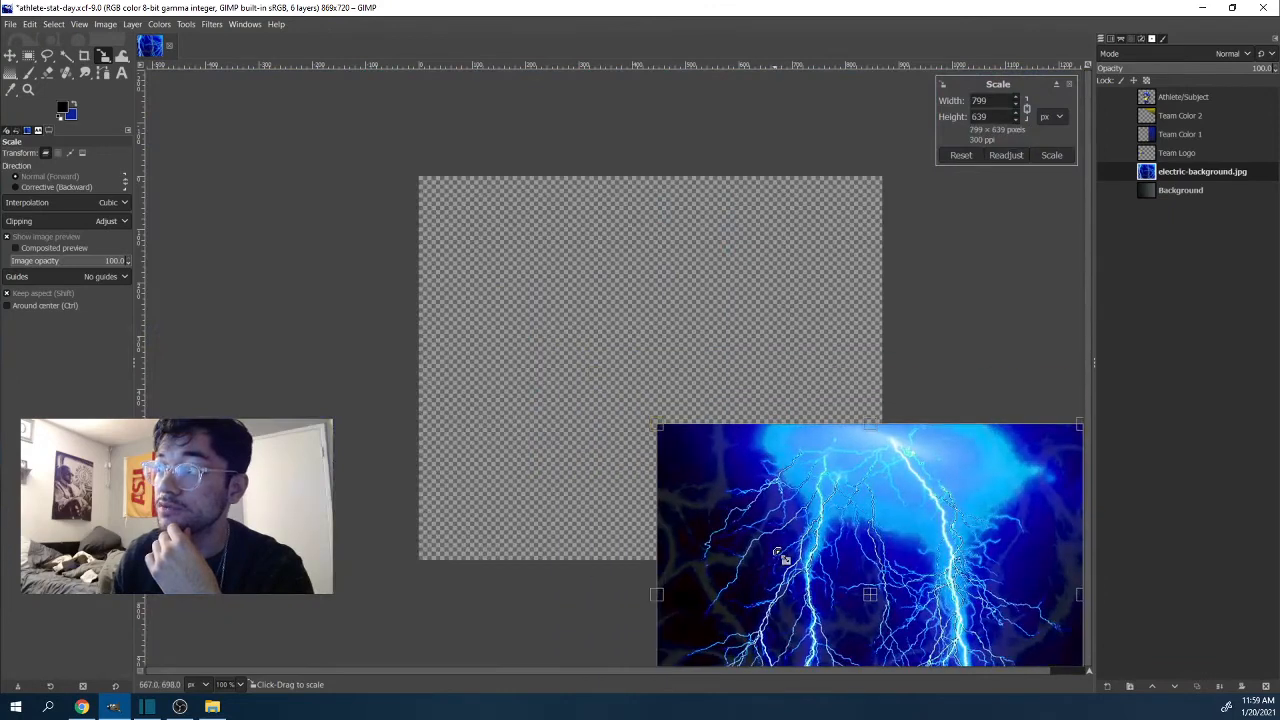
{"action": "left_click_drag", "start_coordinate": [870, 594], "coordinate": [626, 336]}
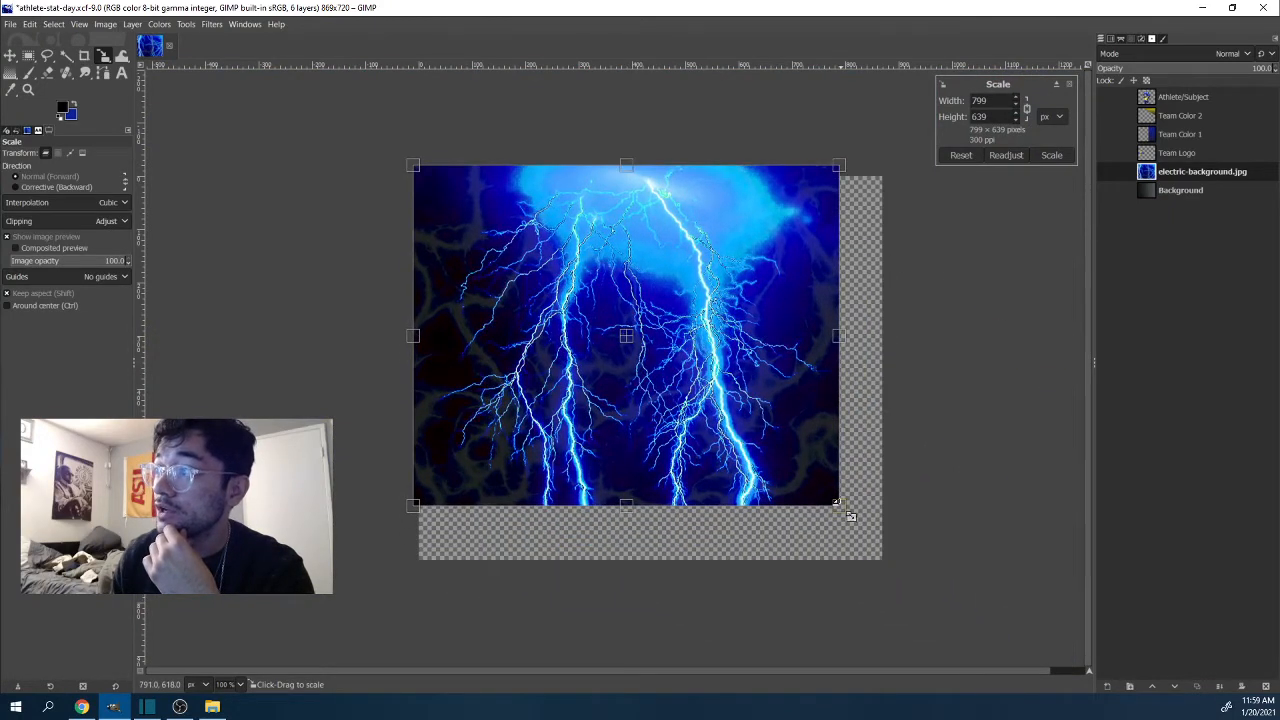
{"action": "left_click_drag", "start_coordinate": [837, 504], "coordinate": [946, 590]}
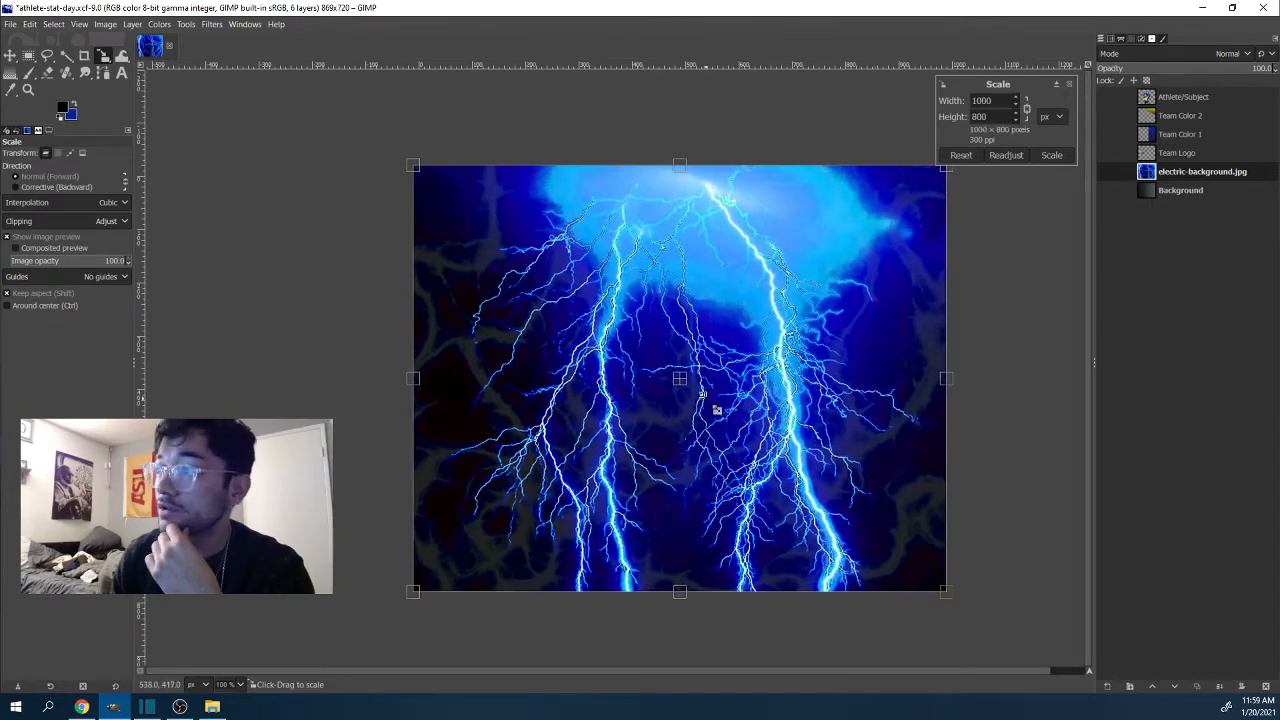
{"action": "left_click_drag", "start_coordinate": [693, 395], "coordinate": [668, 393]}
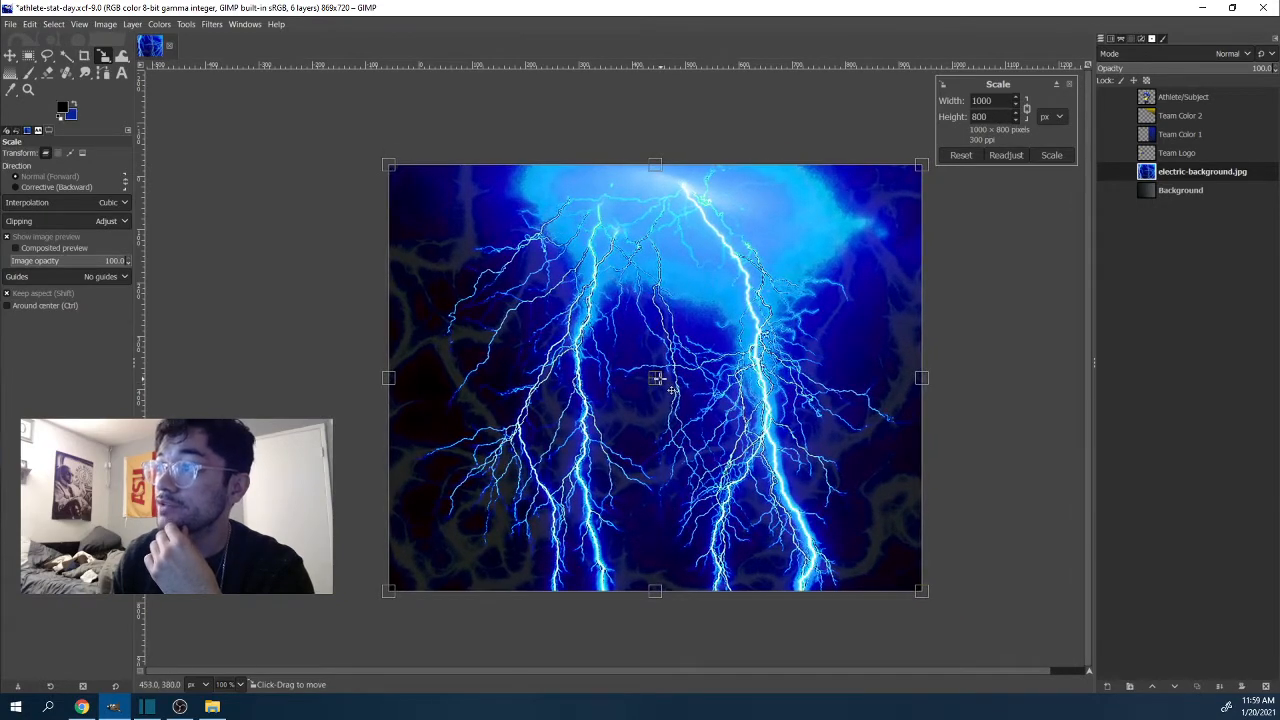
{"action": "left_click", "coordinate": [1052, 156]}
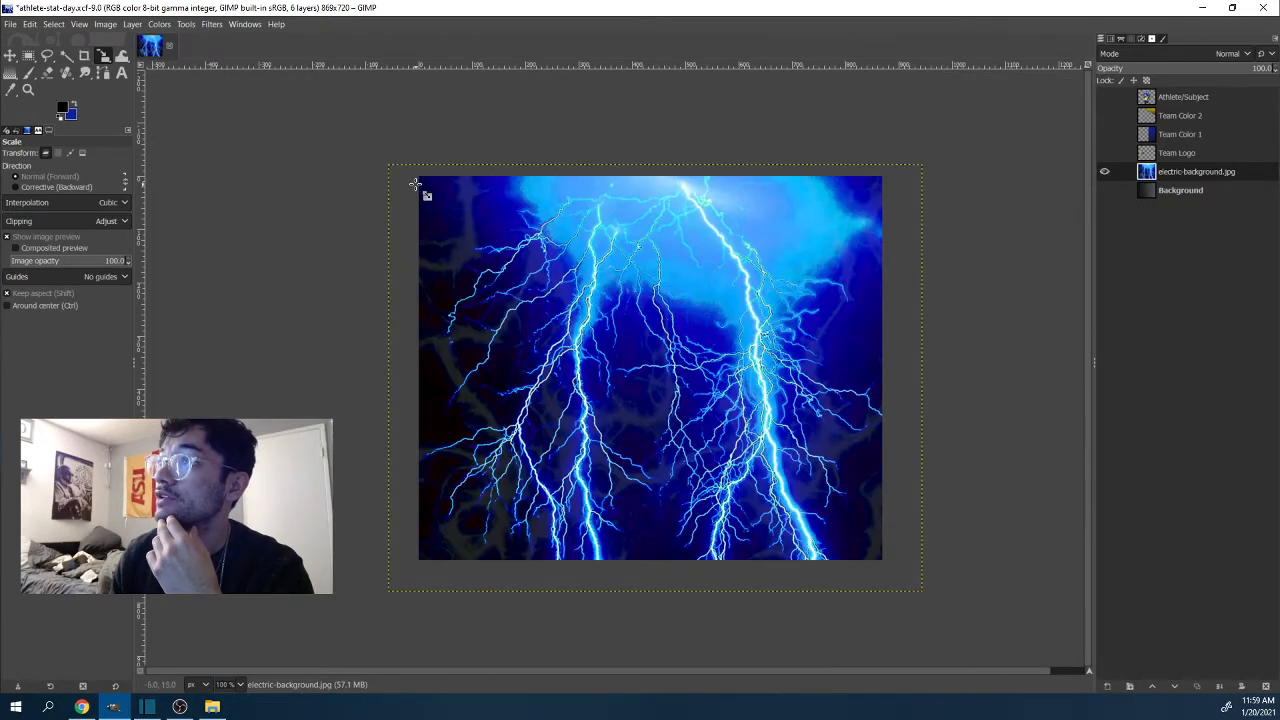
Step: Scale the lightning layer further to 908 × 727 px, positioned so it just covers the whole canvas
{"action": "left_click_drag", "start_coordinate": [414, 189], "coordinate": [489, 239]}
{"action": "left_click_drag", "start_coordinate": [693, 408], "coordinate": [652, 365]}
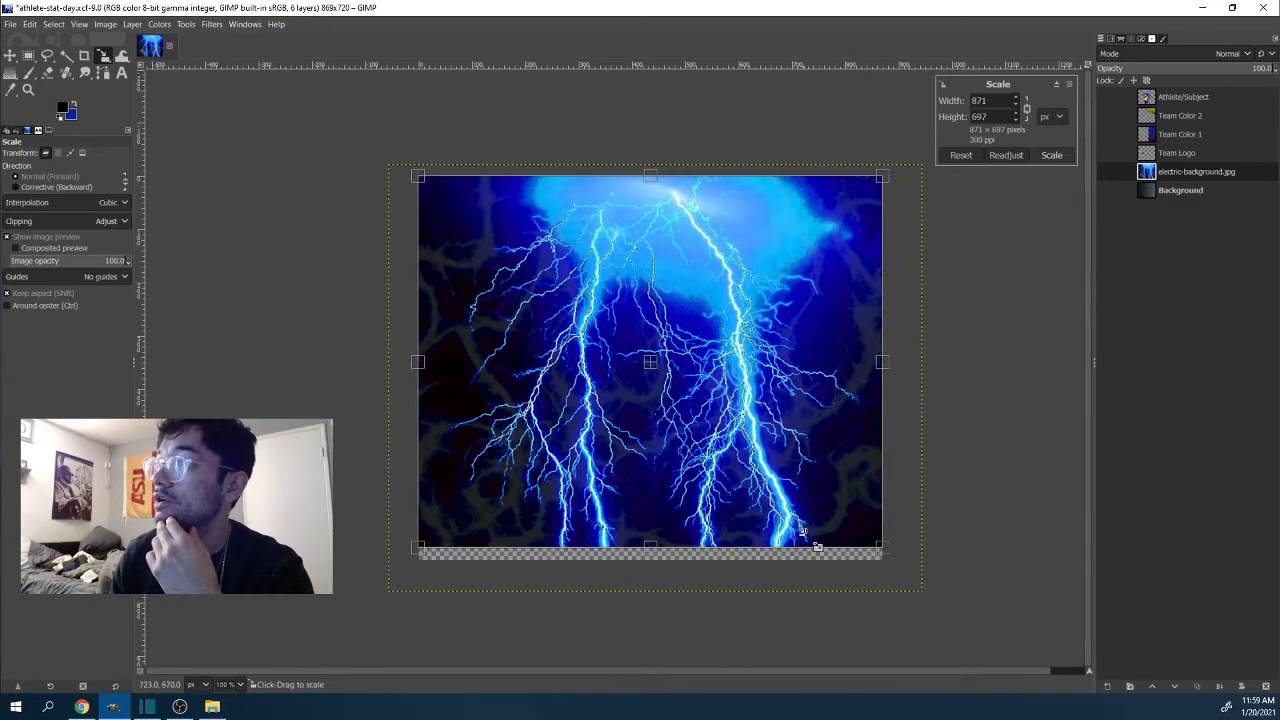
{"action": "left_click_drag", "start_coordinate": [892, 559], "coordinate": [908, 574]}
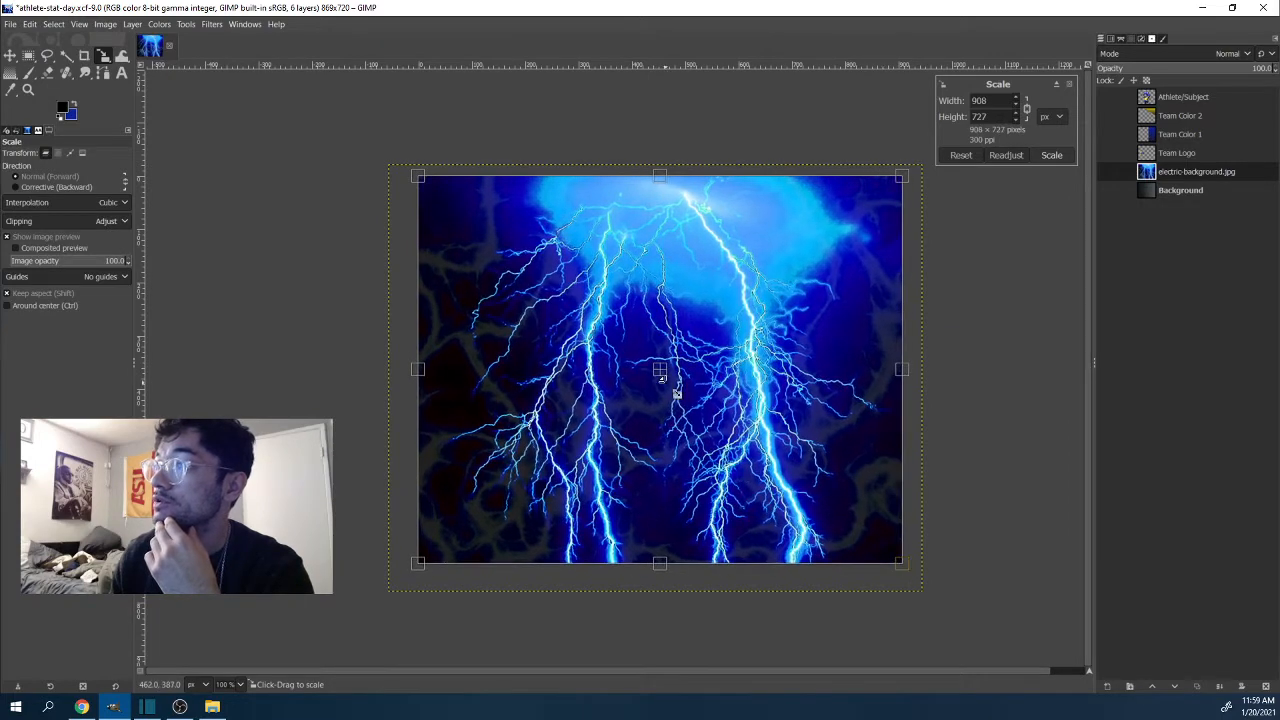
{"action": "left_click_drag", "start_coordinate": [660, 375], "coordinate": [653, 374]}
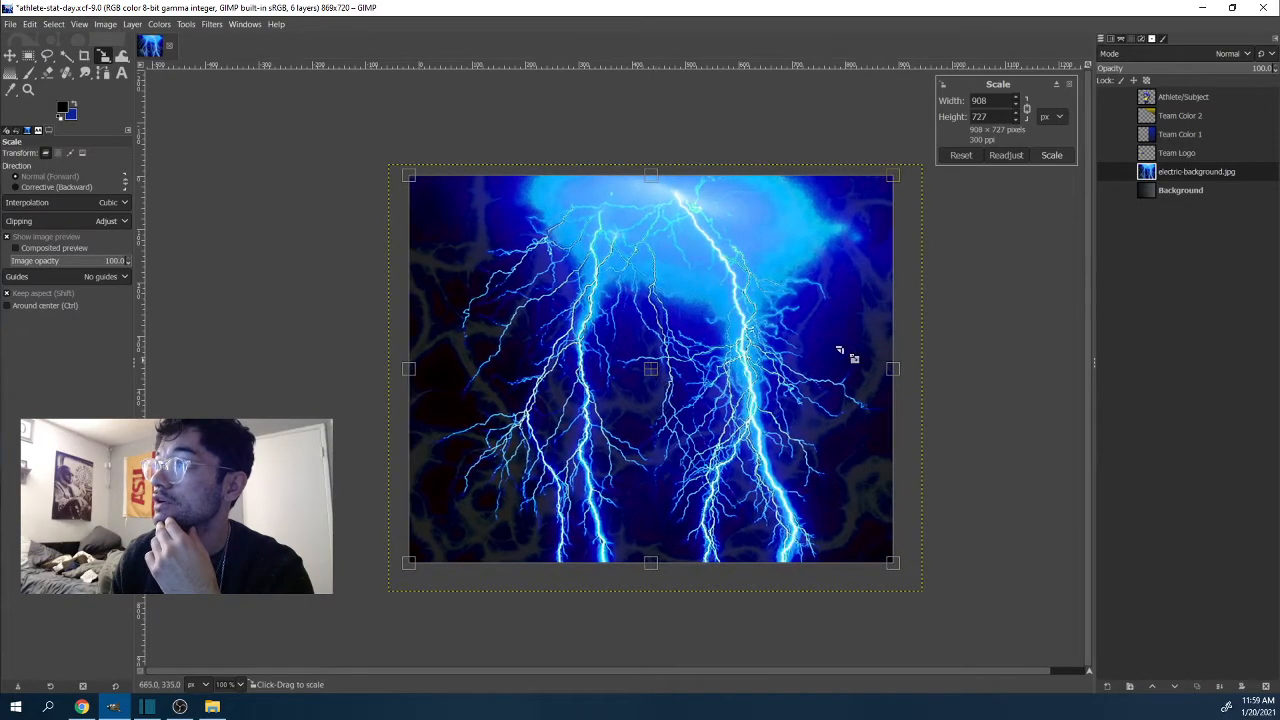
{"action": "left_click", "coordinate": [1051, 156]}
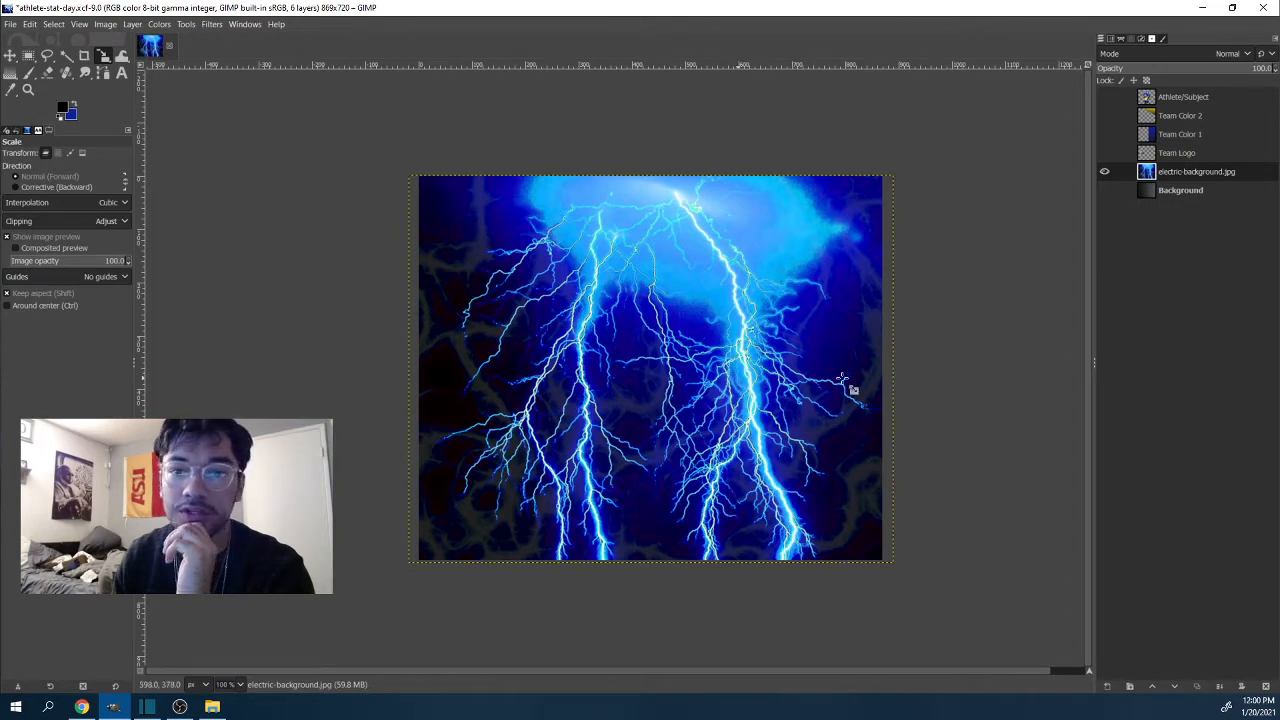
Step: Move the electric-background.jpg layer to the bottom of the layer stack and rename it background
{"action": "left_click_drag", "start_coordinate": [1181, 177], "coordinate": [1181, 195]}
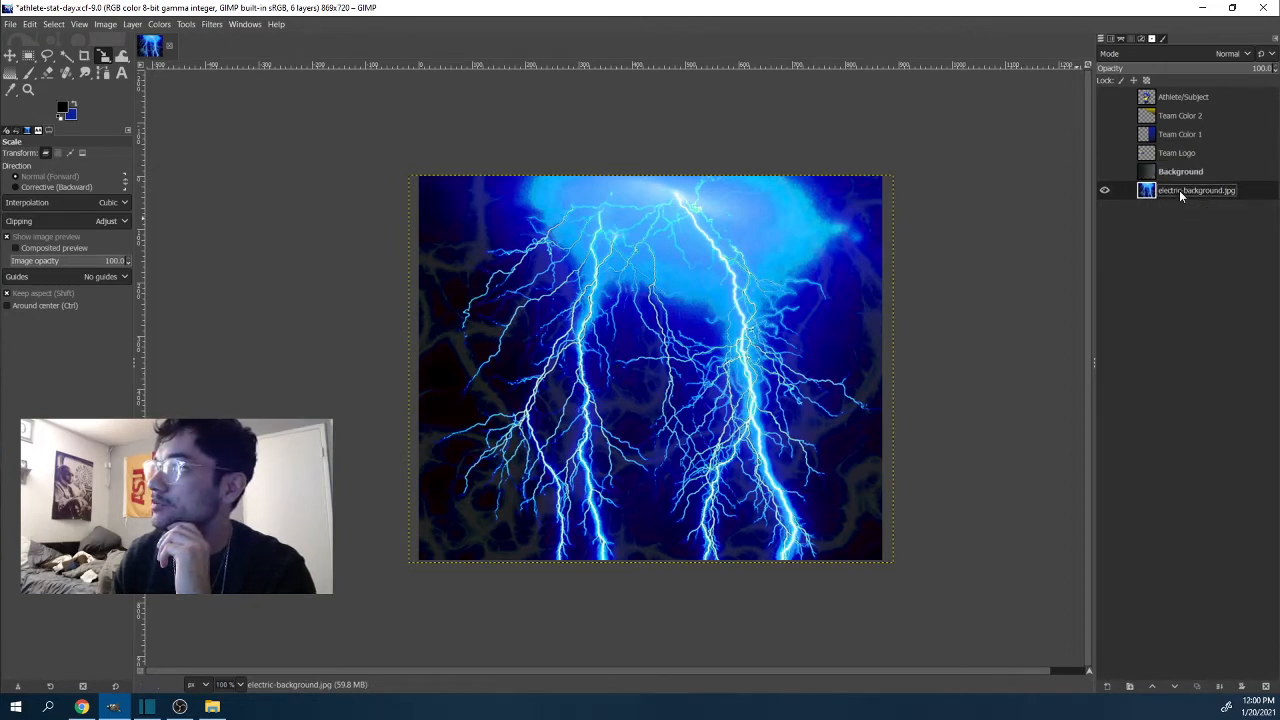
{"action": "left_click", "coordinate": [1175, 174]}
{"action": "right_click", "coordinate": [1175, 174]}
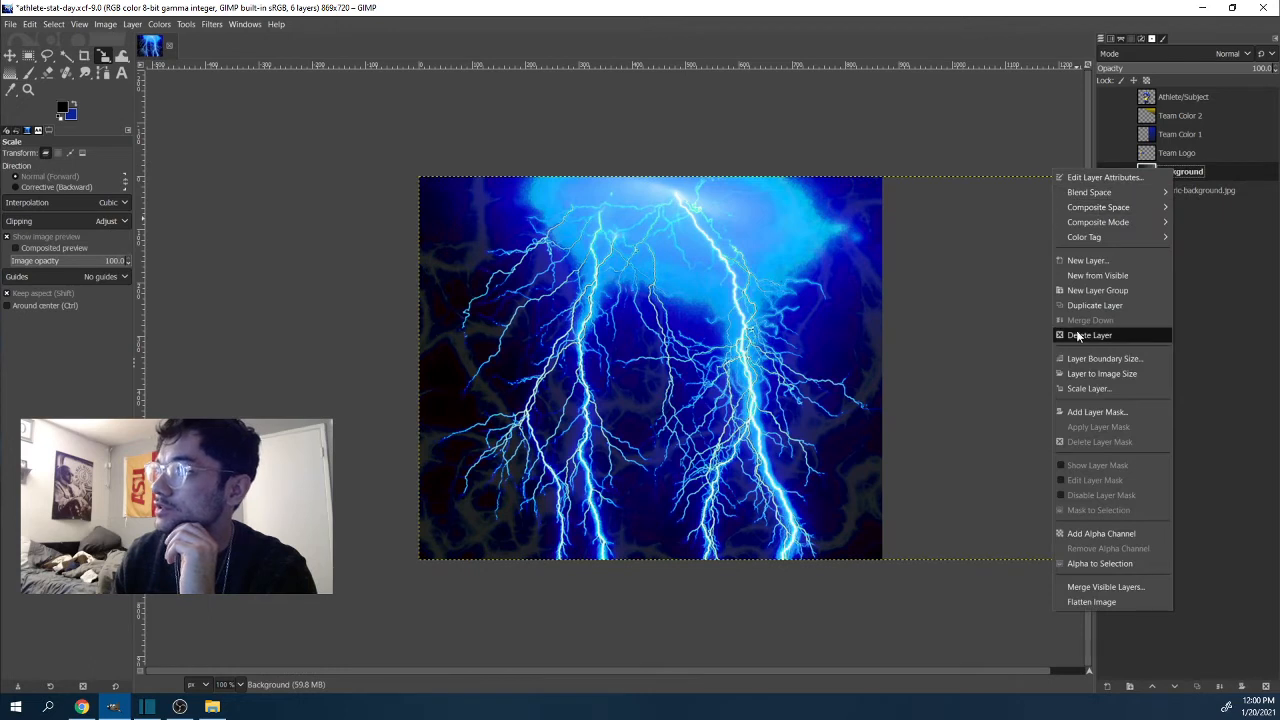
{"action": "left_click", "coordinate": [1182, 191]}
{"action": "double_click", "coordinate": [1186, 189]}
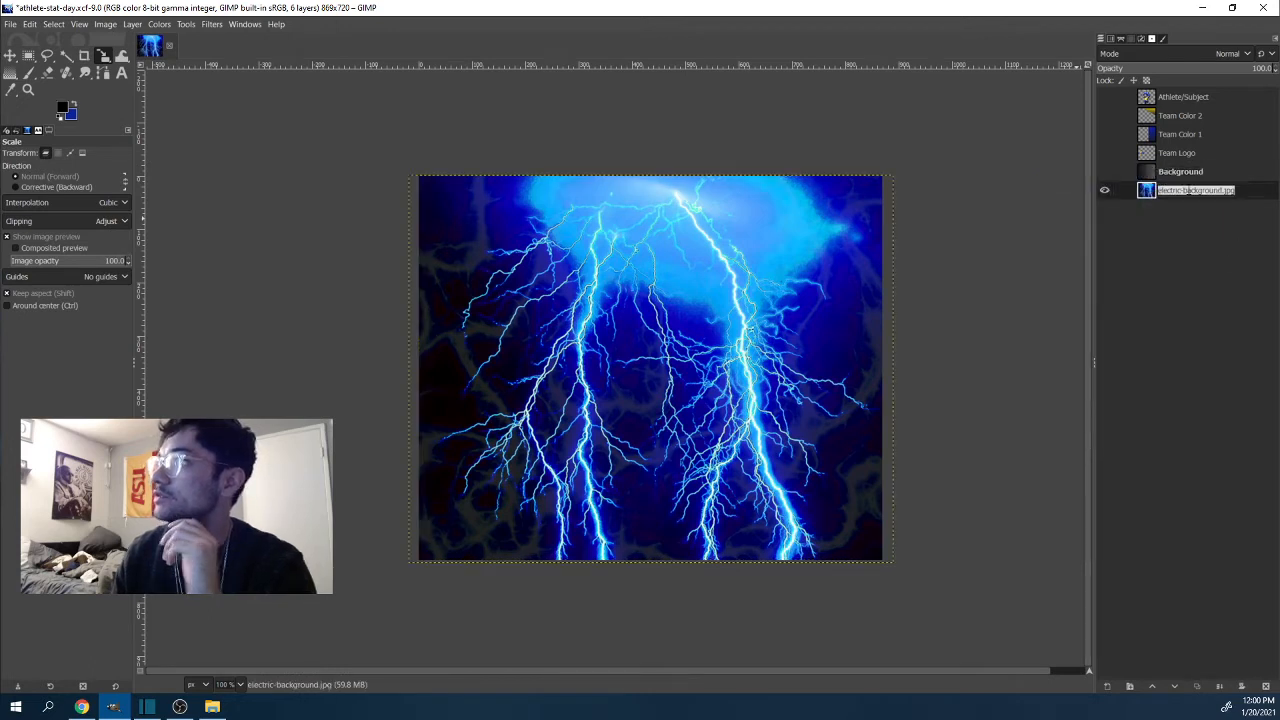
{"action": "type", "text": "background"}
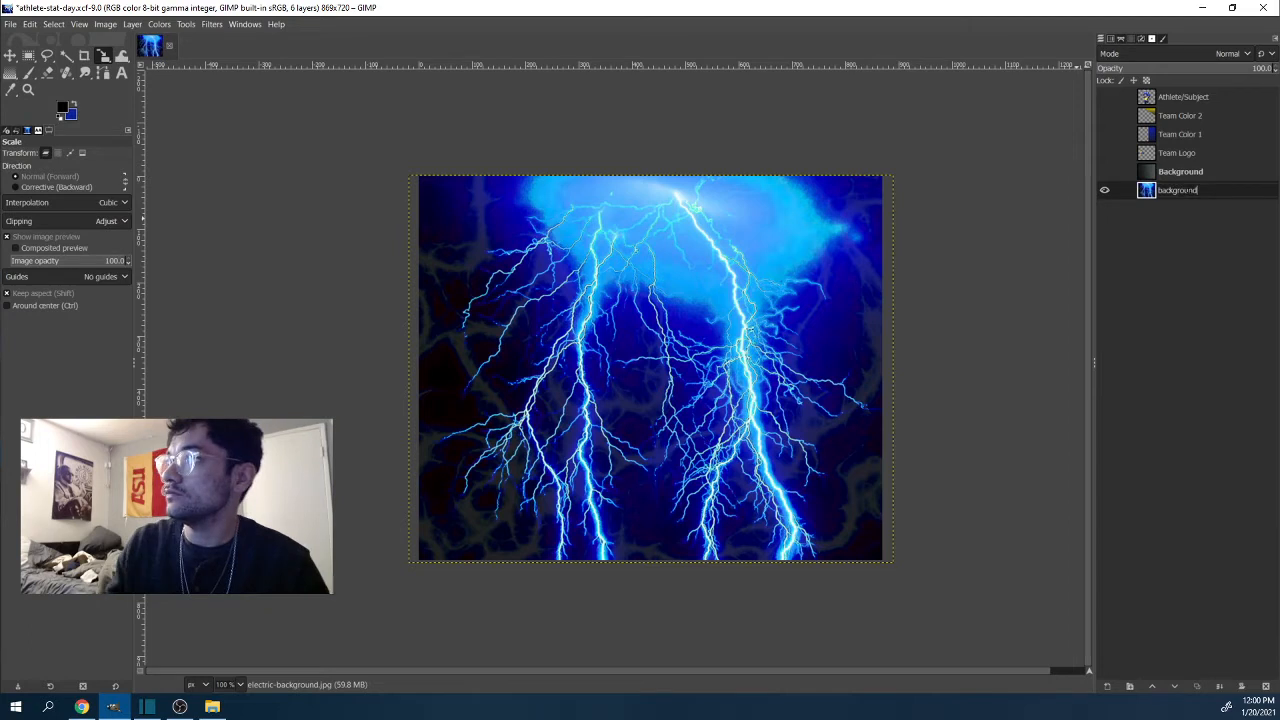
Step: Delete the old dark gradient Background layer above the lightning layer
{"action": "left_click", "coordinate": [1188, 171]}
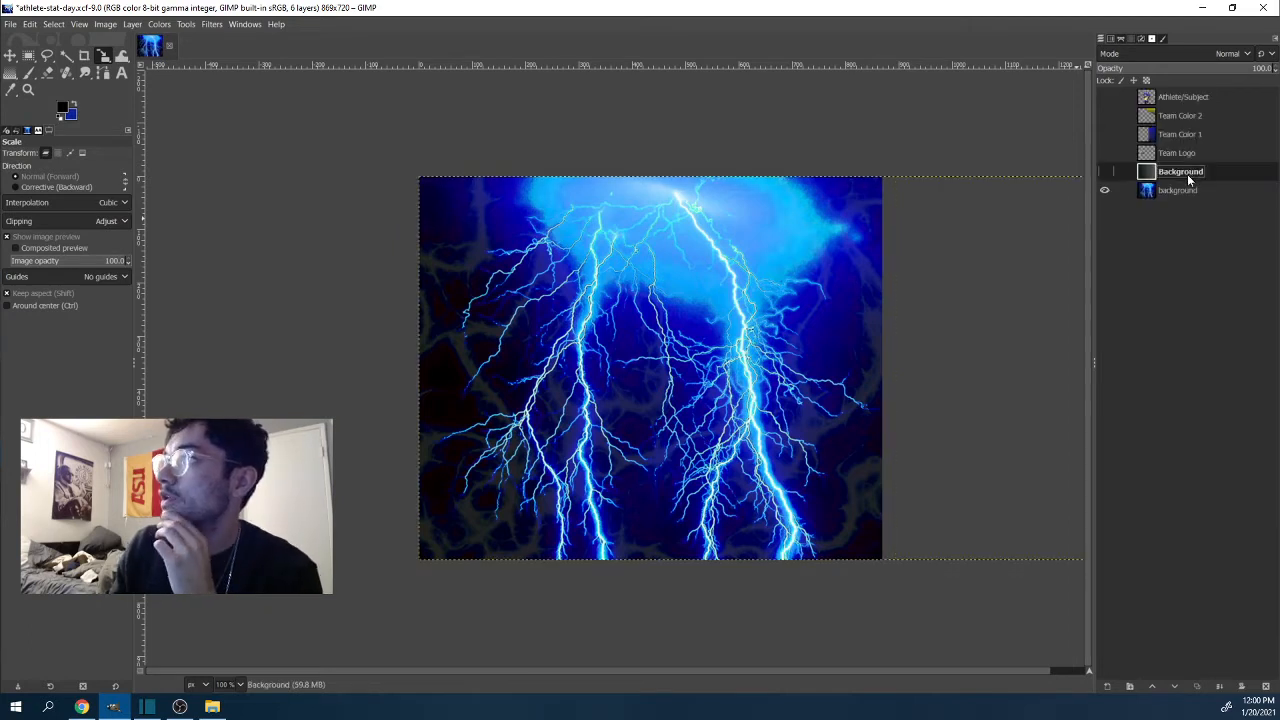
{"action": "right_click", "coordinate": [1203, 171]}
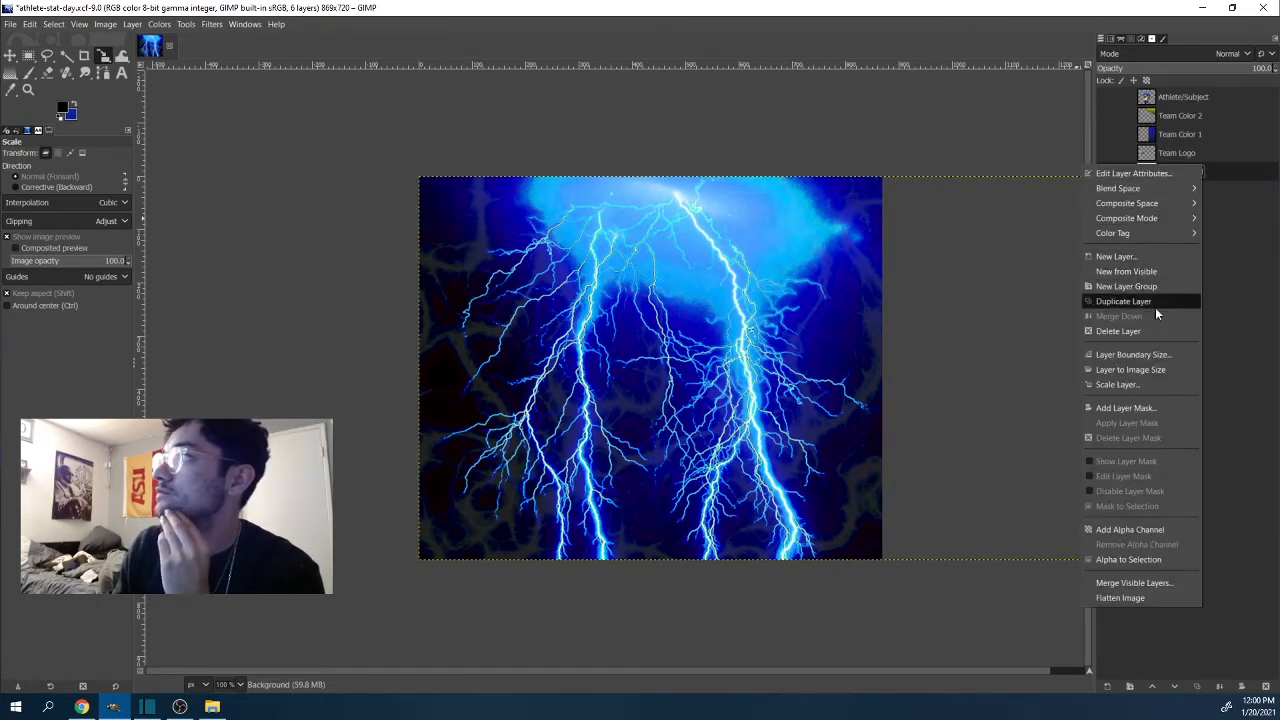
{"action": "left_click", "coordinate": [1140, 333]}
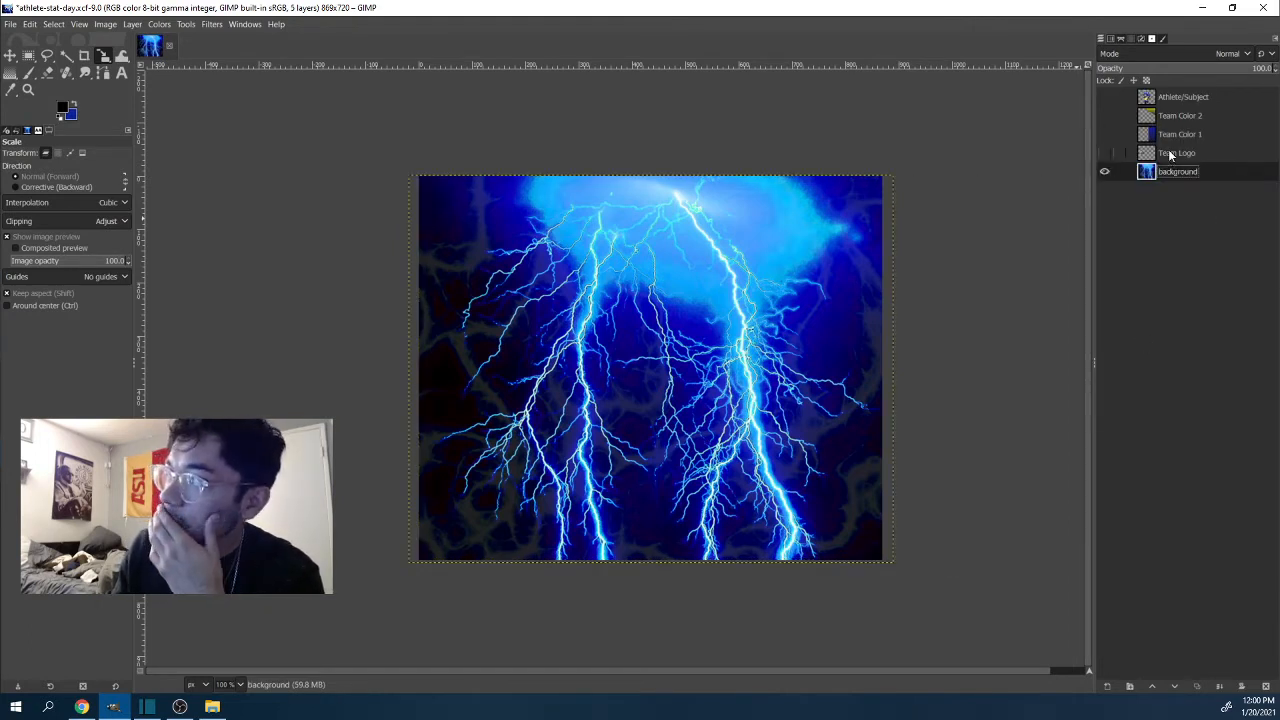
Step: Move the Team Logo layer directly above Team Color 2, and check the order of the remaining layers
{"action": "left_click", "coordinate": [1168, 153]}
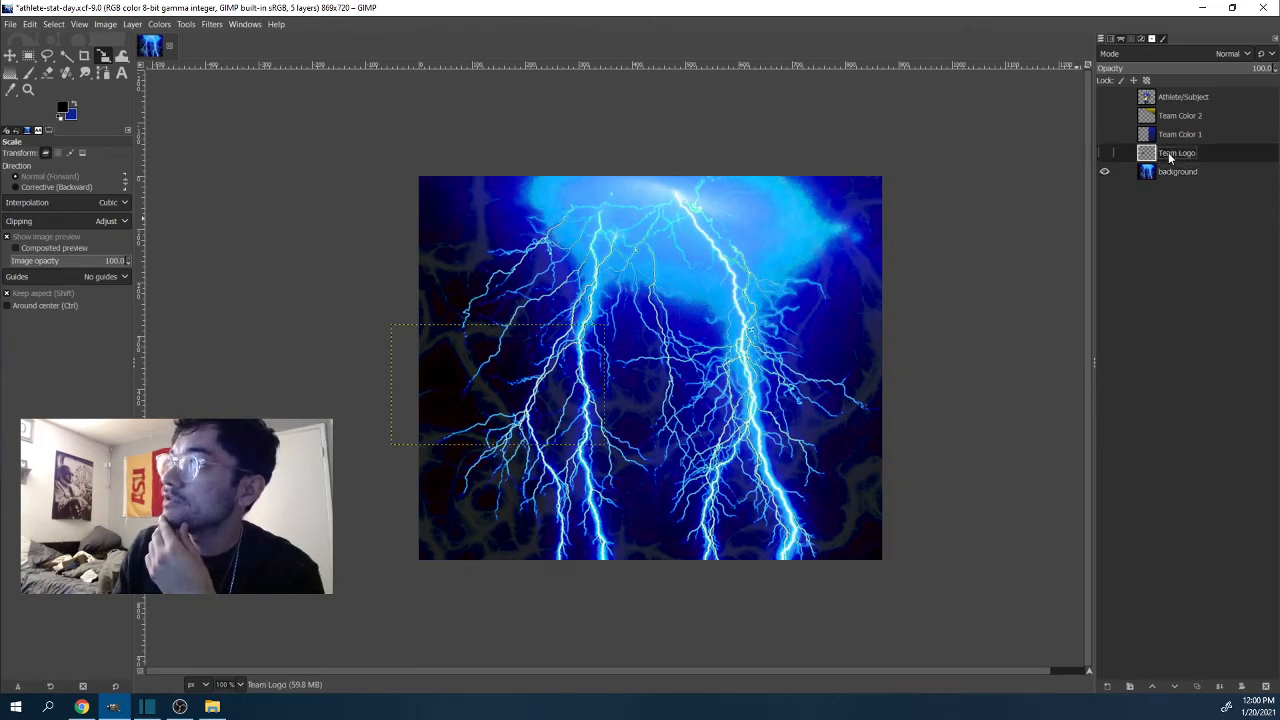
{"action": "left_click_drag", "start_coordinate": [1170, 157], "coordinate": [1175, 122]}
{"action": "left_click", "coordinate": [1173, 155]}
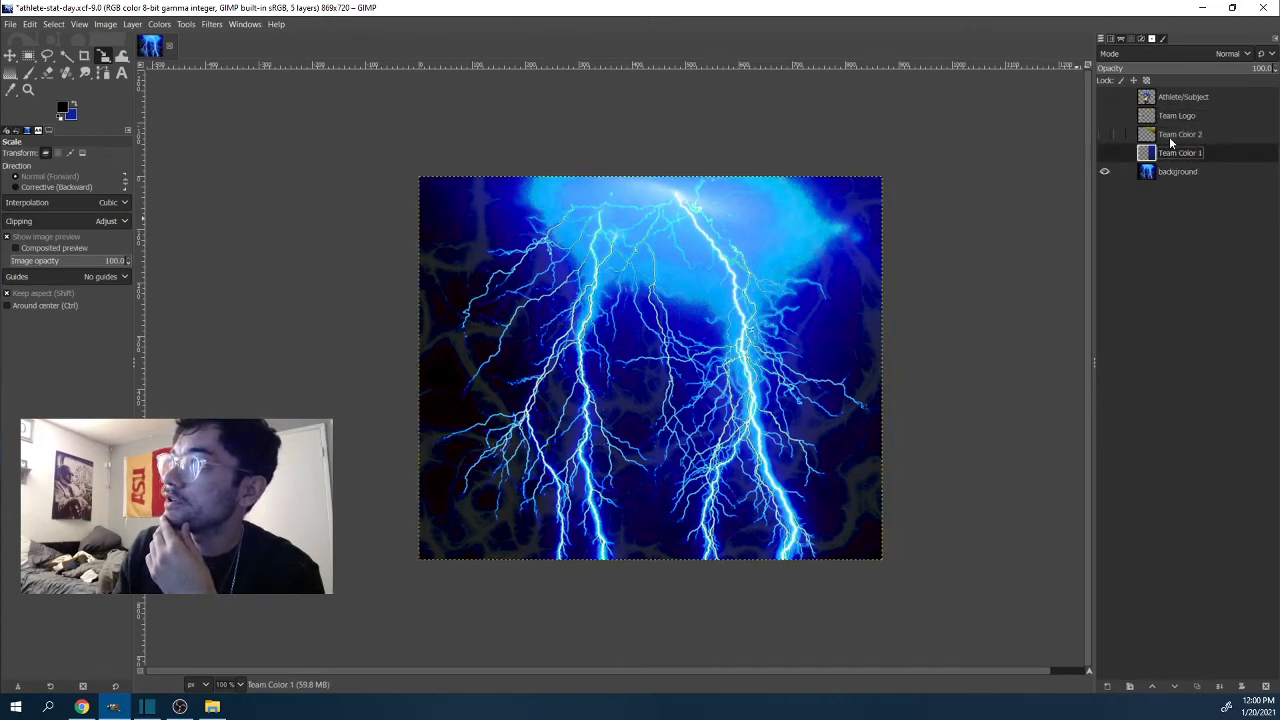
{"action": "left_click", "coordinate": [1171, 137]}
{"action": "left_click", "coordinate": [1170, 118]}
{"action": "left_click", "coordinate": [1170, 101]}
Step: Make the Team Color 1 layer visible above the lightning background
{"action": "left_click", "coordinate": [1181, 157]}
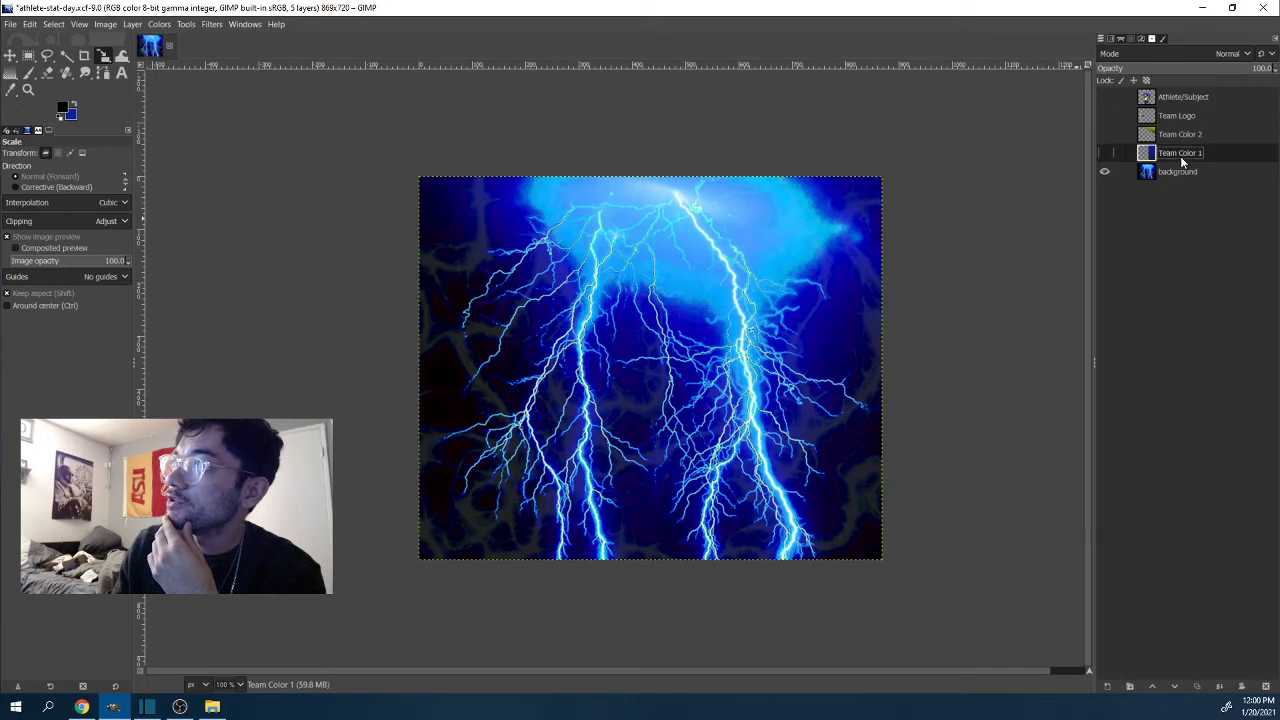
{"action": "left_click", "coordinate": [1104, 153]}
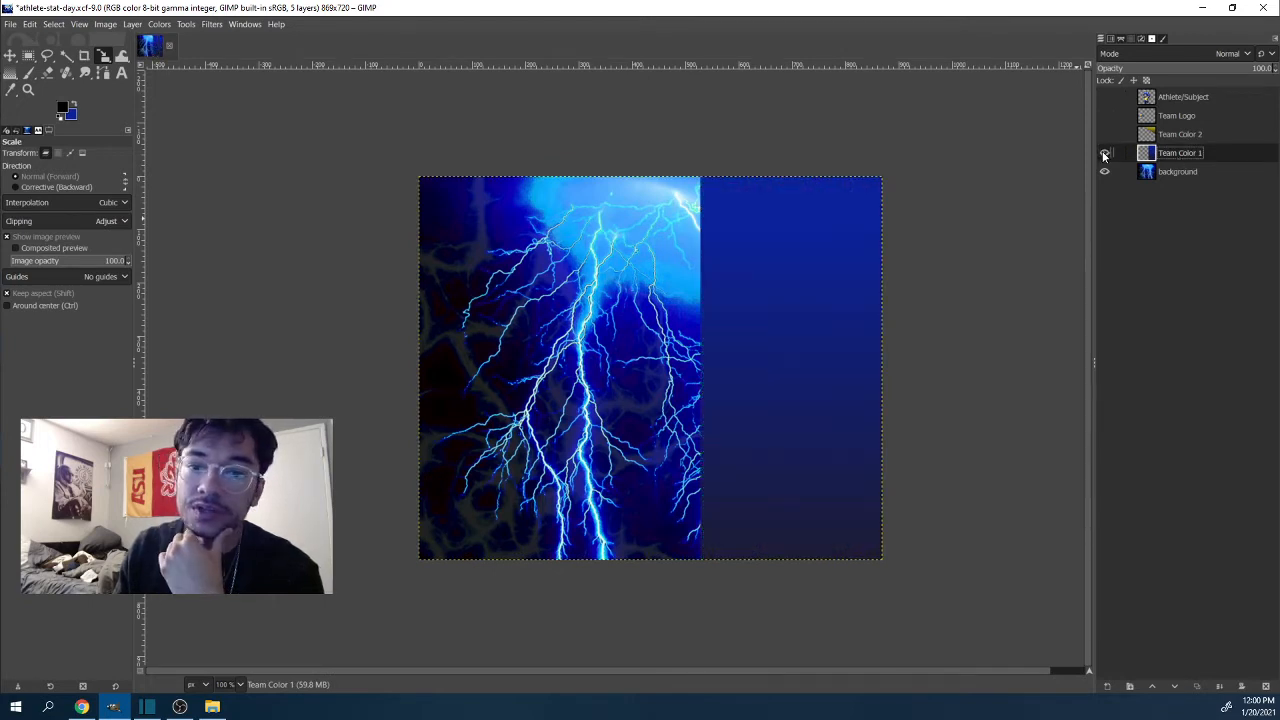
{"action": "left_click", "coordinate": [1104, 153]}
{"action": "left_click", "coordinate": [1104, 153]}
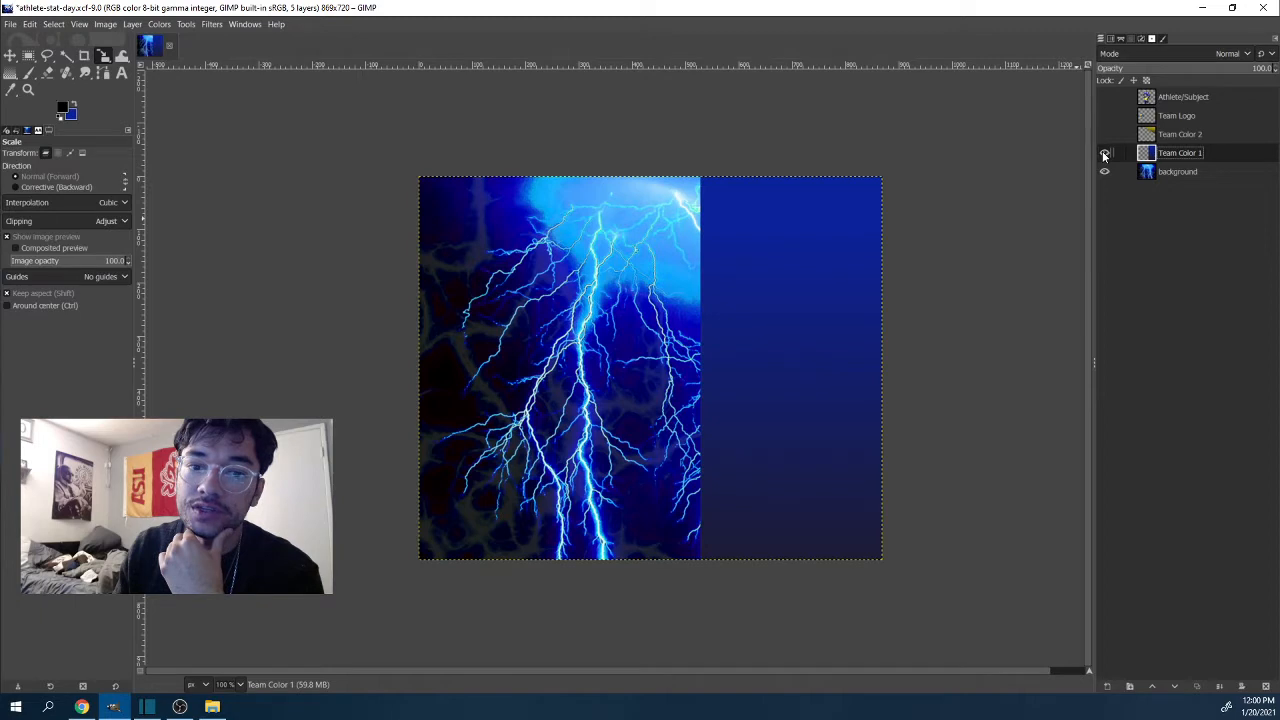
Step: Select the blue Team Color 1 area with a rectangle about 355 × 783 px, and swap the foreground and background colors
{"action": "left_click", "coordinate": [29, 56]}
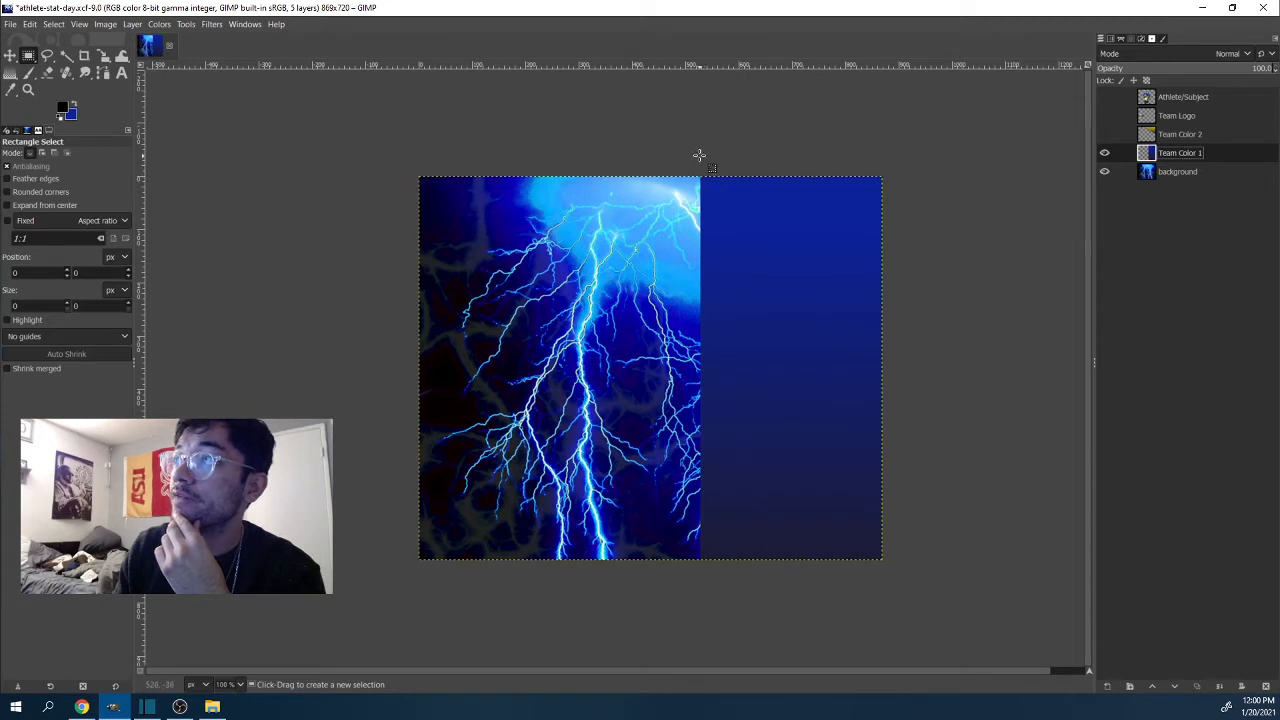
{"action": "left_click_drag", "start_coordinate": [701, 176], "coordinate": [881, 558]}
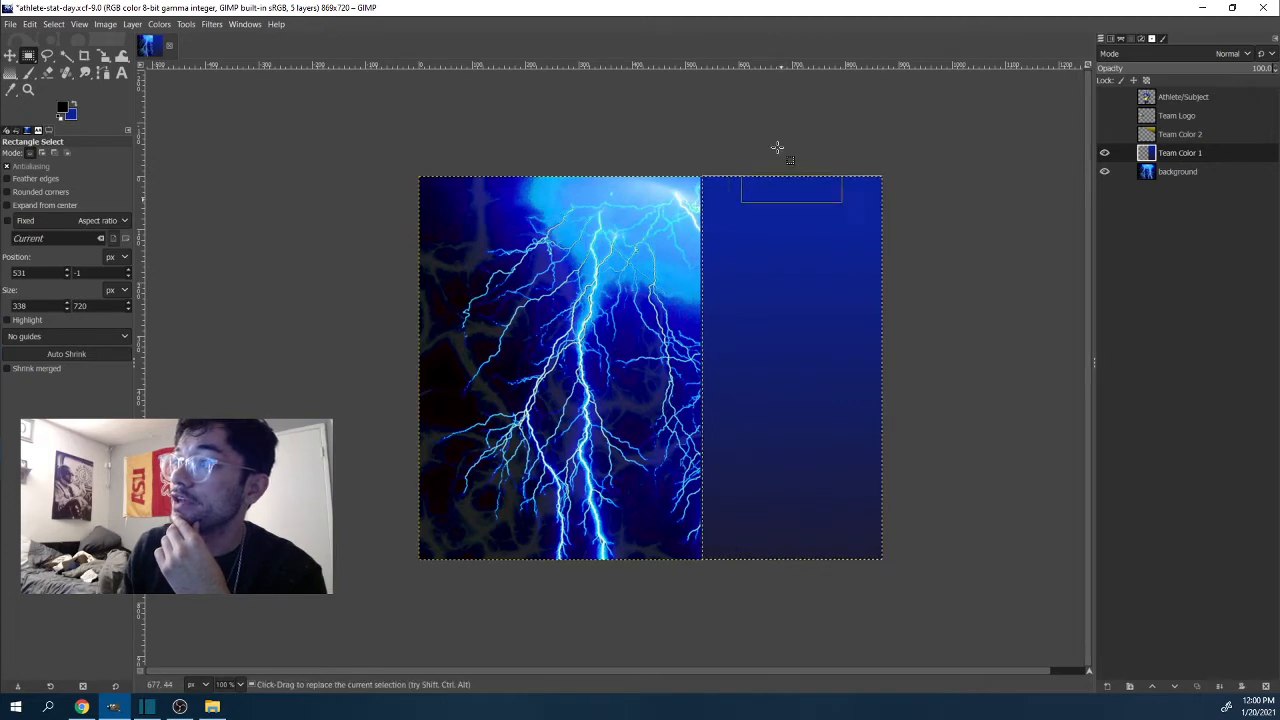
{"action": "left_click_drag", "start_coordinate": [722, 194], "coordinate": [720, 195]}
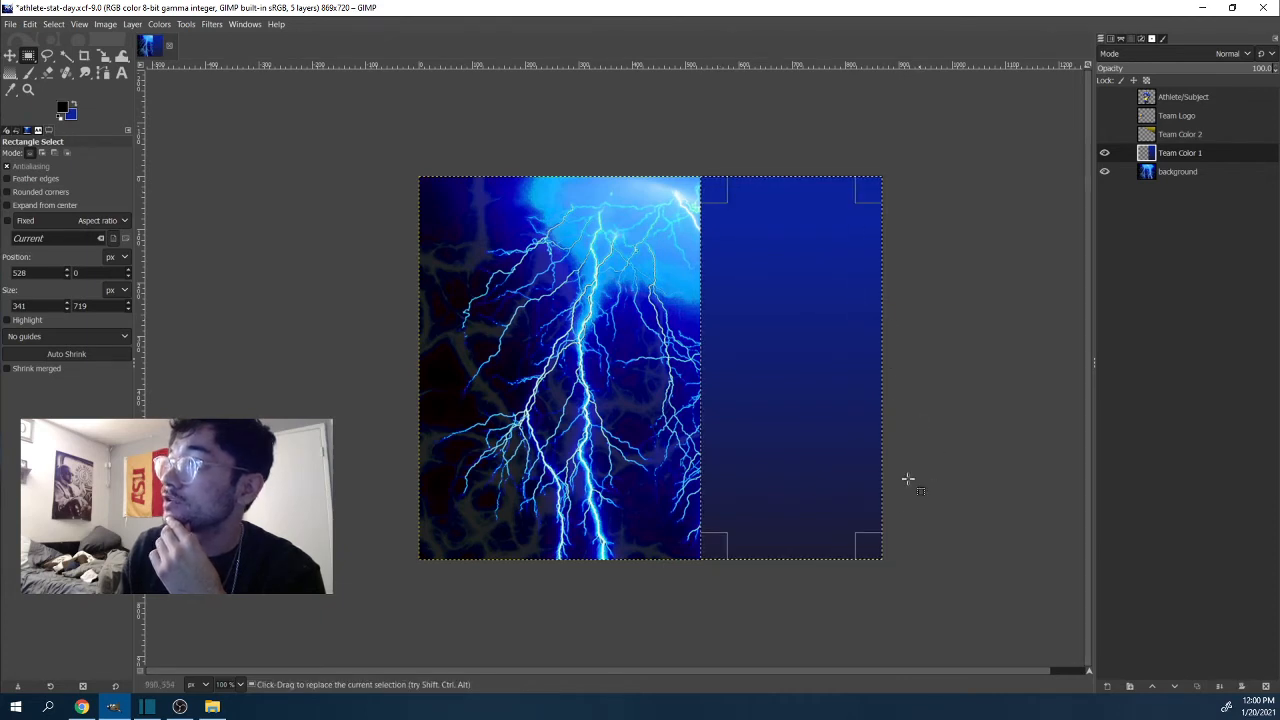
{"action": "left_click_drag", "start_coordinate": [866, 544], "coordinate": [889, 580]}
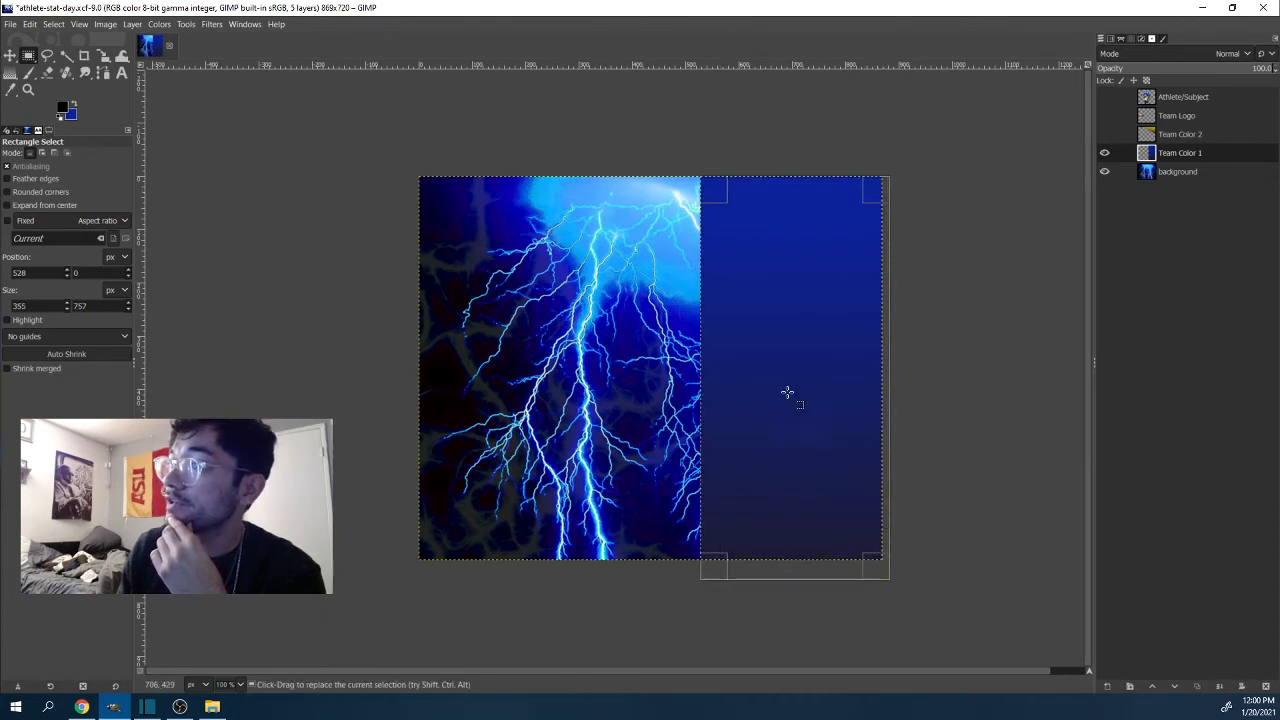
{"action": "left_click_drag", "start_coordinate": [709, 198], "coordinate": [709, 192]}
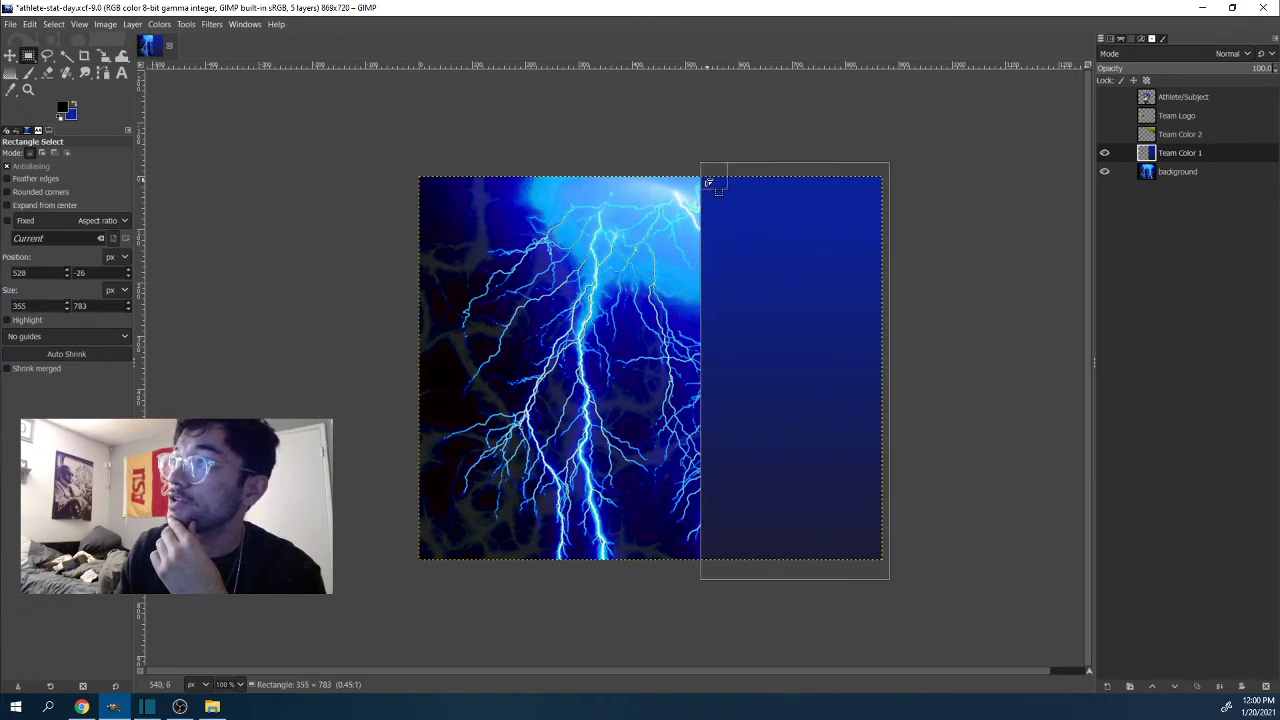
{"action": "left_click_drag", "start_coordinate": [709, 183], "coordinate": [709, 183]}
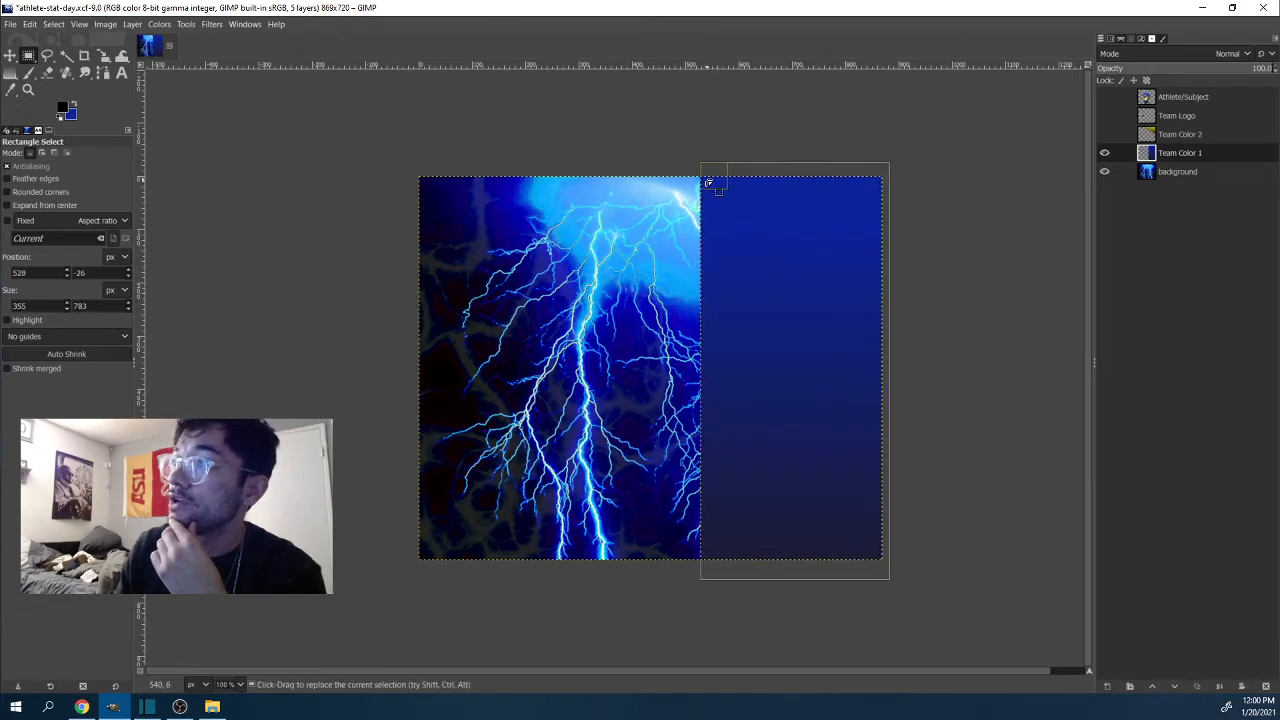
{"action": "left_click", "coordinate": [75, 106]}
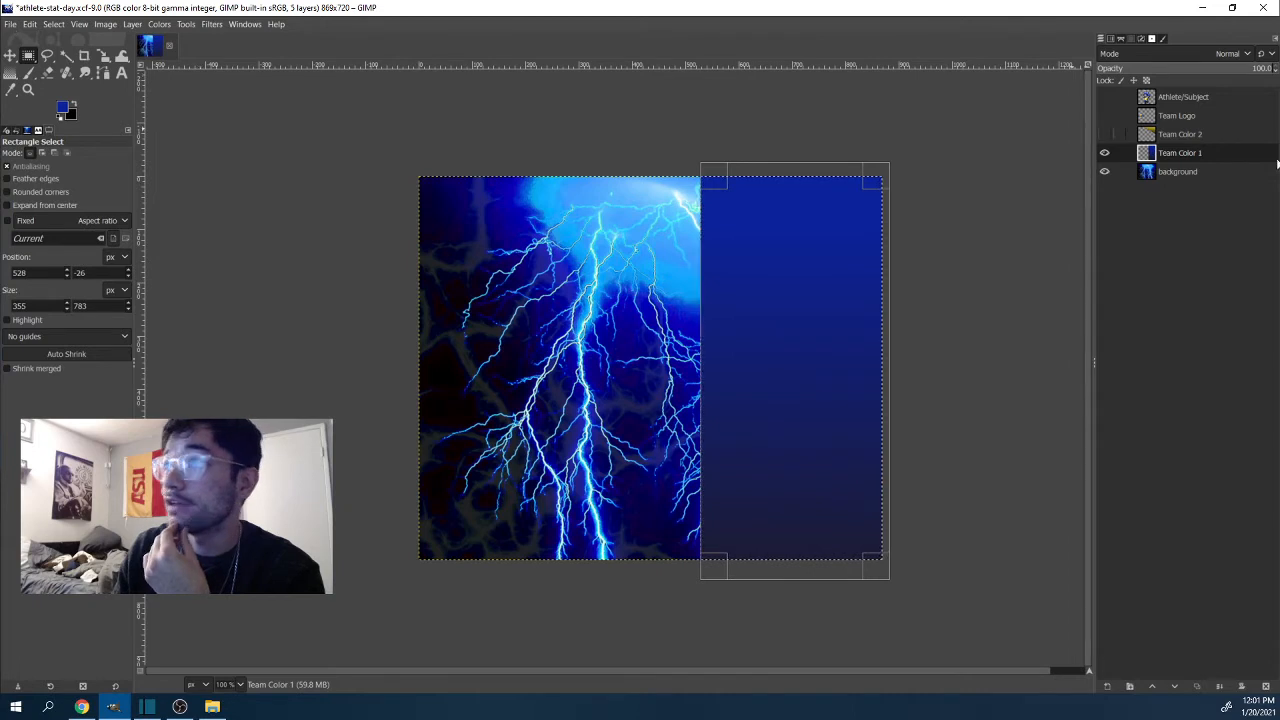
Step: Start opening an image as layers above the Athlete/Subject layer and go to the Gimp Photos folder in Pictures
{"action": "left_click", "coordinate": [1190, 98]}
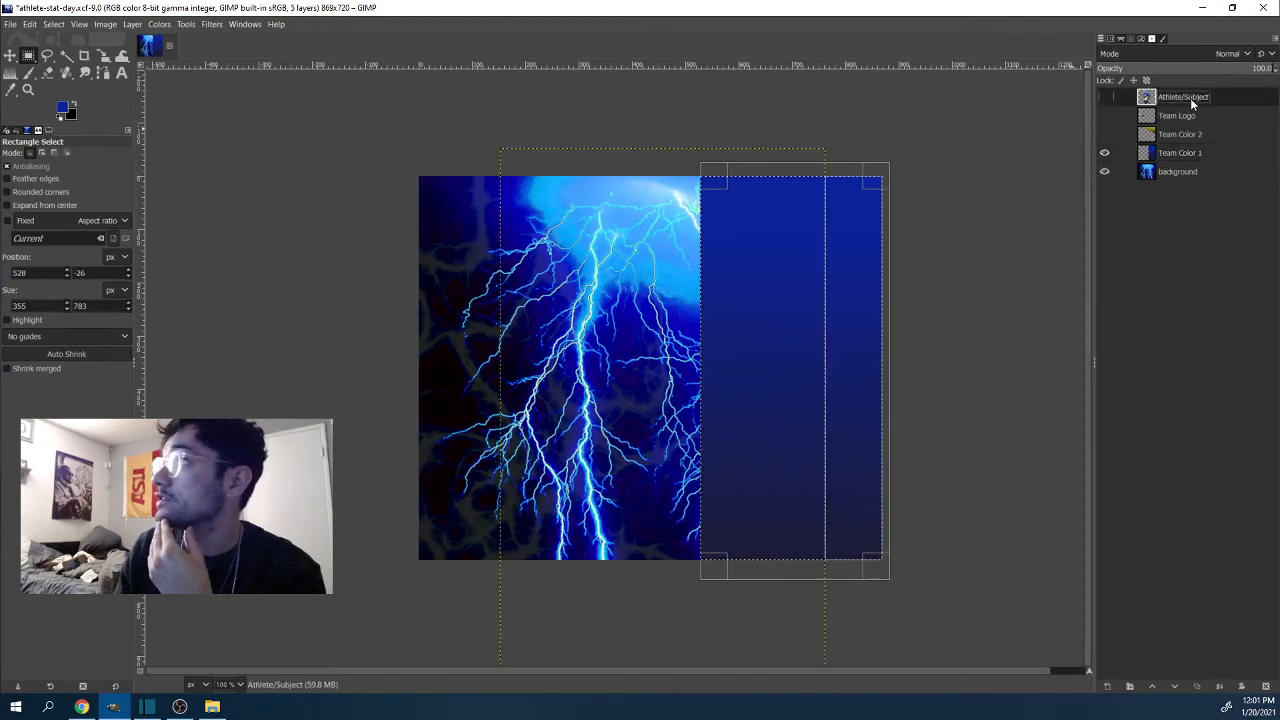
{"action": "left_click", "coordinate": [11, 24]}
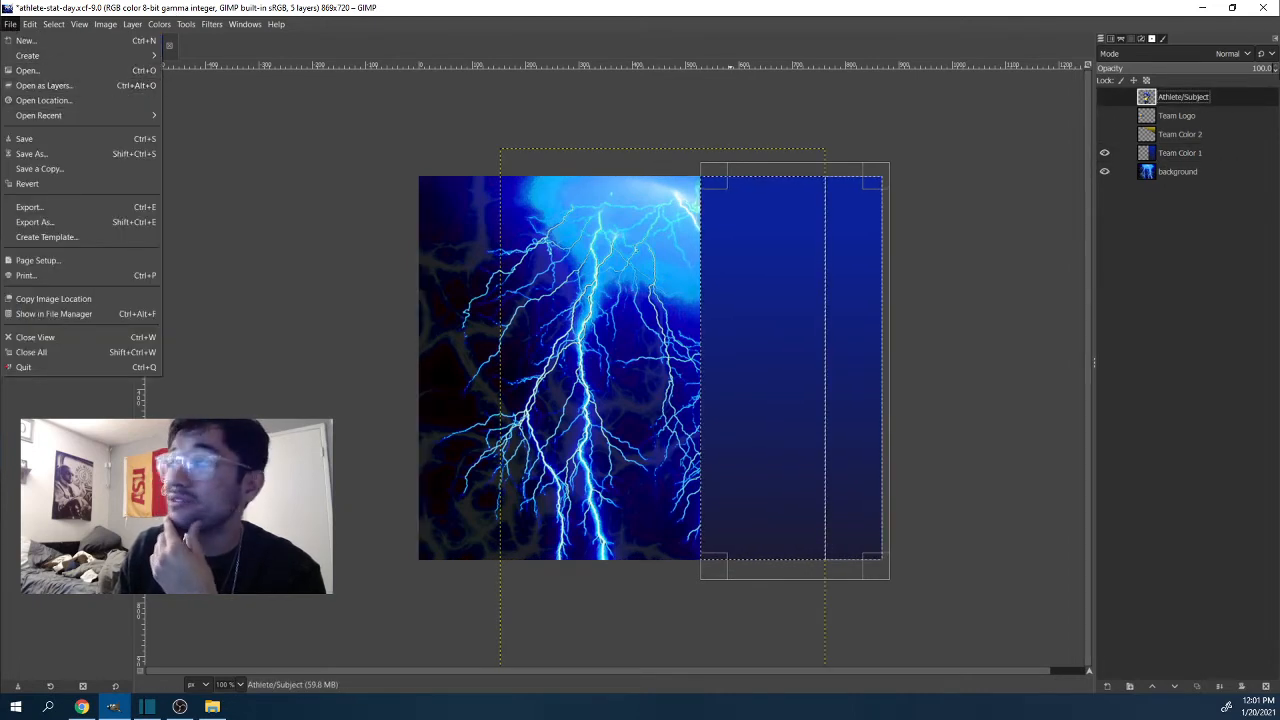
{"action": "left_click", "coordinate": [1177, 95]}
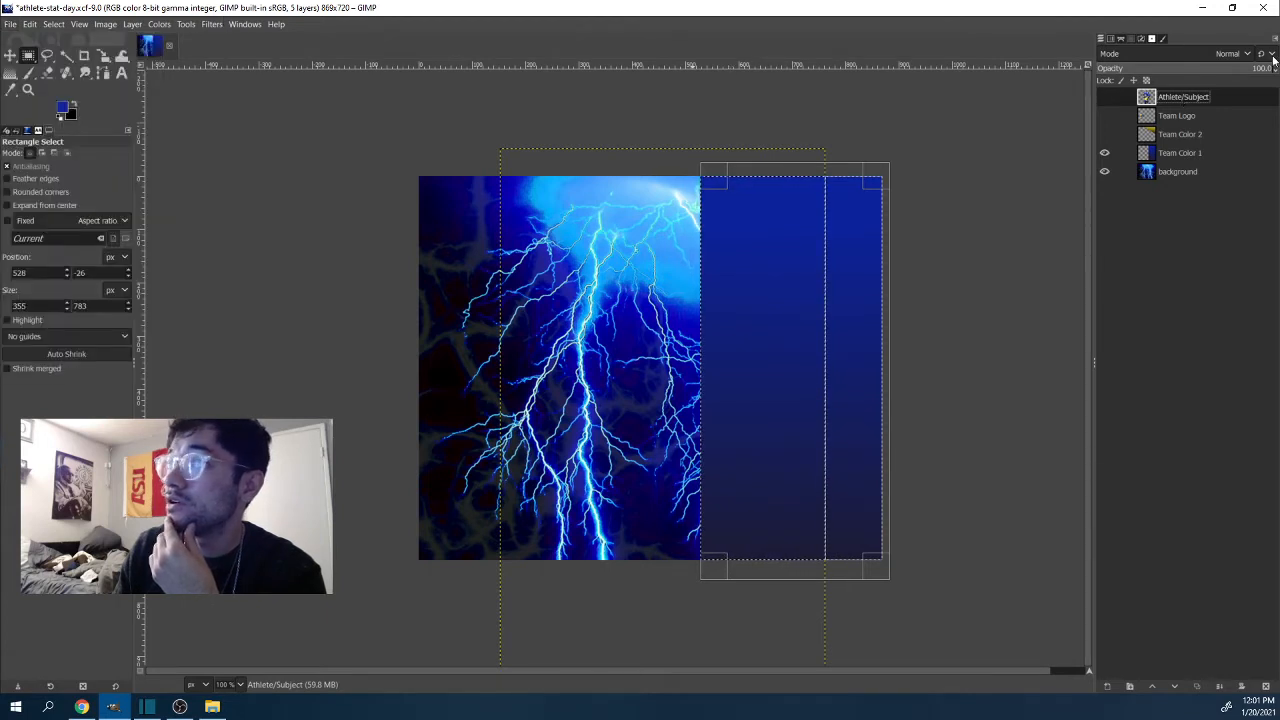
{"action": "left_click", "coordinate": [10, 24]}
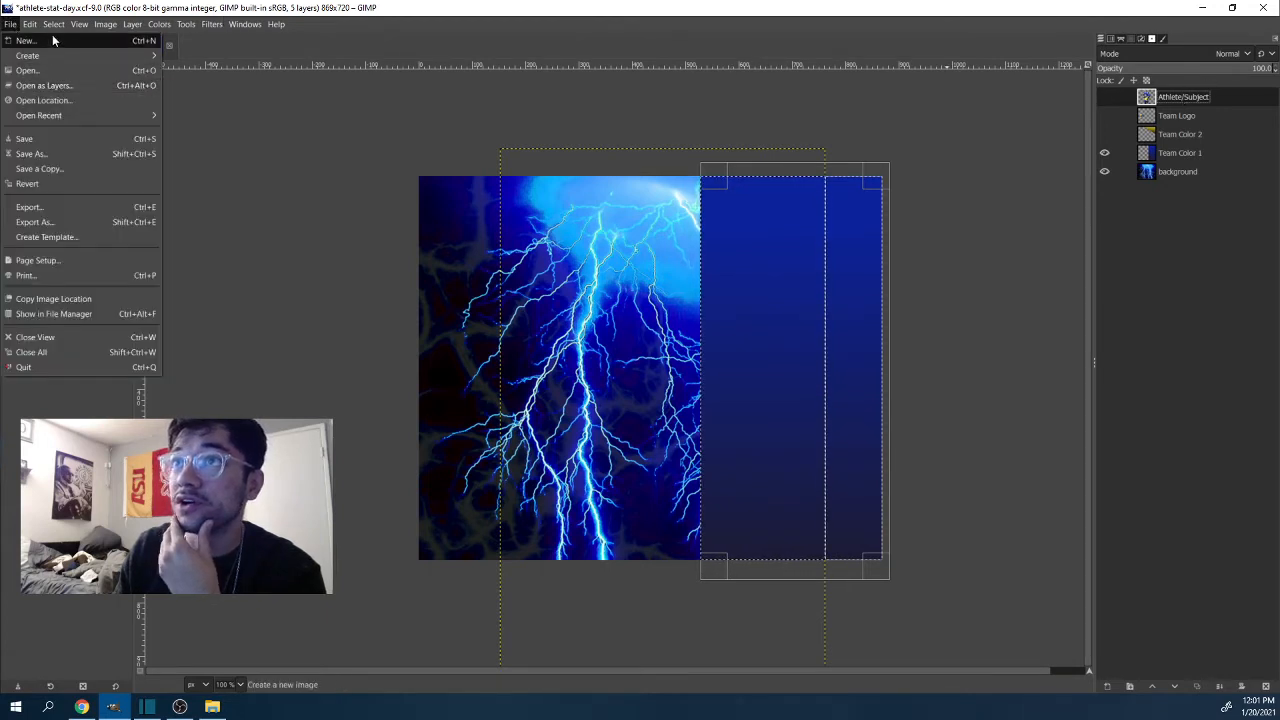
{"action": "left_click", "coordinate": [44, 86]}
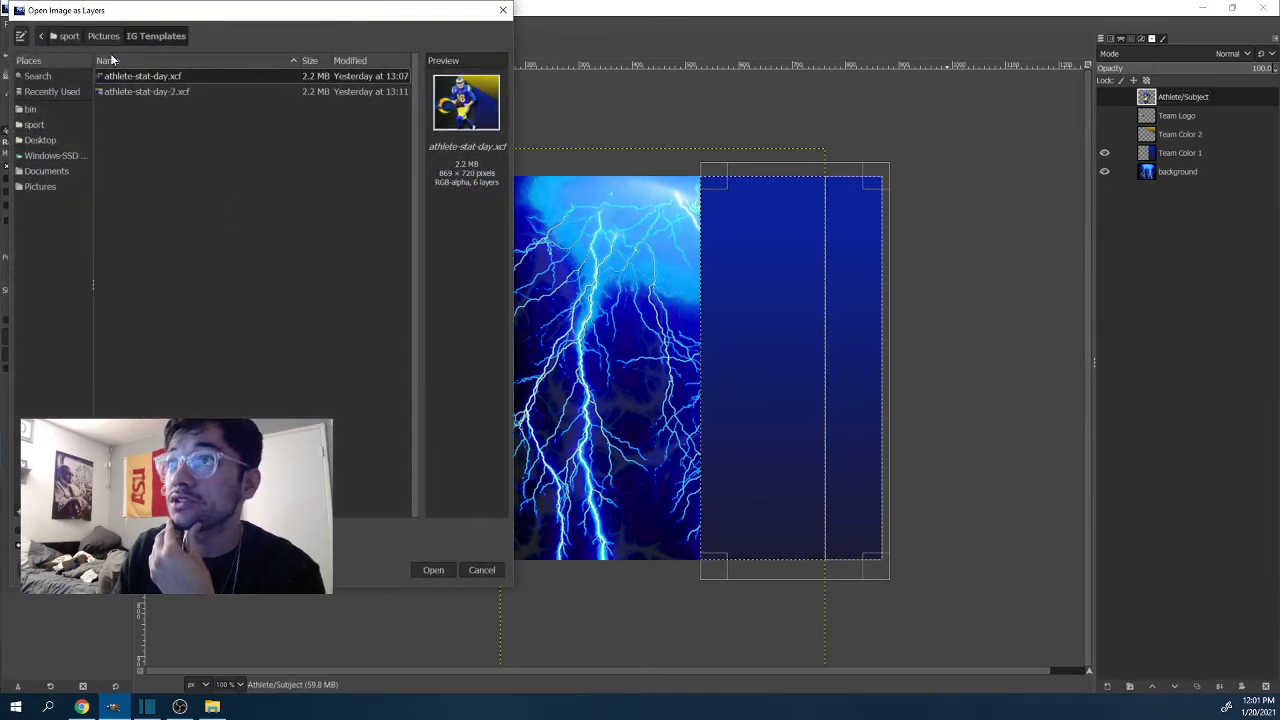
{"action": "left_click", "coordinate": [45, 187]}
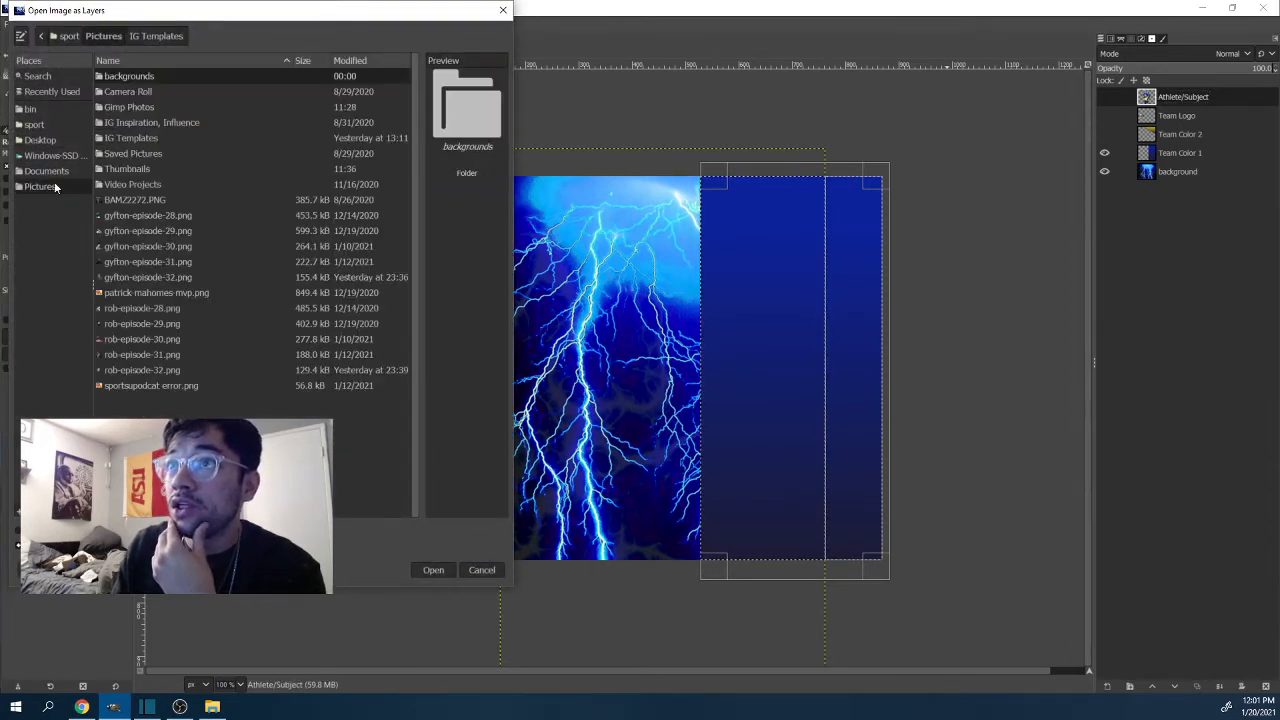
{"action": "left_click", "coordinate": [125, 92]}
{"action": "double_click", "coordinate": [128, 106]}
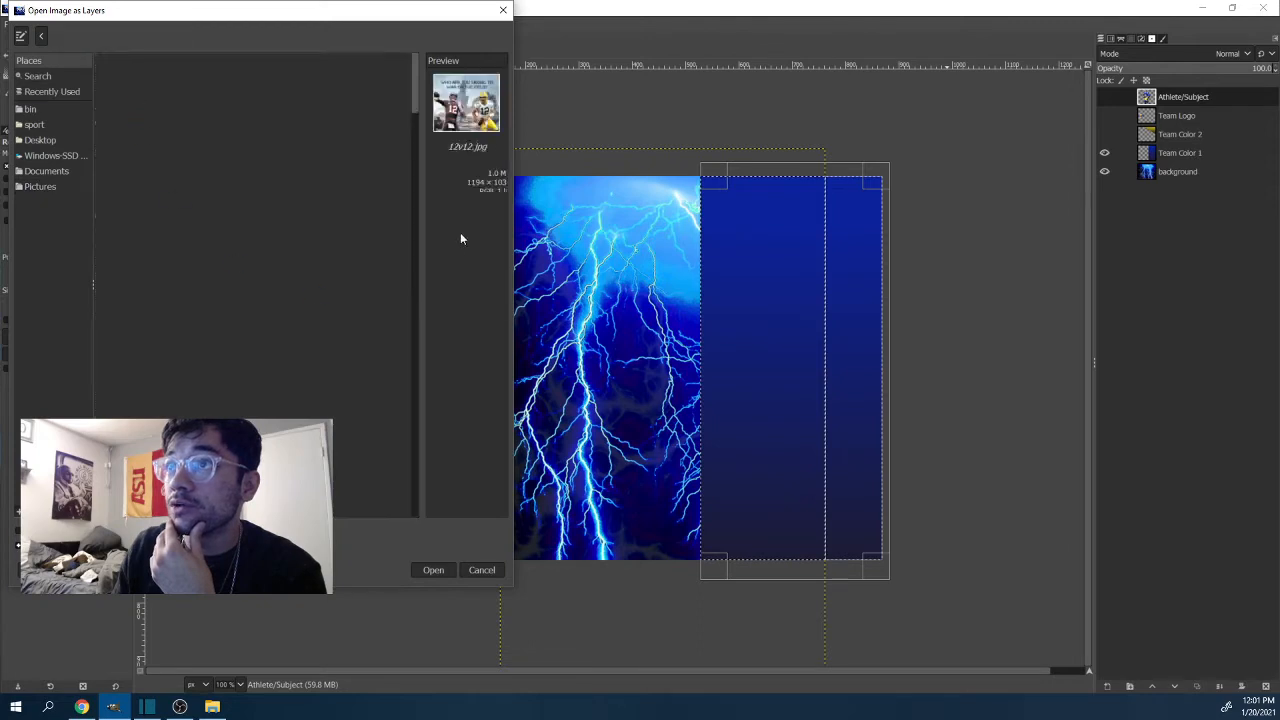
Step: Look through the athlete photos in the folder, previewing the devin-booker and drew-brees-saints files
{"action": "left_click_drag", "start_coordinate": [417, 96], "coordinate": [424, 213]}
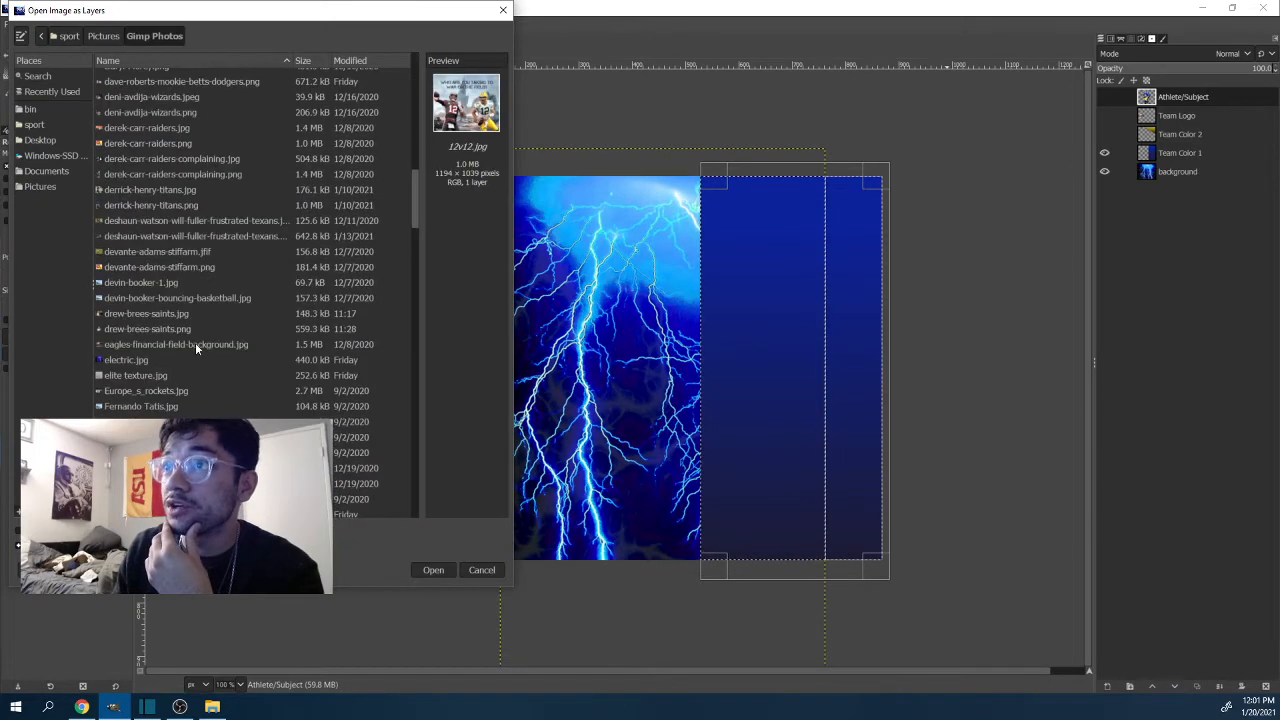
{"action": "left_click", "coordinate": [152, 284]}
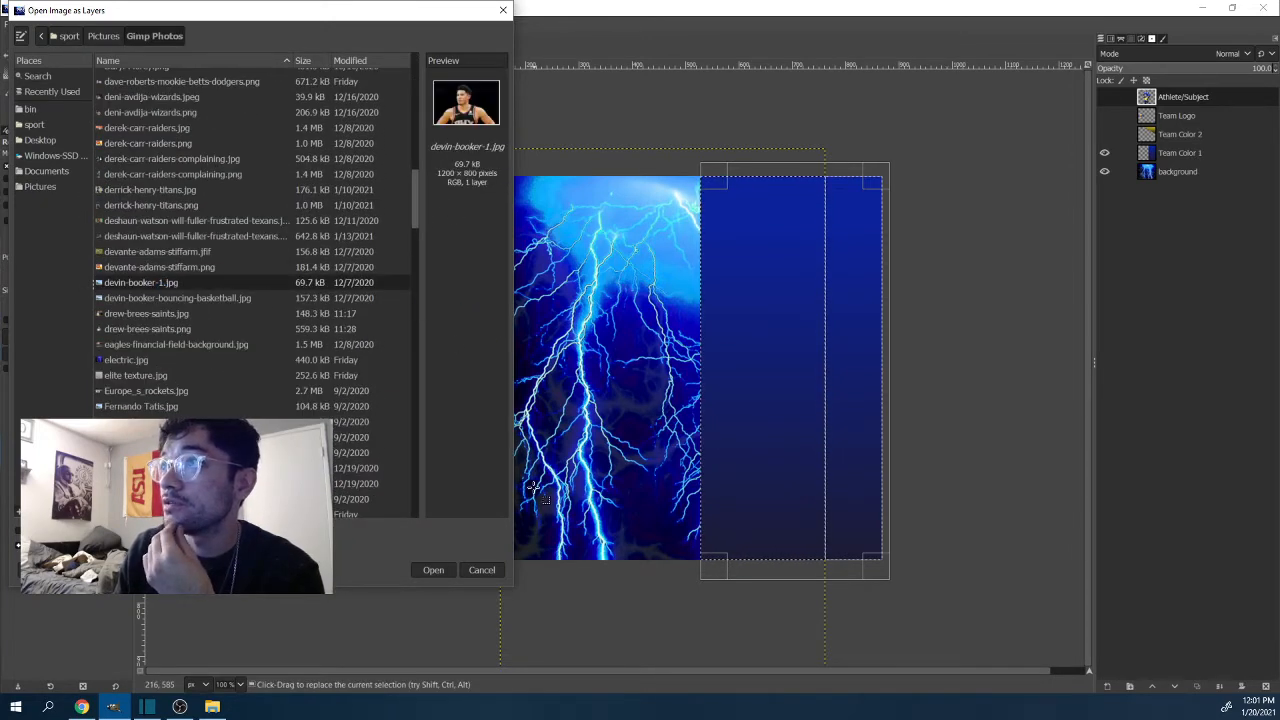
{"action": "left_click", "coordinate": [194, 299]}
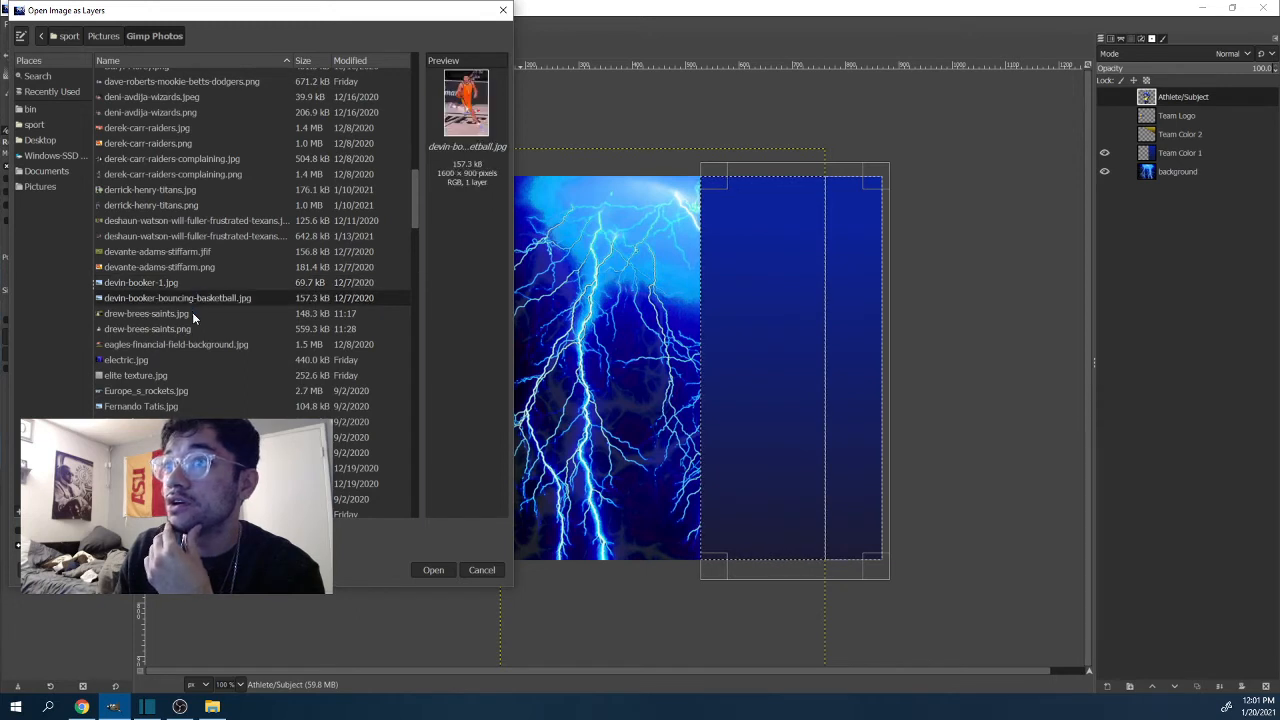
{"action": "left_click", "coordinate": [213, 282]}
{"action": "left_click", "coordinate": [218, 298]}
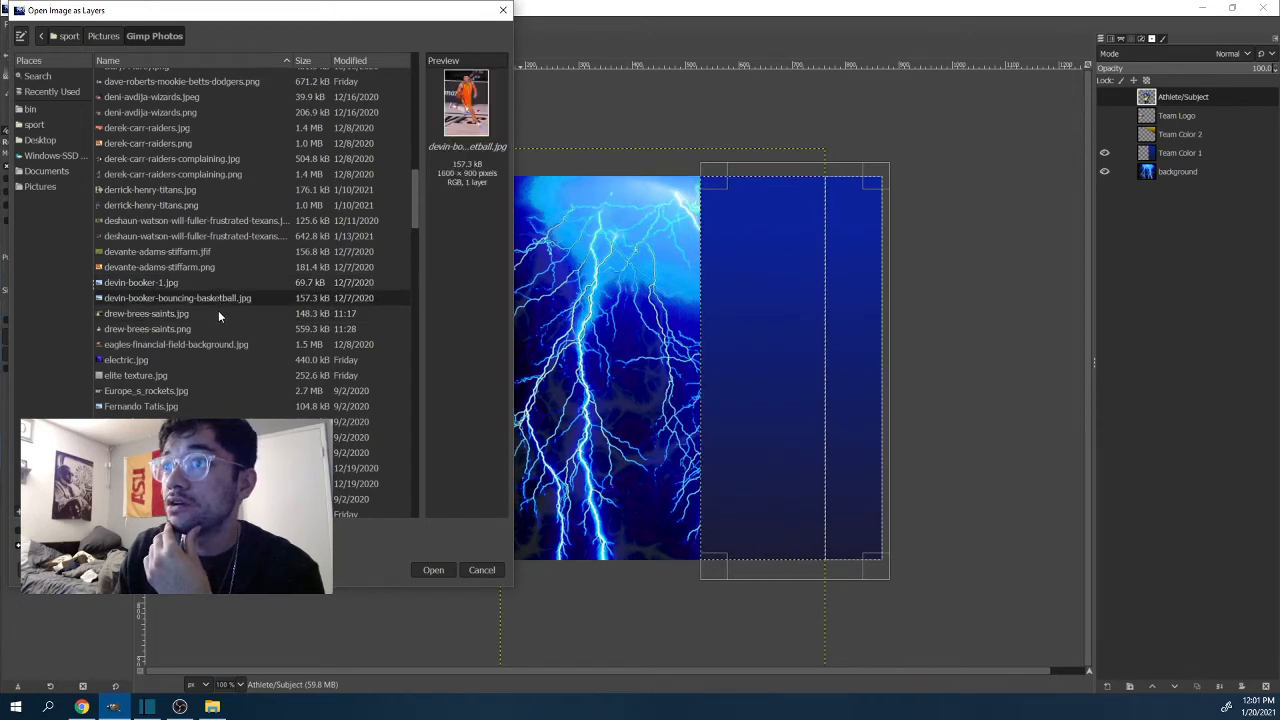
{"action": "left_click", "coordinate": [218, 313]}
{"action": "left_click", "coordinate": [218, 328]}
{"action": "scroll", "coordinate": [222, 335], "scroll_direction": "down", "scroll_amount": 1}
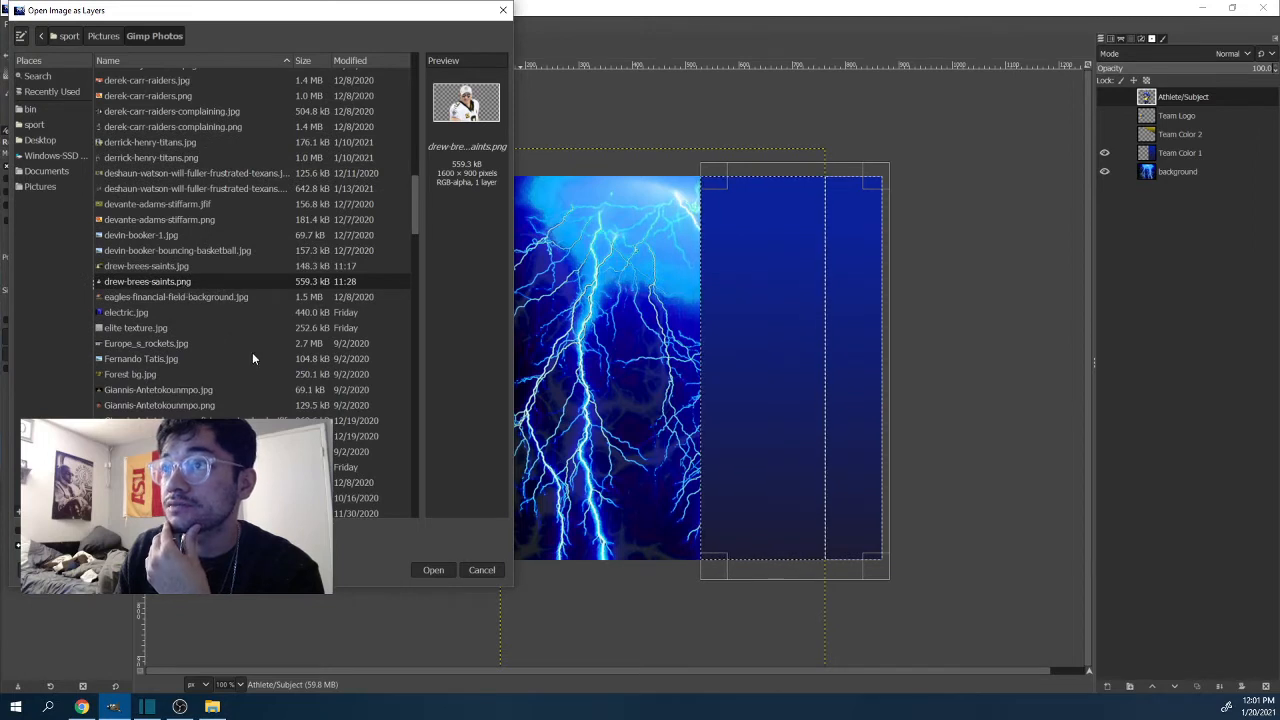
{"action": "scroll", "coordinate": [252, 352], "scroll_direction": "down", "scroll_amount": 2}
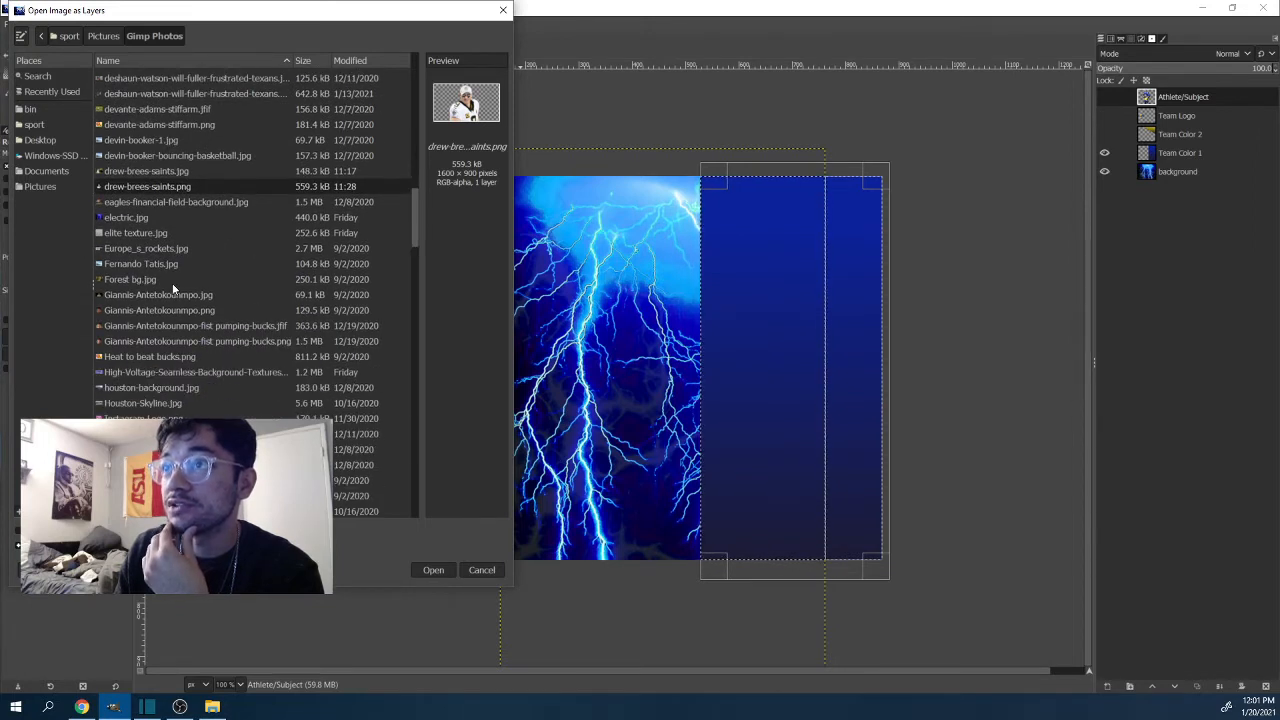
{"action": "scroll", "coordinate": [204, 323], "scroll_direction": "down", "scroll_amount": 2}
Step: Add jalen-hurts-smiling-eagles.png as a new layer and delete the old Athlete/Subject layer
{"action": "left_click", "coordinate": [190, 355]}
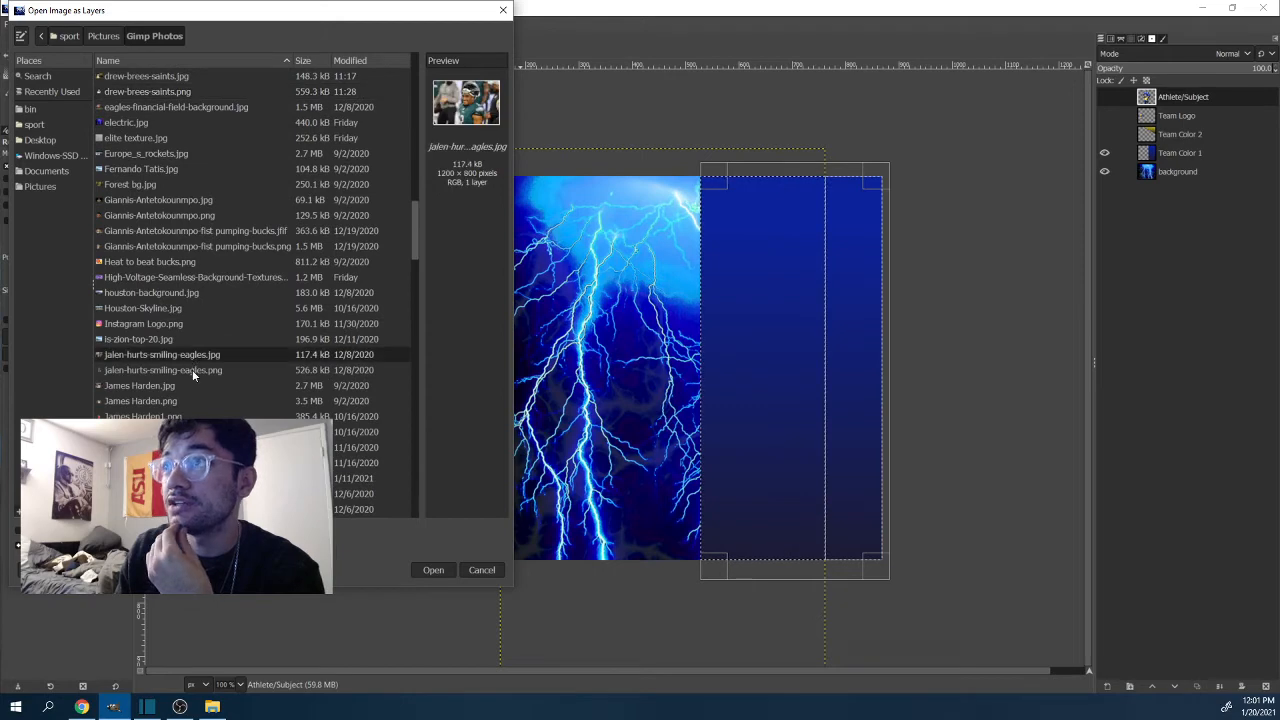
{"action": "left_click", "coordinate": [192, 371]}
{"action": "left_click", "coordinate": [435, 570]}
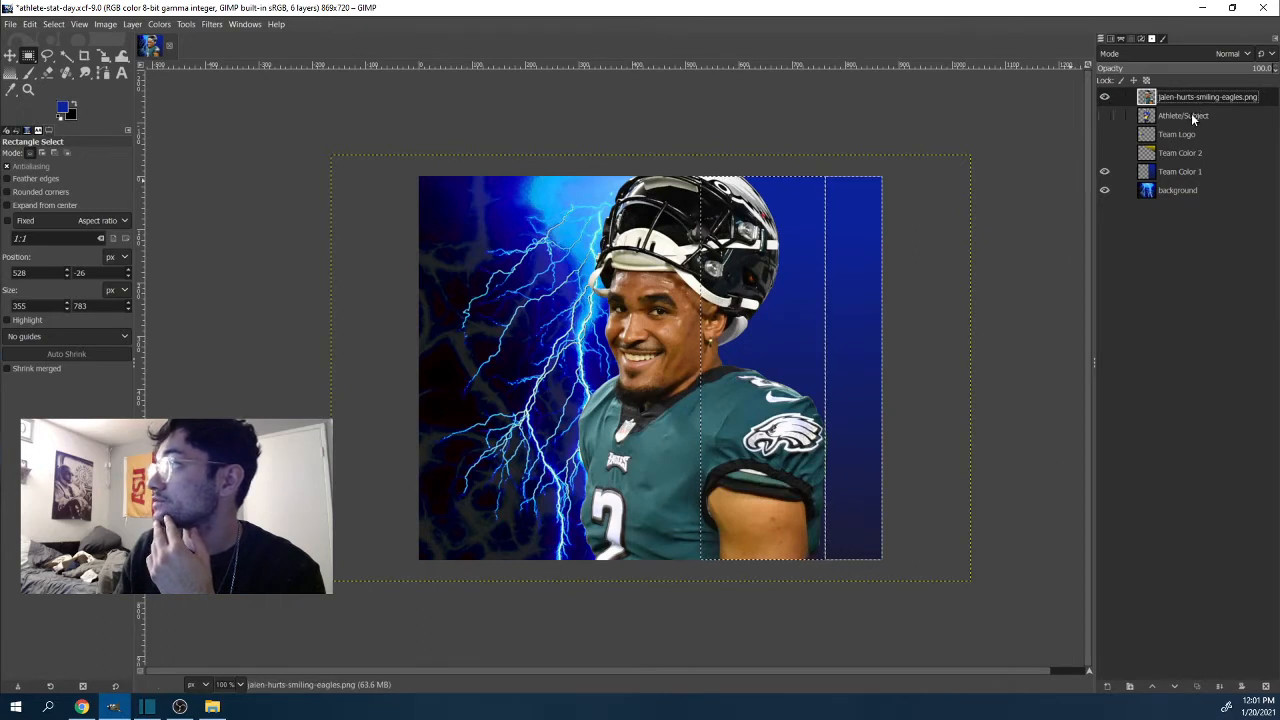
{"action": "right_click", "coordinate": [1192, 117]}
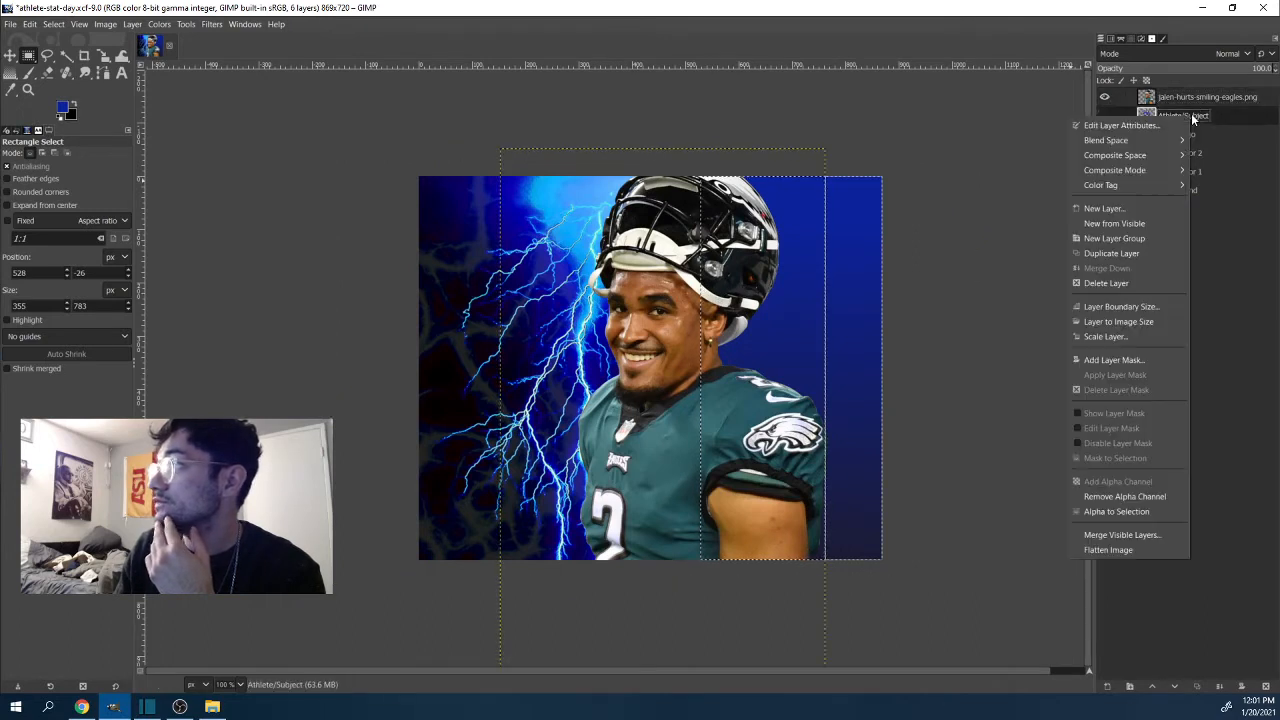
{"action": "left_click", "coordinate": [1108, 285]}
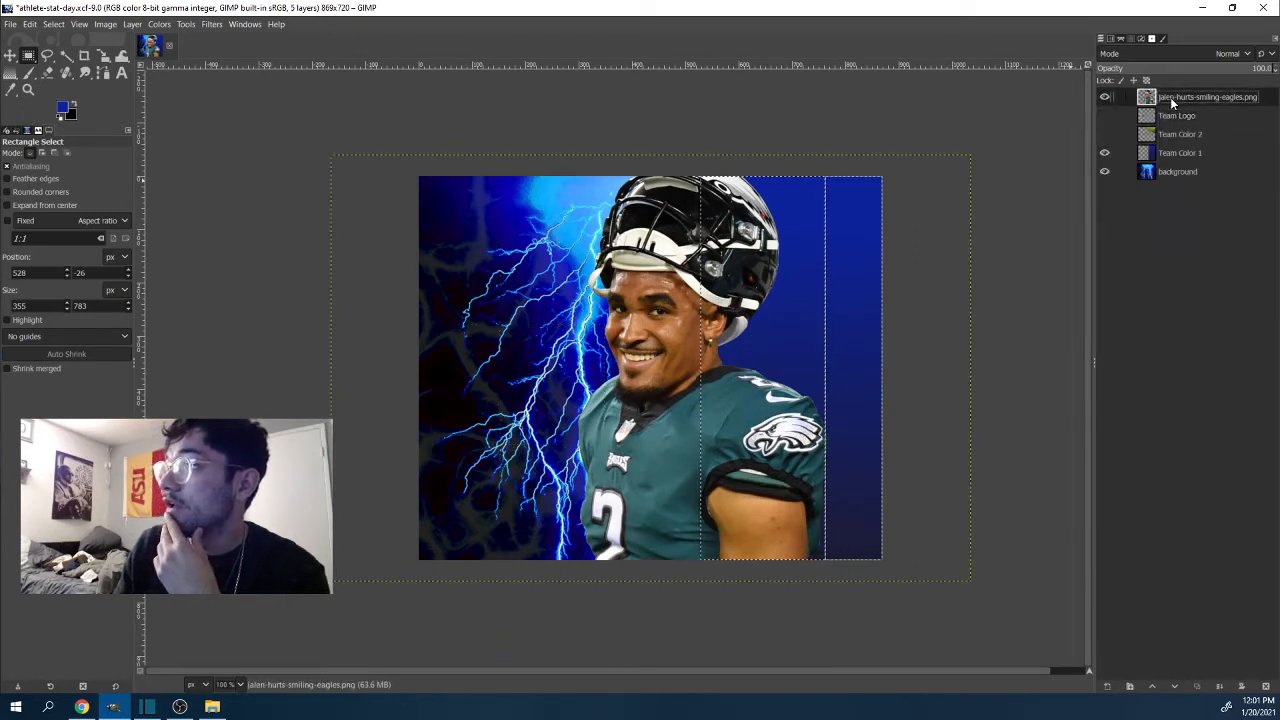
{"action": "left_click", "coordinate": [104, 56]}
{"action": "left_click", "coordinate": [676, 265]}
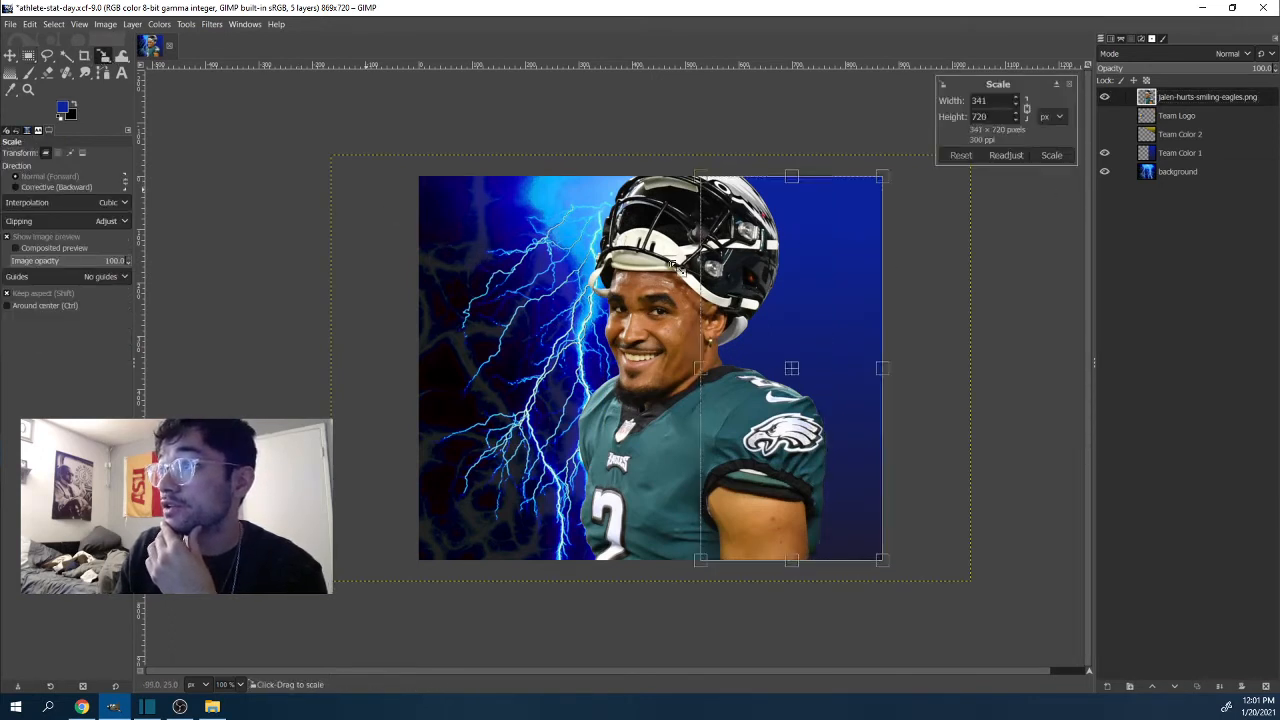
{"action": "left_click_drag", "start_coordinate": [676, 265], "coordinate": [725, 368]}
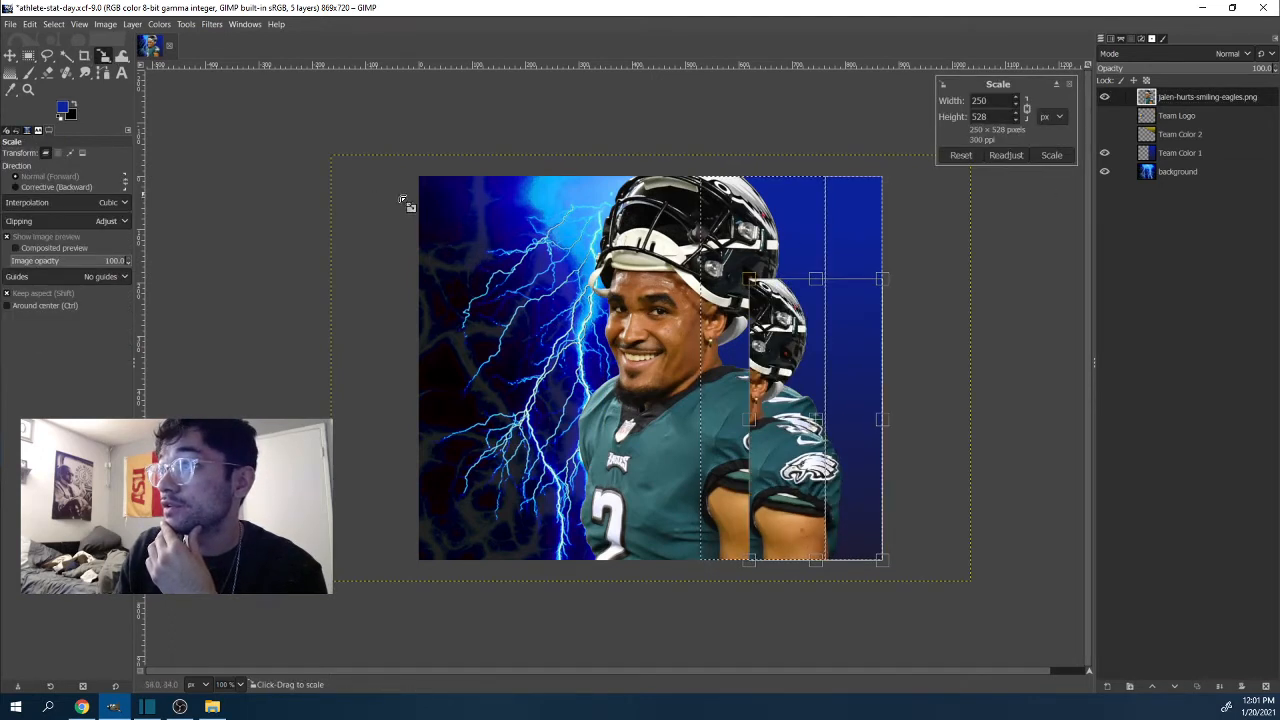
{"action": "left_click", "coordinate": [1070, 86]}
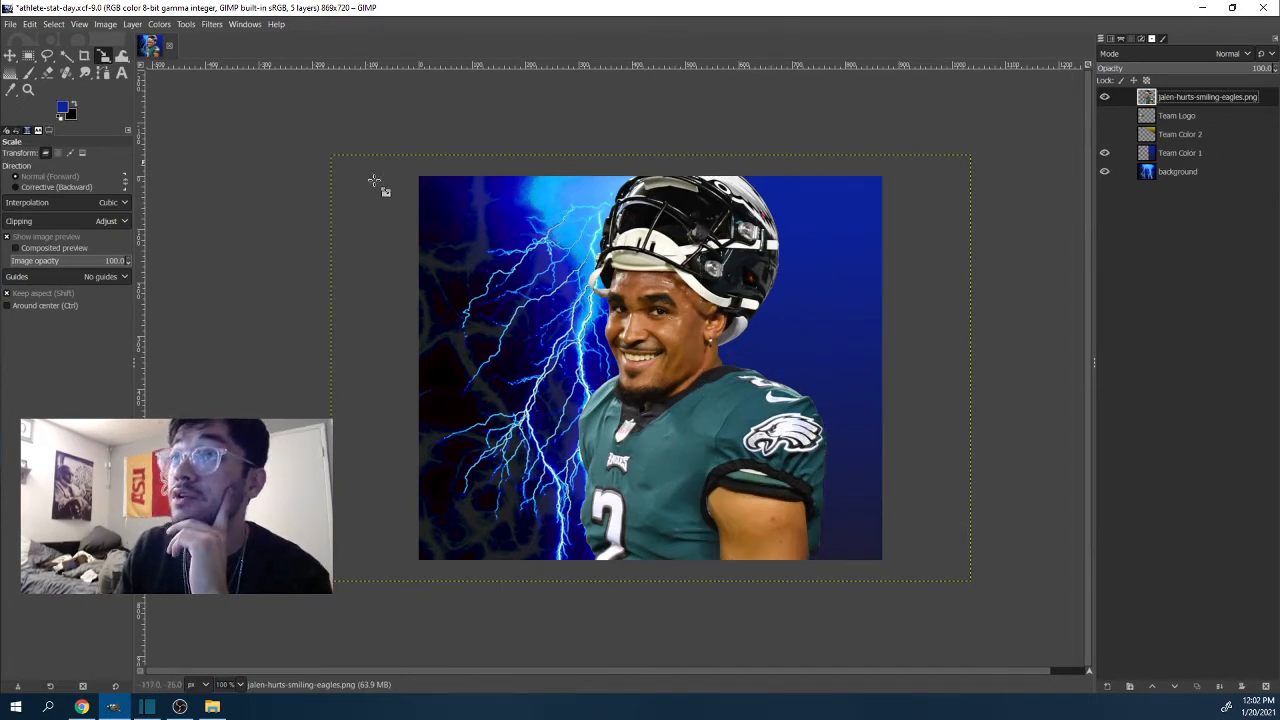
Step: Scale the jalen-hurts-smiling-eagles.png layer to 905 × 603 px, with the player resting on the canvas's lower edge and overlapping Team Color 1
{"action": "left_click_drag", "start_coordinate": [382, 195], "coordinate": [586, 341]}
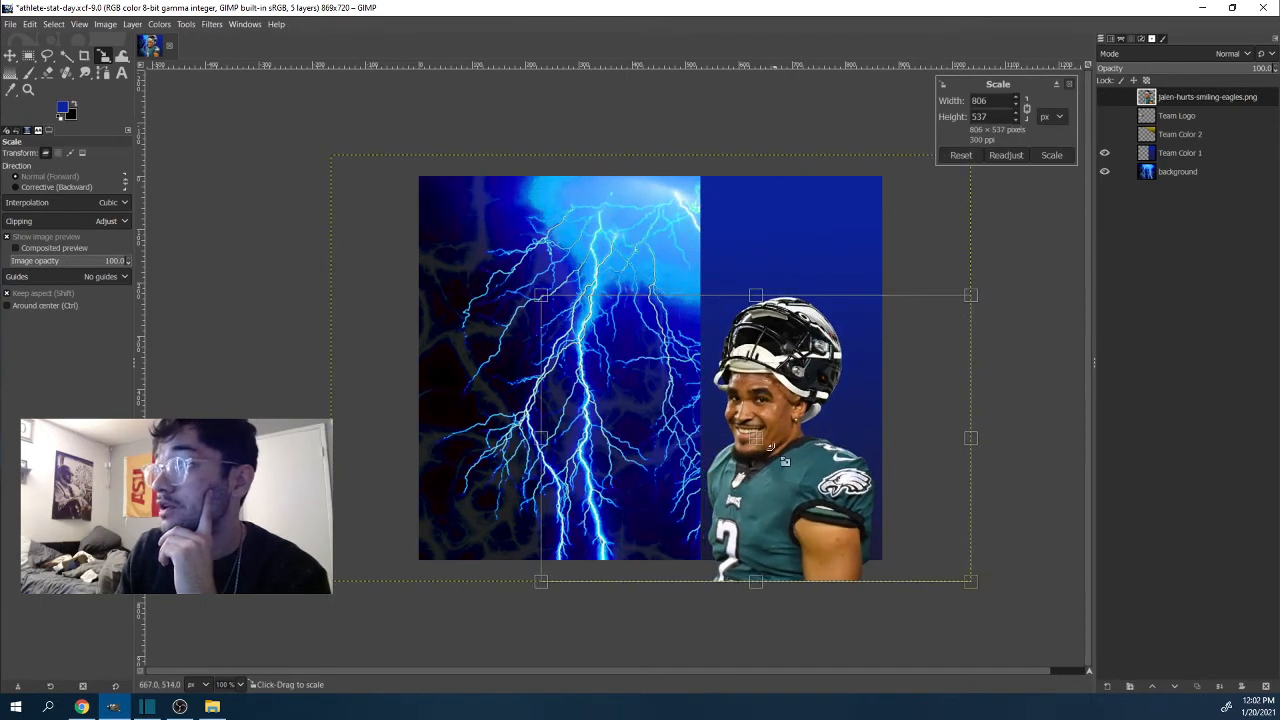
{"action": "left_click_drag", "start_coordinate": [769, 431], "coordinate": [558, 411]}
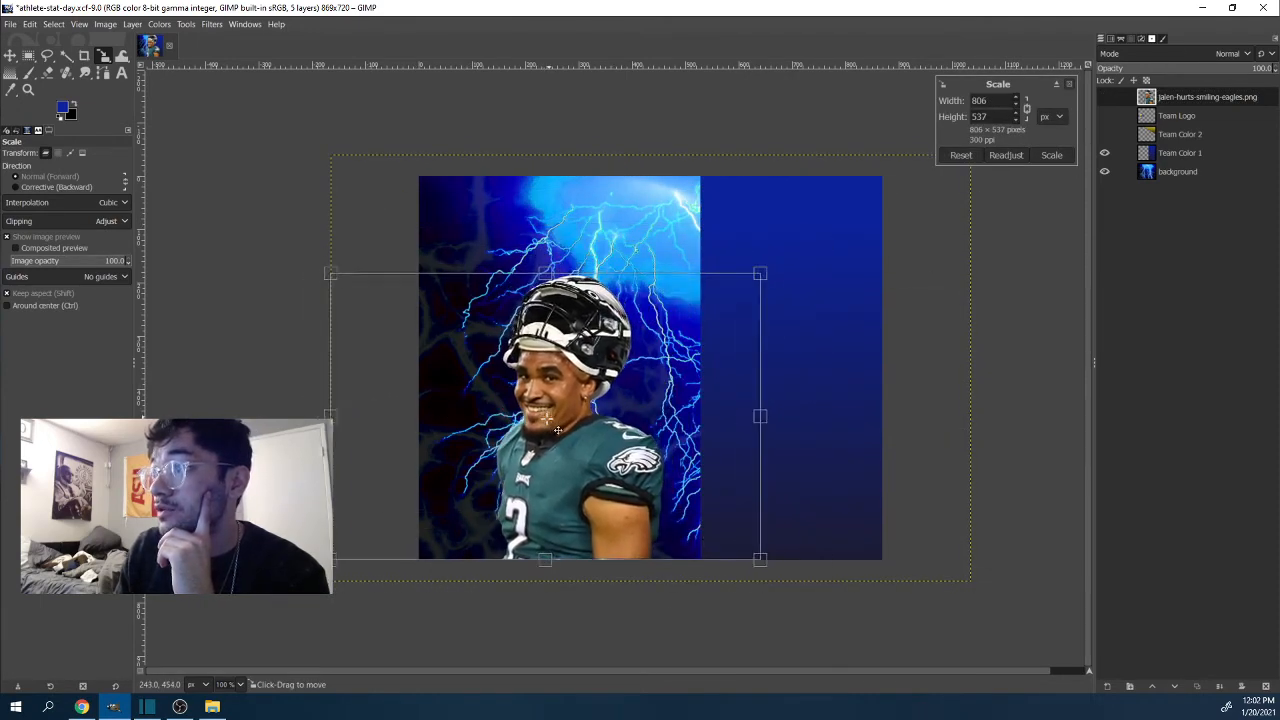
{"action": "mouse_move", "coordinate": [762, 287]}
{"action": "left_mouse_down"}
{"action": "mouse_move", "coordinate": [785, 281]}
{"action": "mouse_move", "coordinate": [761, 288]}
{"action": "left_mouse_up"}
{"action": "left_click_drag", "start_coordinate": [574, 421], "coordinate": [622, 393]}
{"action": "left_click_drag", "start_coordinate": [461, 290], "coordinate": [434, 283]}
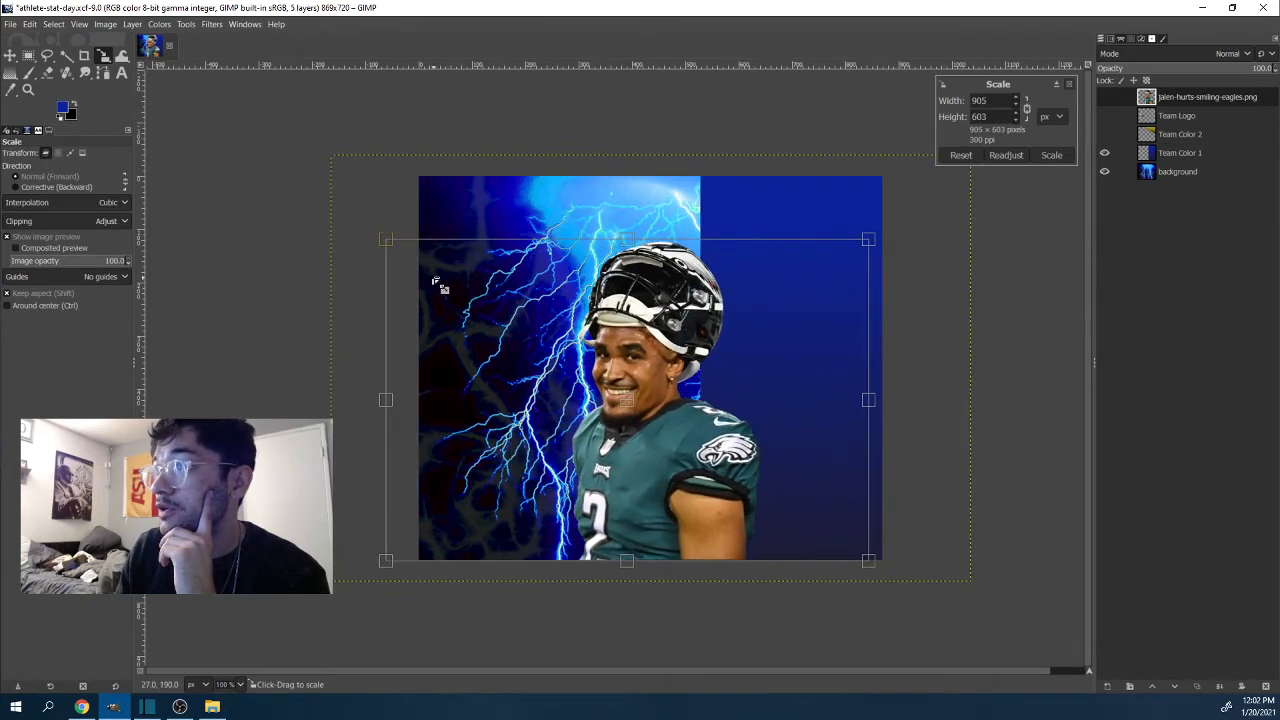
{"action": "left_click_drag", "start_coordinate": [640, 421], "coordinate": [605, 413]}
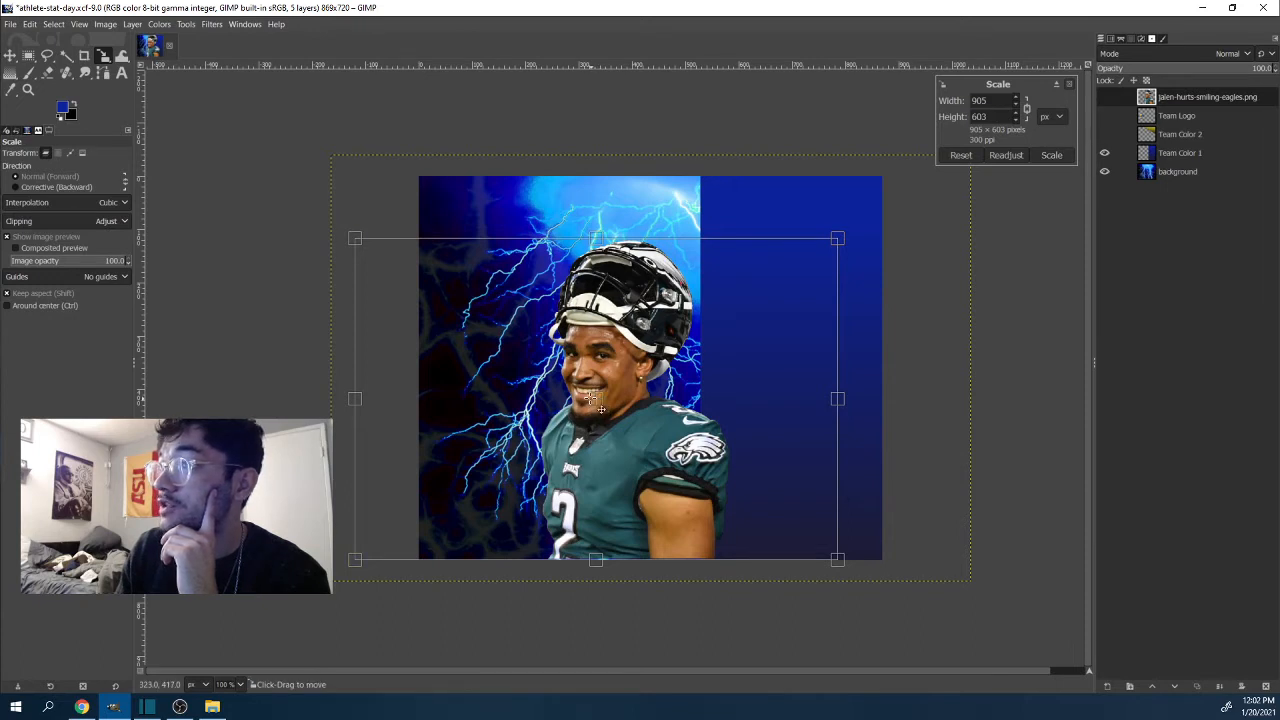
{"action": "left_click", "coordinate": [1049, 157]}
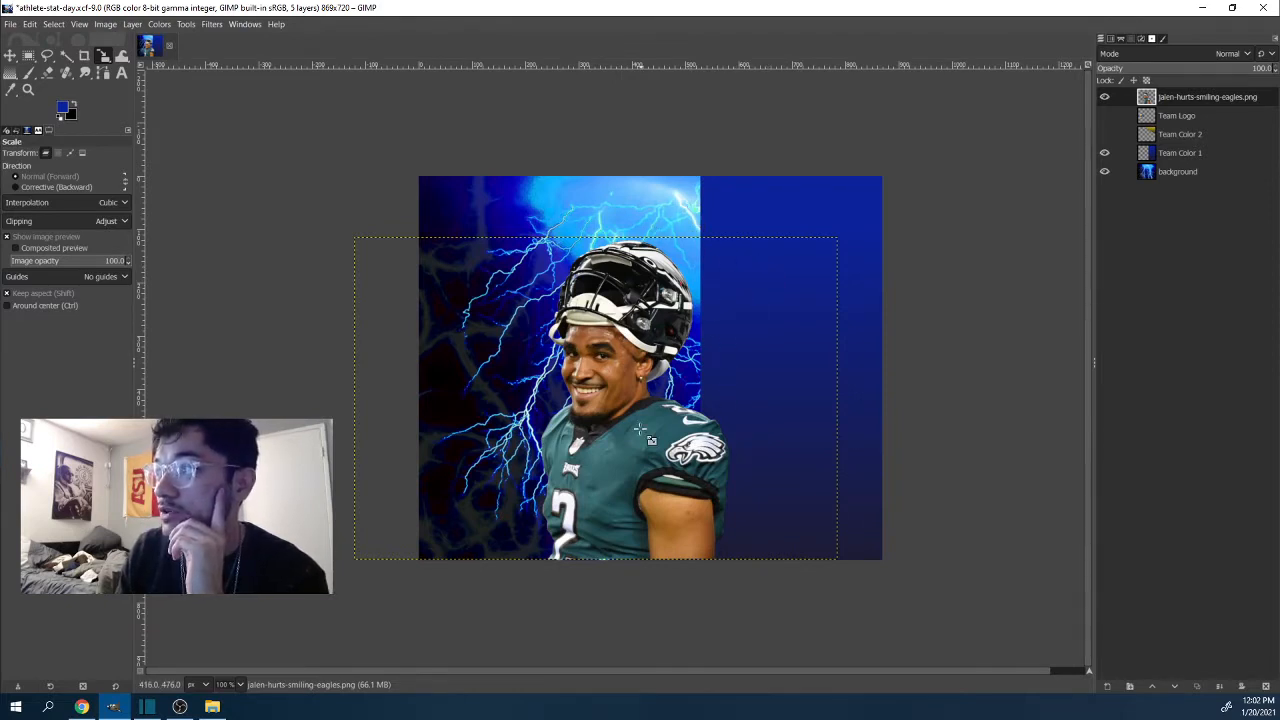
{"action": "left_click", "coordinate": [1105, 97]}
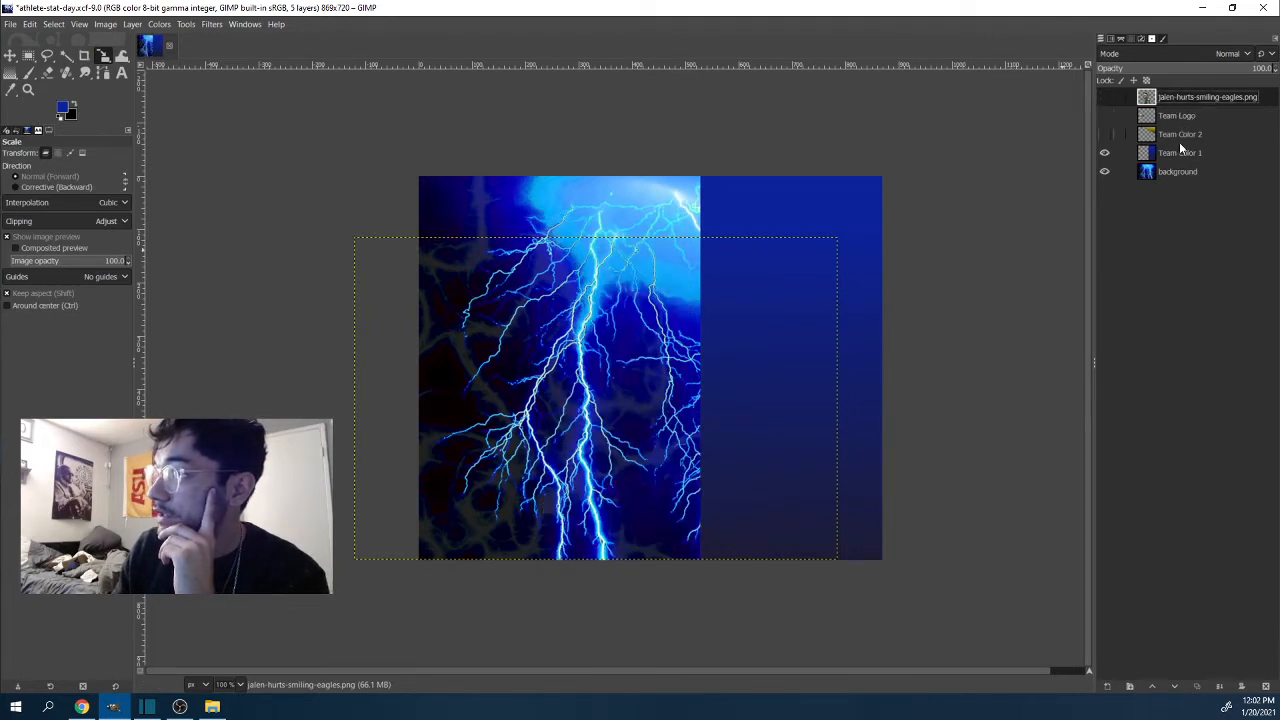
{"action": "left_click", "coordinate": [1181, 153]}
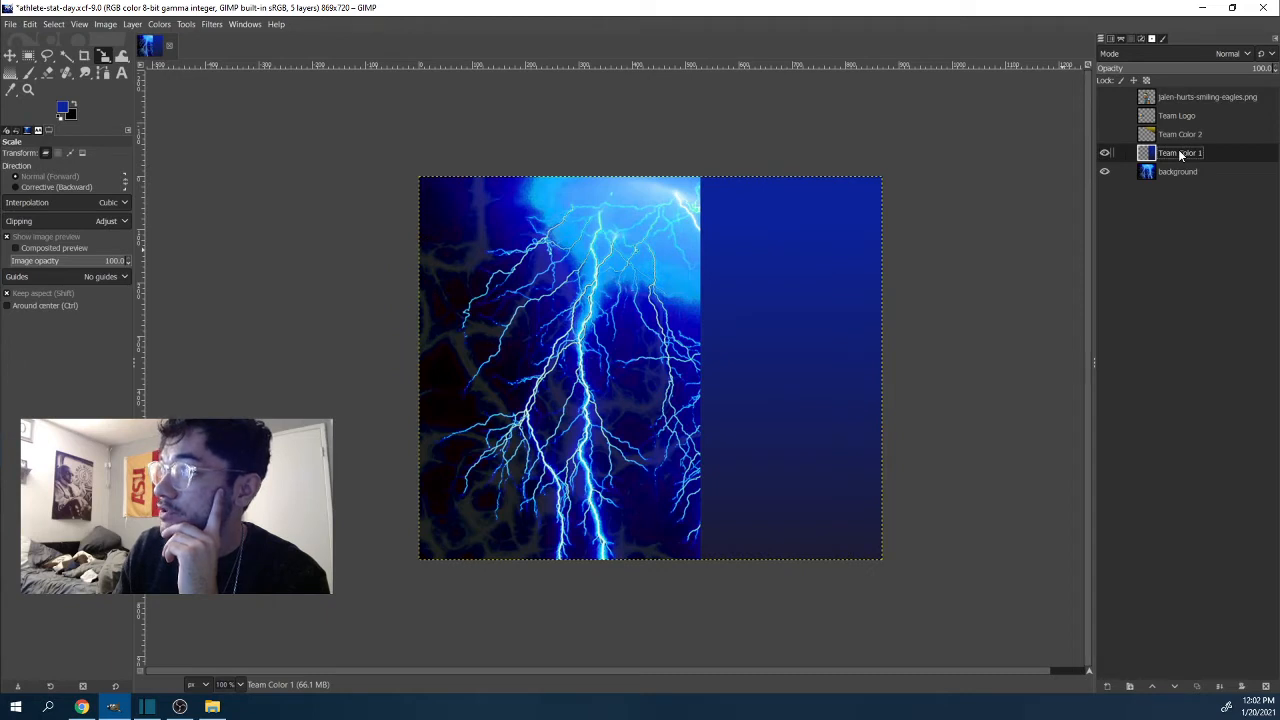
{"action": "left_click", "coordinate": [1180, 100]}
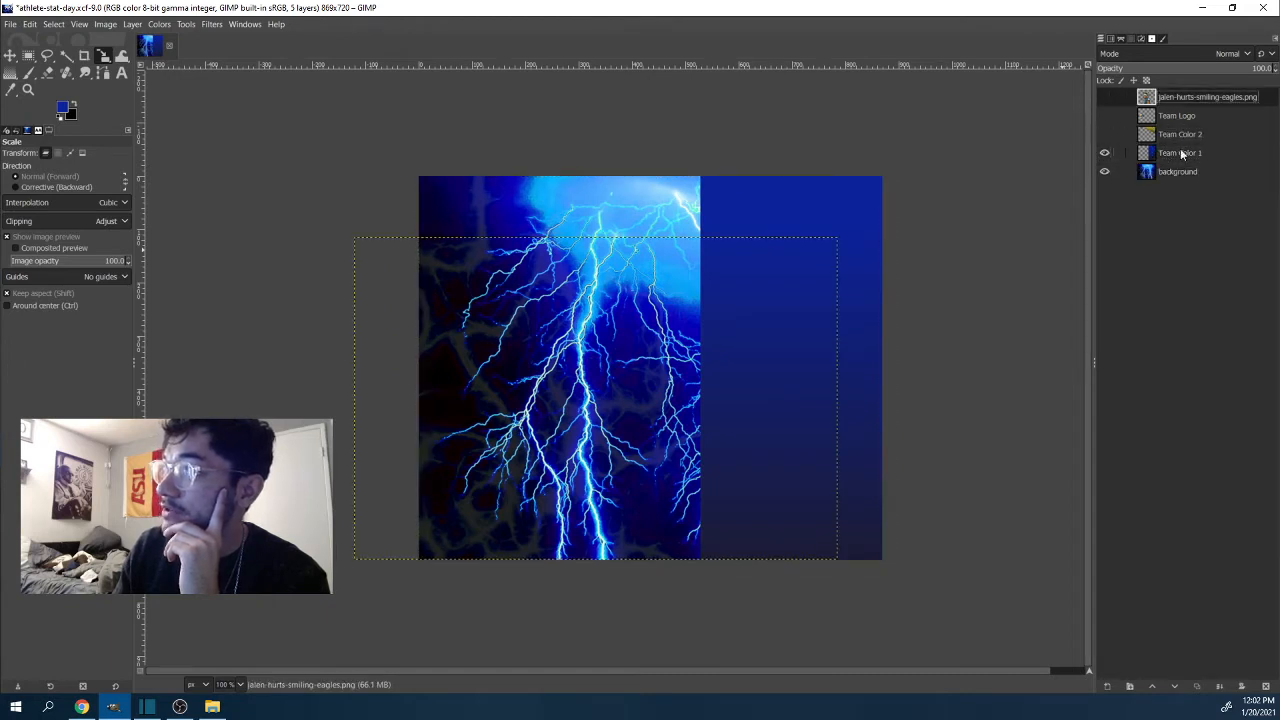
{"action": "left_click", "coordinate": [1182, 155]}
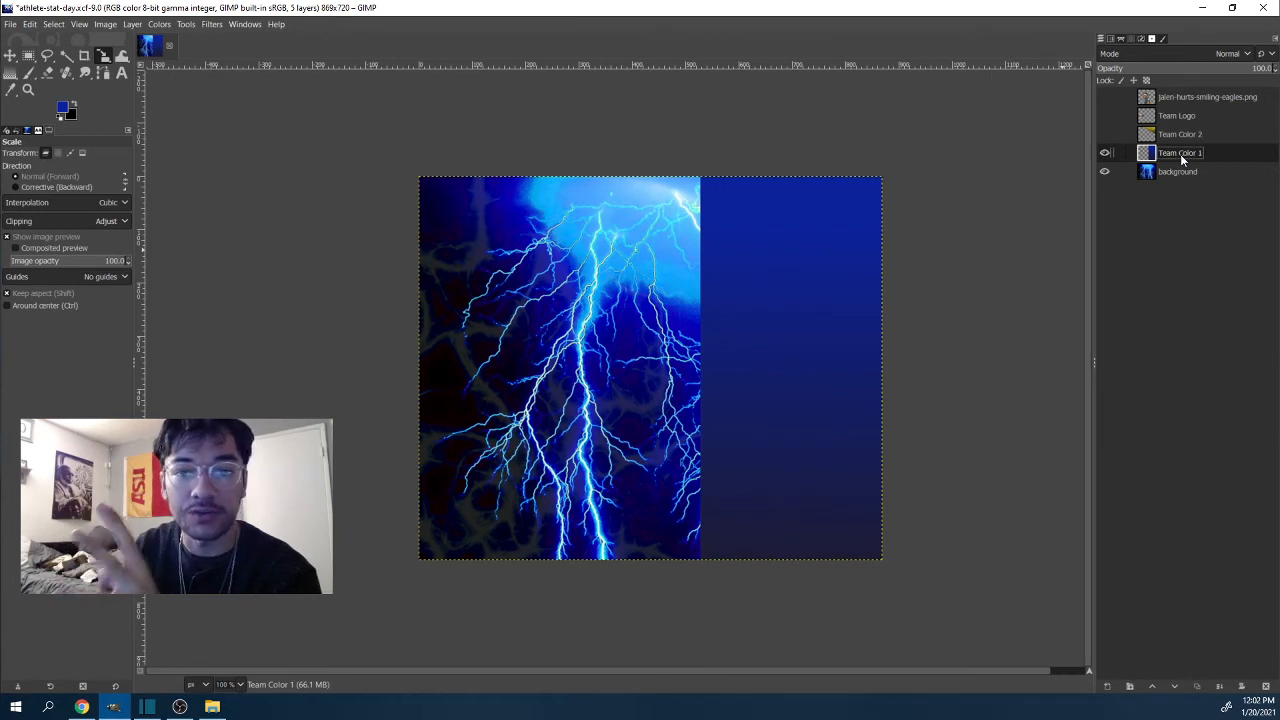
{"action": "left_click", "coordinate": [1178, 93]}
{"action": "left_click", "coordinate": [1105, 97]}
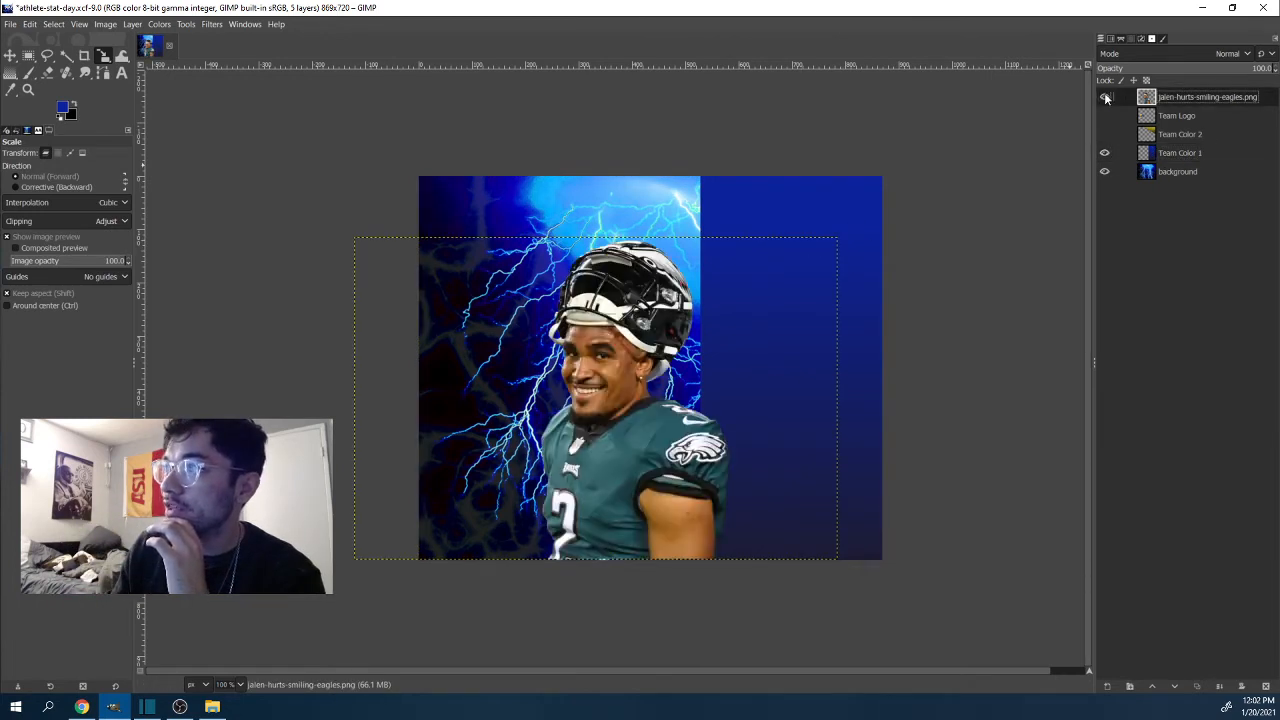
Step: Make Team Color 1 the active layer and sample the player's dark green jersey as the foreground color
{"action": "left_click", "coordinate": [1181, 155]}
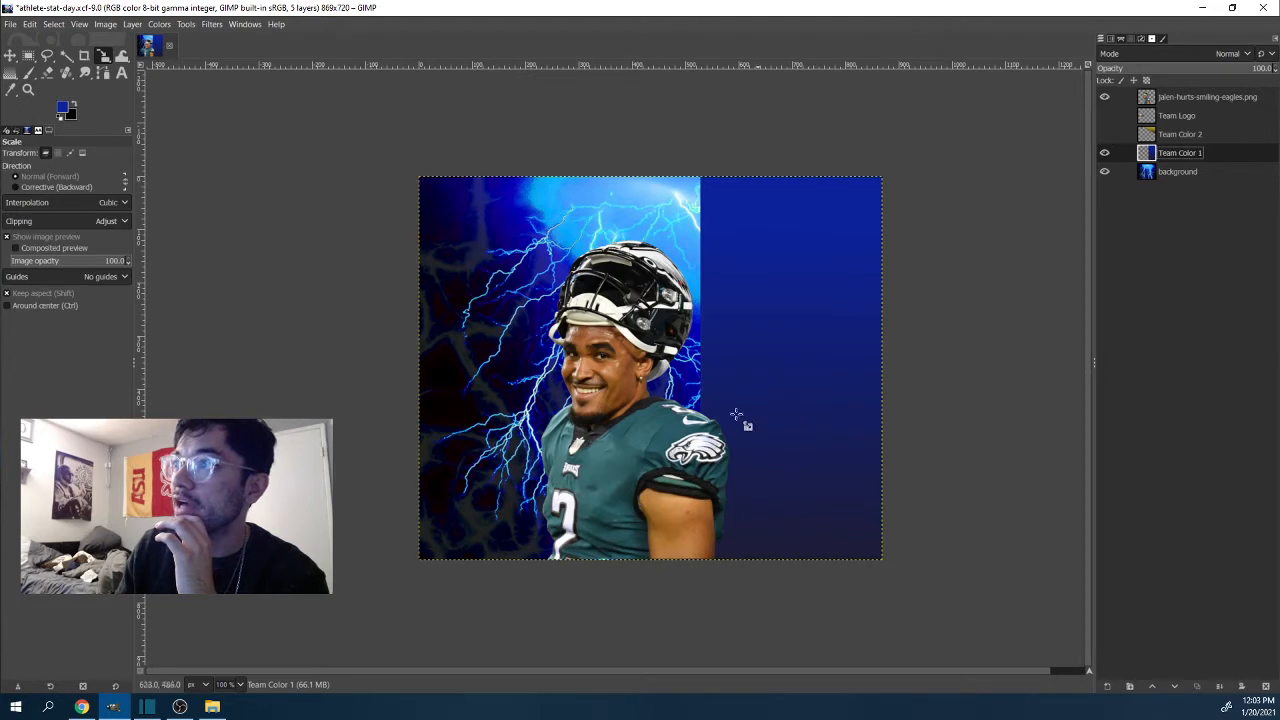
{"action": "mouse_move", "coordinate": [1196, 158]}
{"action": "left_mouse_down"}
{"action": "mouse_move", "coordinate": [1188, 92]}
{"action": "mouse_move", "coordinate": [1188, 160]}
{"action": "left_mouse_up"}
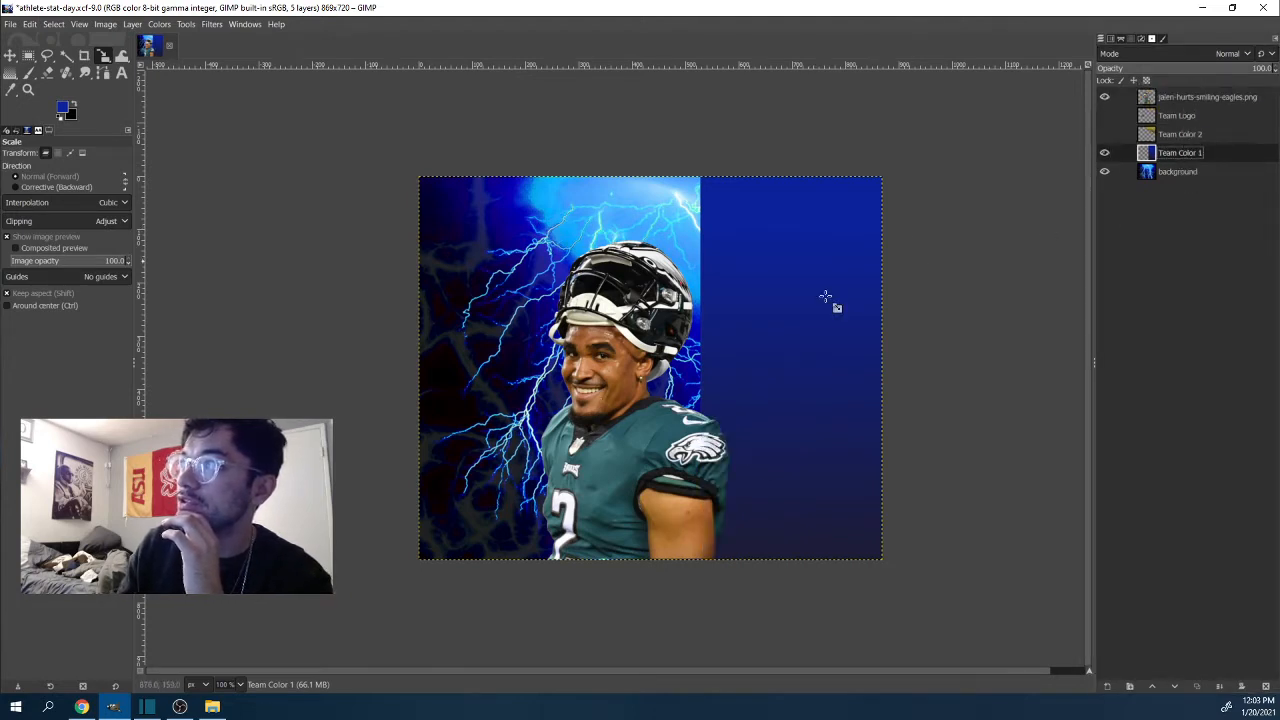
{"action": "left_click", "coordinate": [10, 76]}
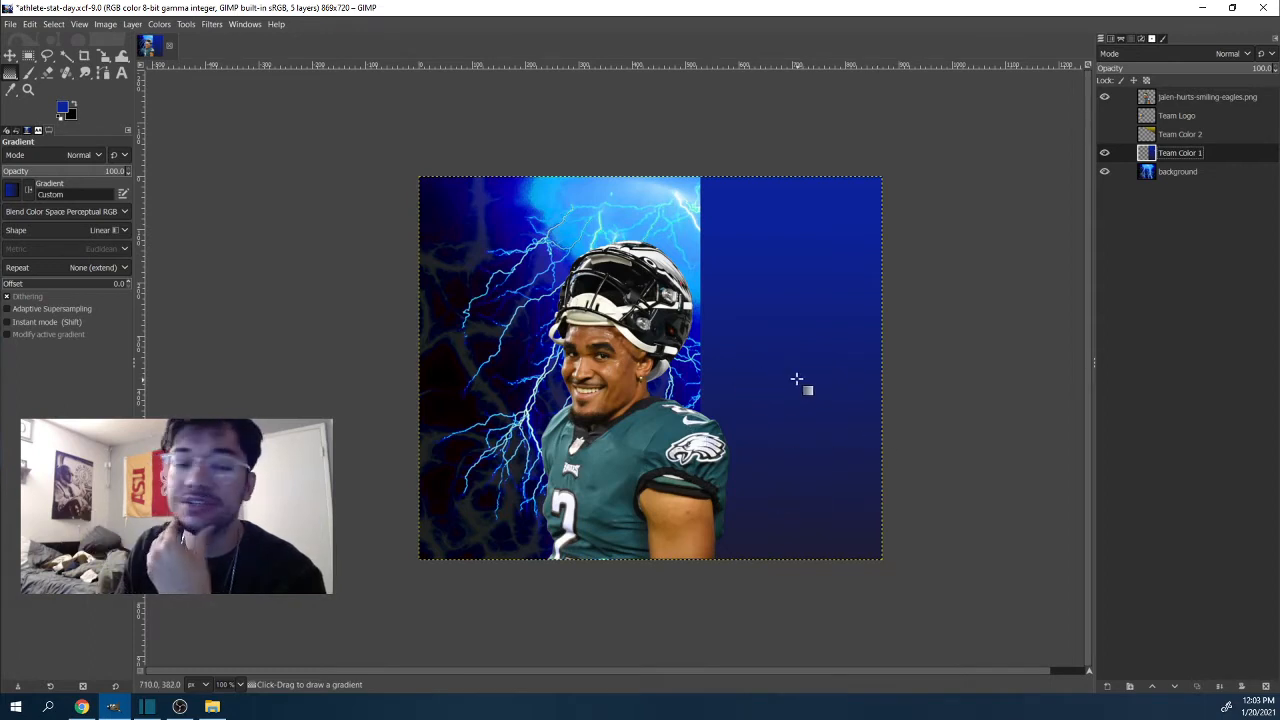
{"action": "key", "text": "alt+Tab"}
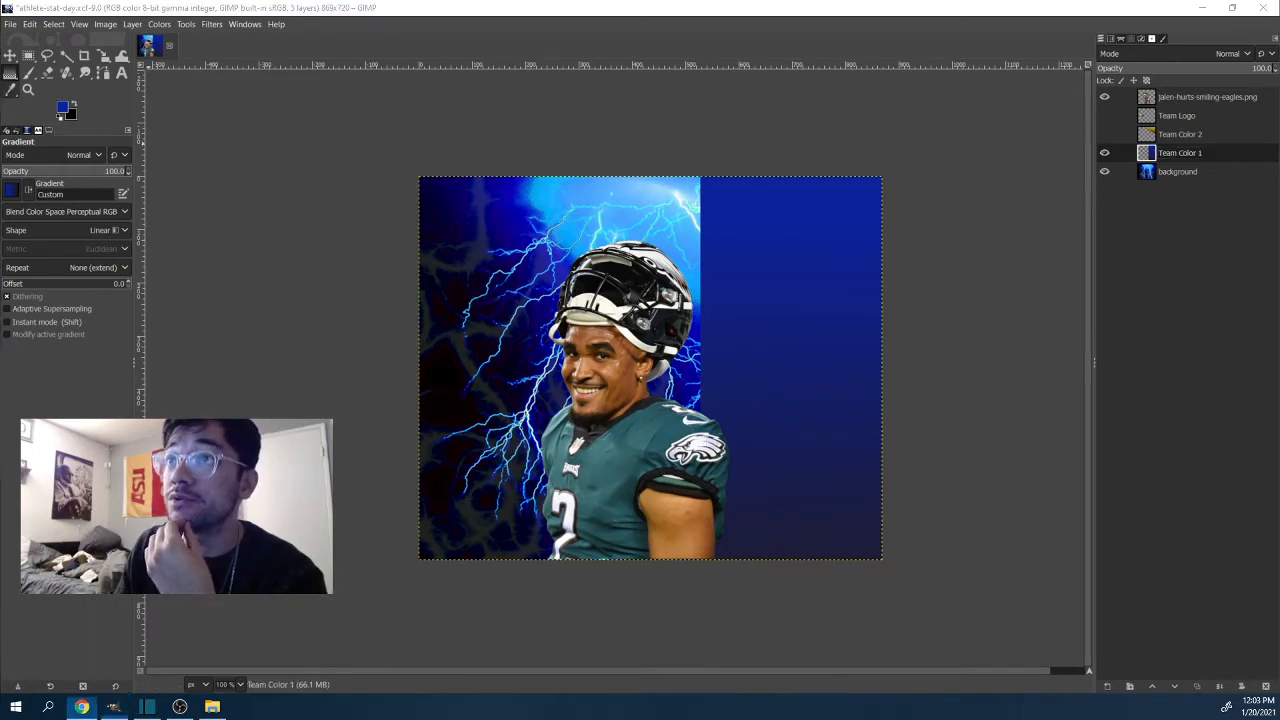
{"action": "left_click", "coordinate": [11, 89]}
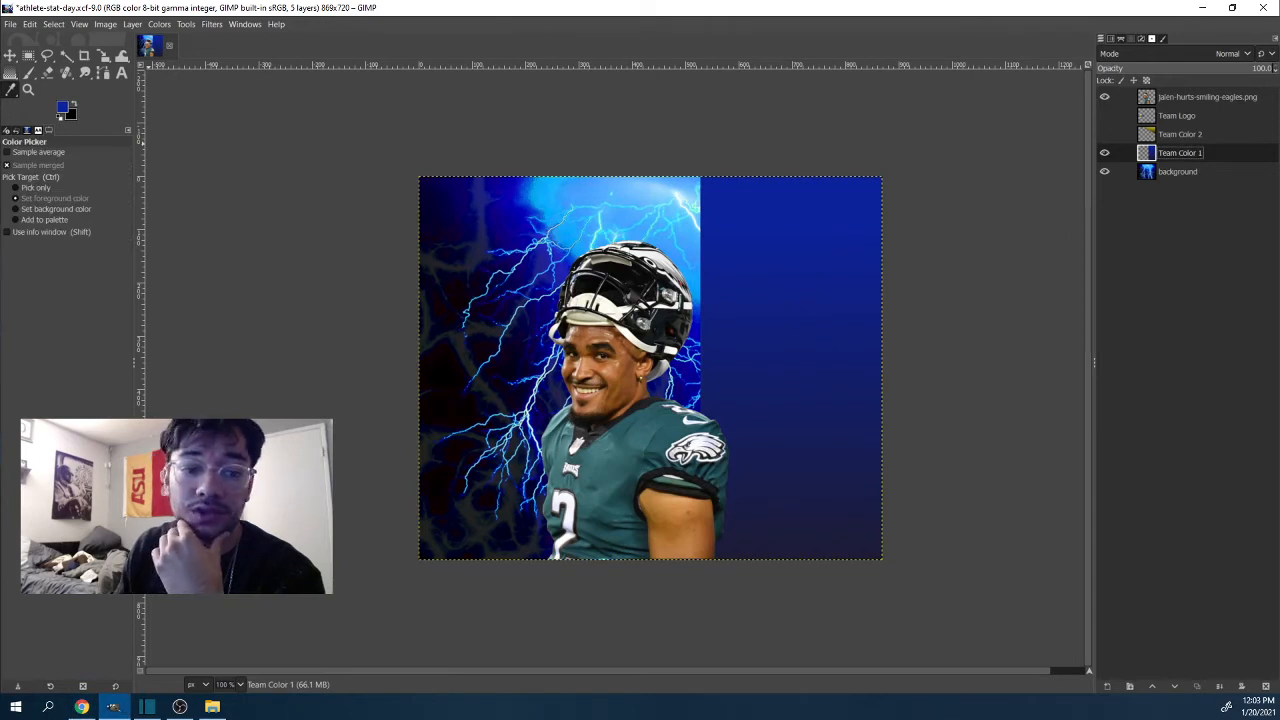
{"action": "key", "text": "alt+Tab"}
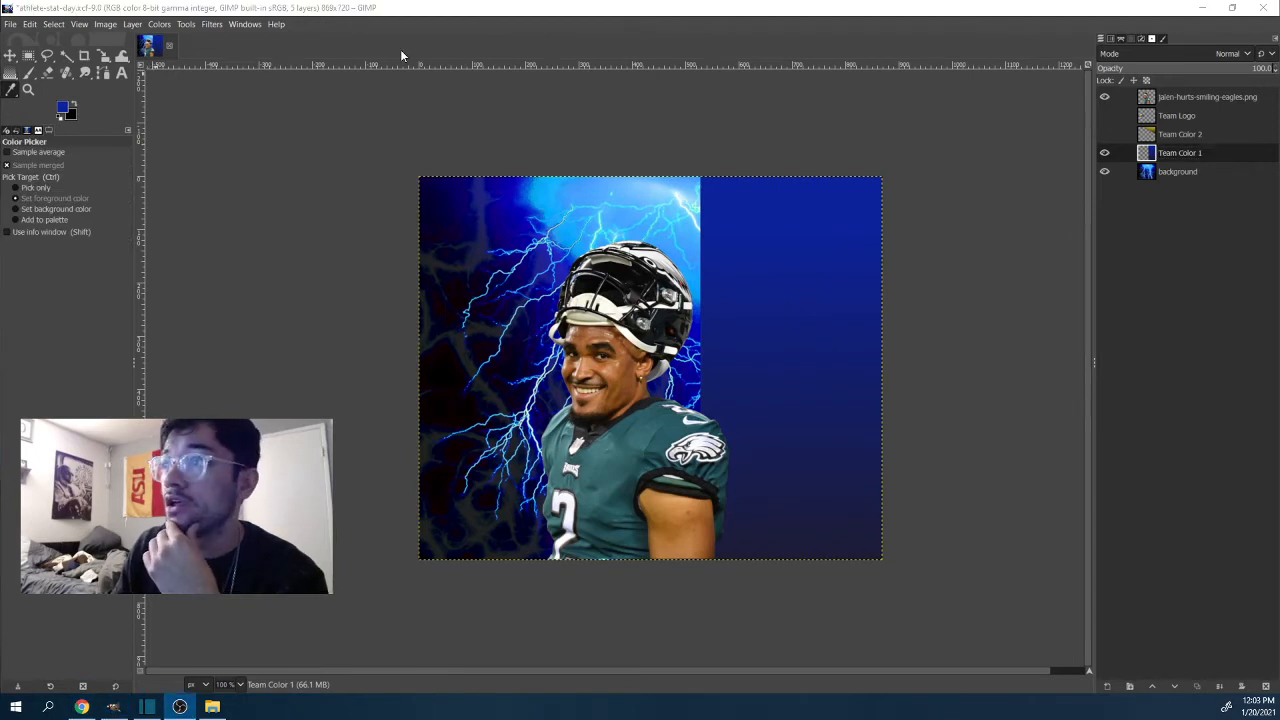
{"action": "left_click", "coordinate": [12, 91]}
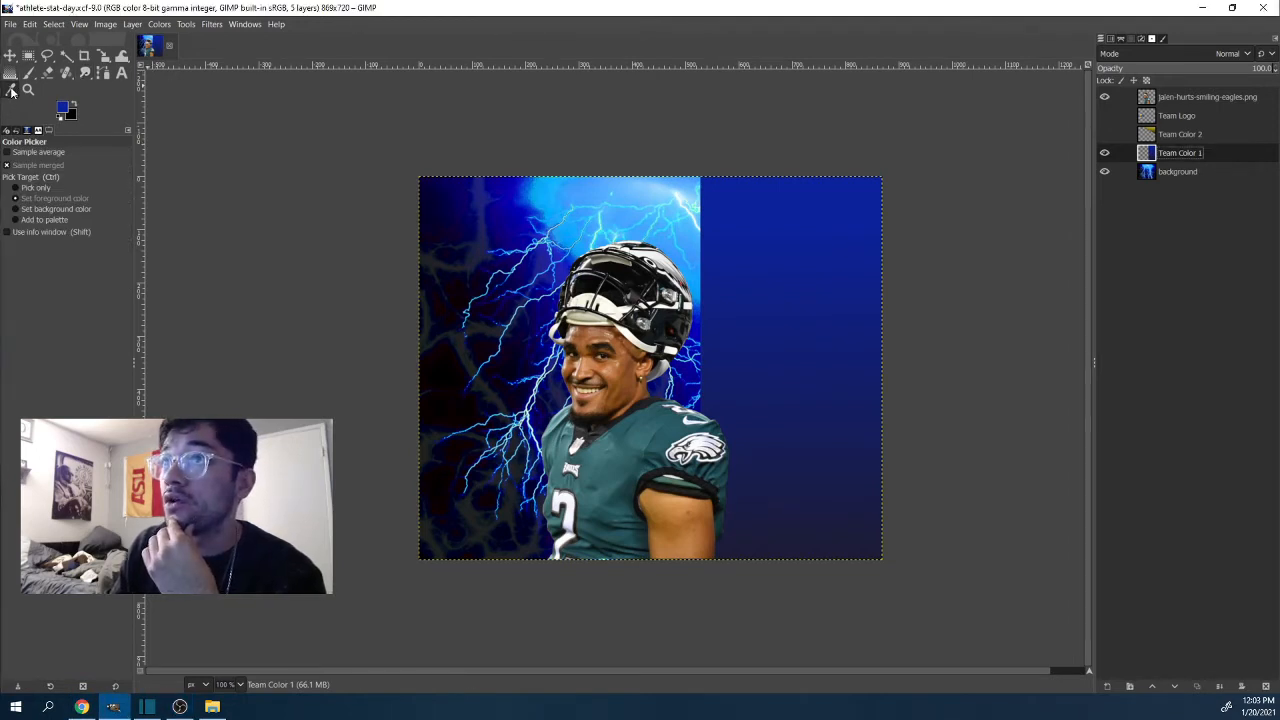
{"action": "left_click", "coordinate": [622, 465]}
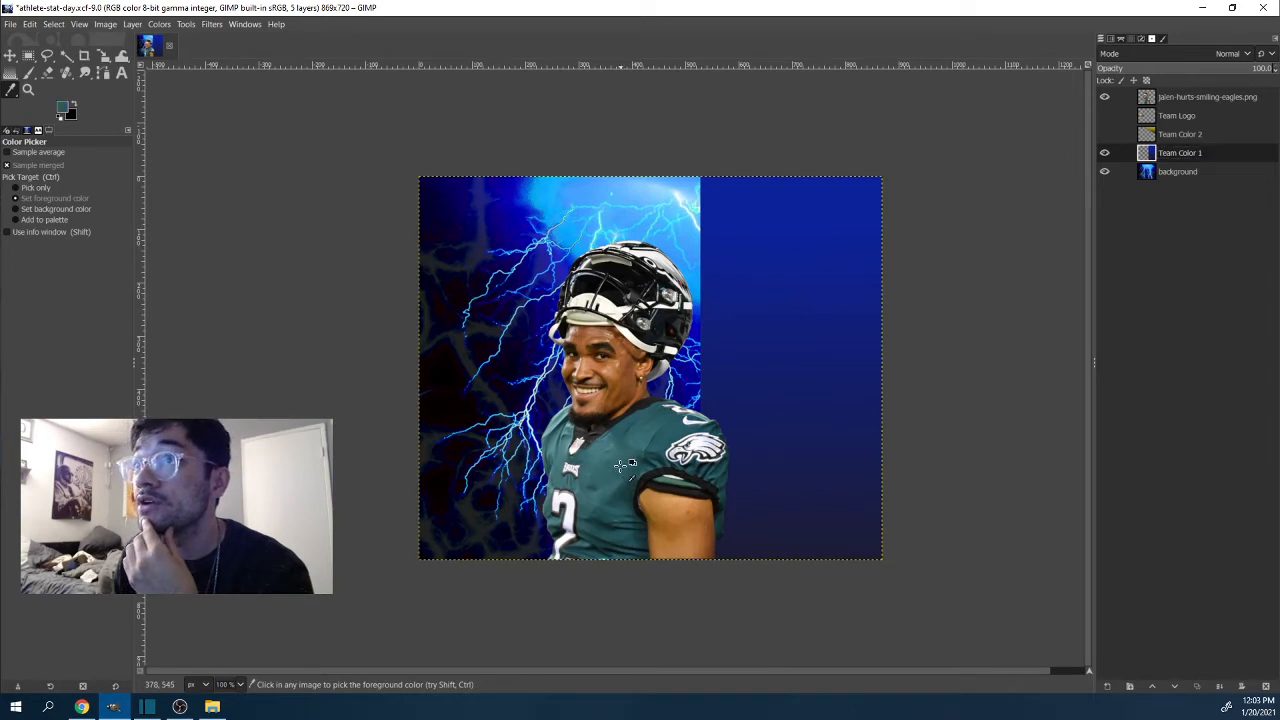
{"action": "left_click", "coordinate": [672, 450]}
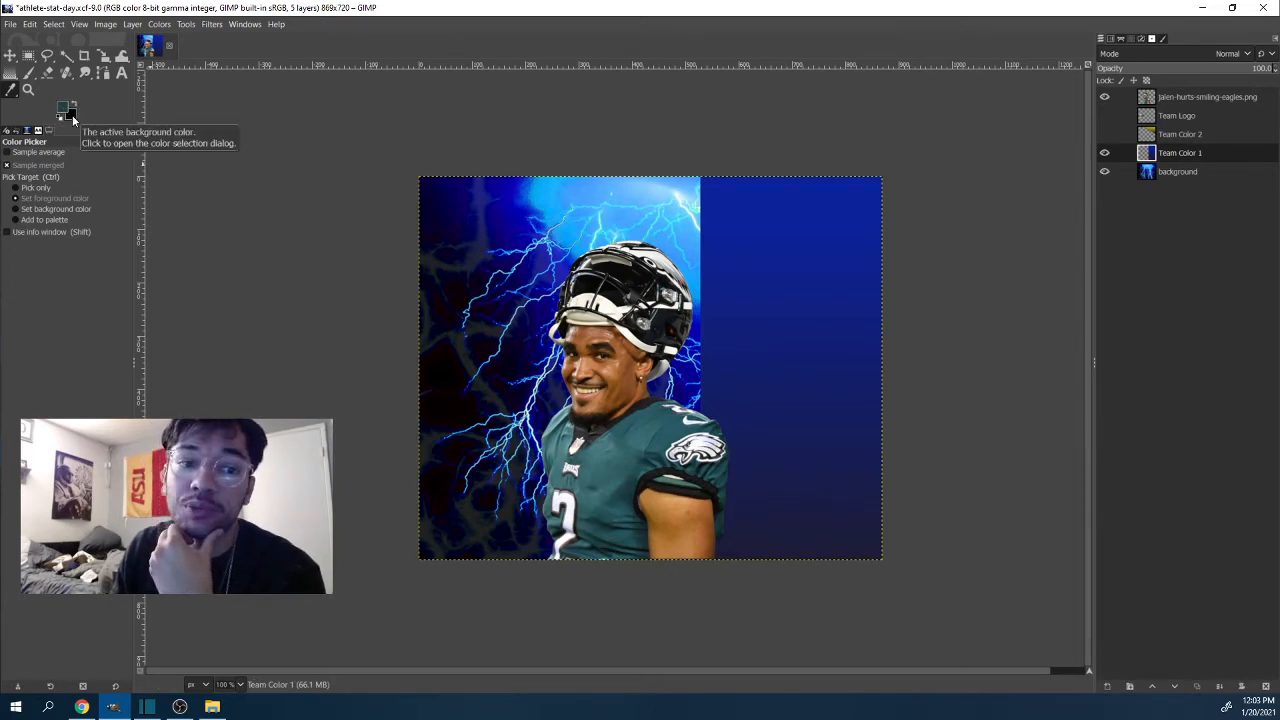
Step: Hide the jalen-hurts-smiling-eagles.png layer and select the blue Team Color 1 area with a rectangle of about 362 × 803 px
{"action": "left_click", "coordinate": [12, 78]}
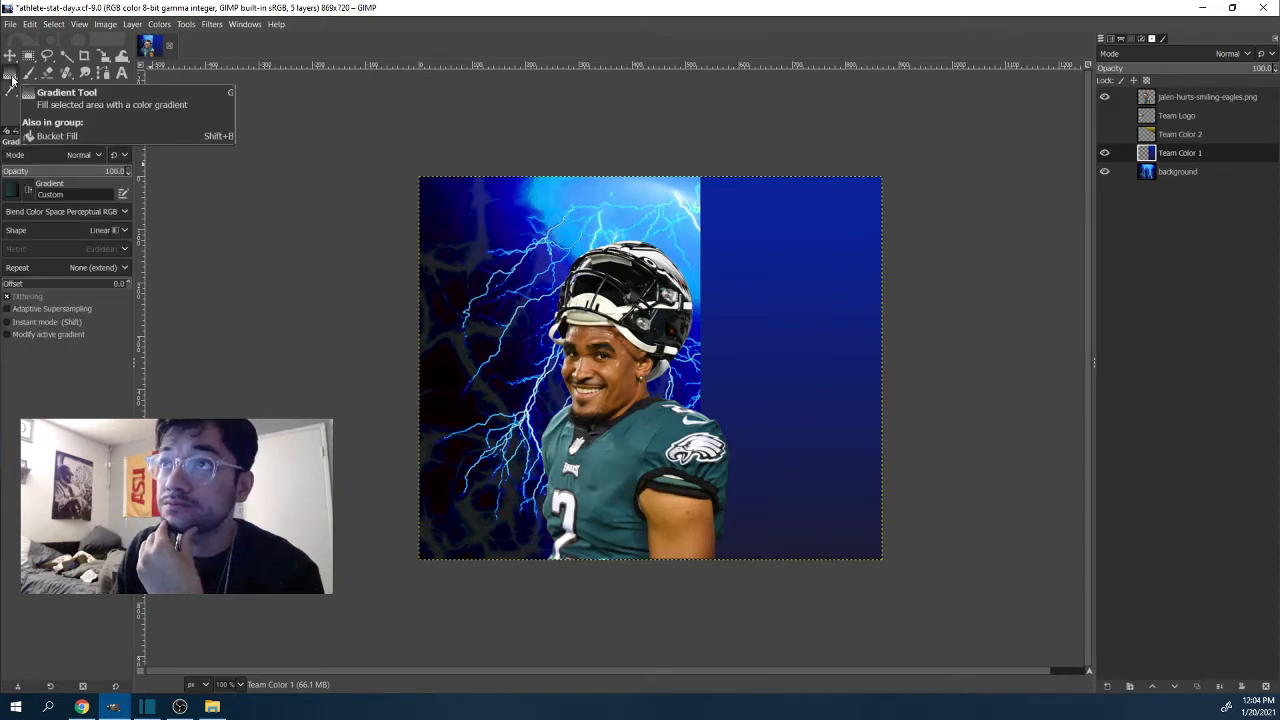
{"action": "left_click", "coordinate": [28, 55]}
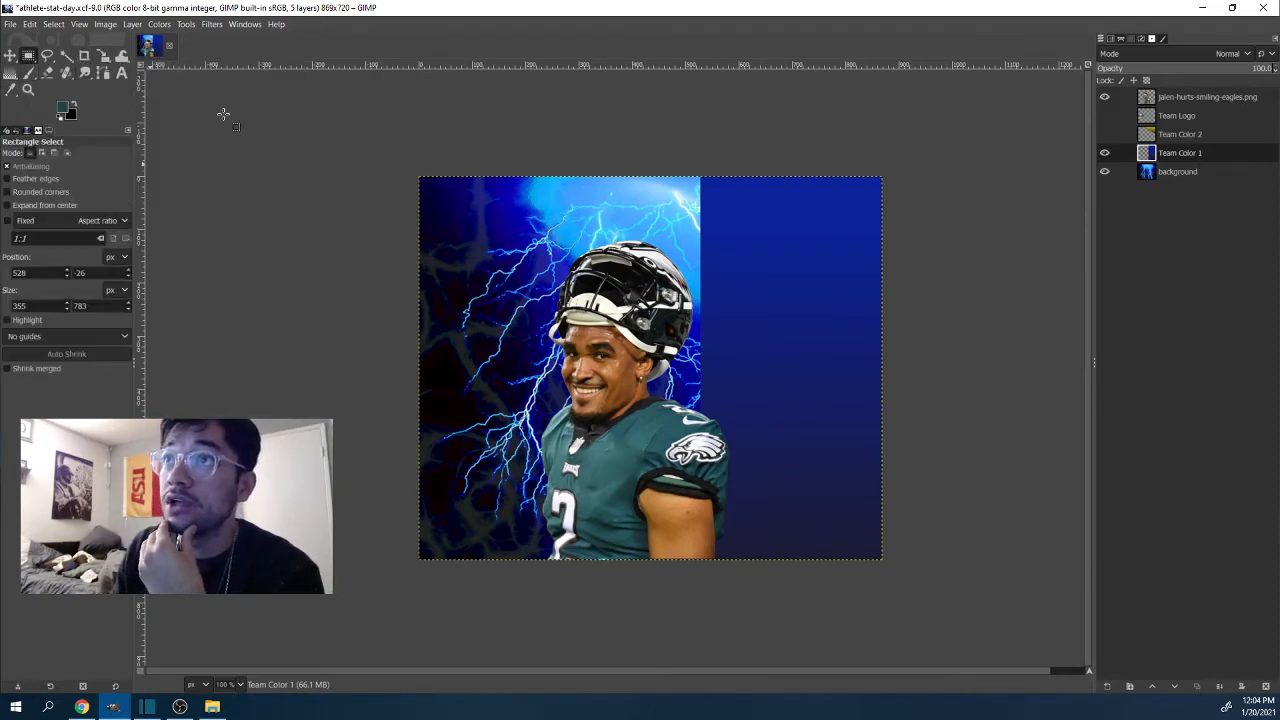
{"action": "left_click", "coordinate": [1104, 97]}
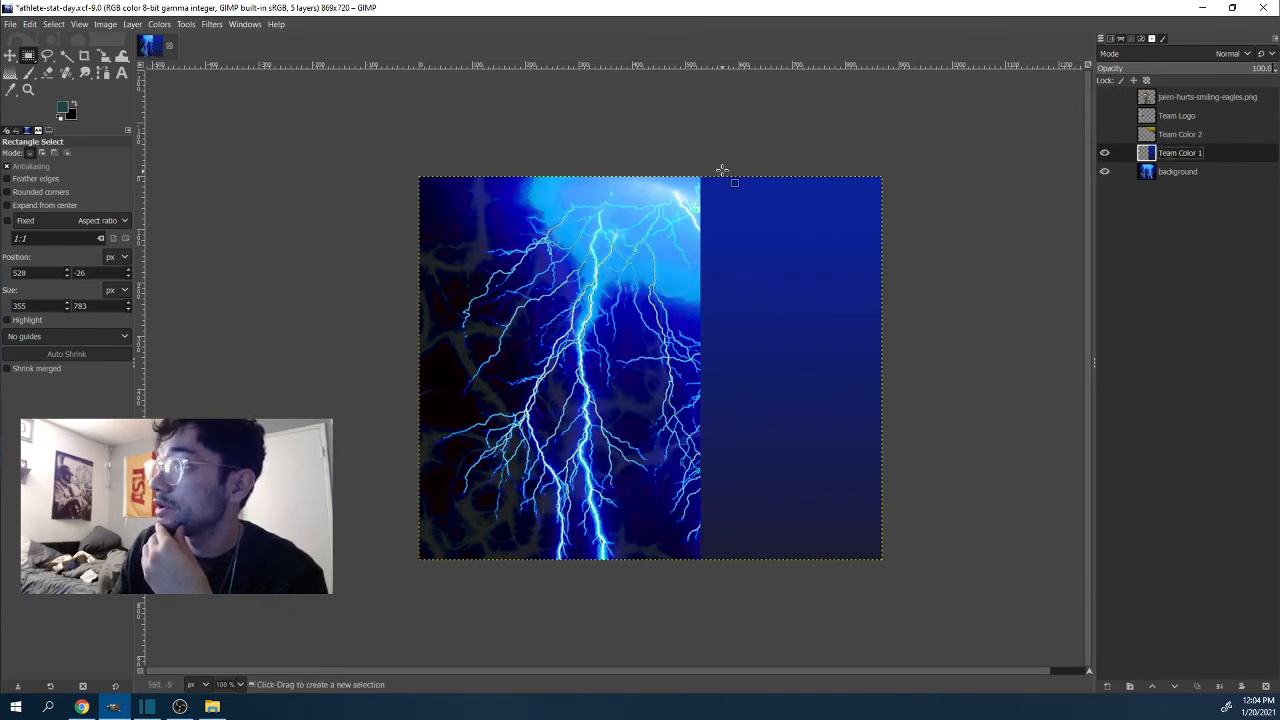
{"action": "left_click_drag", "start_coordinate": [701, 171], "coordinate": [891, 582]}
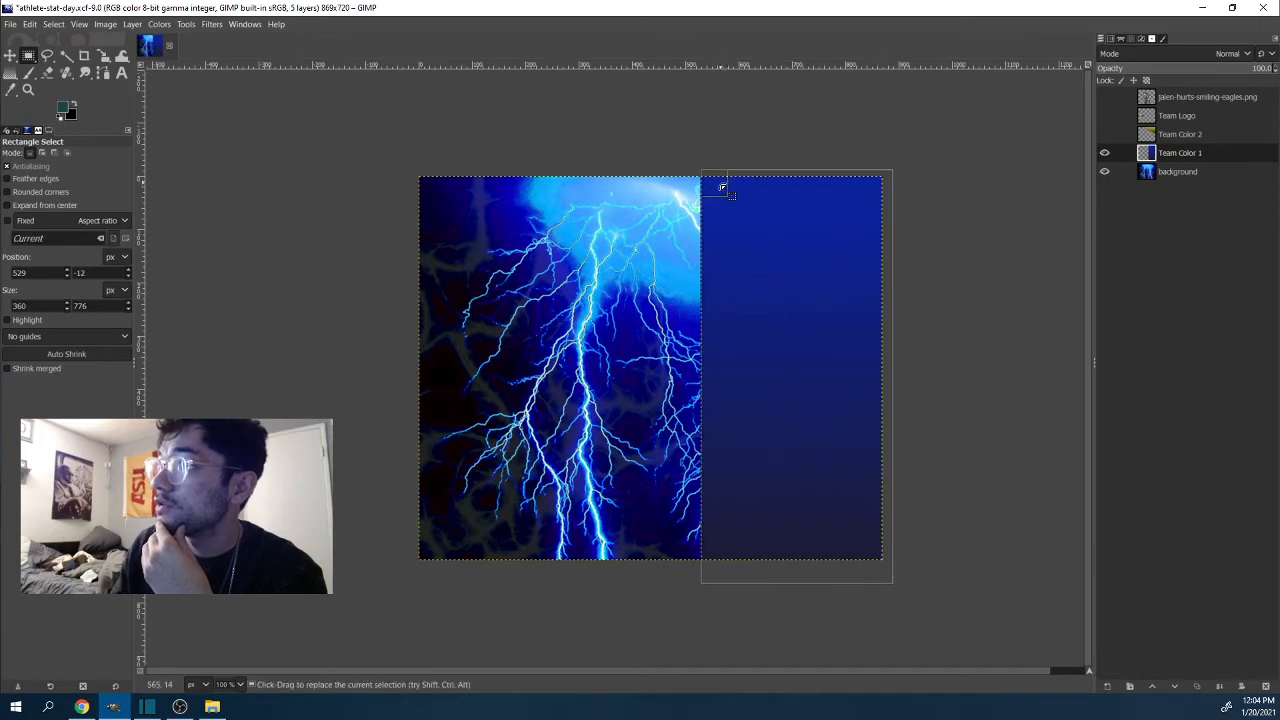
{"action": "left_click_drag", "start_coordinate": [717, 189], "coordinate": [715, 175]}
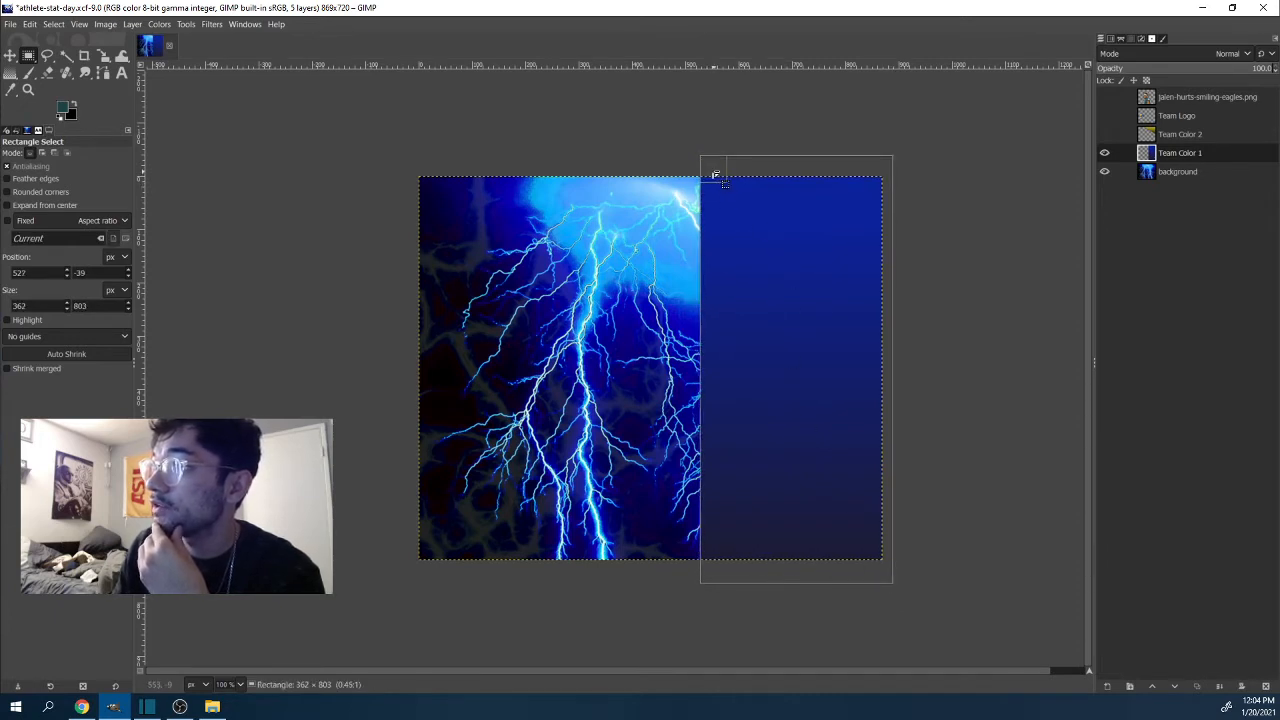
{"action": "mouse_move", "coordinate": [714, 277]}
{"action": "left_mouse_down"}
{"action": "mouse_move", "coordinate": [729, 283]}
{"action": "mouse_move", "coordinate": [691, 283]}
{"action": "mouse_move", "coordinate": [720, 286]}
{"action": "left_mouse_up"}
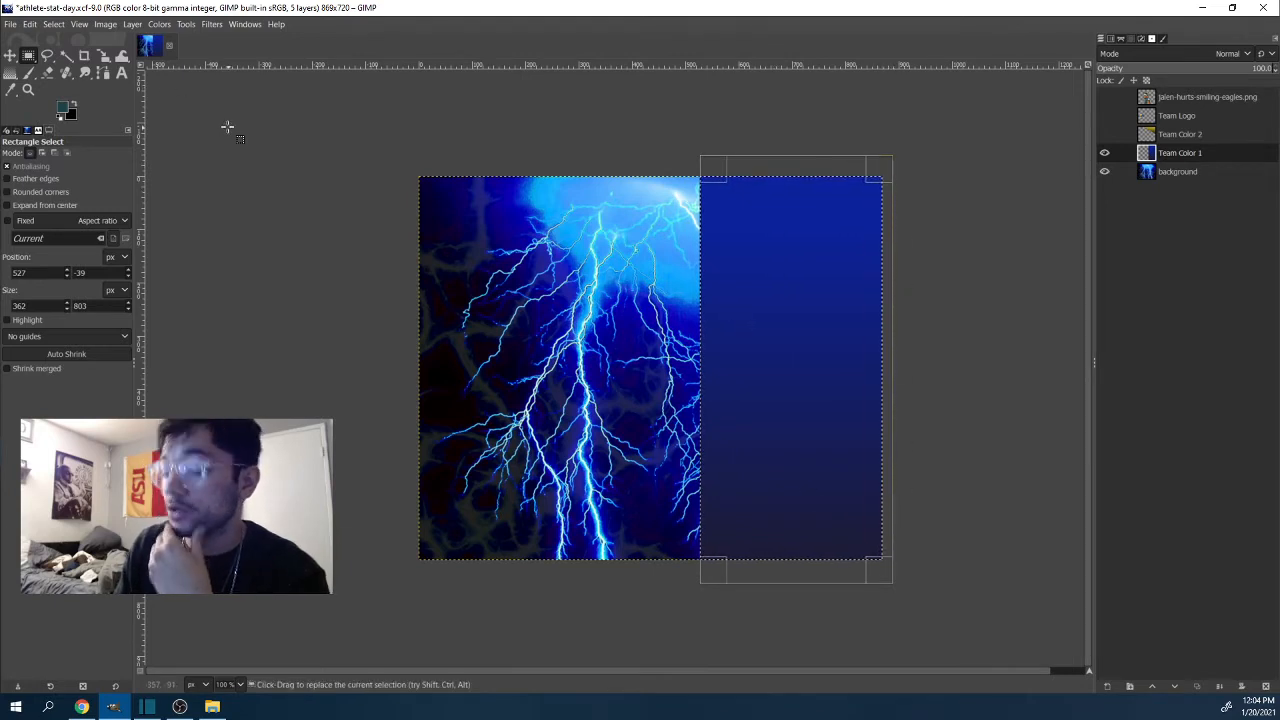
{"action": "key", "text": "Return"}
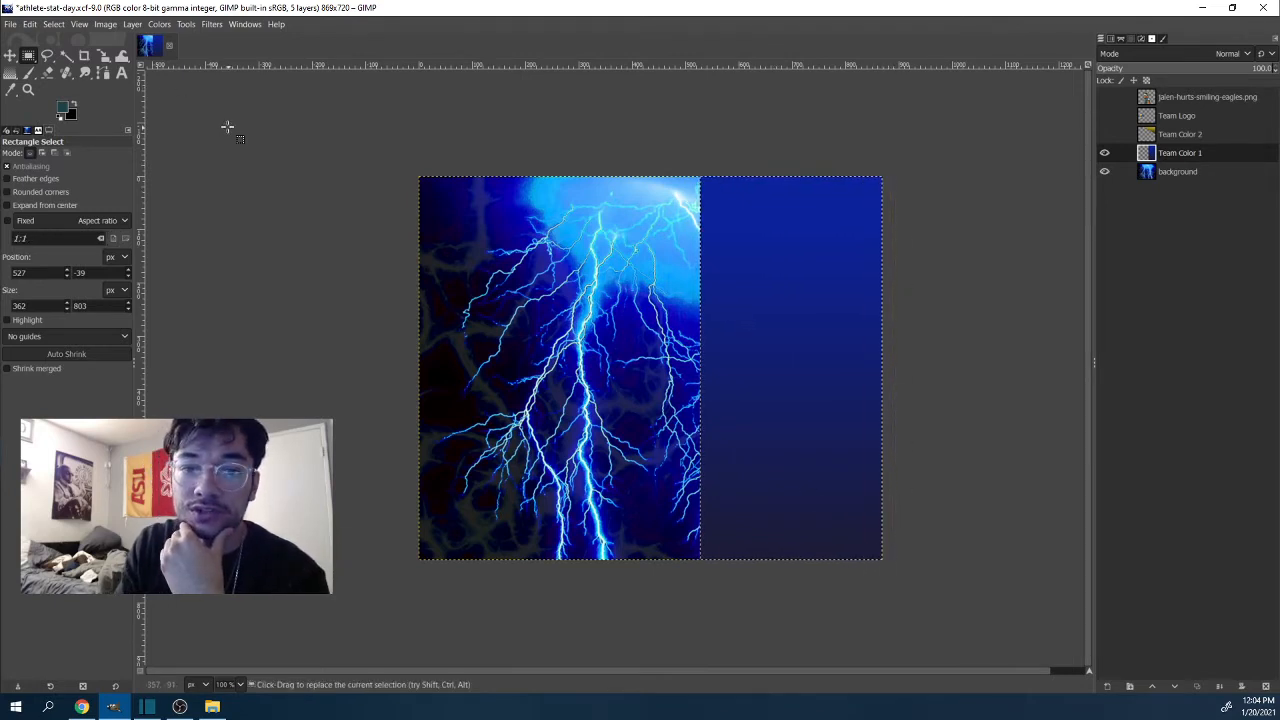
Step: Draw a linear gradient from jersey green to black down the selected area, ending below the canvas at about 722, 868
{"action": "left_click", "coordinate": [12, 75]}
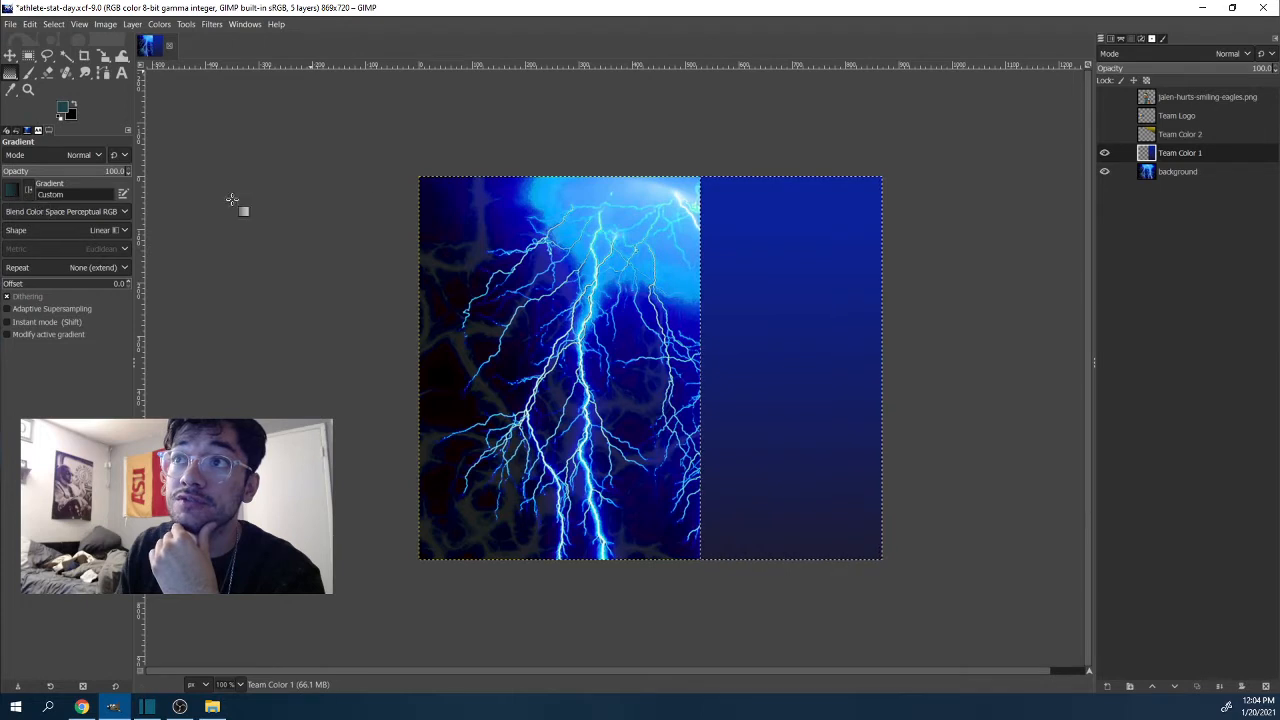
{"action": "left_click_drag", "start_coordinate": [796, 194], "coordinate": [789, 320]}
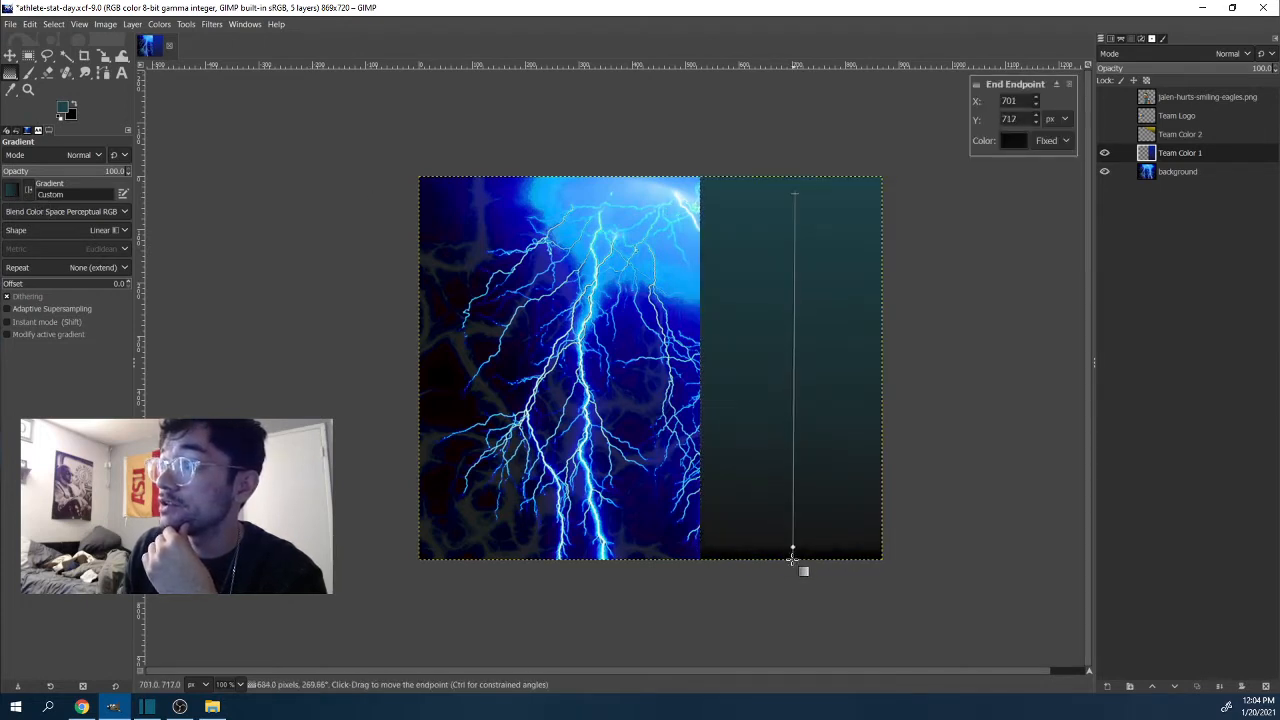
{"action": "left_click_drag", "start_coordinate": [796, 577], "coordinate": [797, 500]}
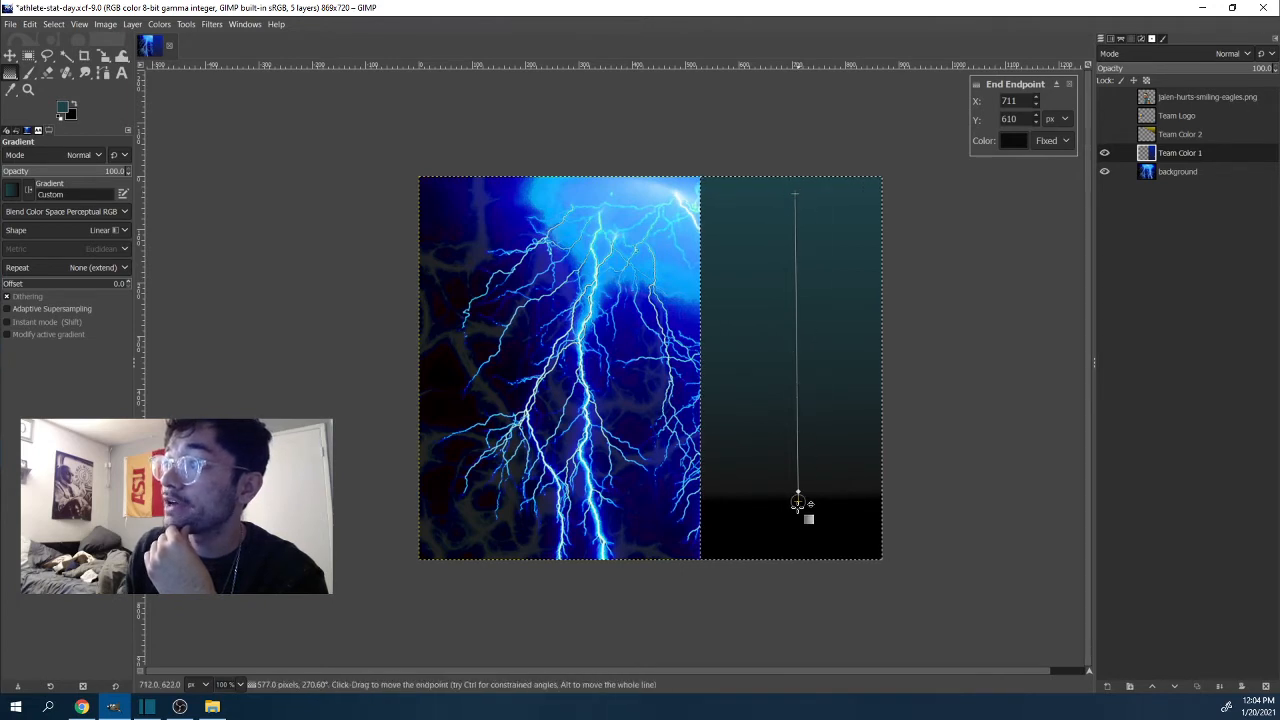
{"action": "left_click_drag", "start_coordinate": [797, 503], "coordinate": [803, 626]}
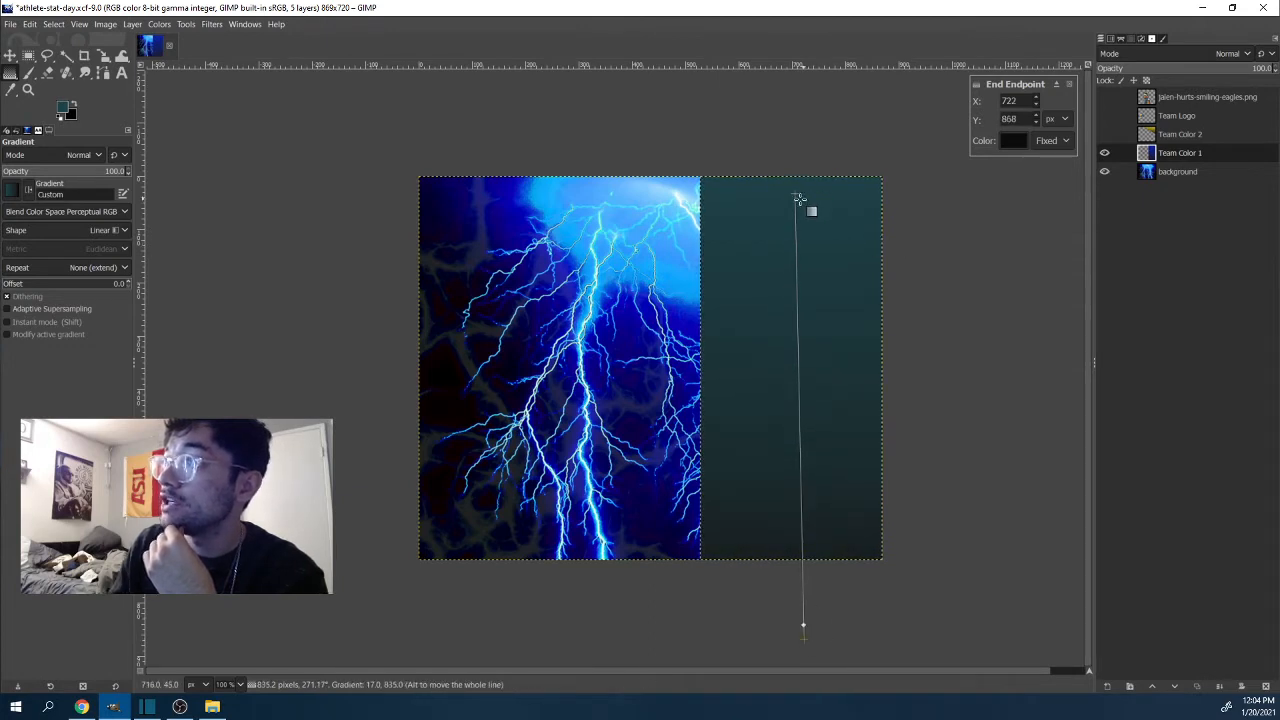
Step: Move the gradient's start to about 708, 386 and its end to about 711, 798, and apply it to Team Color 1
{"action": "left_click_drag", "start_coordinate": [799, 198], "coordinate": [796, 377]}
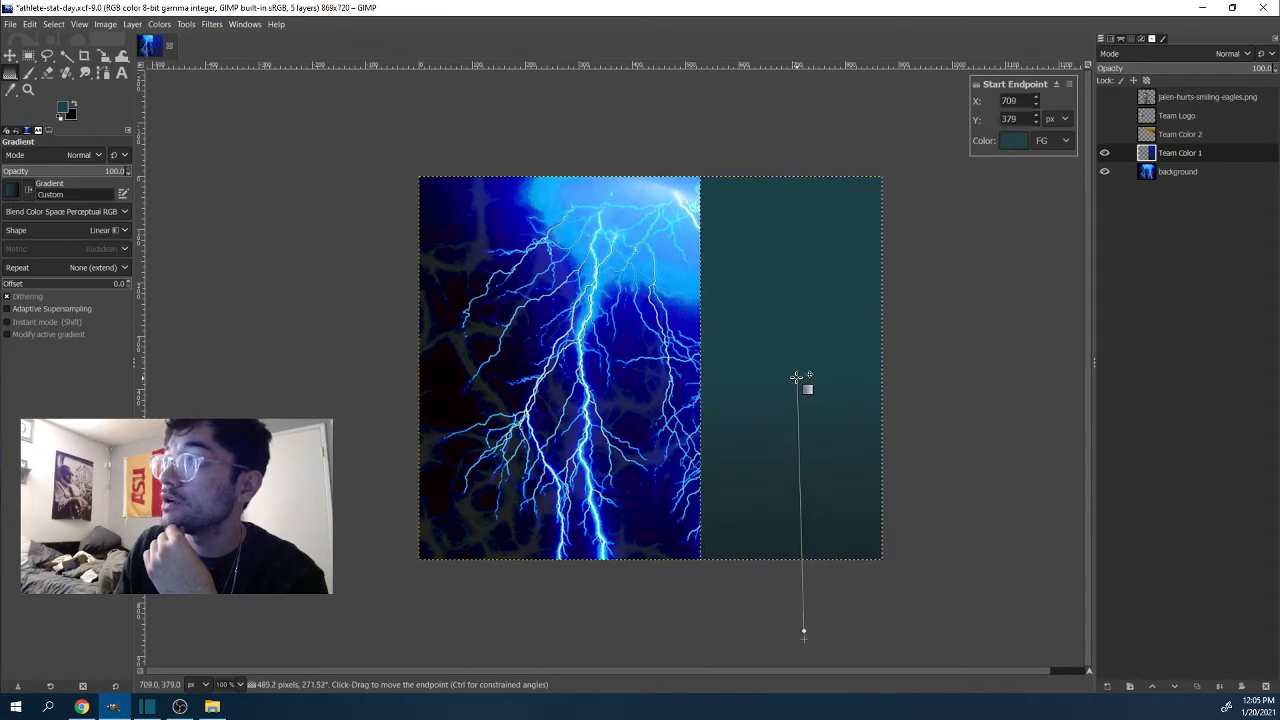
{"action": "left_click", "coordinate": [798, 630]}
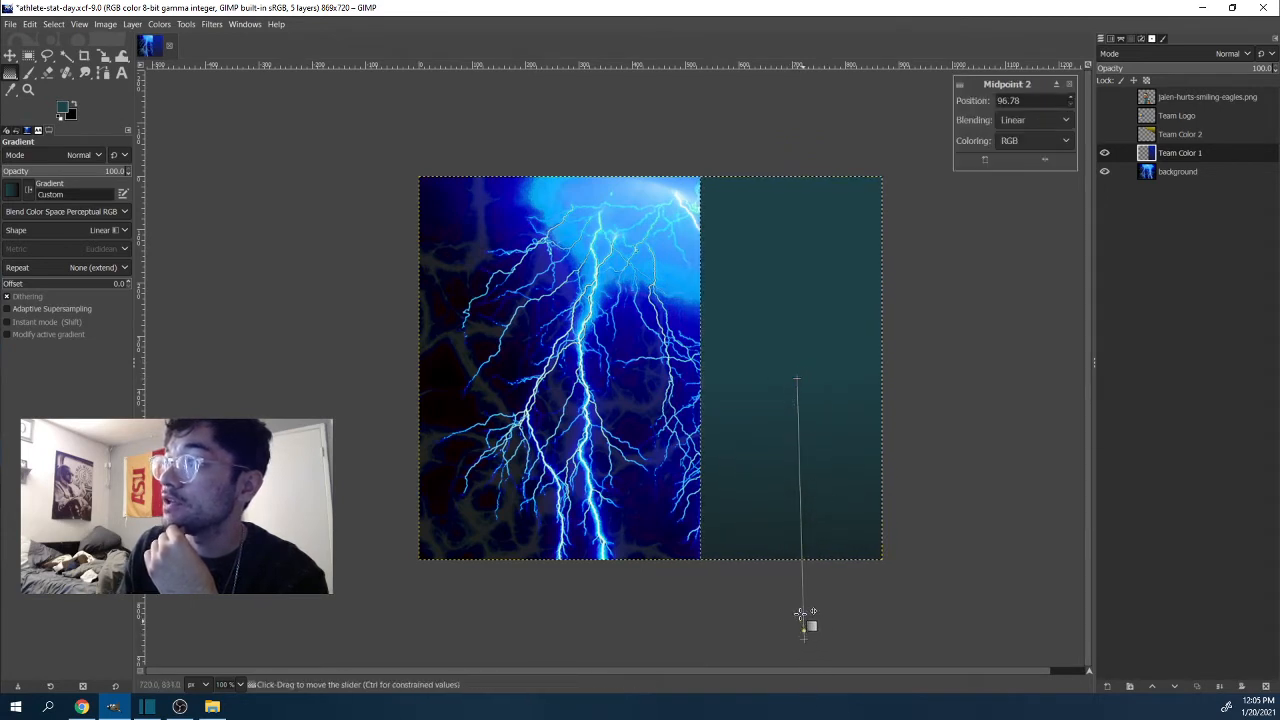
{"action": "left_click", "coordinate": [805, 636]}
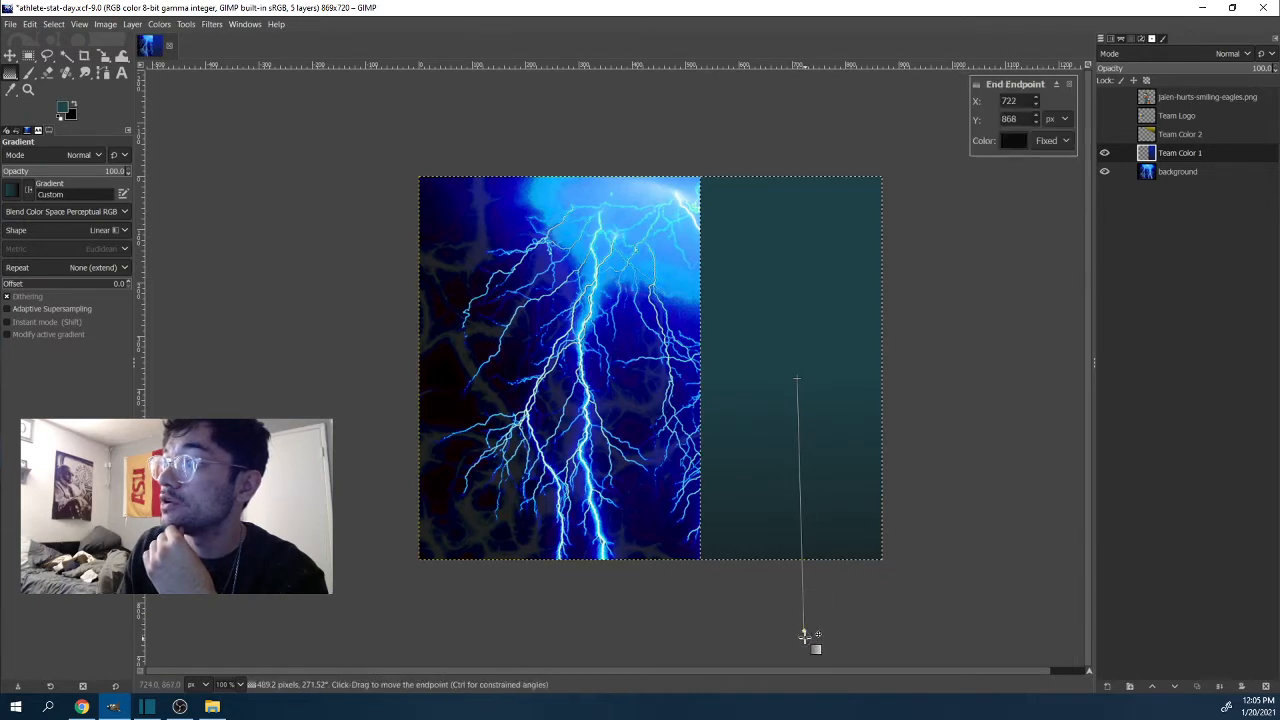
{"action": "left_click_drag", "start_coordinate": [805, 636], "coordinate": [797, 599]}
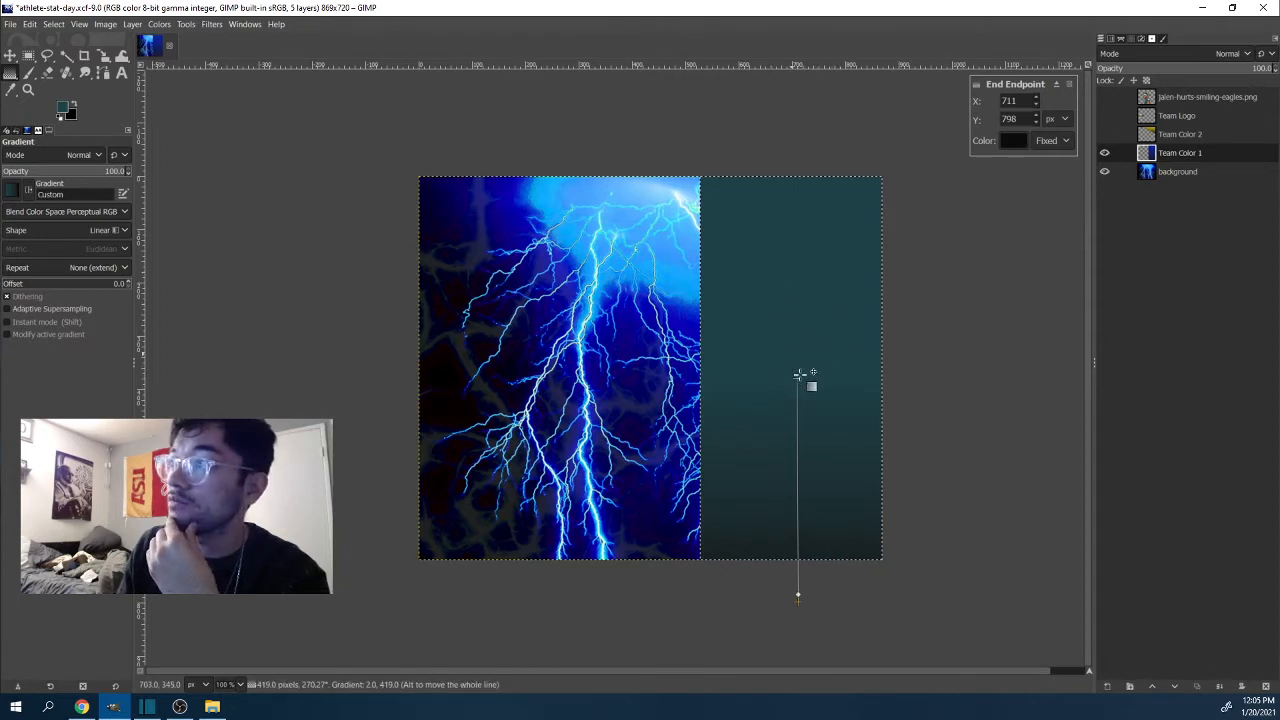
{"action": "left_click_drag", "start_coordinate": [798, 374], "coordinate": [797, 380]}
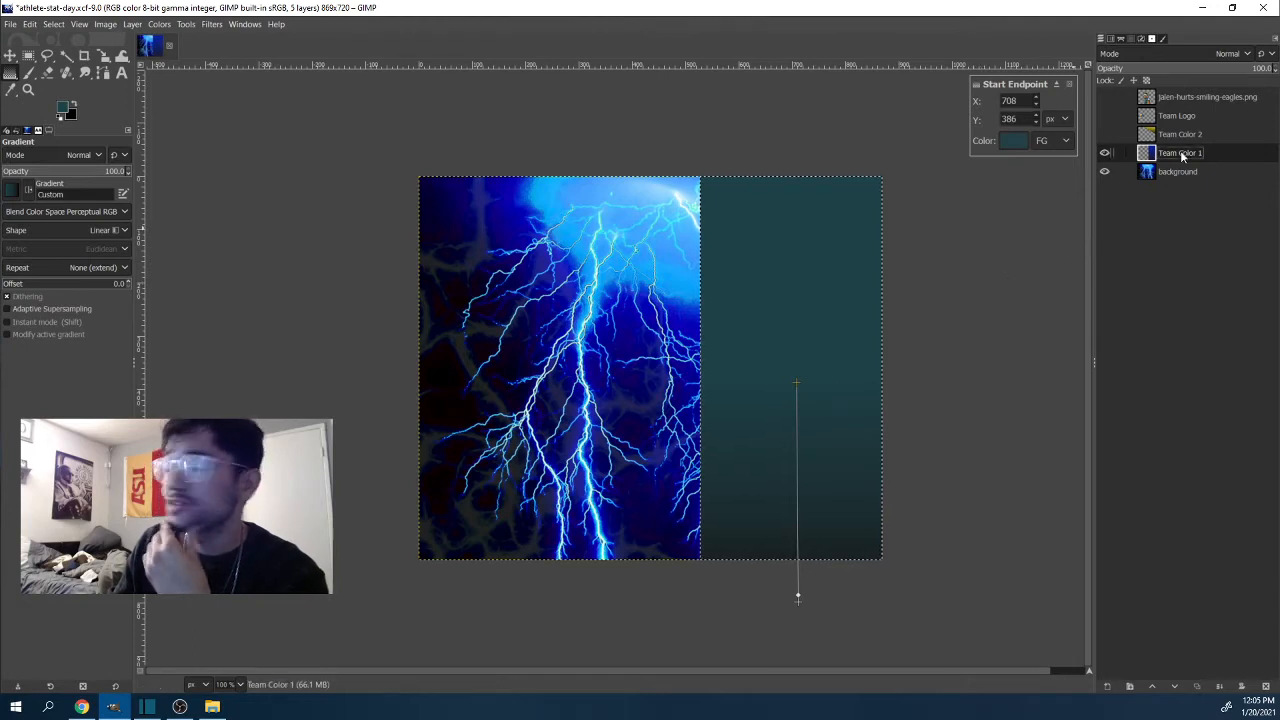
{"action": "left_click", "coordinate": [1068, 86]}
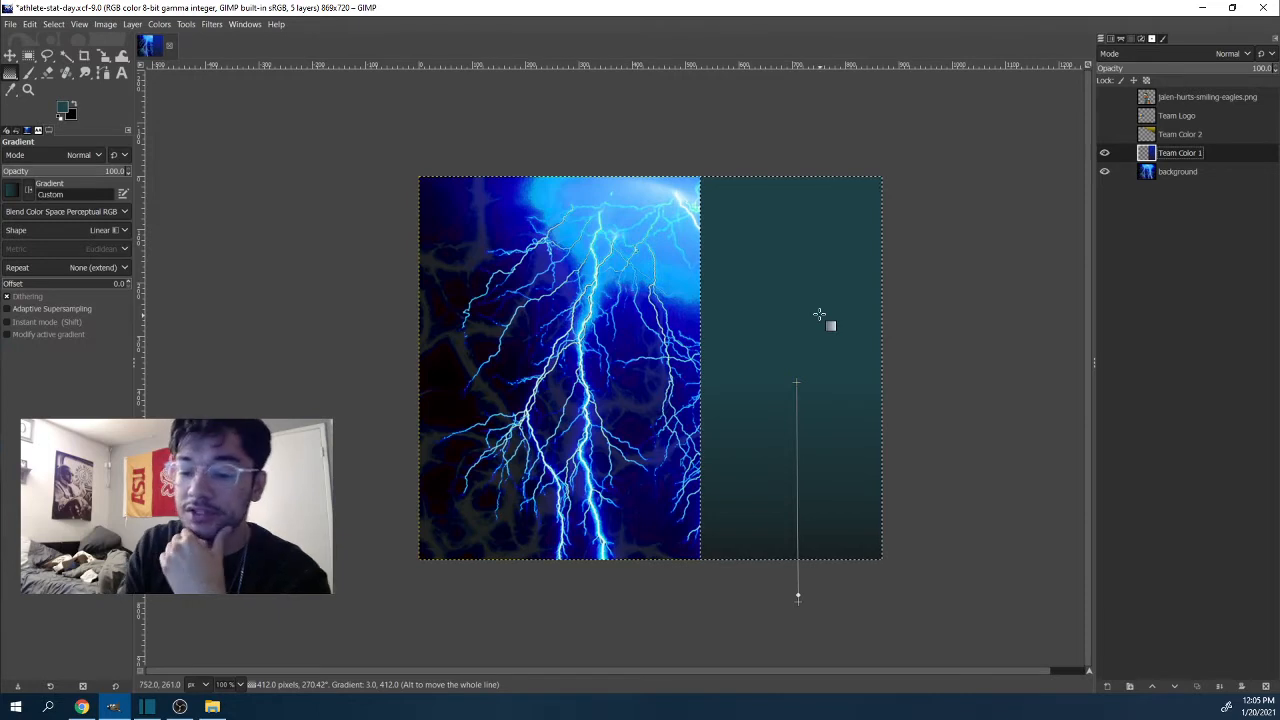
{"action": "key", "text": "Return"}
Step: Switch to the Move tool, make Team Color 2 the active layer and show the jalen-hurts-smiling-eagles.png layer again
{"action": "left_click", "coordinate": [1180, 171]}
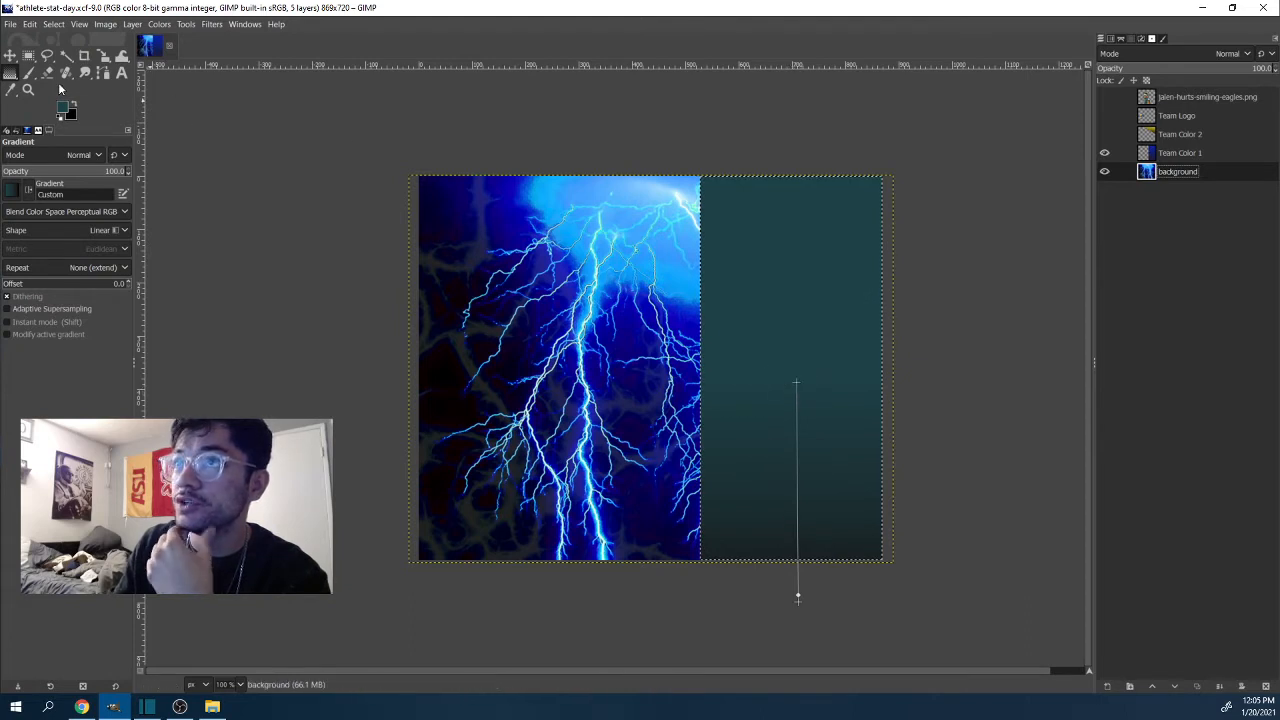
{"action": "left_click", "coordinate": [11, 57]}
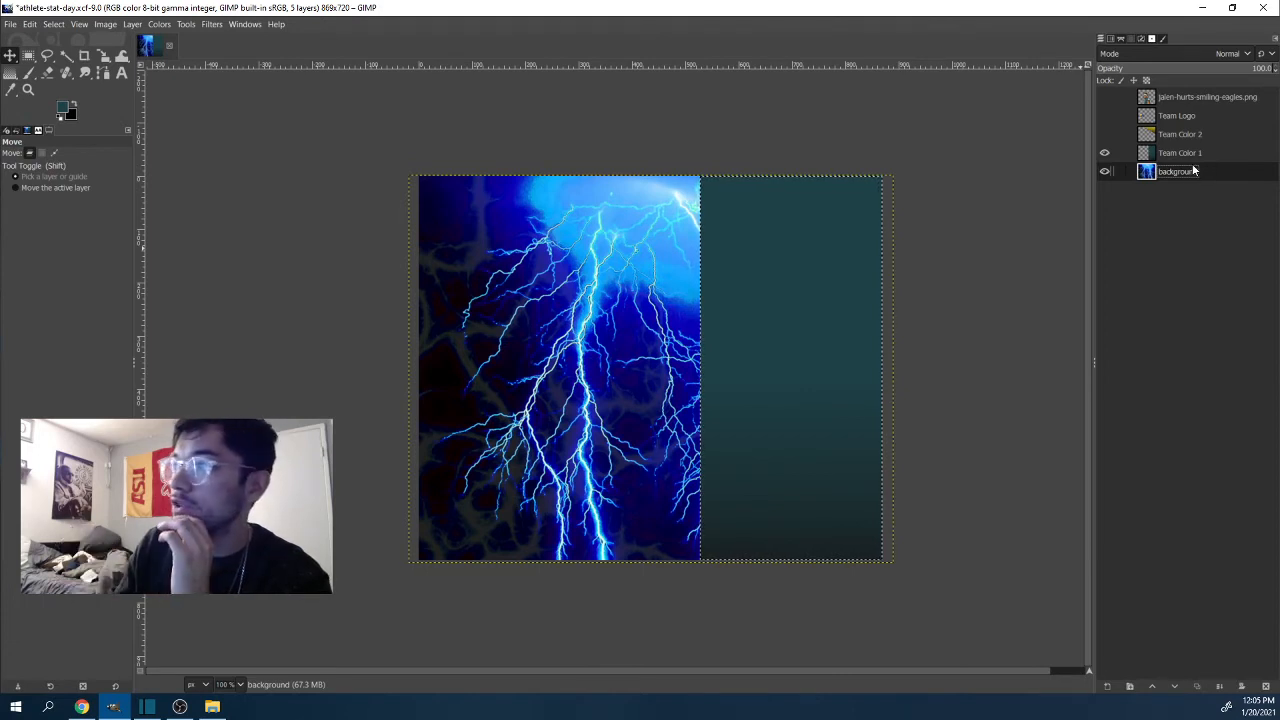
{"action": "left_click", "coordinate": [1185, 134]}
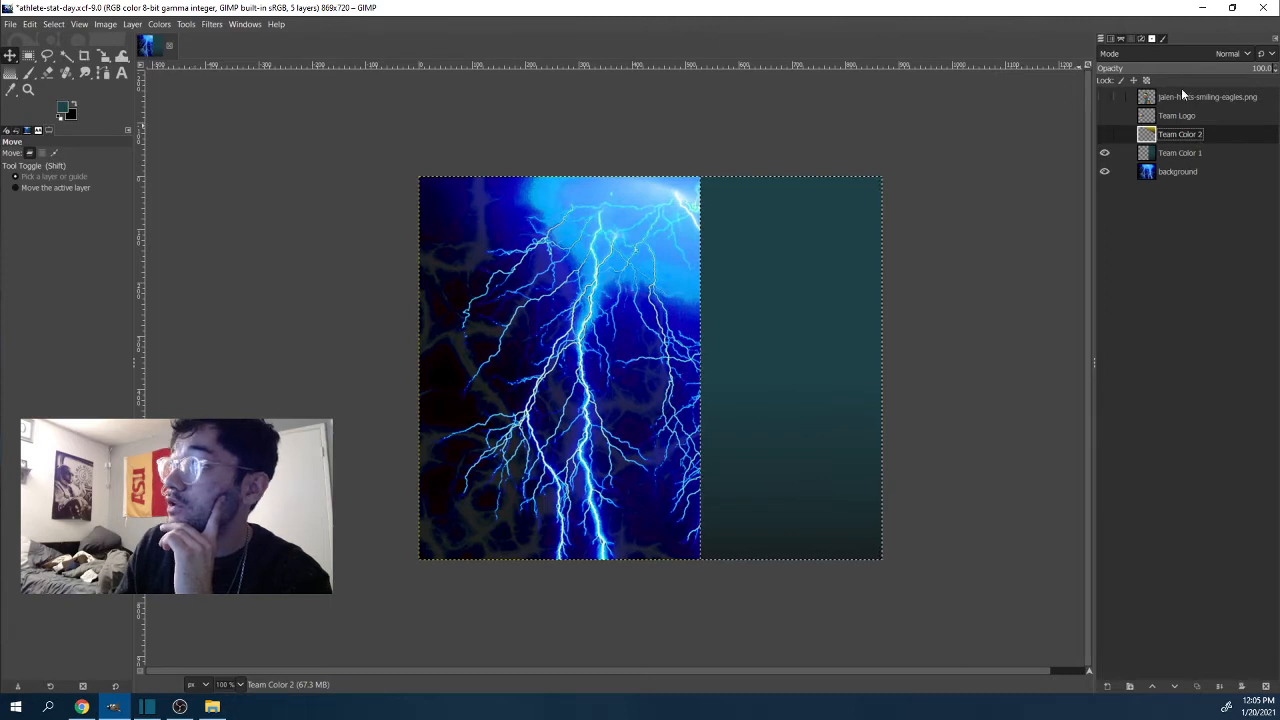
{"action": "left_click", "coordinate": [1104, 97]}
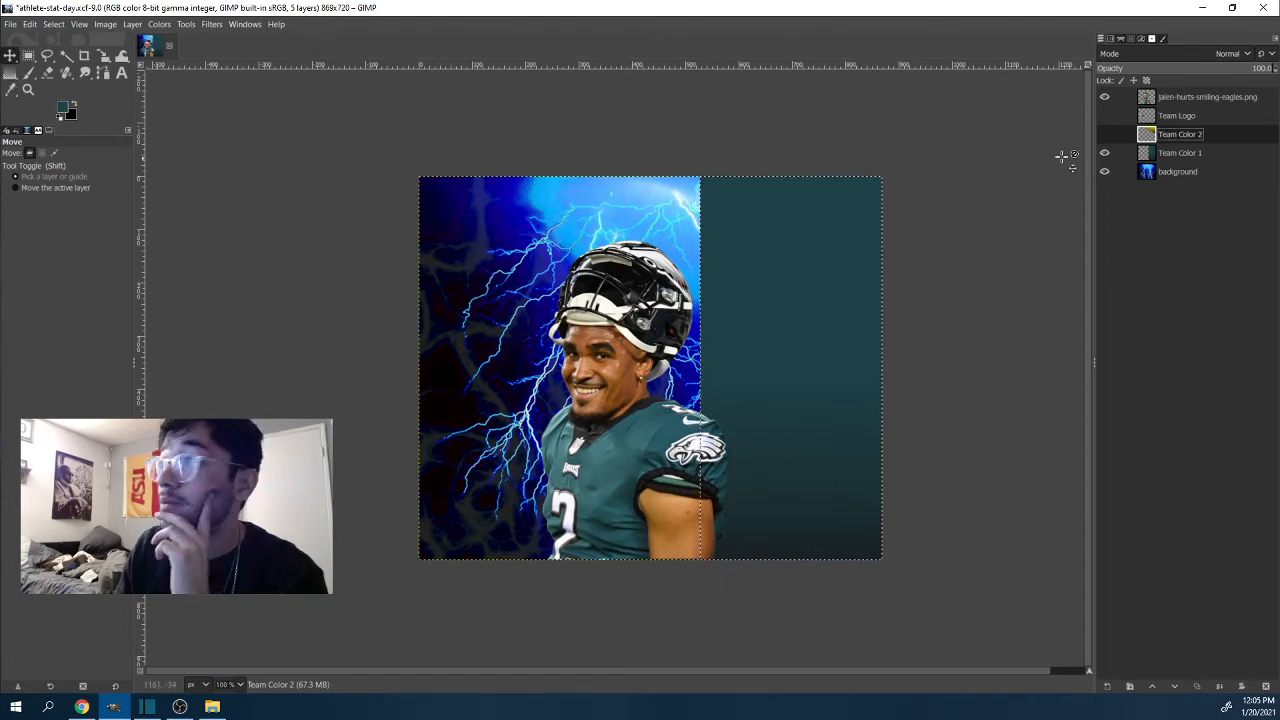
Step: Keep Team Color 2 as the active layer and make it visible
{"action": "left_click", "coordinate": [1180, 116]}
{"action": "left_click", "coordinate": [1177, 136]}
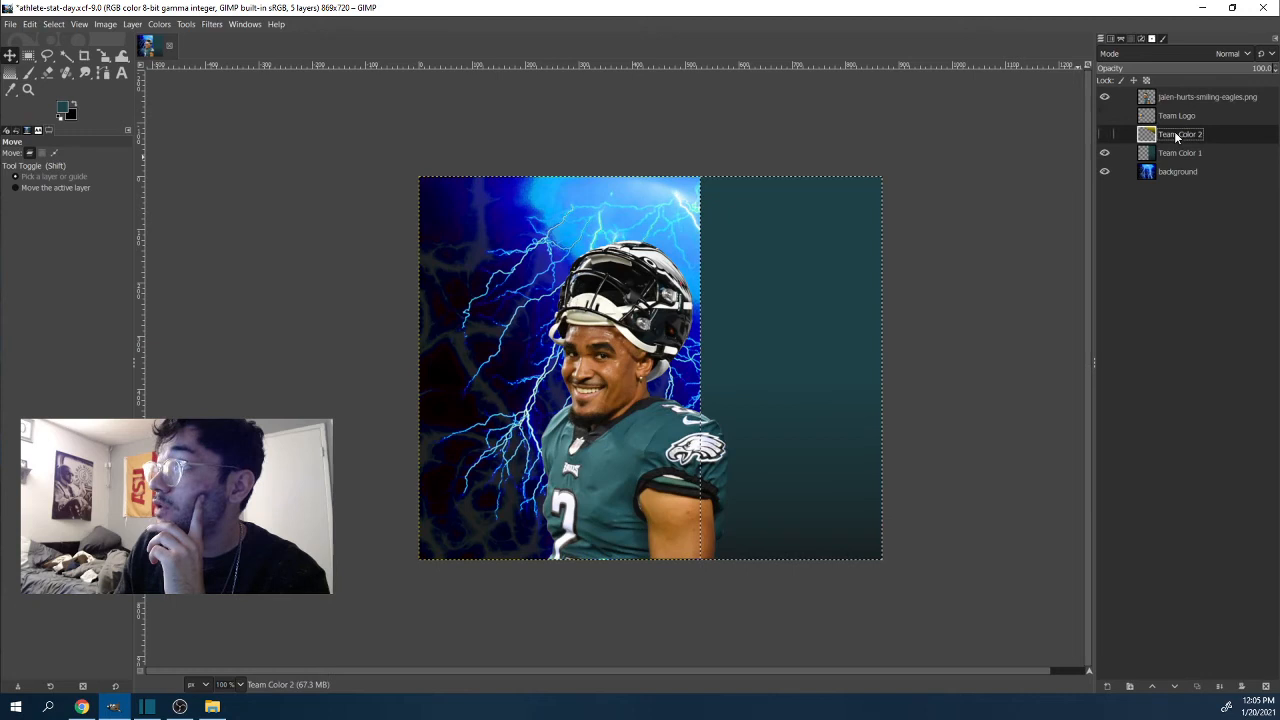
{"action": "left_click", "coordinate": [1104, 135]}
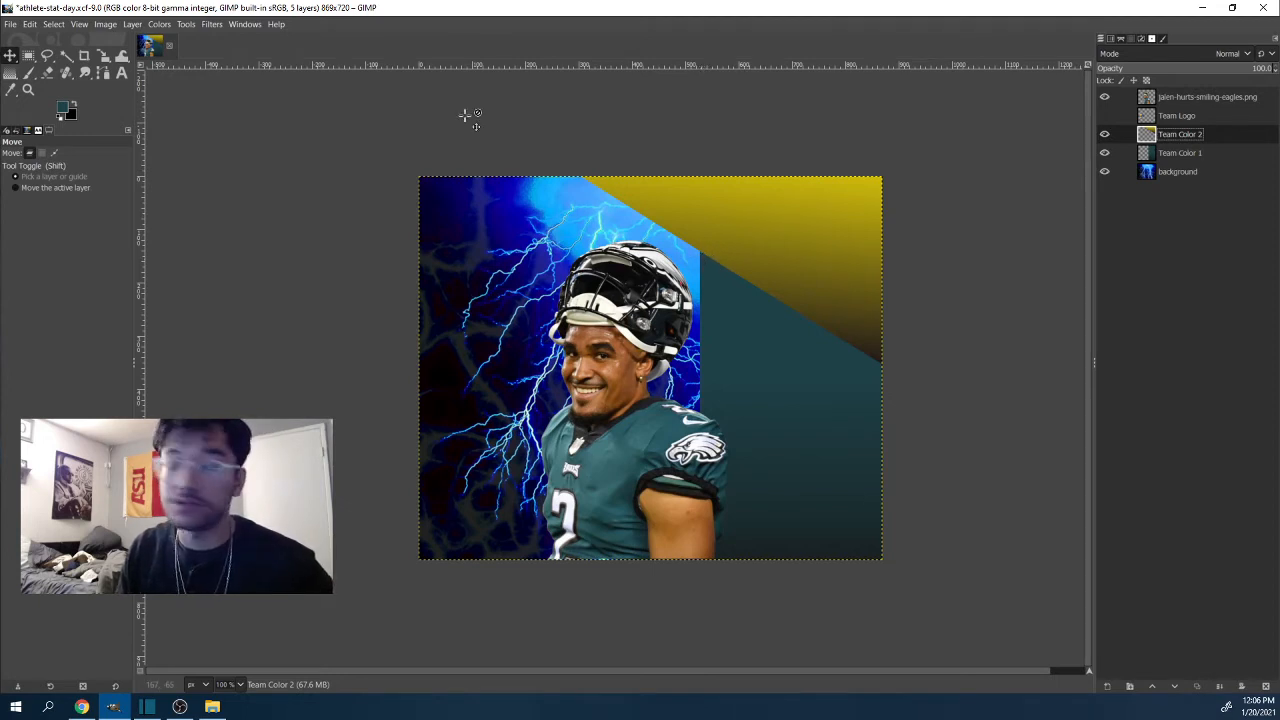
{"action": "left_click", "coordinate": [29, 24]}
{"action": "left_click", "coordinate": [29, 24]}
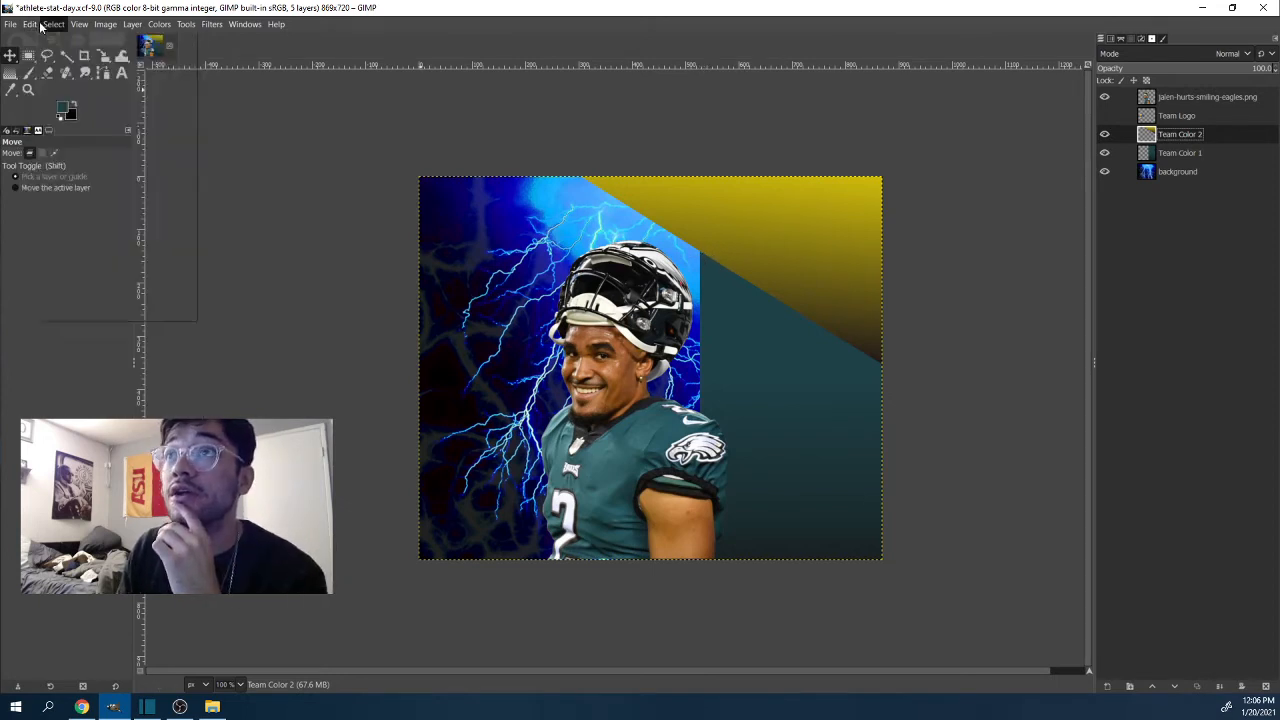
{"action": "left_click", "coordinate": [52, 24]}
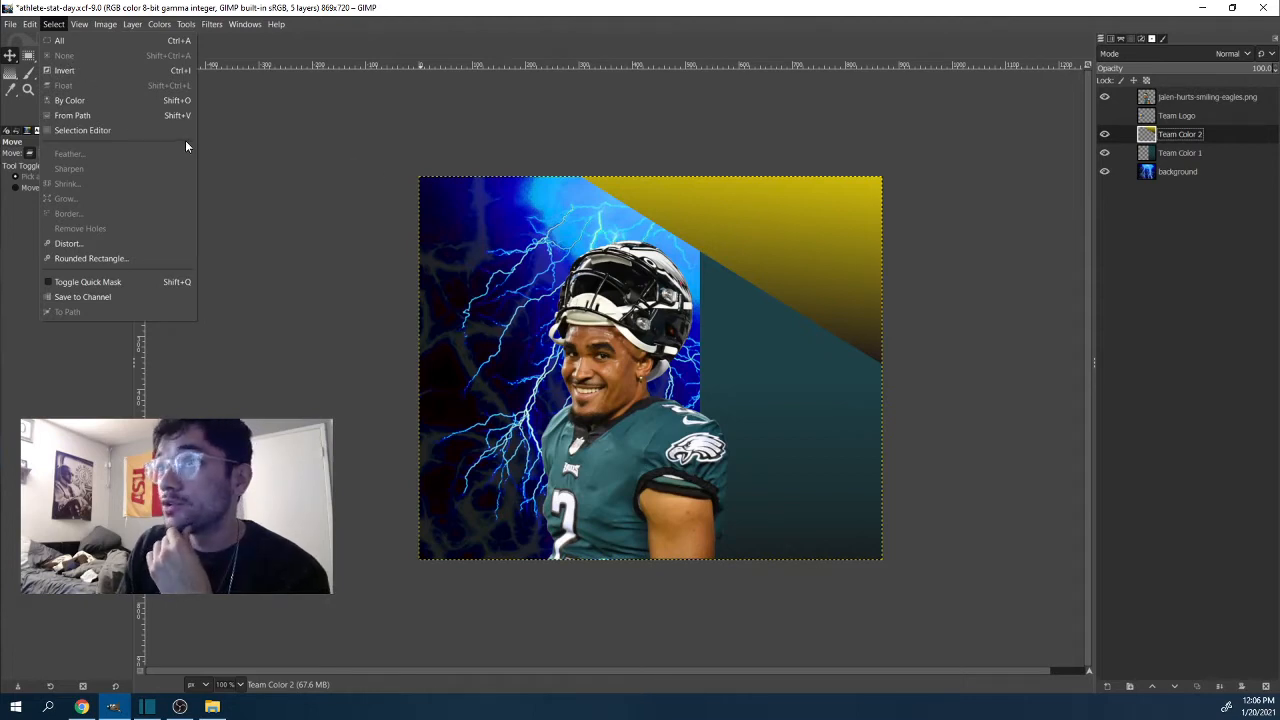
{"action": "left_click", "coordinate": [225, 47]}
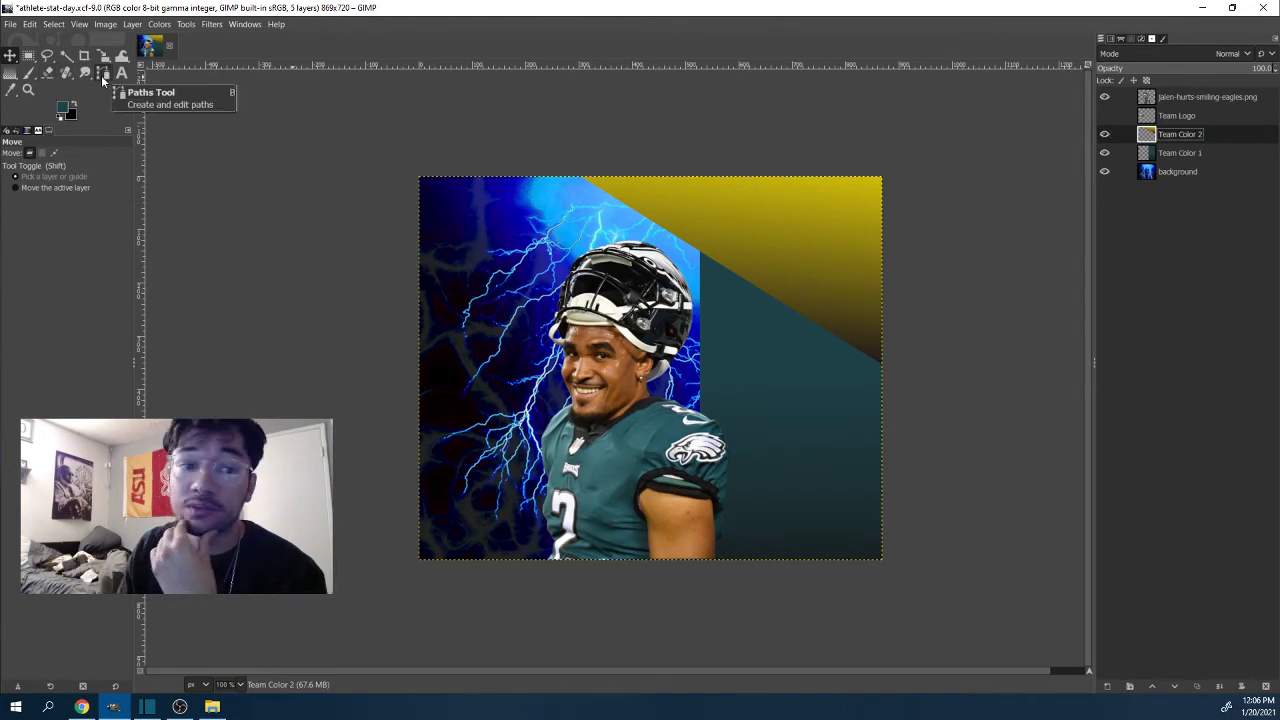
Step: Outline the yellow Team Color 2 triangle with the Paths tool, running outside the canvas corner, and turn the closed path into a selection
{"action": "left_click", "coordinate": [102, 75]}
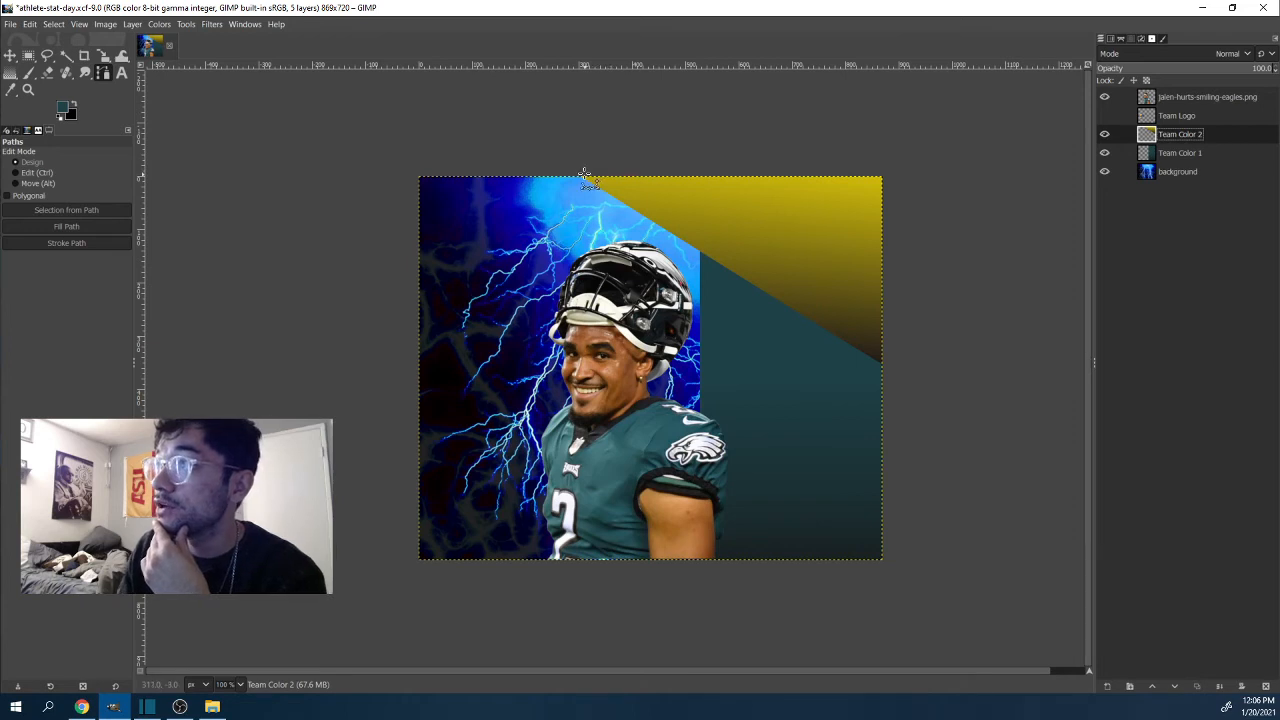
{"action": "left_click", "coordinate": [881, 362]}
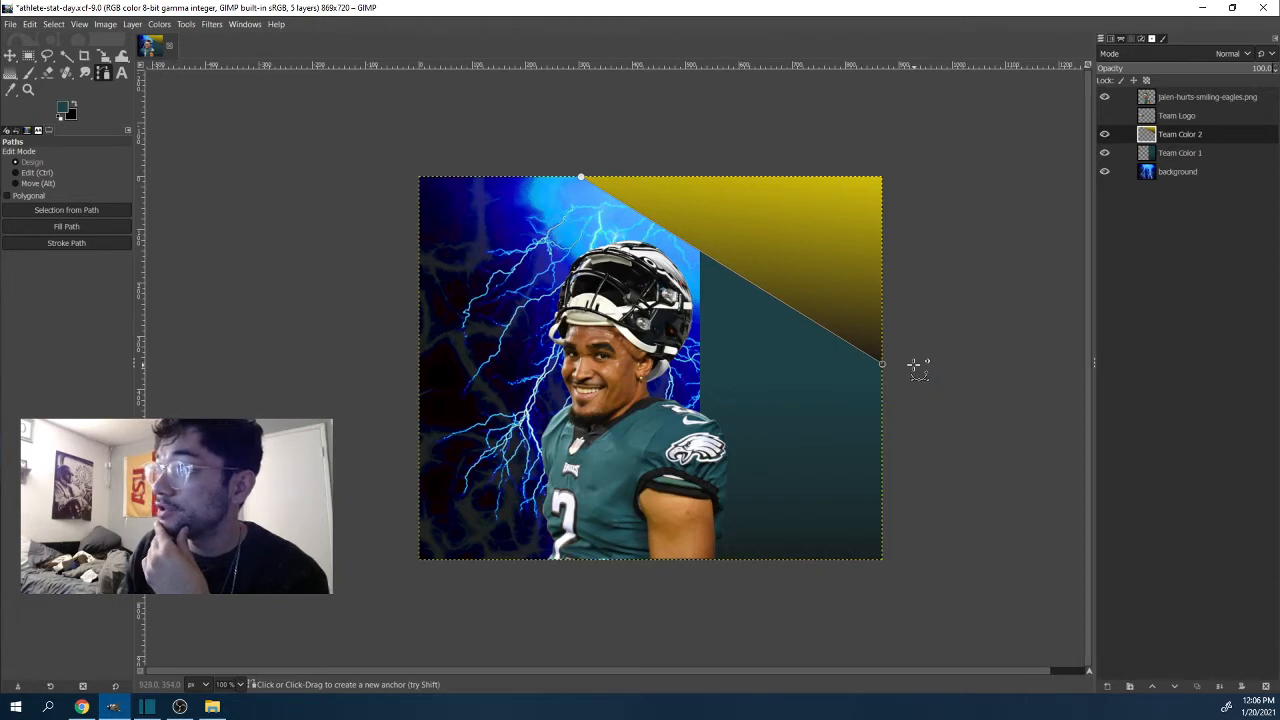
{"action": "left_click", "coordinate": [922, 368]}
{"action": "left_click", "coordinate": [923, 154]}
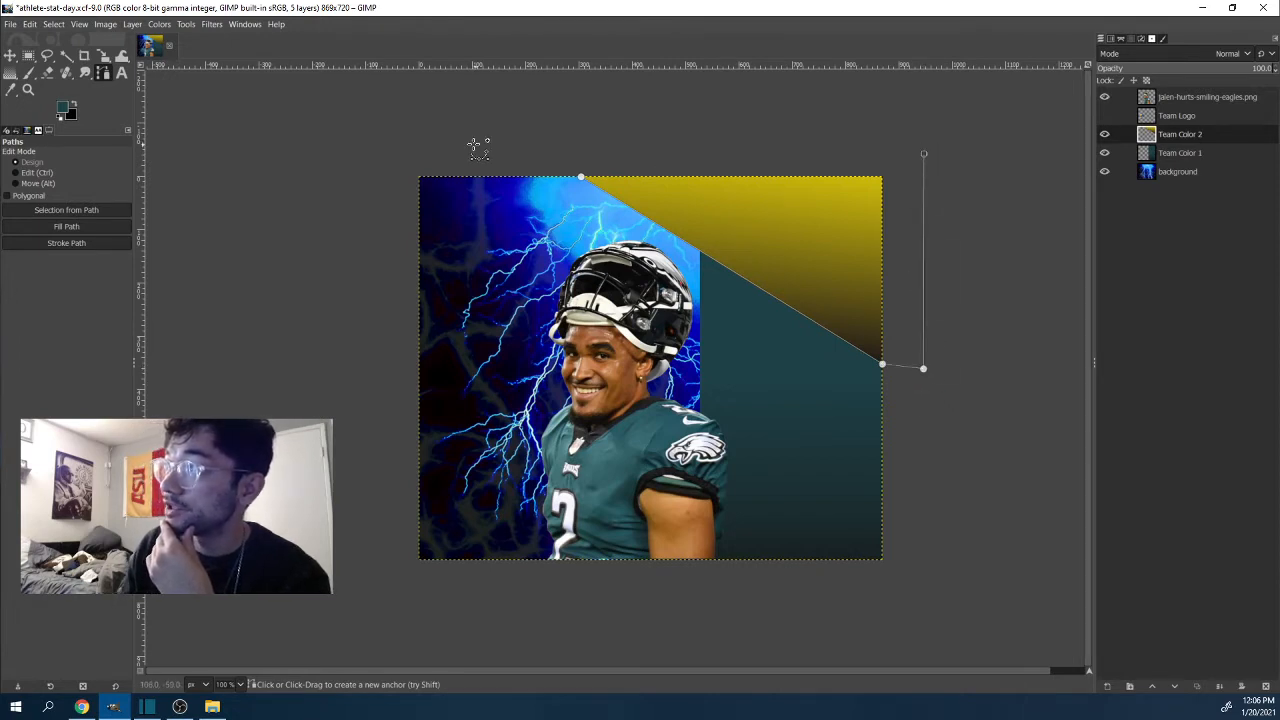
{"action": "left_click", "coordinate": [583, 152]}
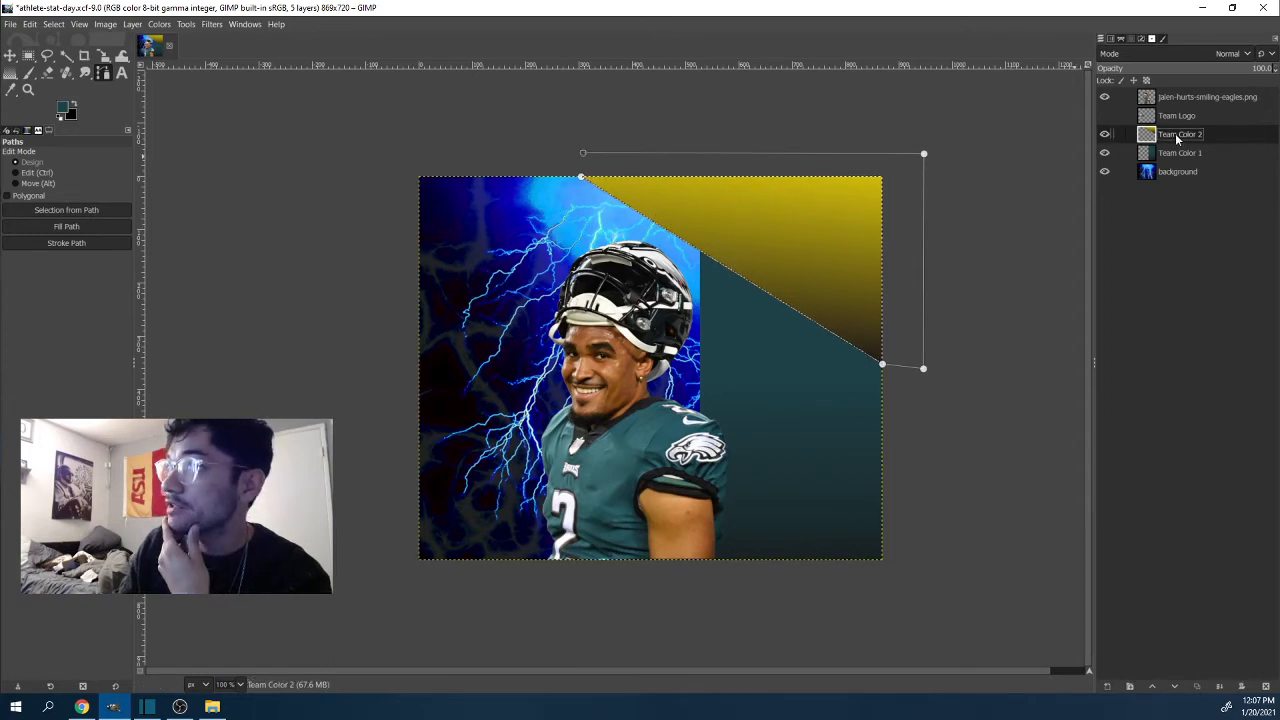
Step: Pick the white of the Eagles logo on the jersey sleeve as the foreground color
{"action": "left_click", "coordinate": [11, 75]}
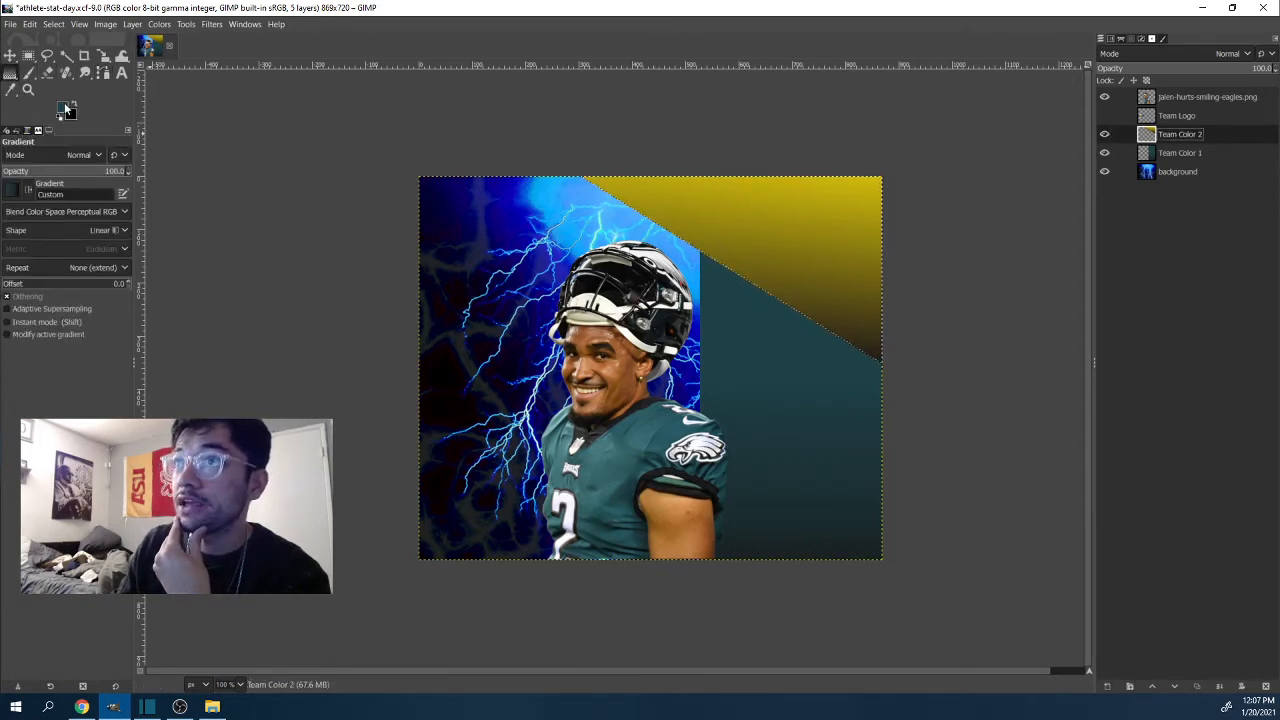
{"action": "left_click", "coordinate": [64, 107]}
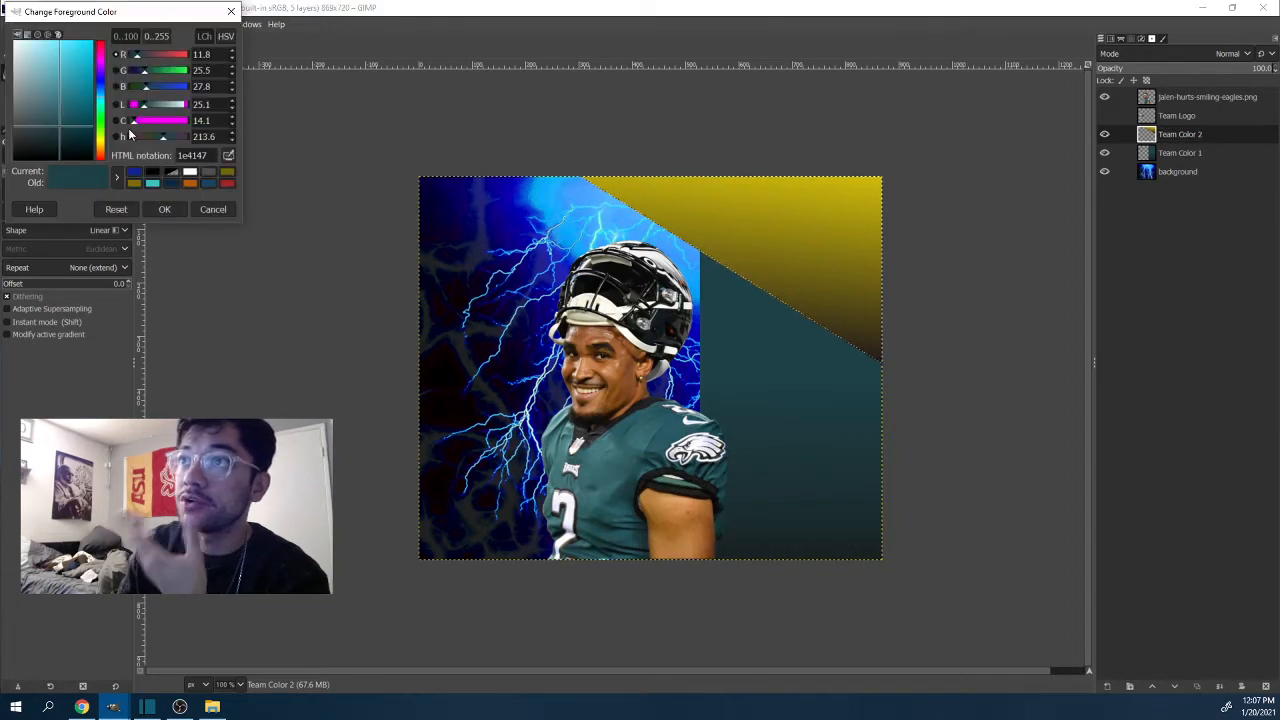
{"action": "left_click", "coordinate": [209, 214]}
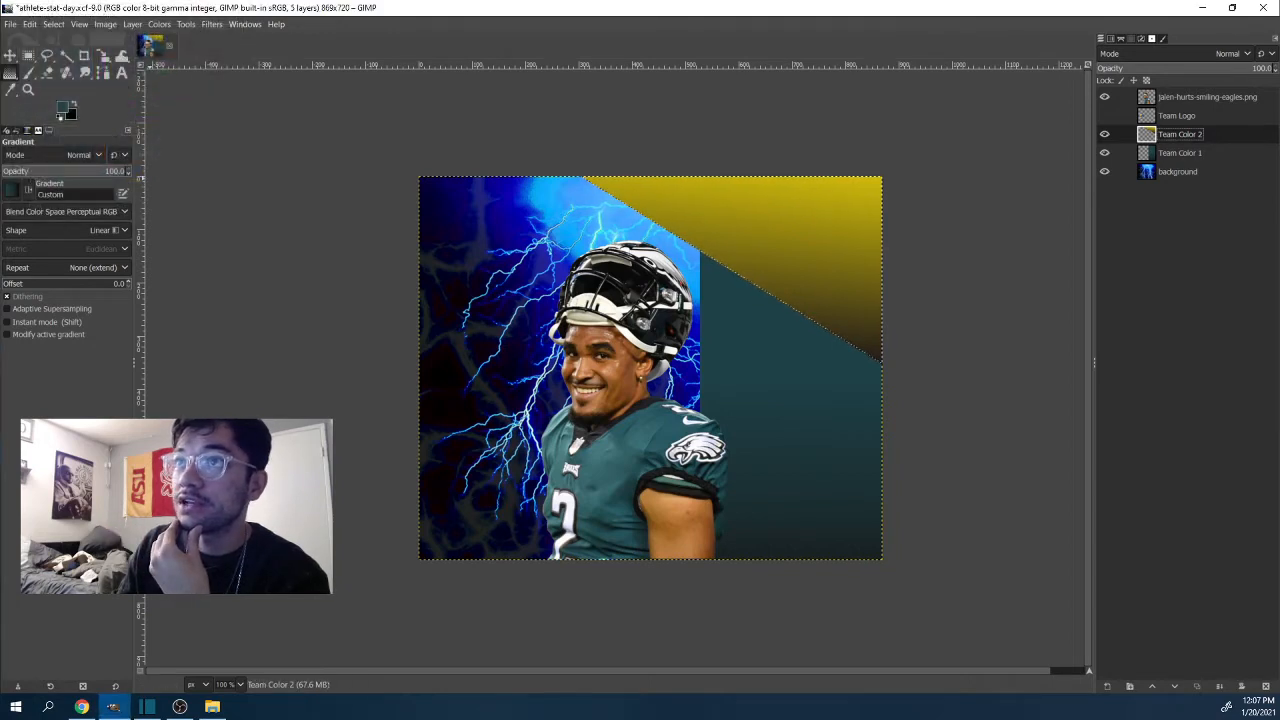
{"action": "left_click", "coordinate": [11, 89]}
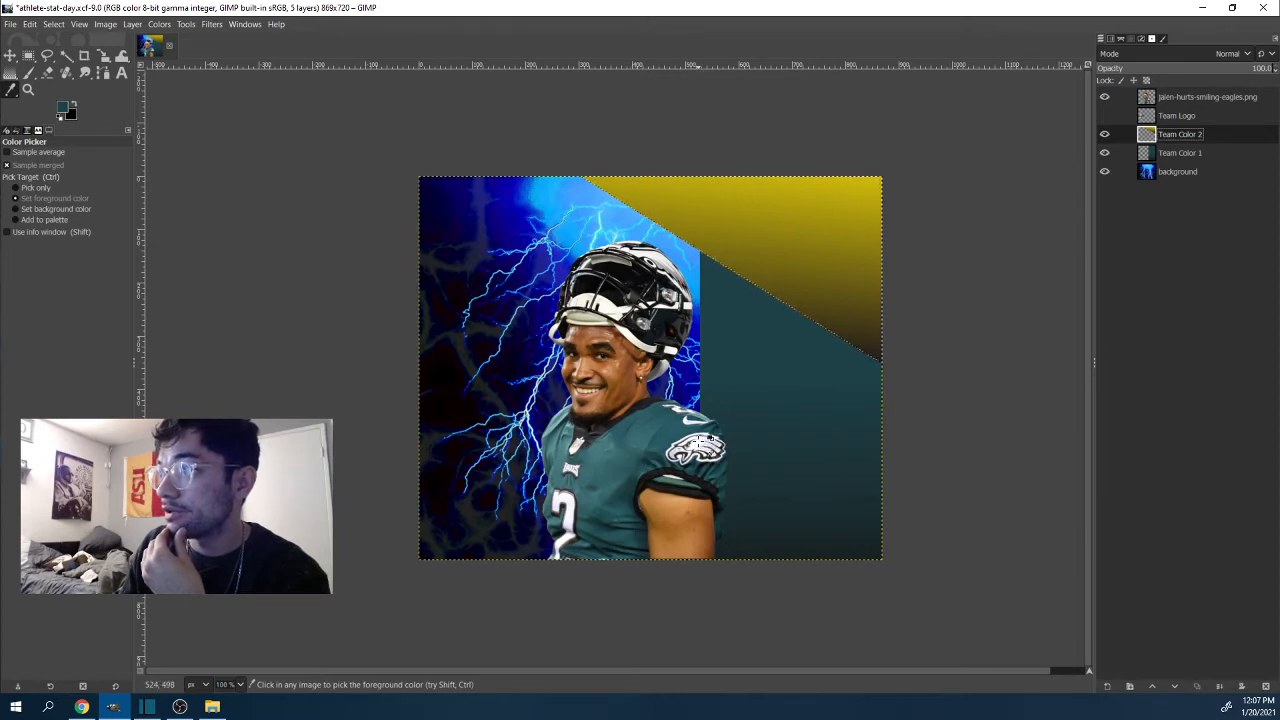
{"action": "left_click", "coordinate": [699, 445]}
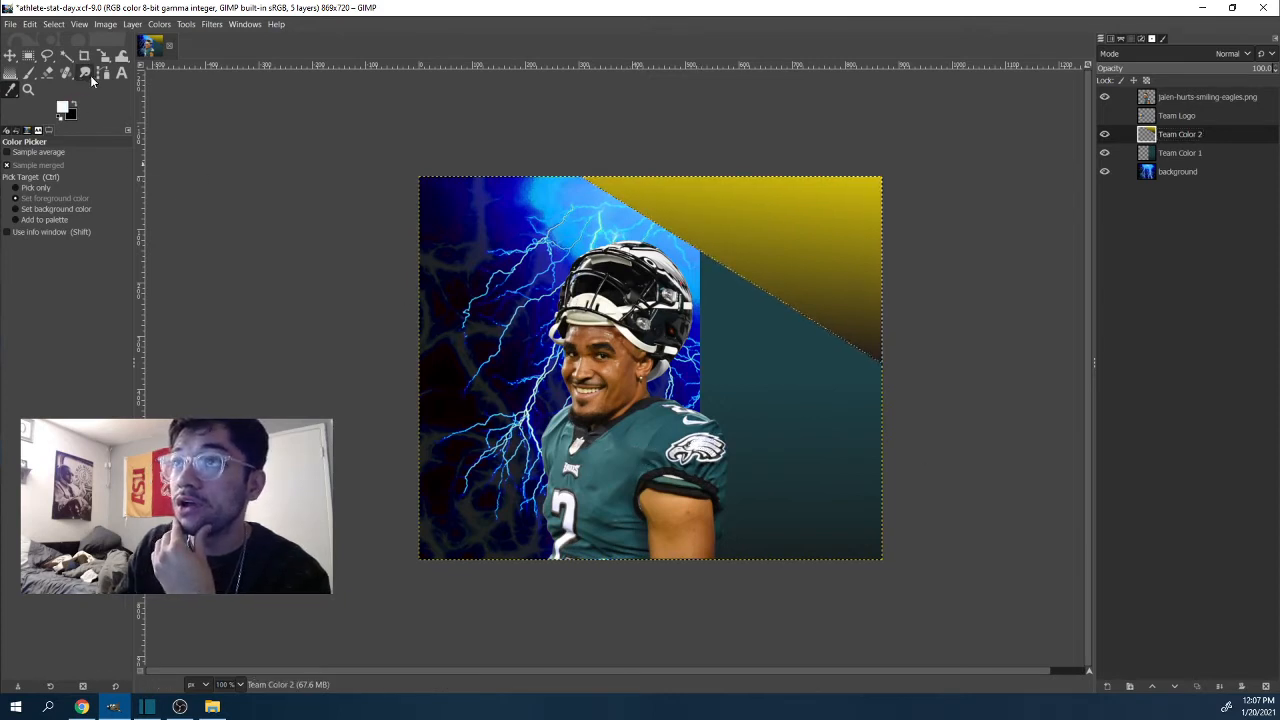
Step: Draw a linear white-to-black gradient diagonally across the selected Team Color 2 area, ending outside the canvas at about 902, 420
{"action": "left_click", "coordinate": [11, 74]}
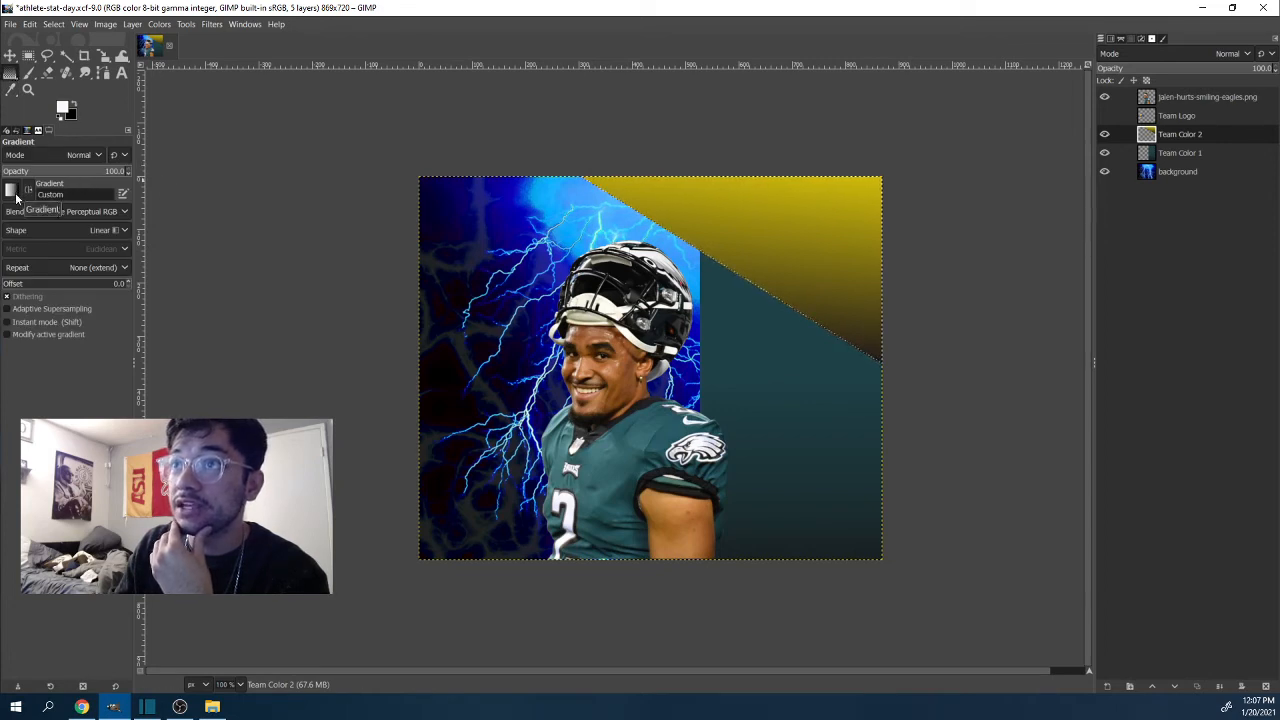
{"action": "left_click", "coordinate": [11, 191]}
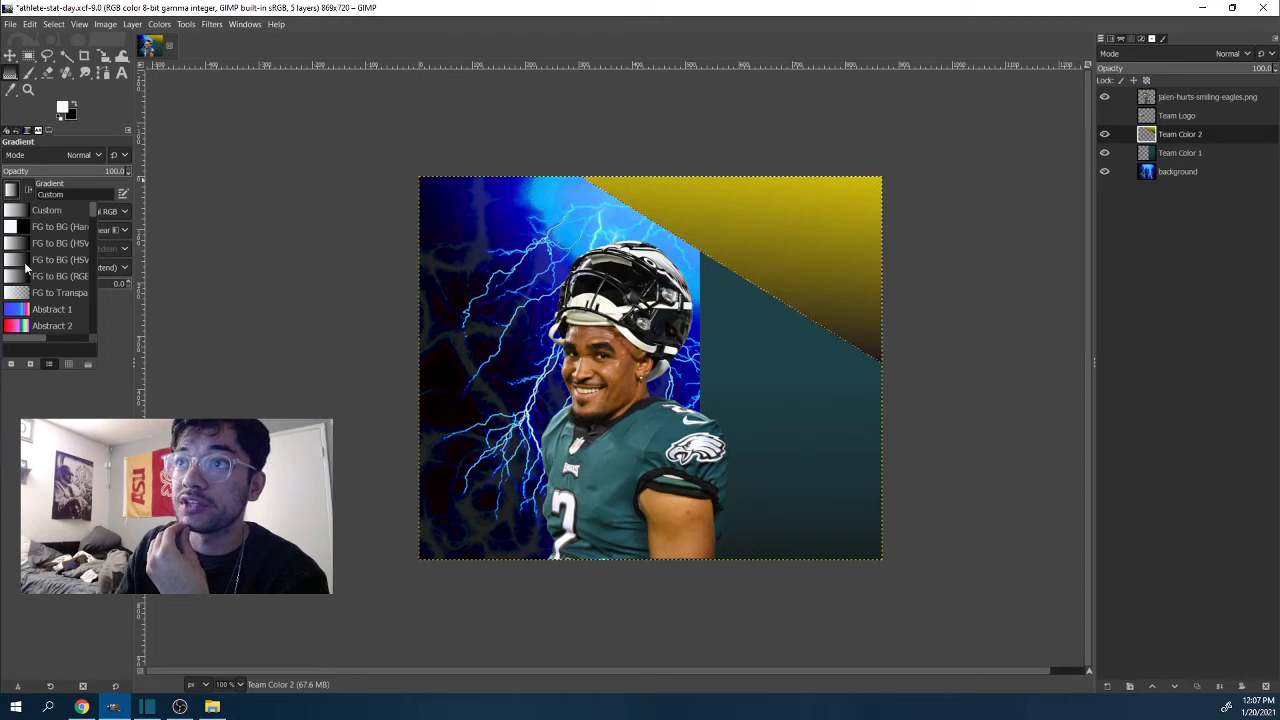
{"action": "left_click", "coordinate": [16, 190]}
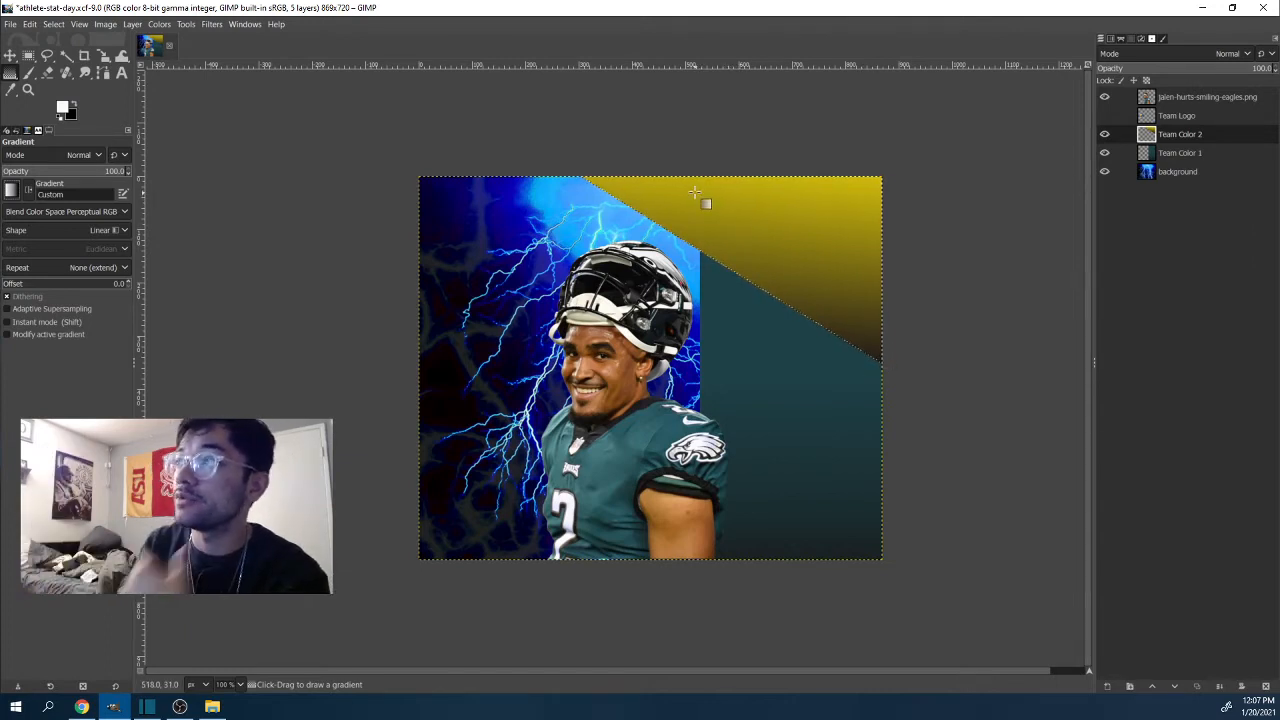
{"action": "left_click_drag", "start_coordinate": [690, 181], "coordinate": [635, 207]}
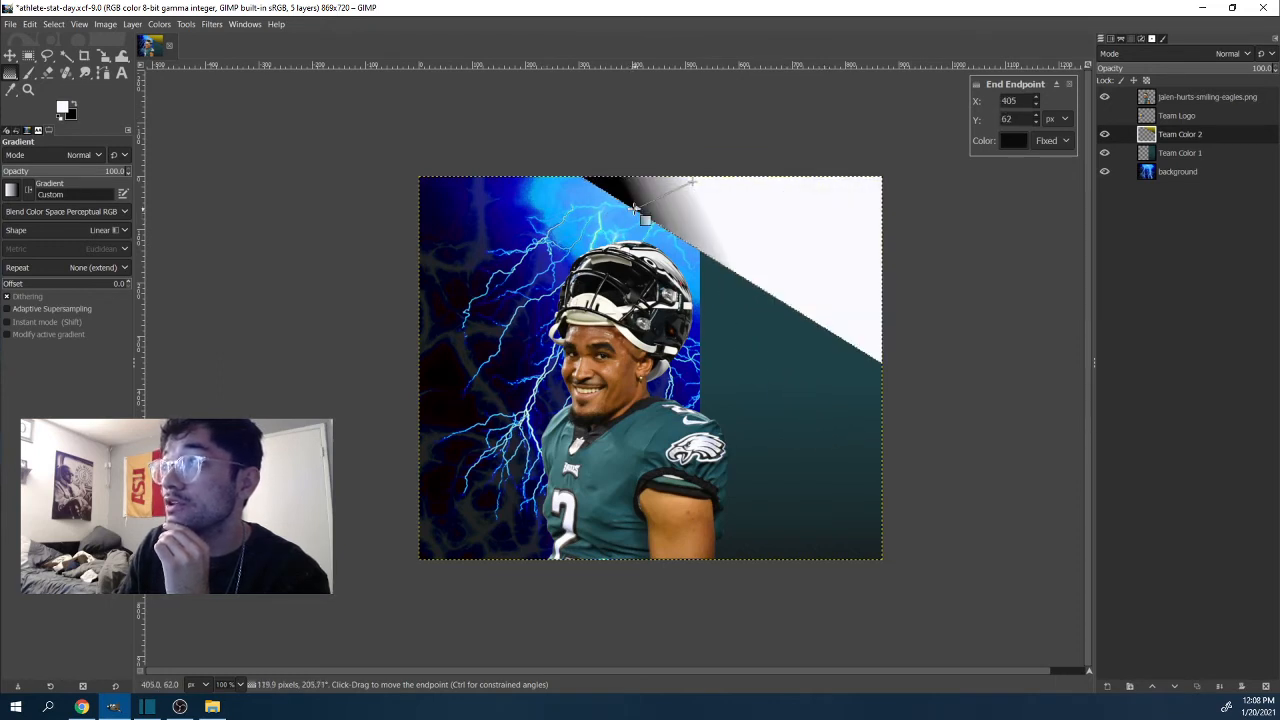
{"action": "left_click_drag", "start_coordinate": [628, 260], "coordinate": [899, 399]}
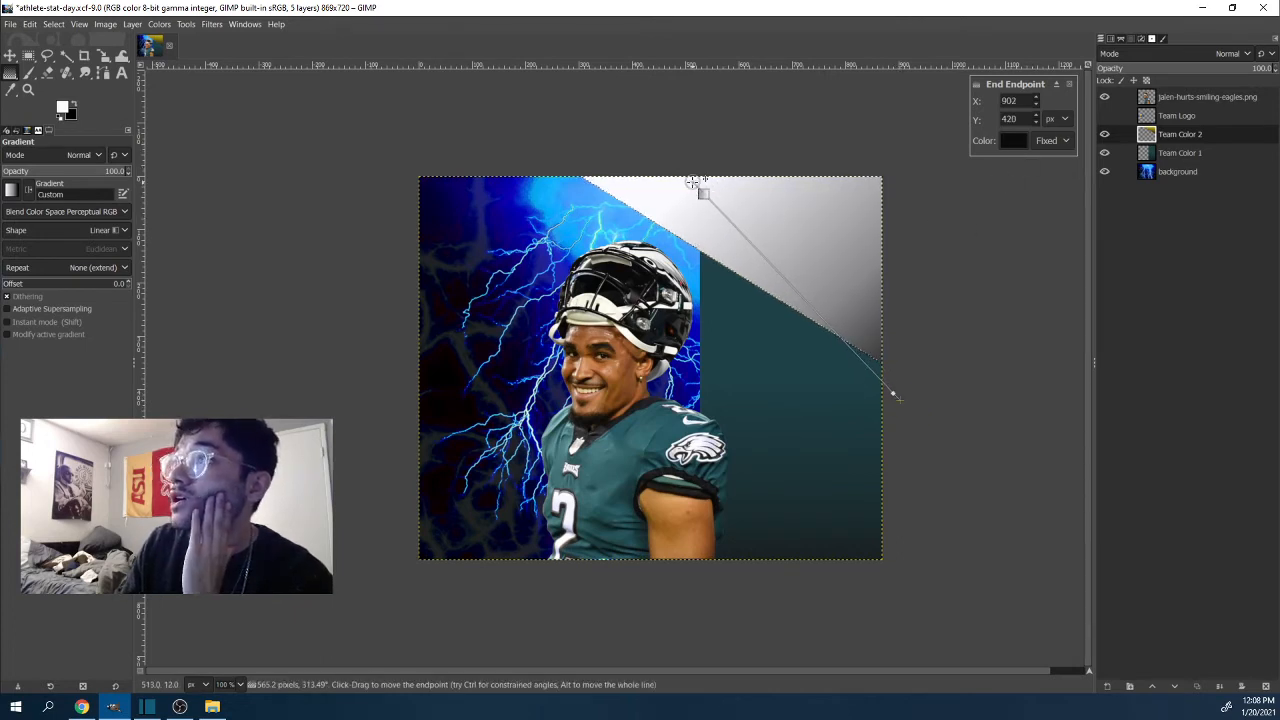
Step: Move the gradient's end farther outside the canvas and its start to about 371, -32, and apply it to Team Color 2
{"action": "left_click_drag", "start_coordinate": [695, 183], "coordinate": [655, 202]}
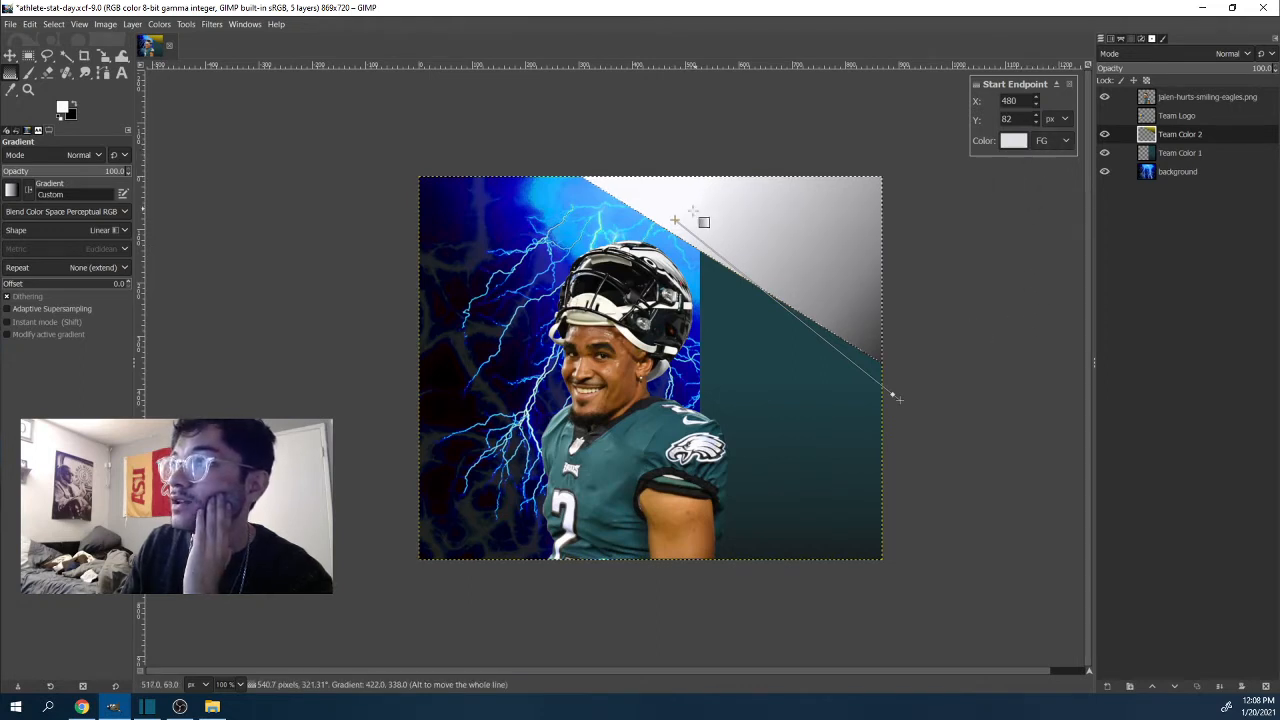
{"action": "left_click_drag", "start_coordinate": [692, 212], "coordinate": [653, 193]}
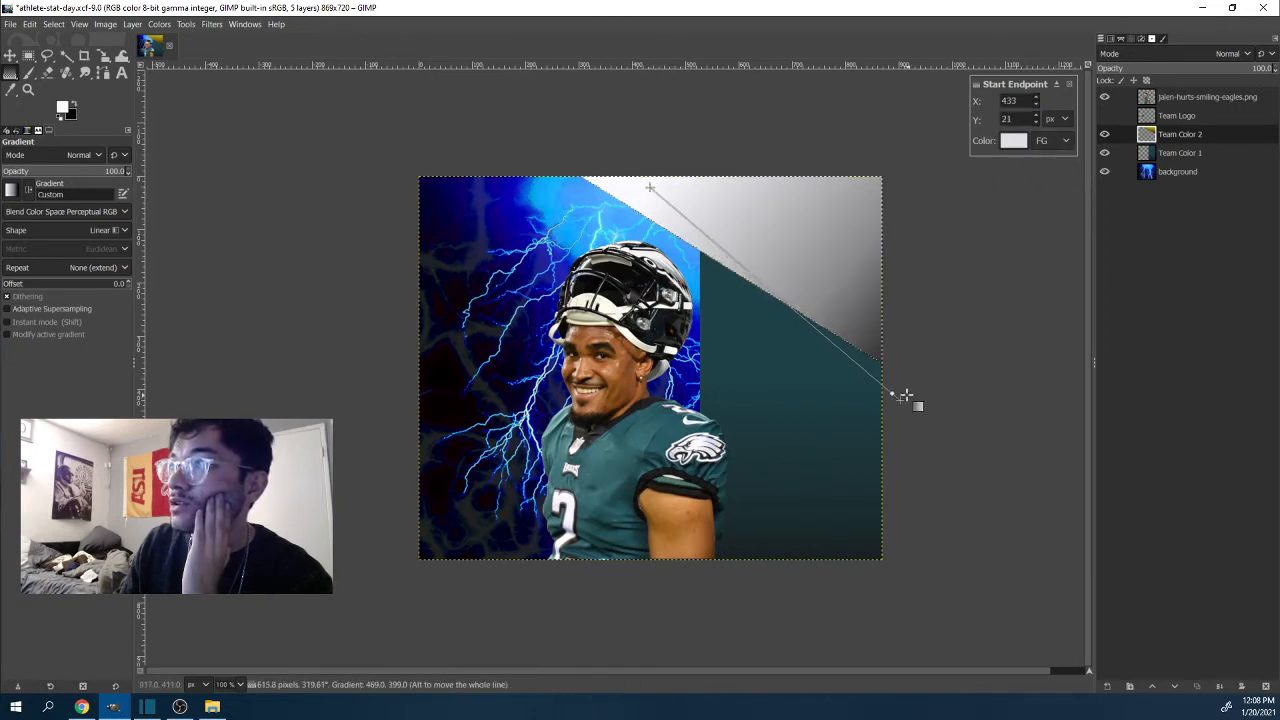
{"action": "left_click_drag", "start_coordinate": [900, 400], "coordinate": [924, 425]}
{"action": "left_click_drag", "start_coordinate": [652, 190], "coordinate": [620, 163]}
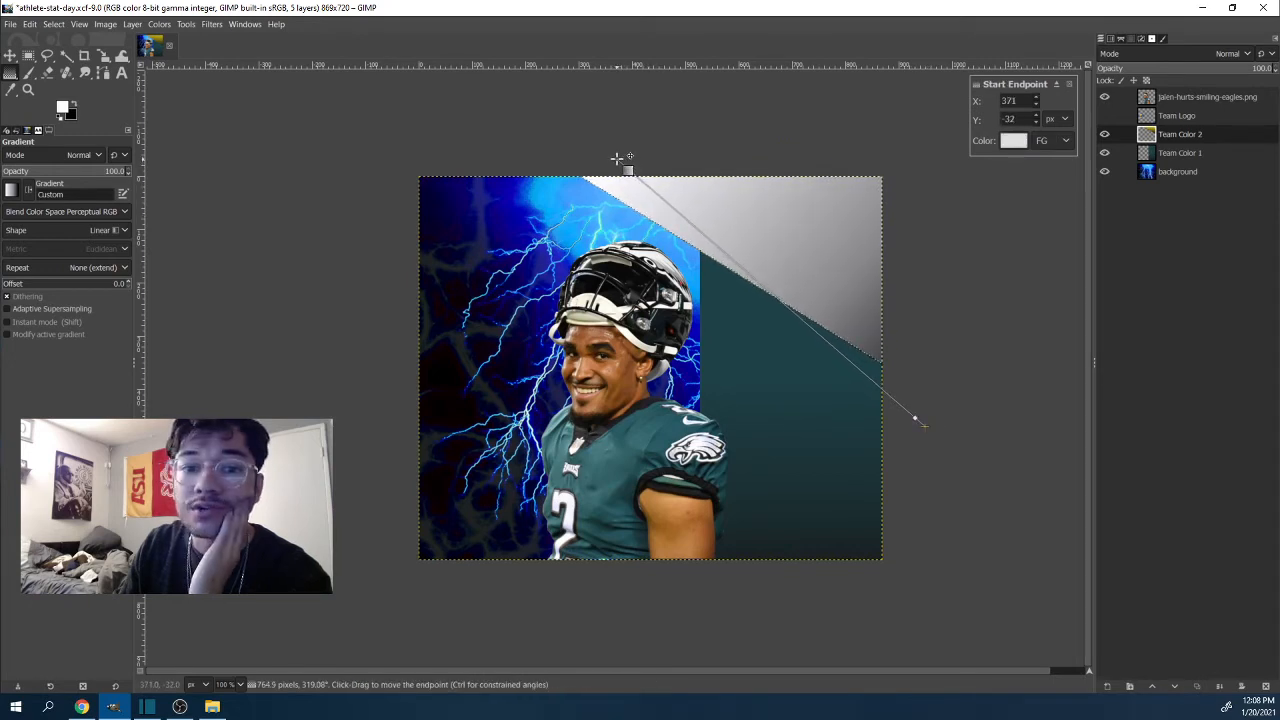
{"action": "key", "text": "Return"}
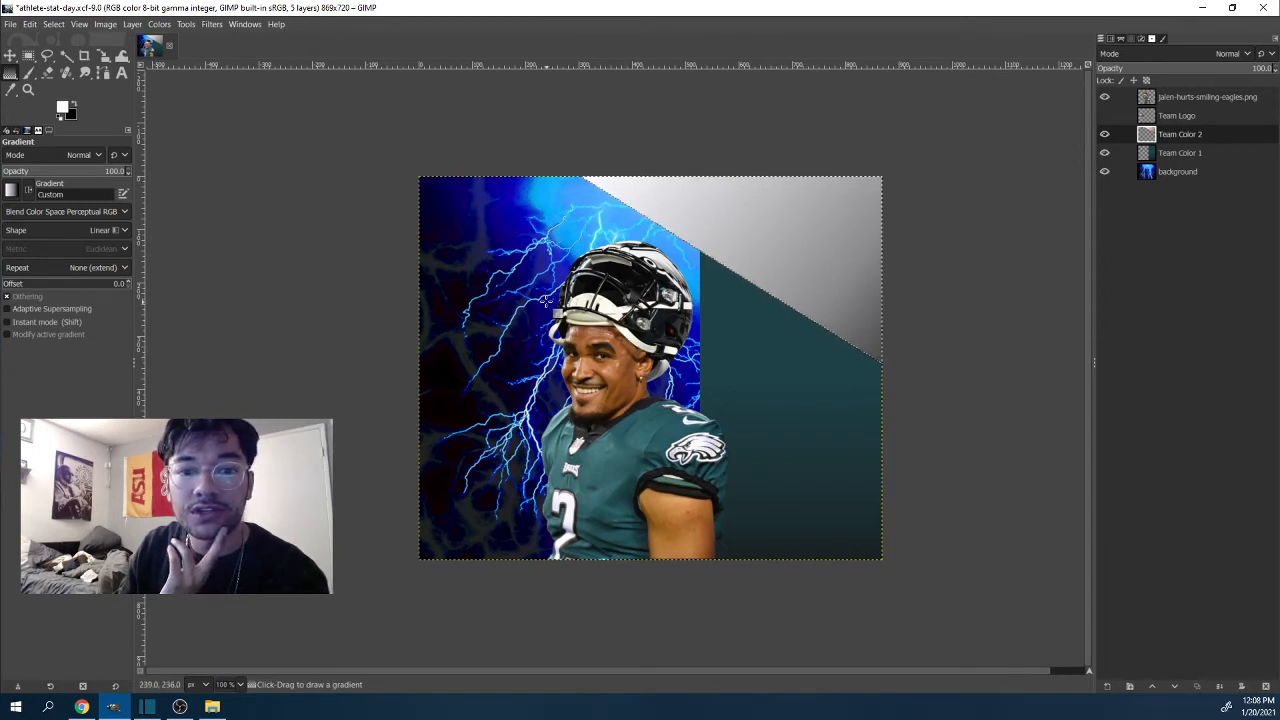
Step: Make the hidden Team Logo layer the active layer
{"action": "left_click", "coordinate": [1180, 152]}
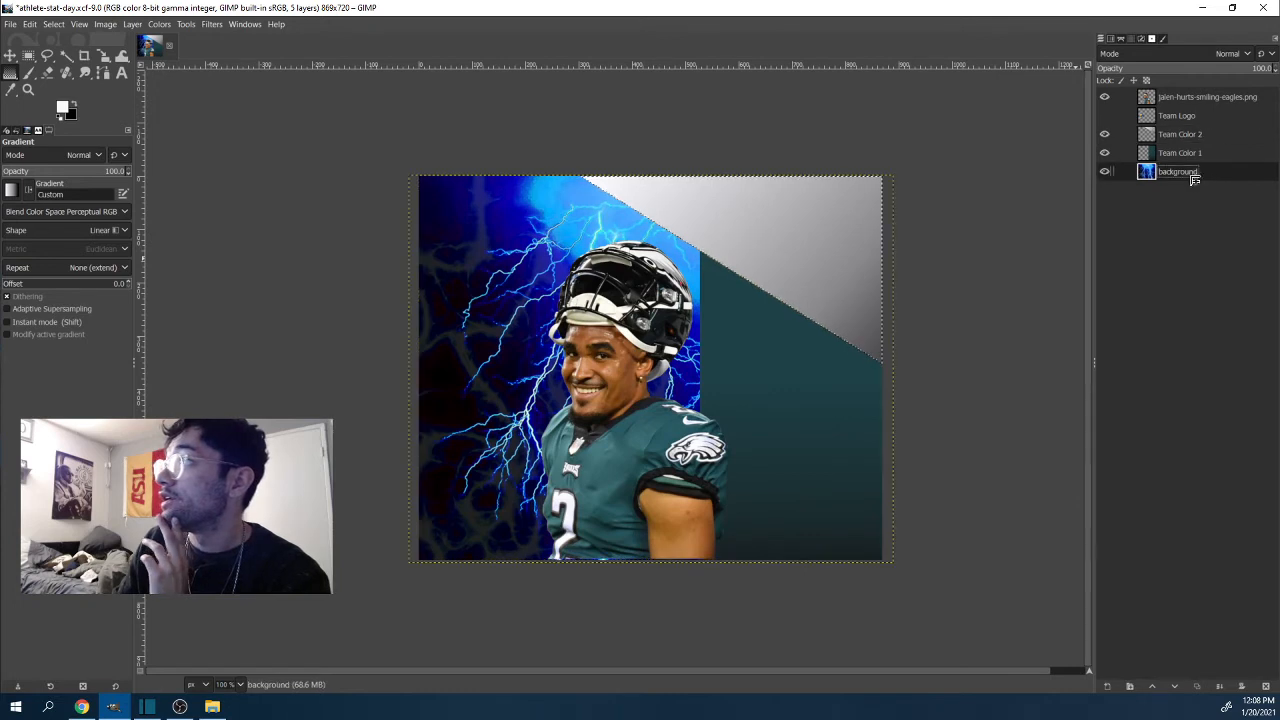
{"action": "left_click", "coordinate": [1177, 134]}
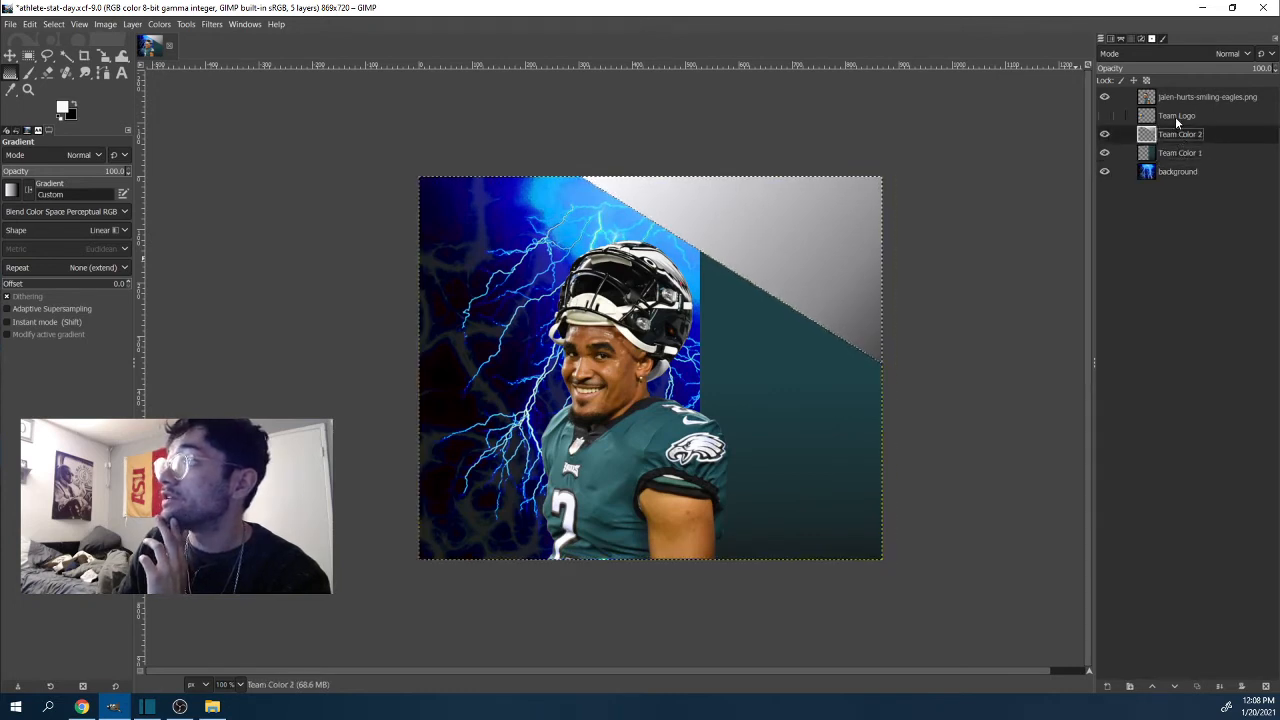
{"action": "left_click", "coordinate": [1175, 116]}
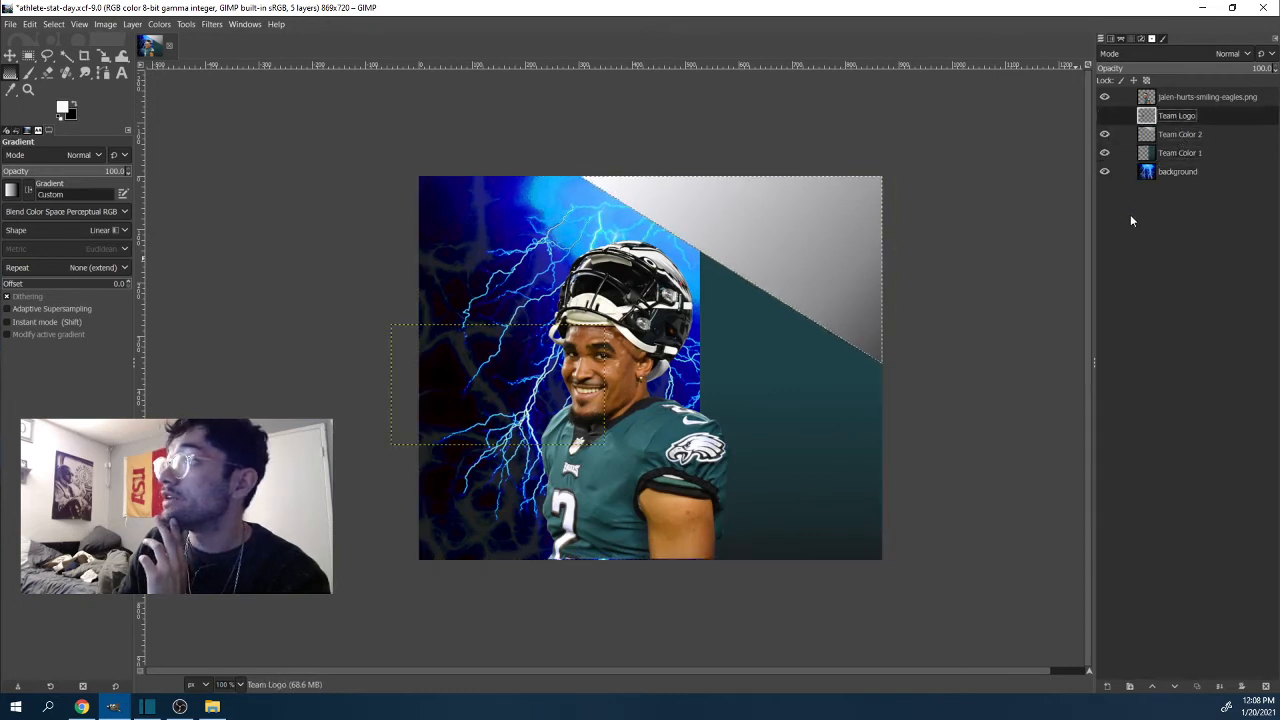
Step: Browse to the Gimp Photos folder in Pictures to find a logo image to open as a layer
{"action": "left_click", "coordinate": [10, 25]}
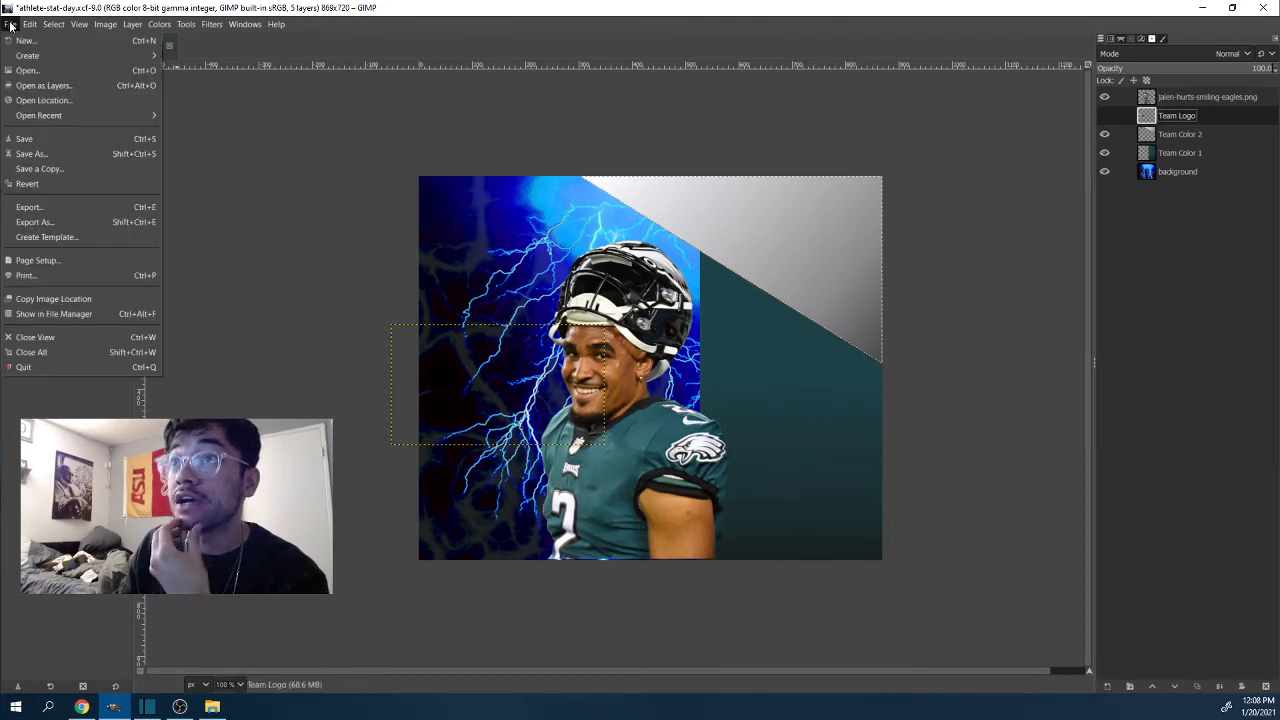
{"action": "left_click", "coordinate": [44, 87]}
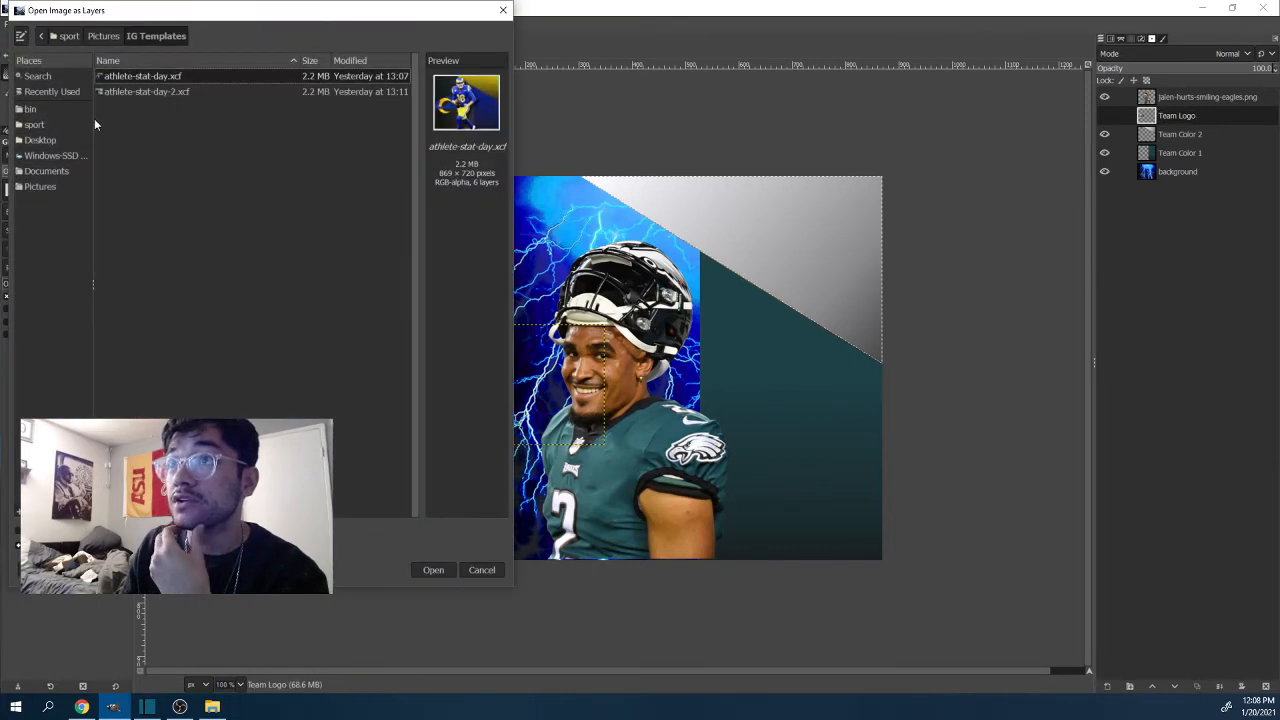
{"action": "left_click", "coordinate": [47, 171]}
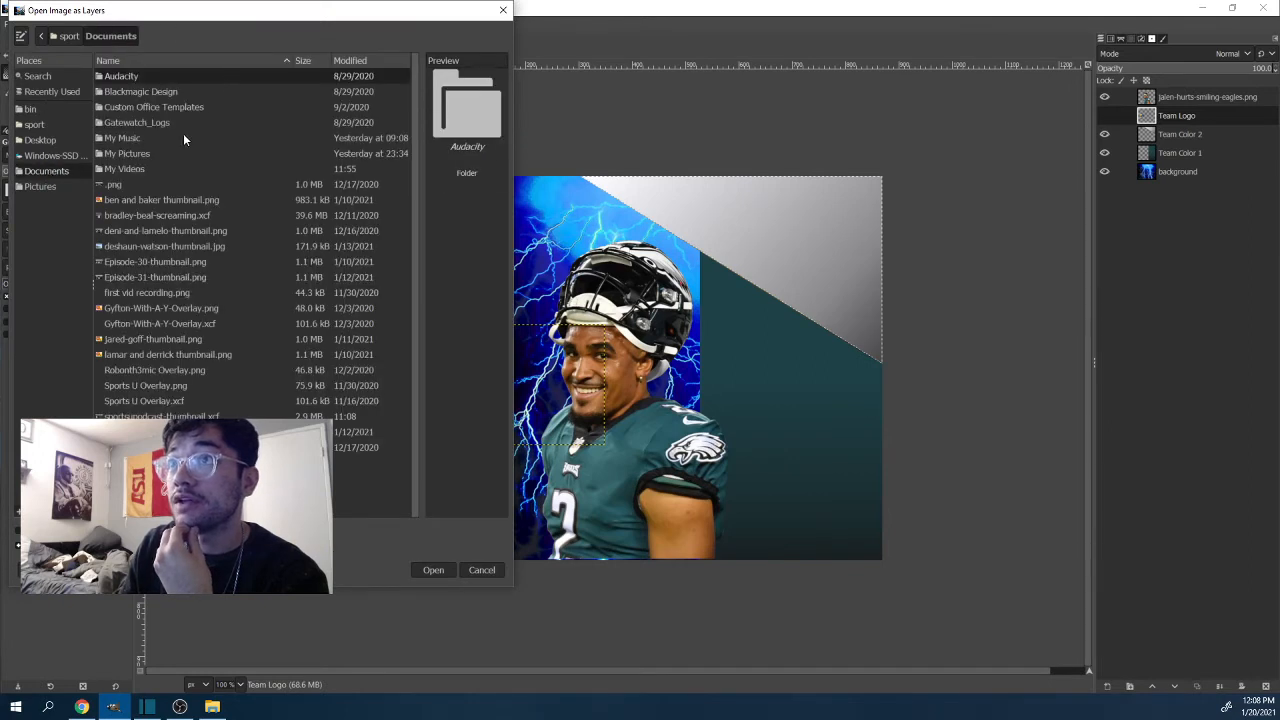
{"action": "left_click", "coordinate": [130, 153]}
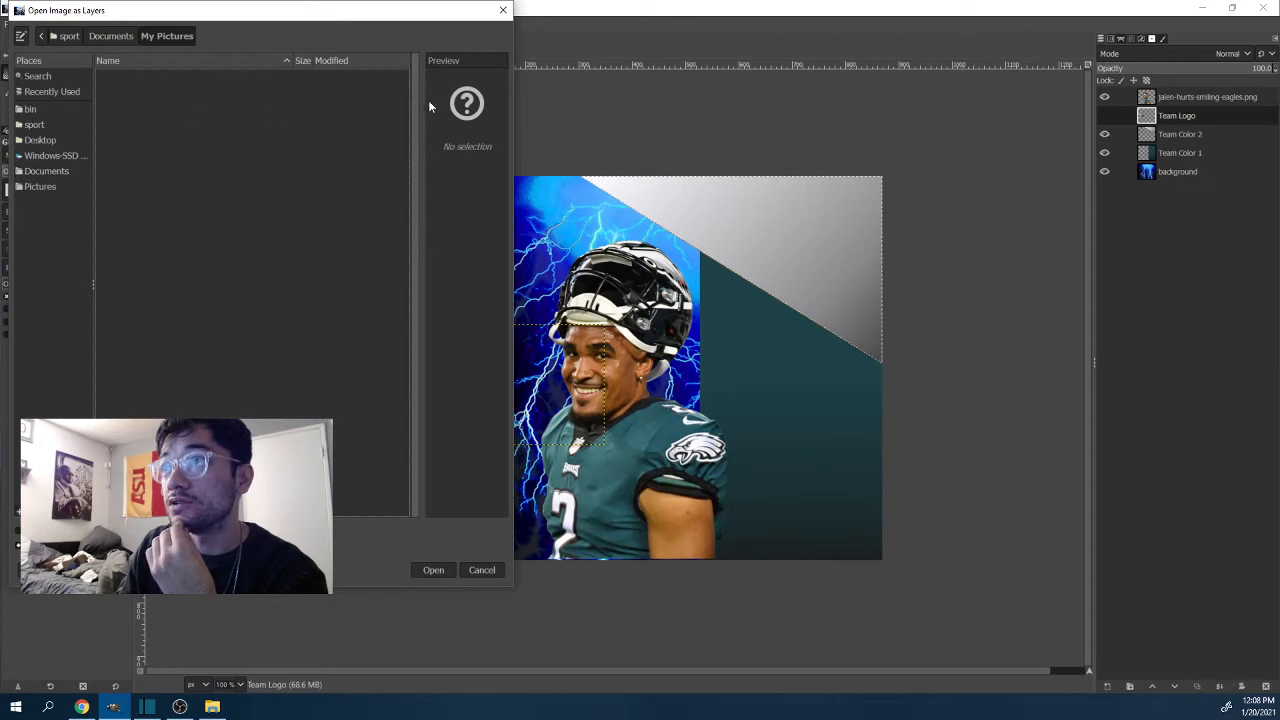
{"action": "left_click", "coordinate": [42, 186]}
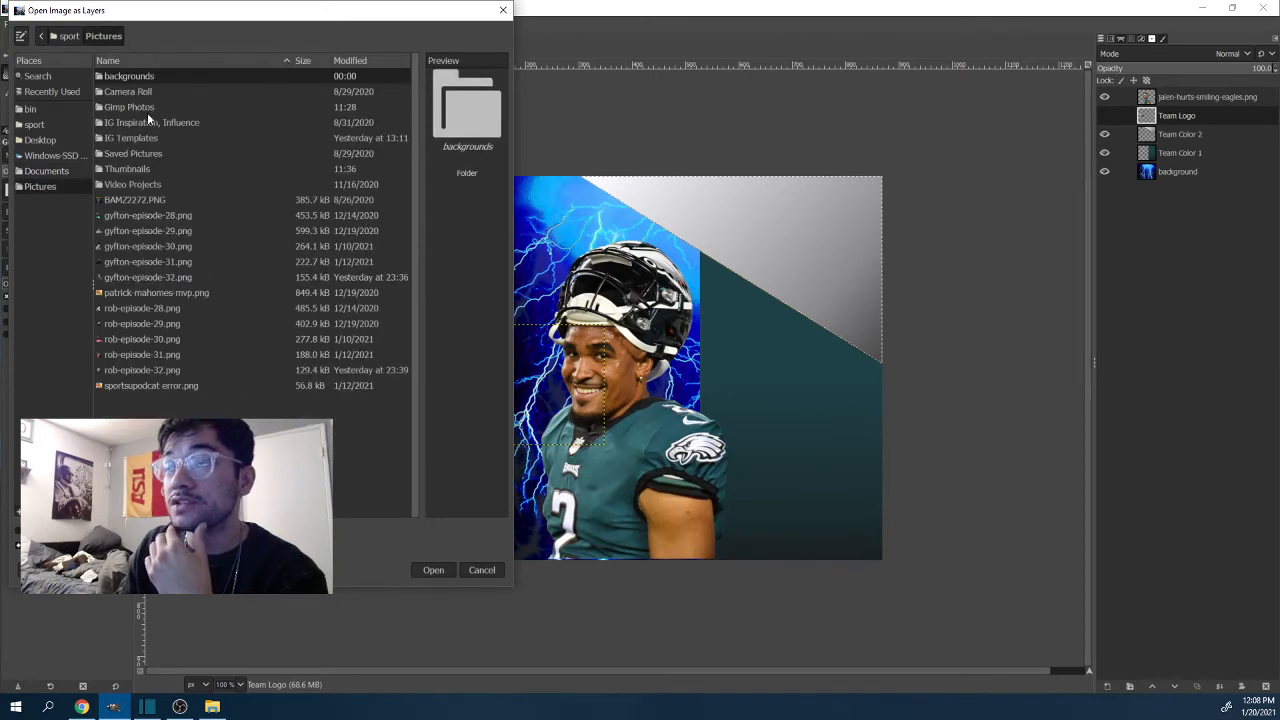
{"action": "double_click", "coordinate": [144, 94]}
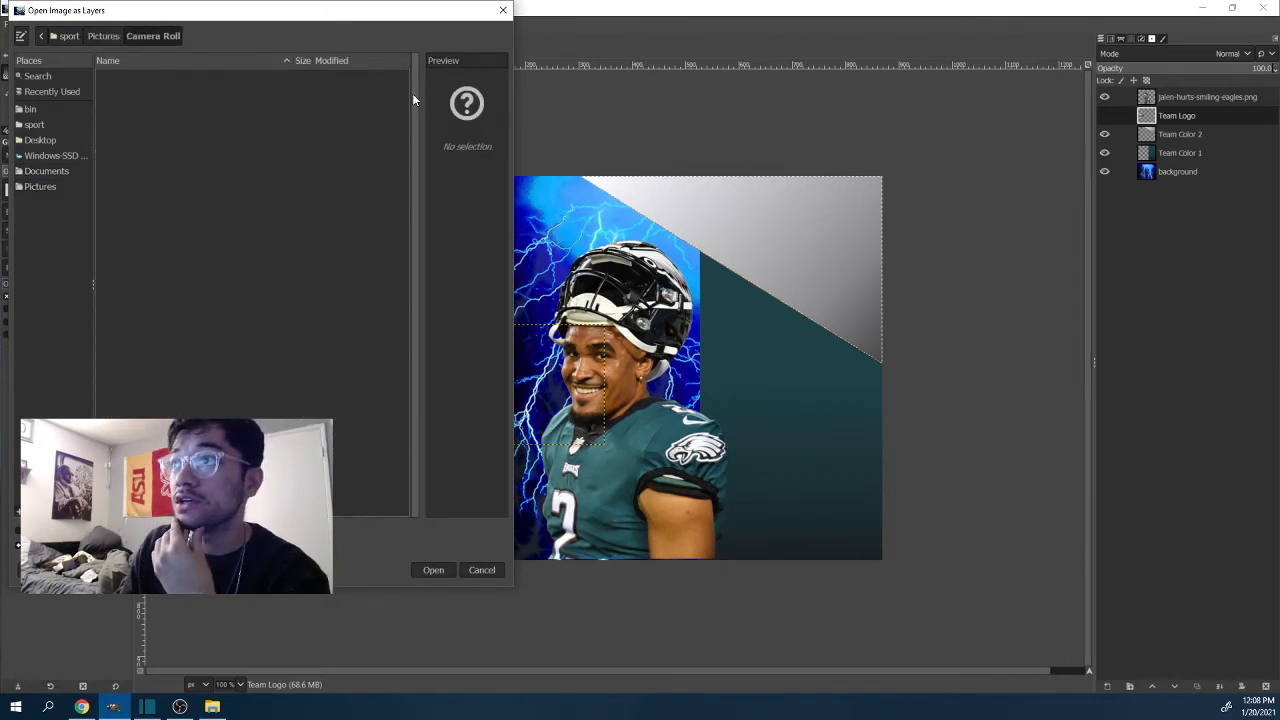
{"action": "left_click", "coordinate": [42, 176]}
{"action": "left_click", "coordinate": [45, 186]}
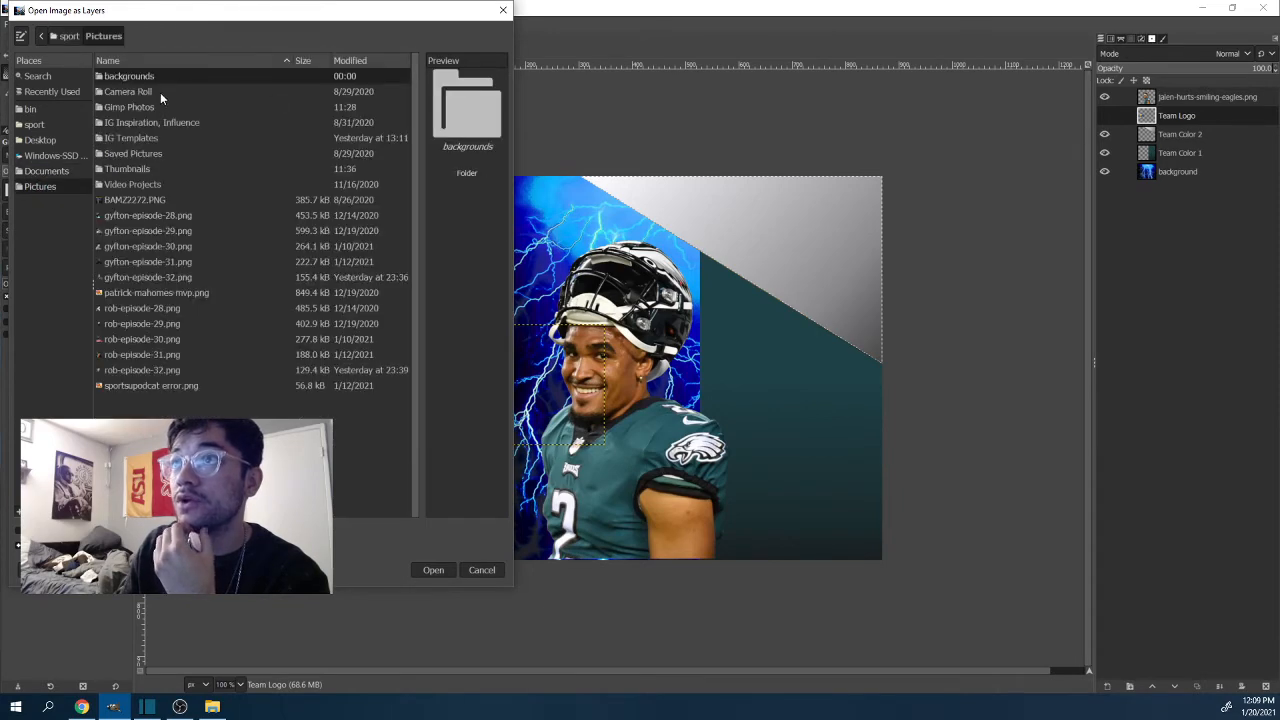
{"action": "double_click", "coordinate": [158, 94]}
Step: Try opening packers-logo.jpg from Gimp Photos as a new layer and undo the import
{"action": "left_click_drag", "start_coordinate": [413, 90], "coordinate": [427, 221]}
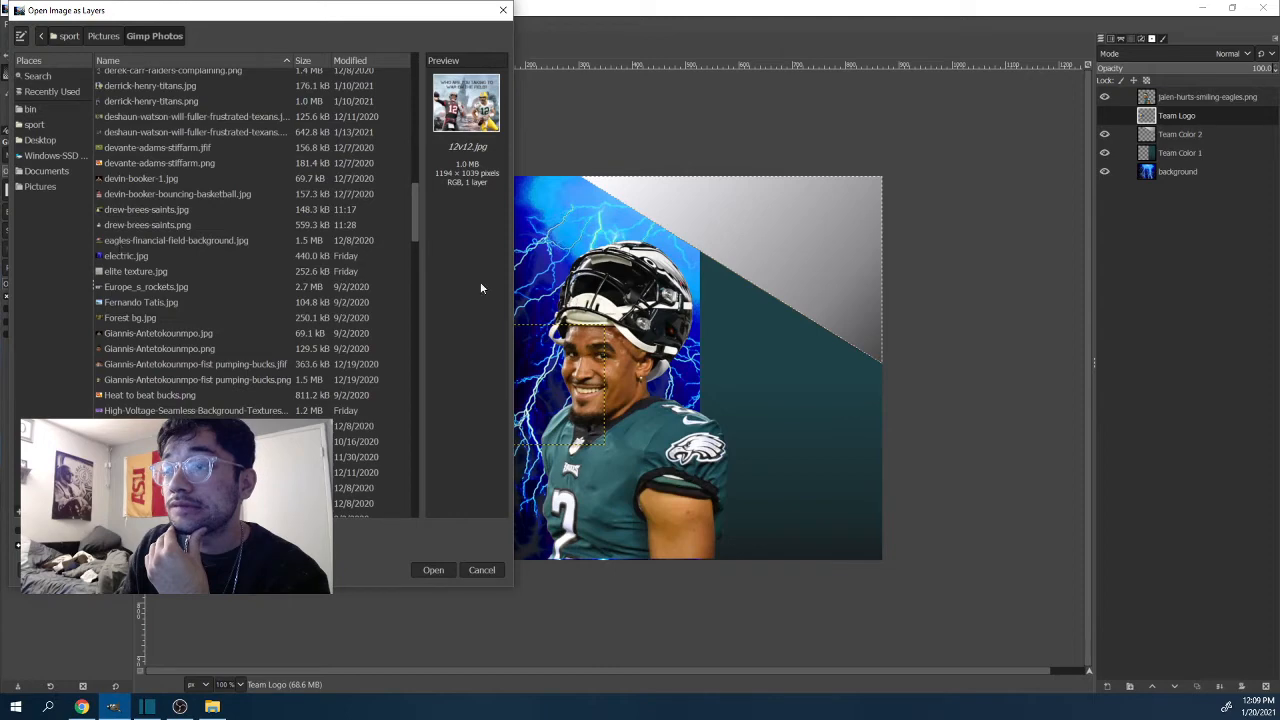
{"action": "left_click_drag", "start_coordinate": [414, 211], "coordinate": [443, 390]}
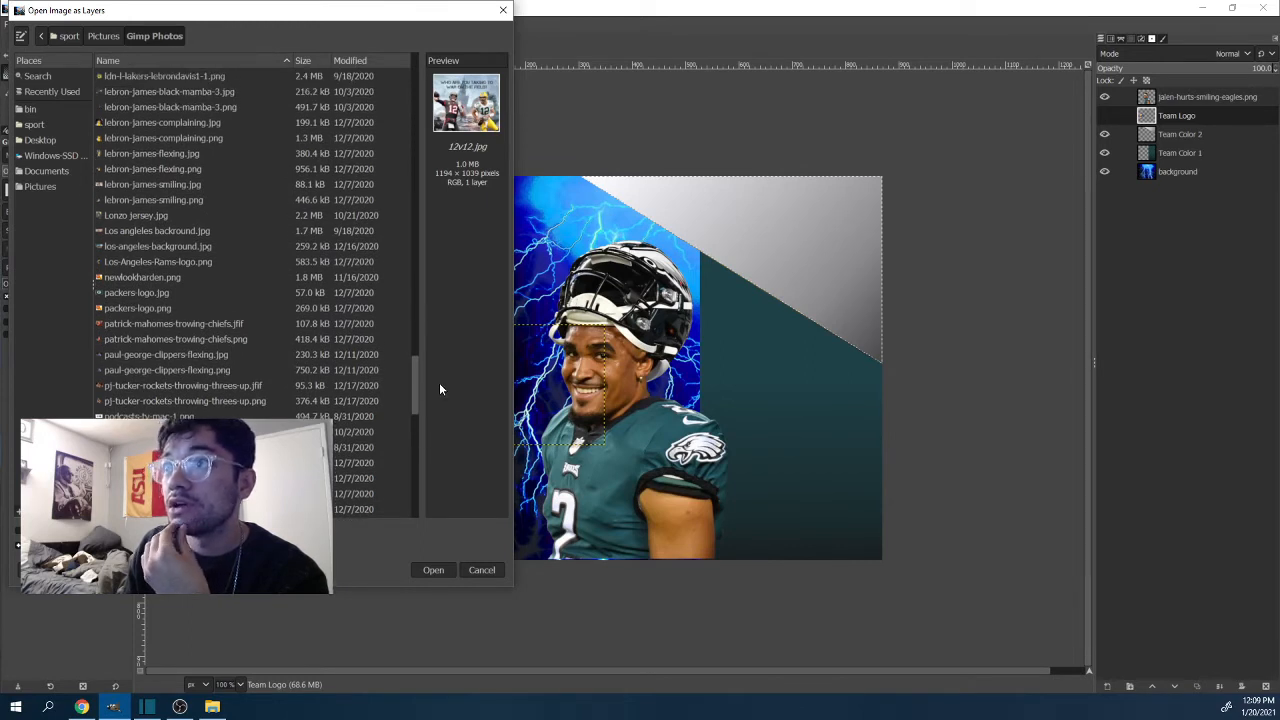
{"action": "left_click_drag", "start_coordinate": [416, 376], "coordinate": [430, 223]}
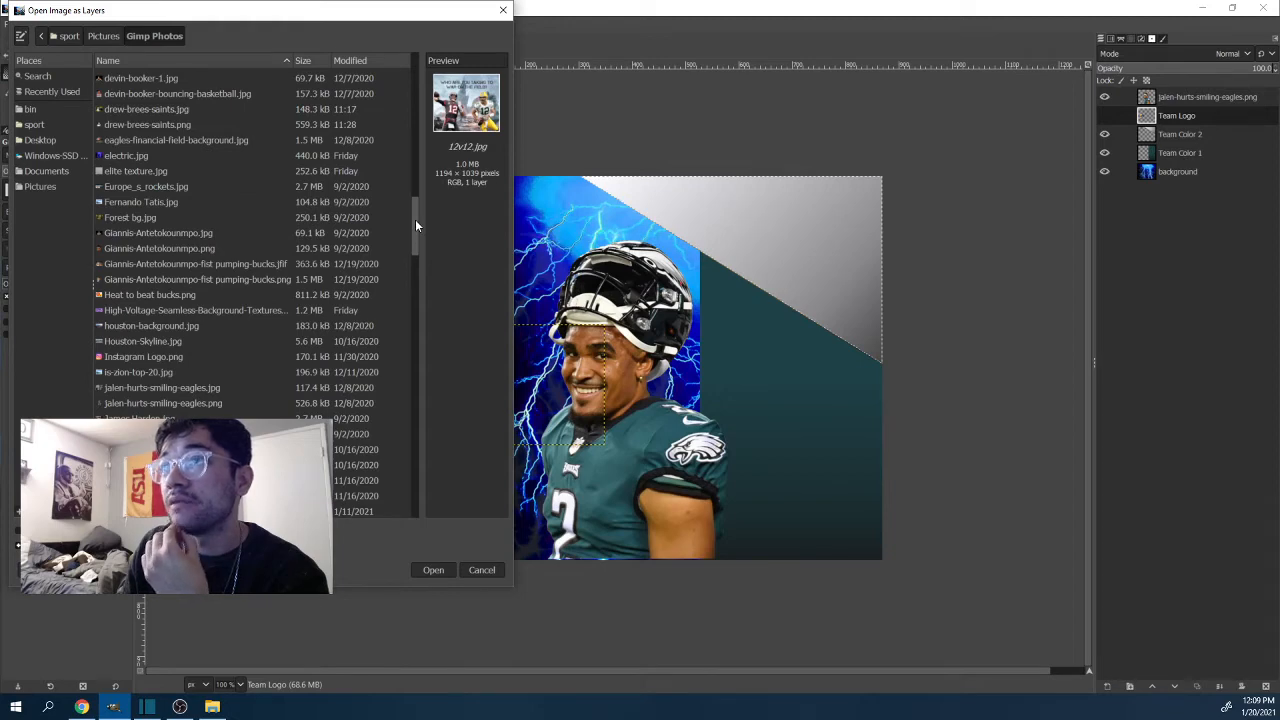
{"action": "left_click_drag", "start_coordinate": [415, 219], "coordinate": [431, 368]}
{"action": "left_click", "coordinate": [390, 412]}
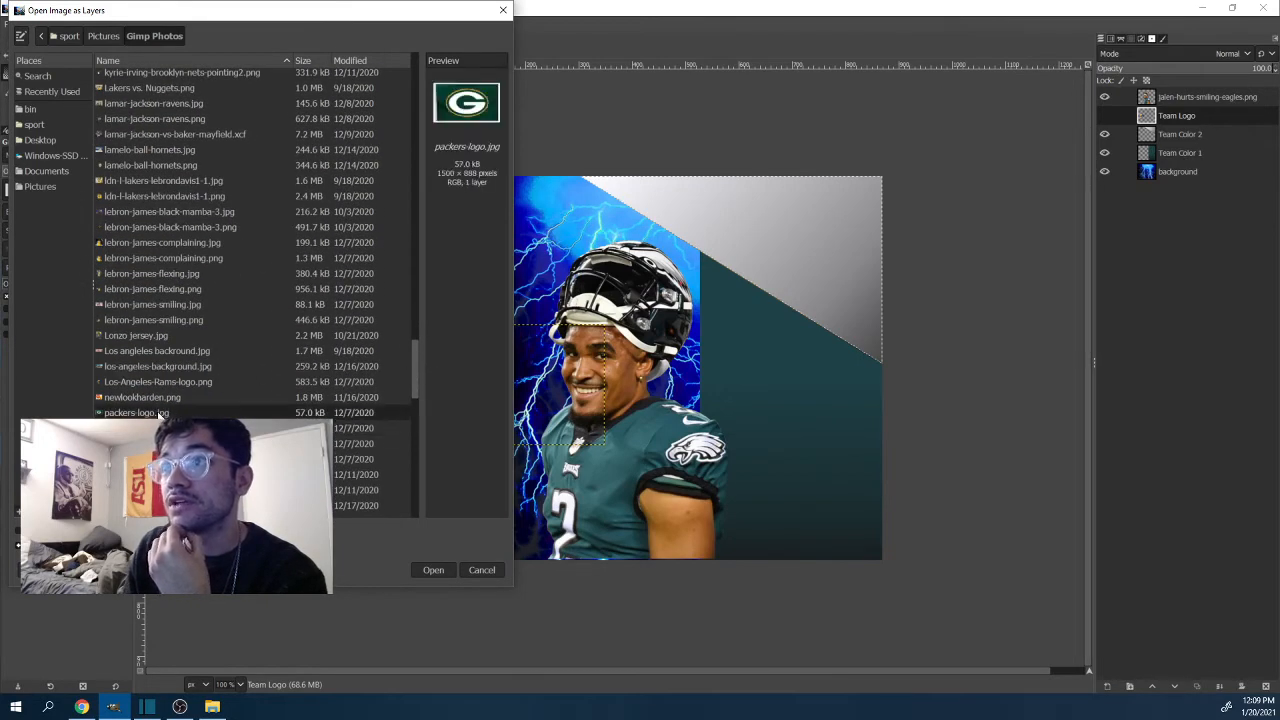
{"action": "left_click", "coordinate": [433, 570]}
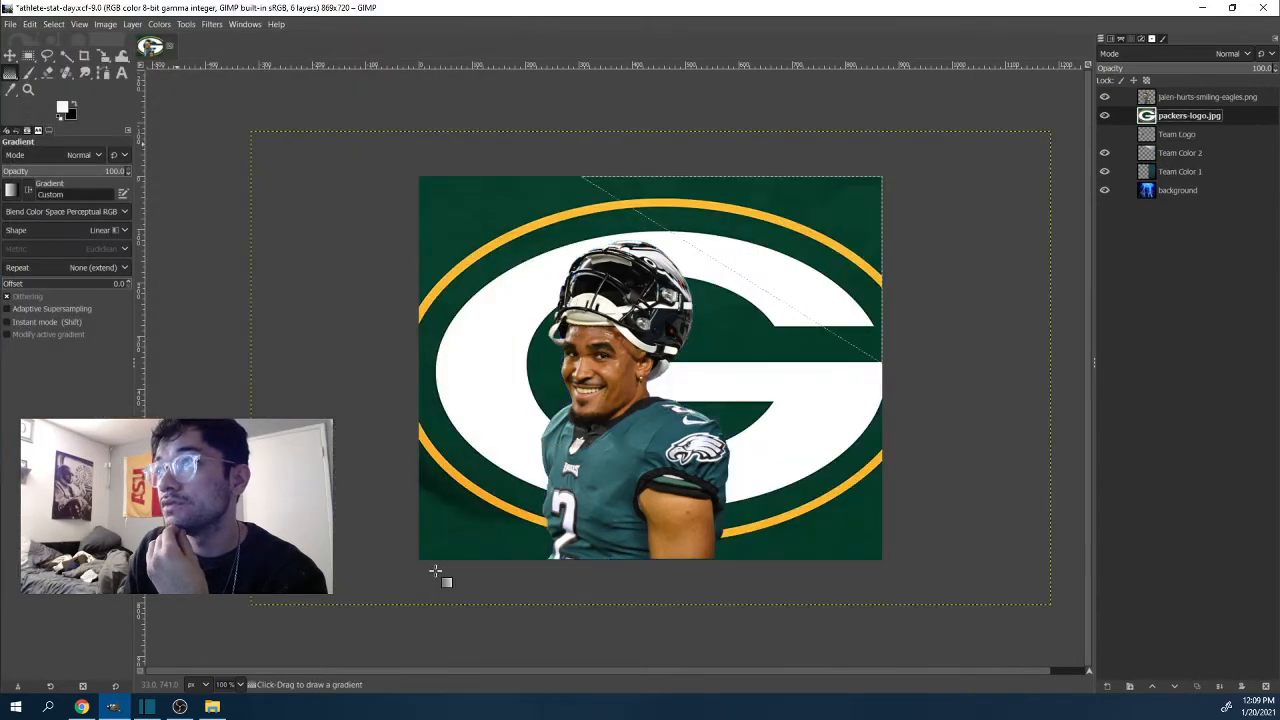
{"action": "left_click", "coordinate": [30, 24]}
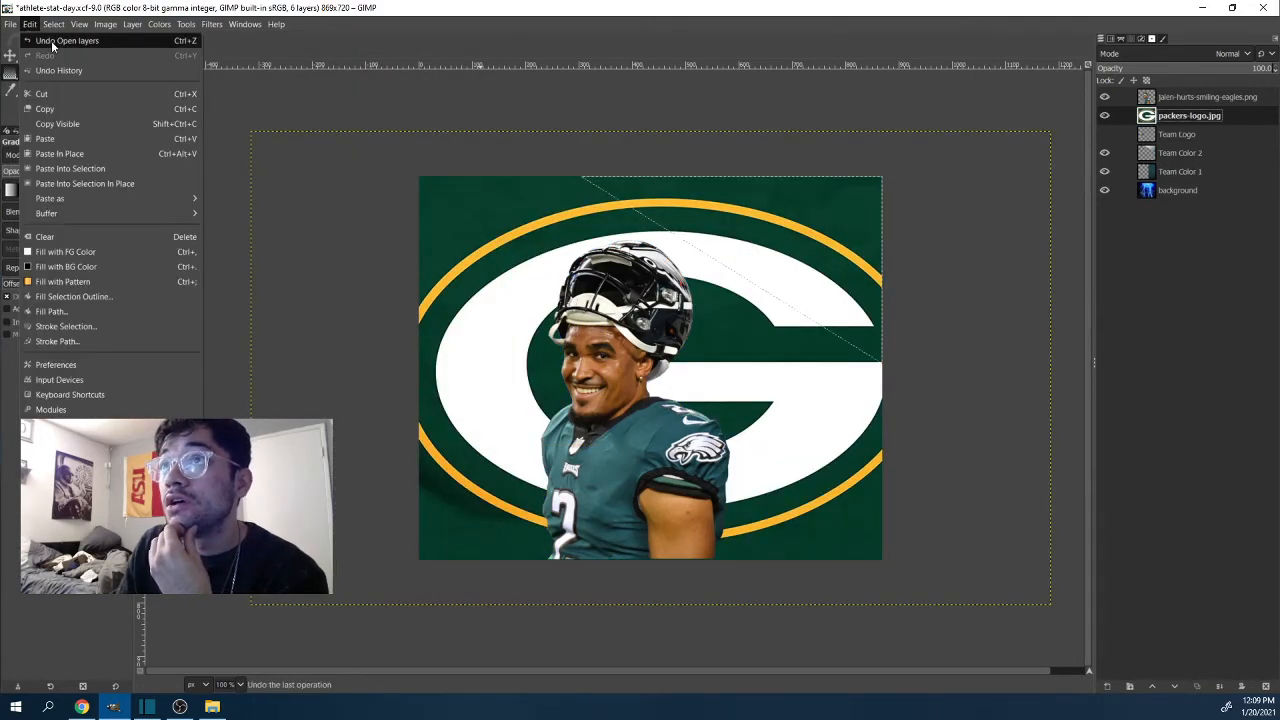
{"action": "left_click", "coordinate": [52, 41]}
Step: Open packers-logo.png from the Gimp Photos folder in Pictures as a new layer above Team Logo
{"action": "left_click", "coordinate": [12, 24]}
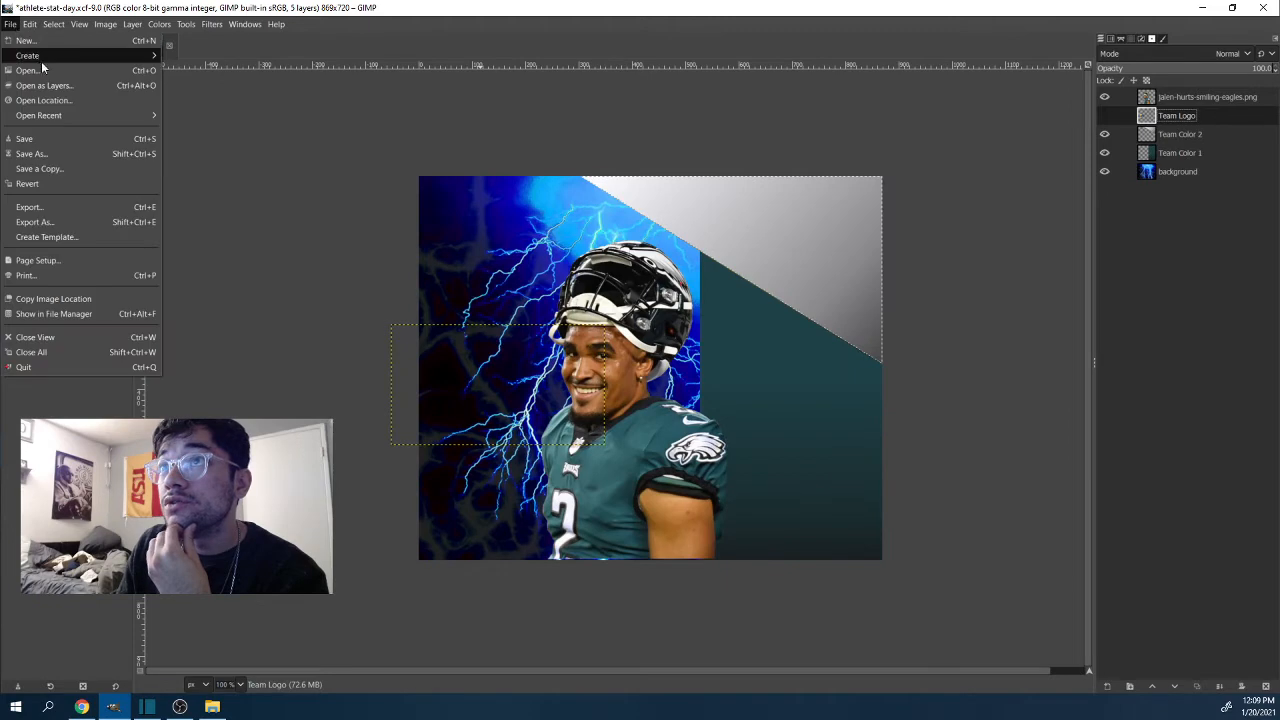
{"action": "left_click", "coordinate": [52, 88]}
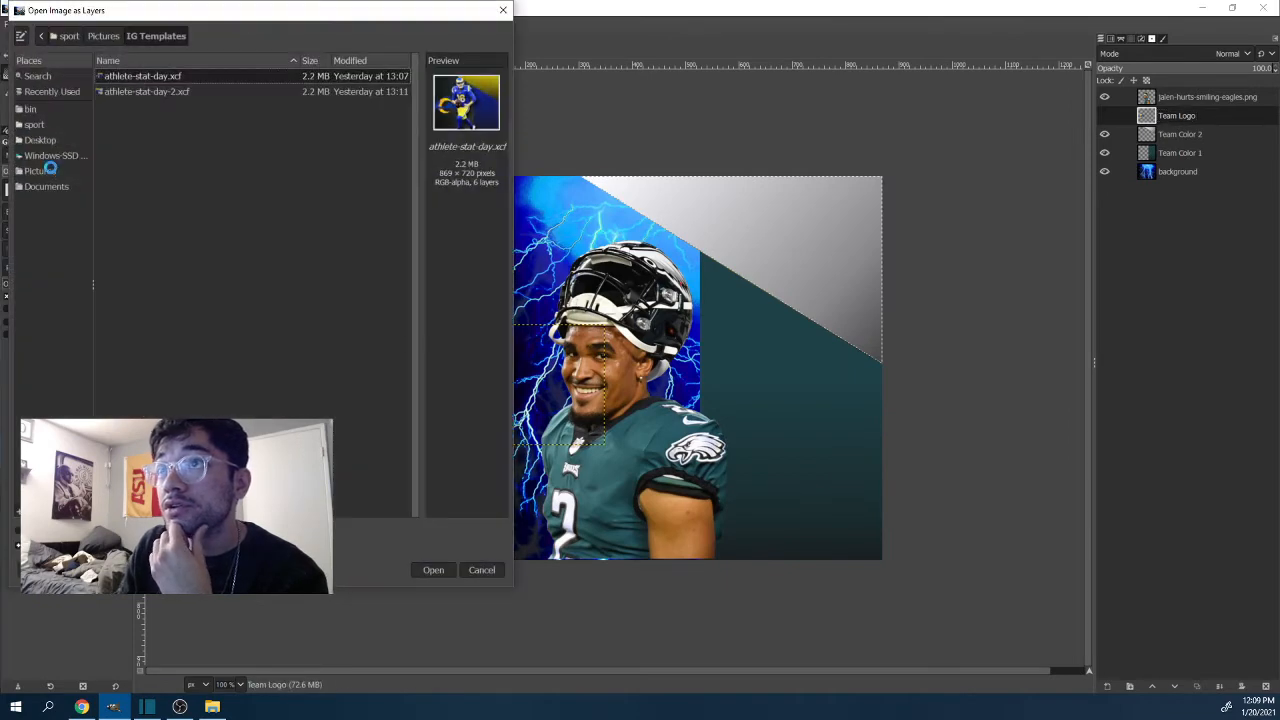
{"action": "left_click", "coordinate": [44, 170]}
{"action": "left_click", "coordinate": [45, 155]}
{"action": "left_click", "coordinate": [40, 140]}
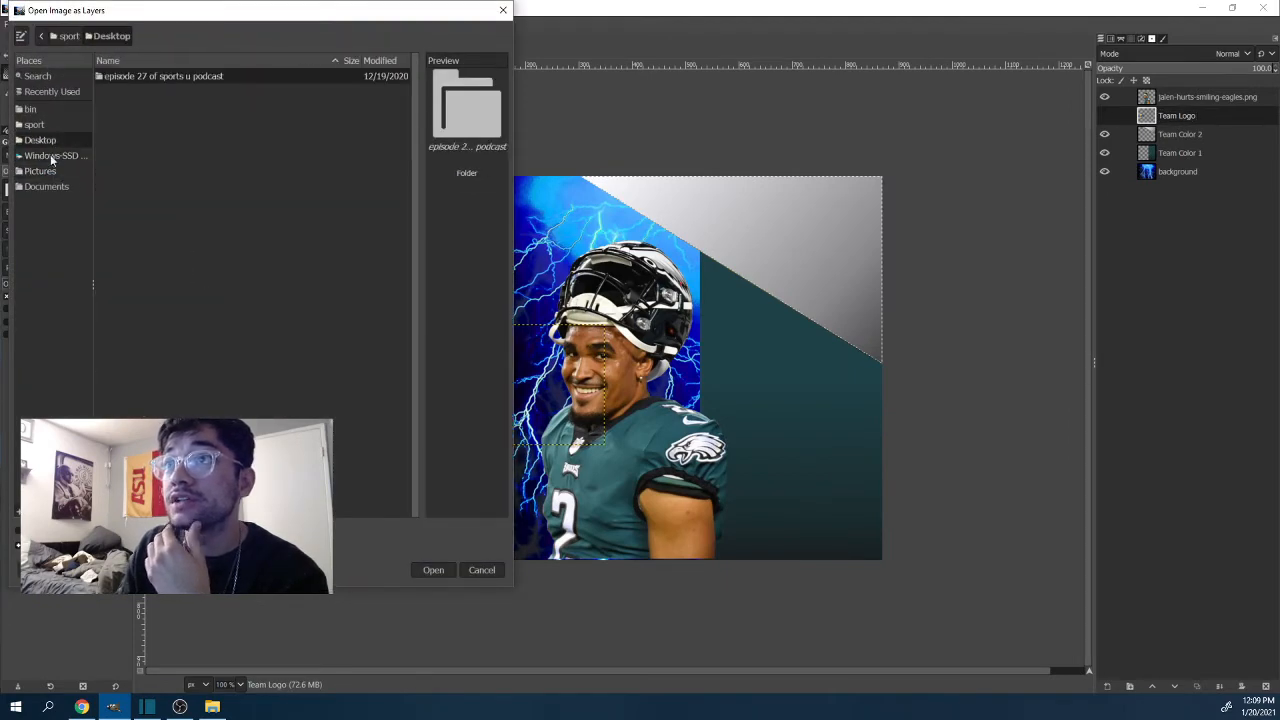
{"action": "left_click", "coordinate": [57, 184]}
{"action": "left_click", "coordinate": [40, 171]}
{"action": "double_click", "coordinate": [125, 102]}
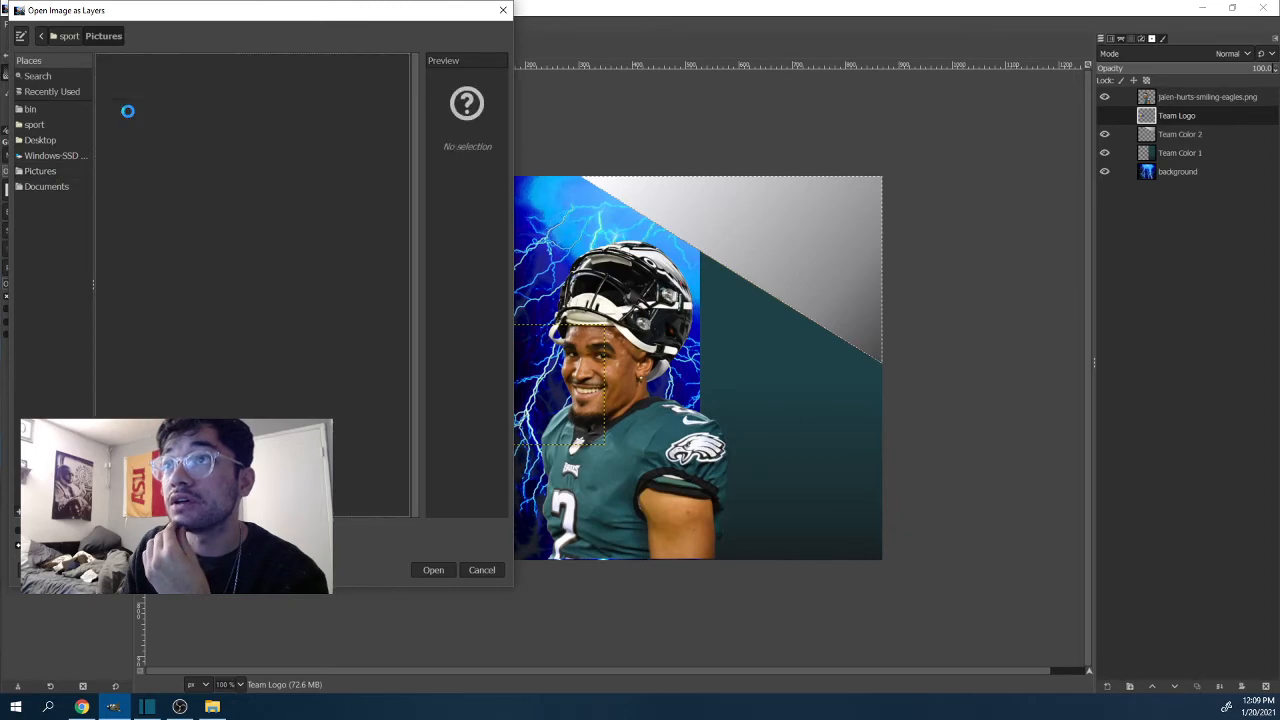
{"action": "left_click_drag", "start_coordinate": [416, 96], "coordinate": [436, 412]}
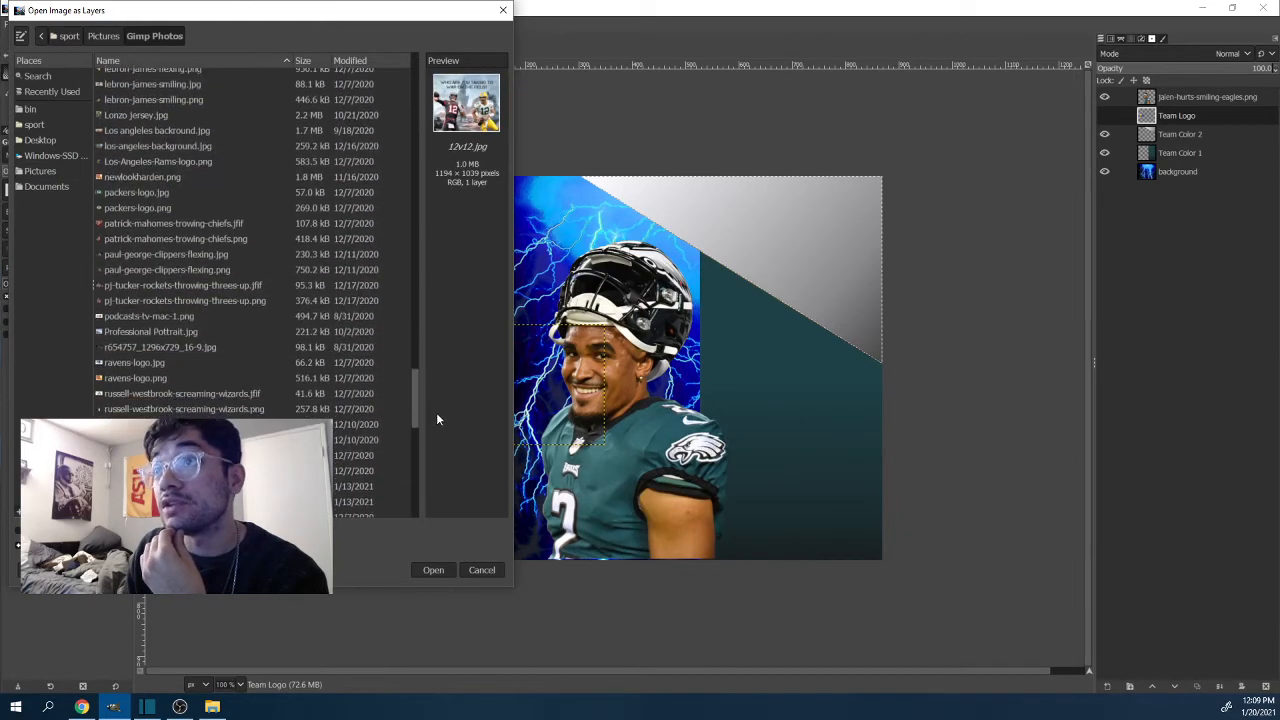
{"action": "left_click", "coordinate": [174, 343]}
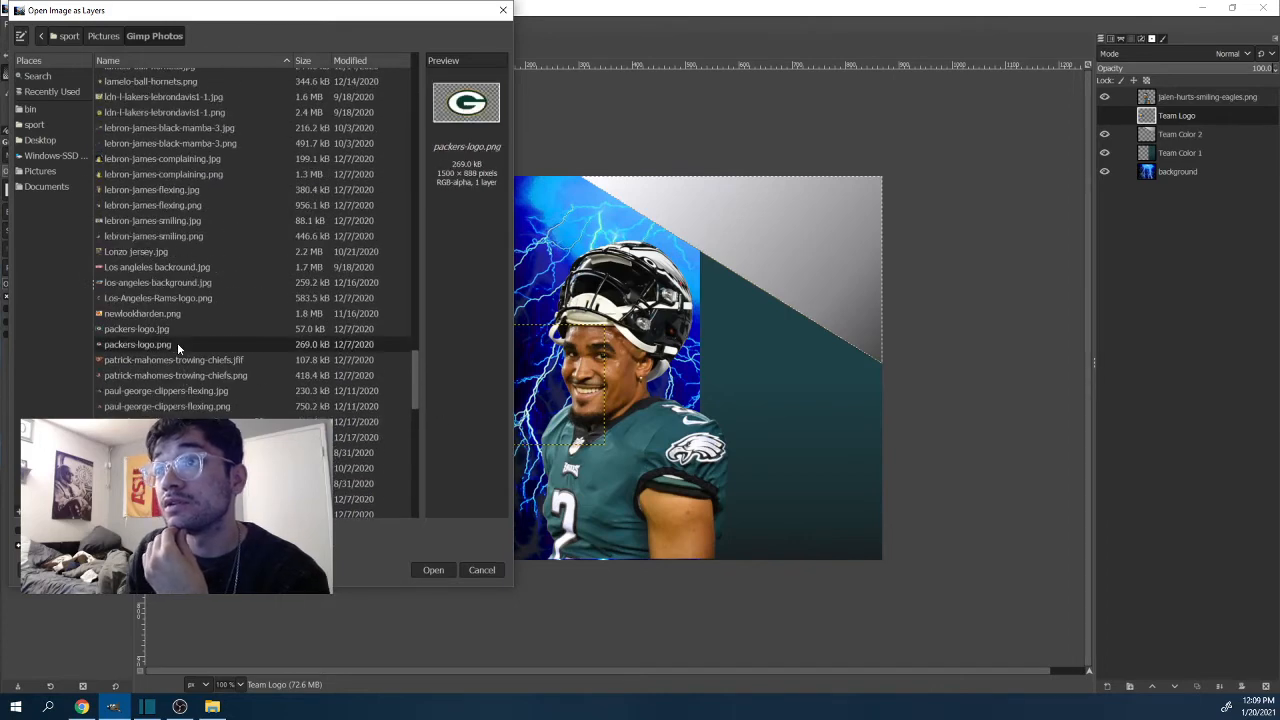
{"action": "left_click", "coordinate": [433, 570]}
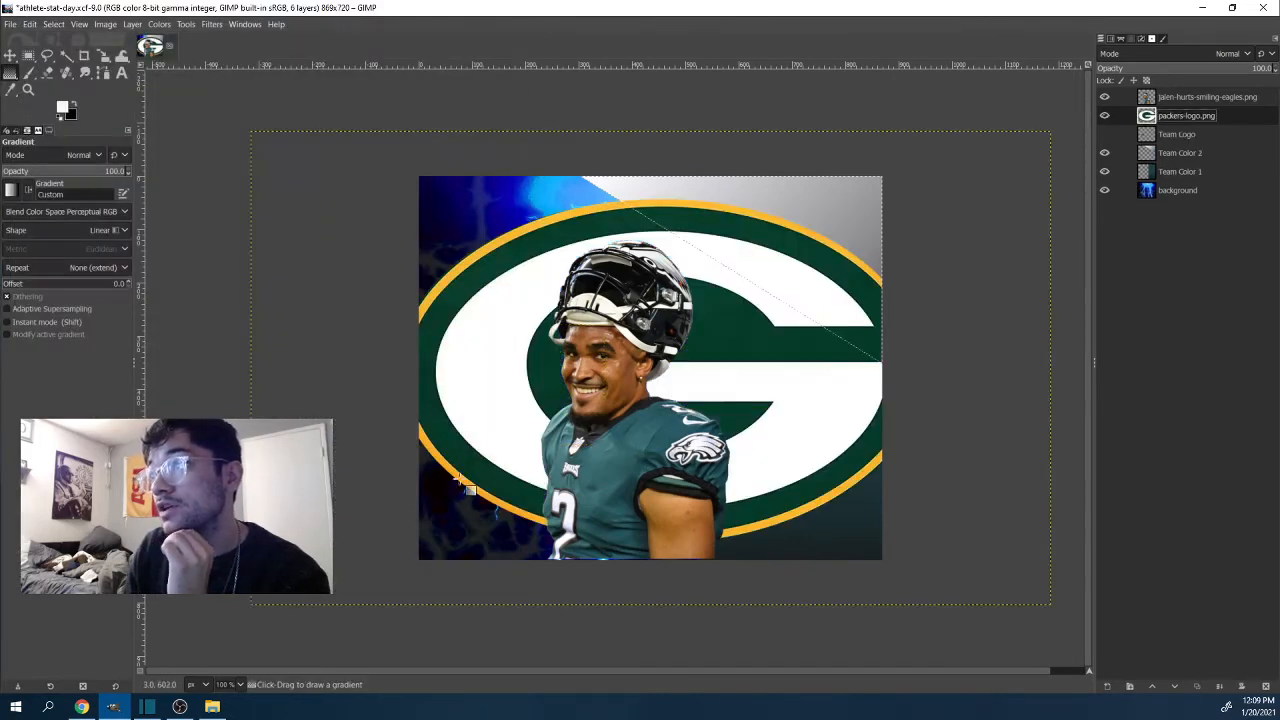
Step: Make packers-logo.png the active layer for scaling and clear the selection around the Team Color 2 area
{"action": "left_click", "coordinate": [106, 55]}
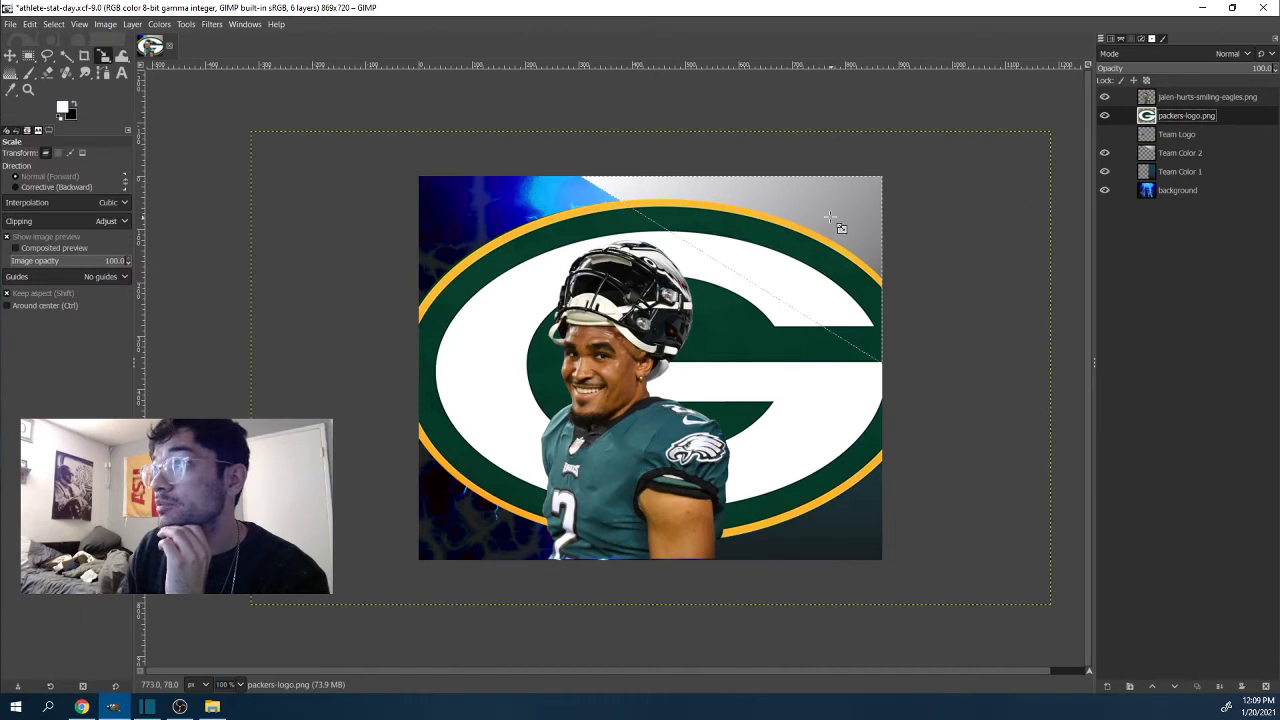
{"action": "left_click", "coordinate": [1177, 97]}
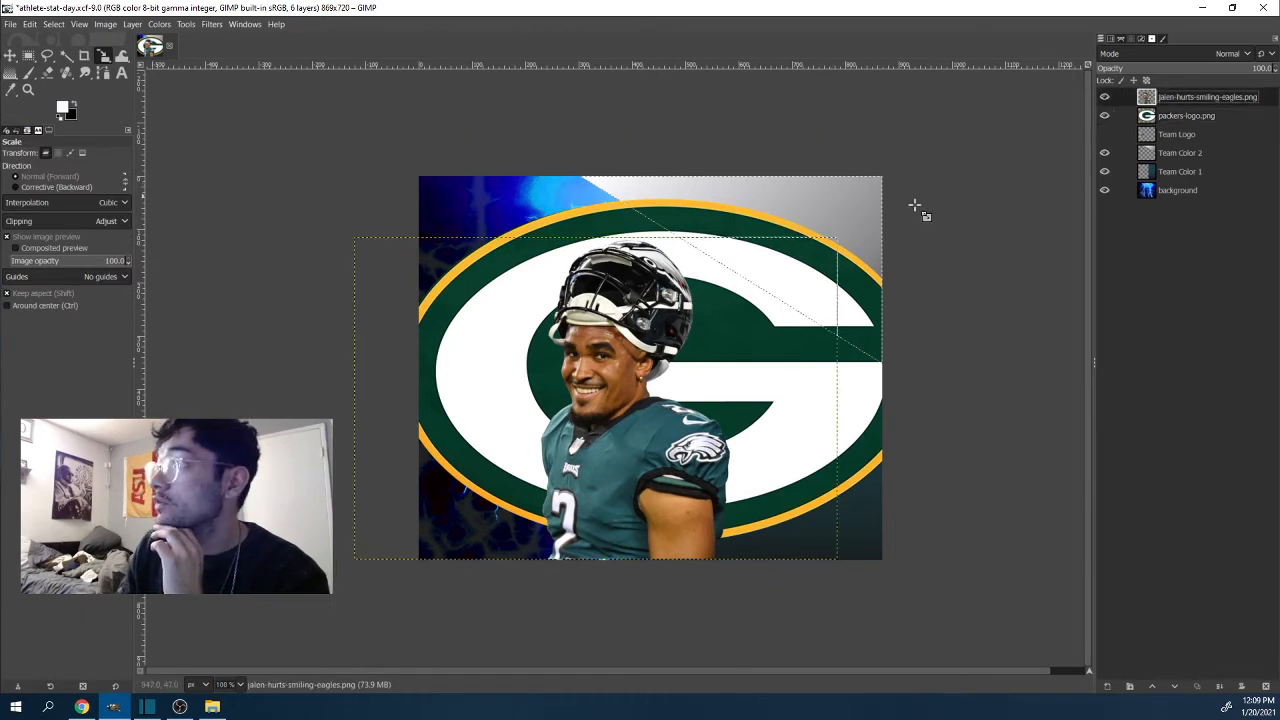
{"action": "left_click", "coordinate": [1190, 115]}
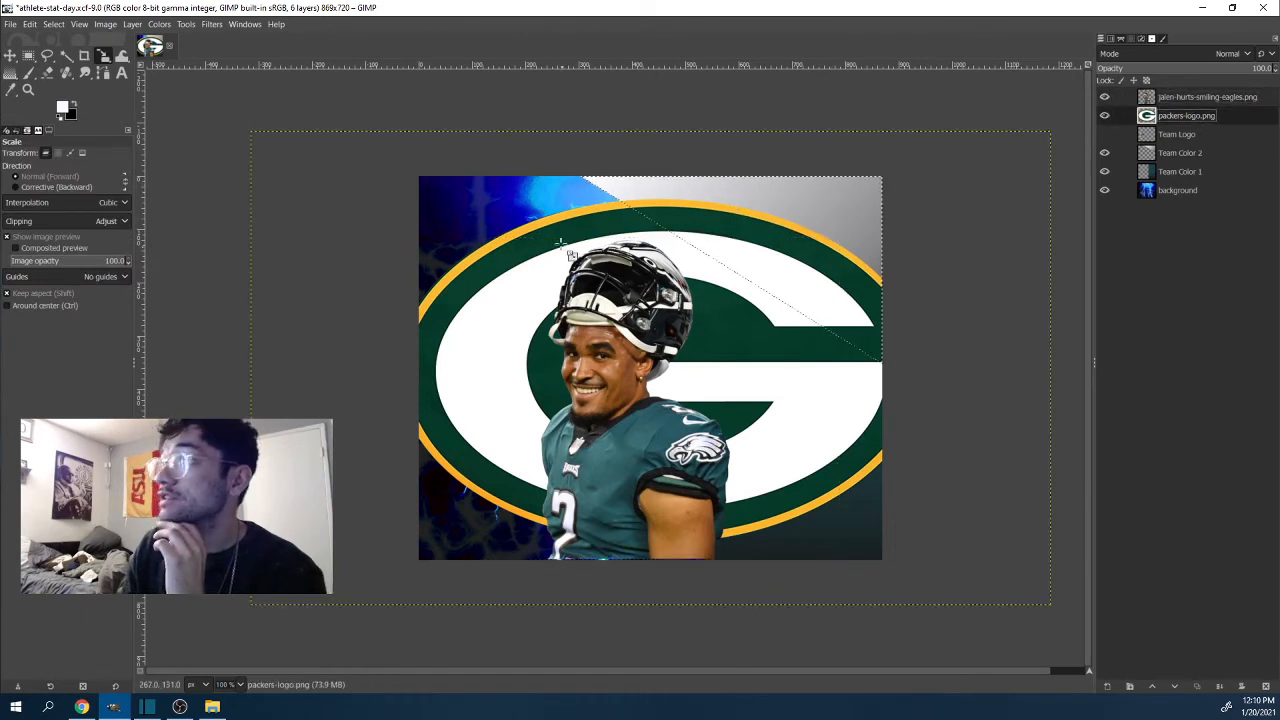
{"action": "left_click", "coordinate": [30, 24]}
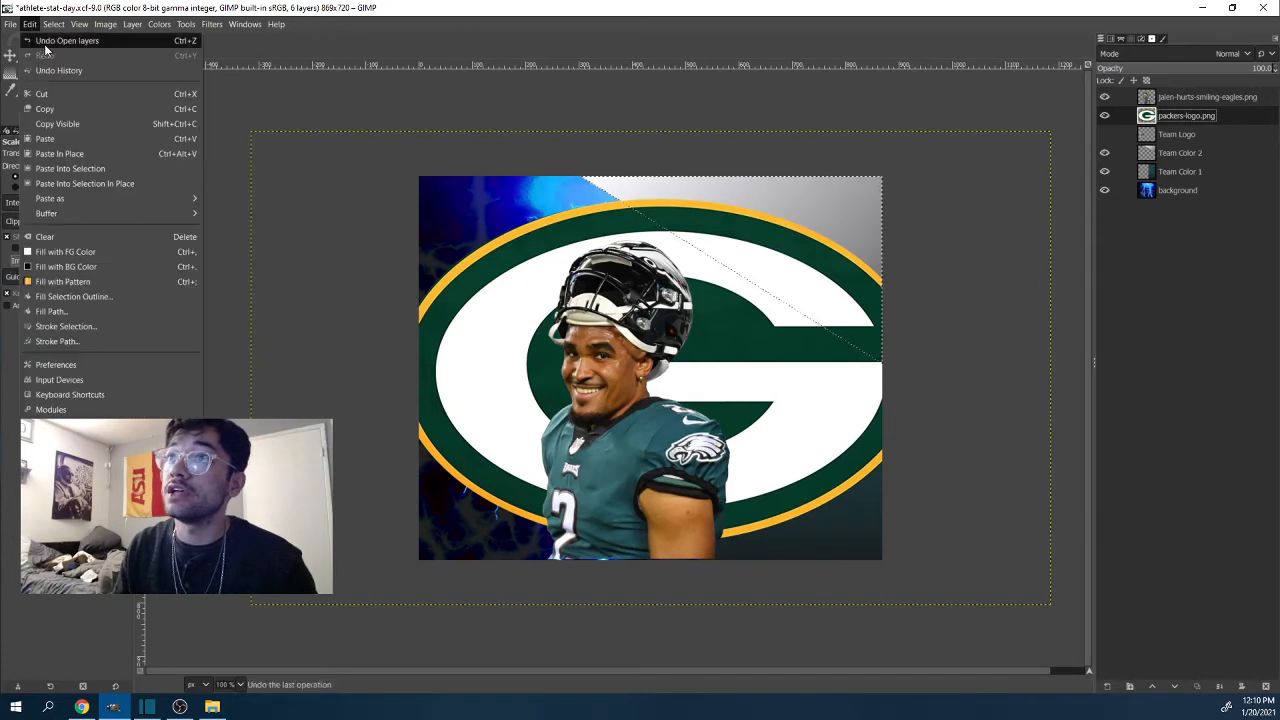
{"action": "left_click", "coordinate": [60, 40]}
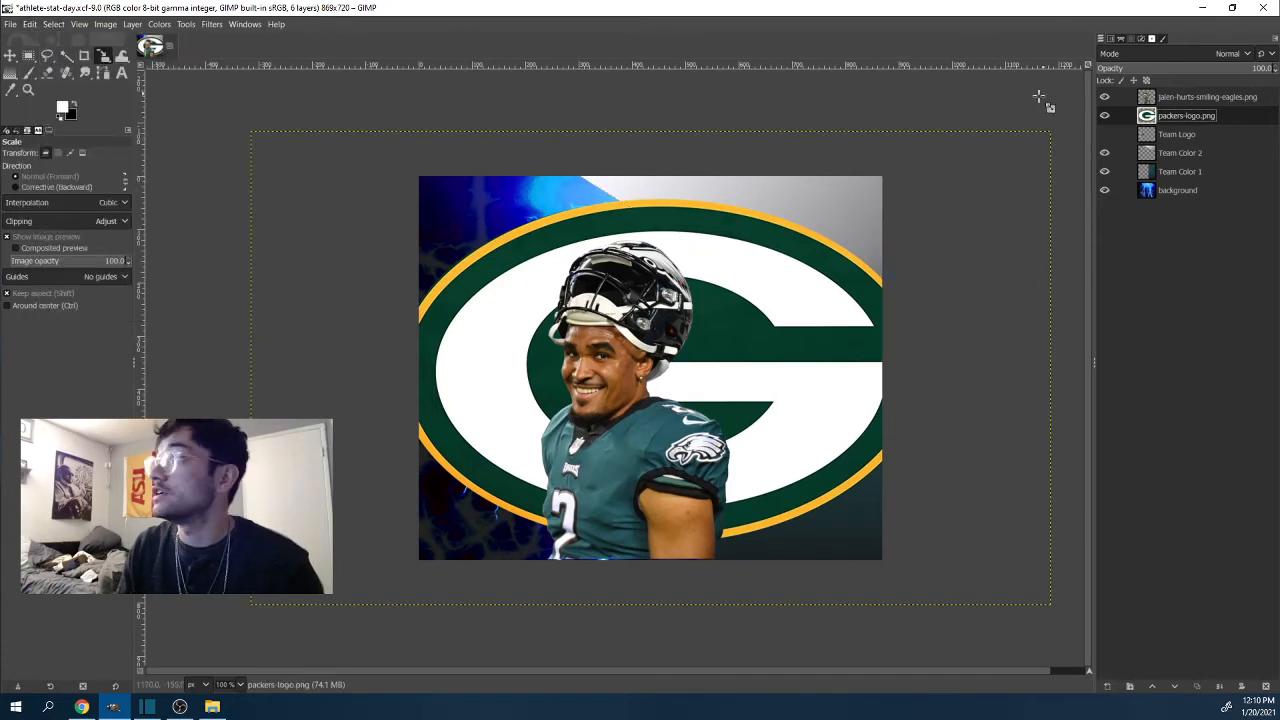
Step: Scale the packers-logo.png layer to 596 × 353 px and place it behind the player's helmet over the lightning
{"action": "left_click_drag", "start_coordinate": [849, 223], "coordinate": [502, 381]}
{"action": "left_click_drag", "start_coordinate": [499, 482], "coordinate": [566, 388]}
{"action": "left_click_drag", "start_coordinate": [718, 288], "coordinate": [594, 380]}
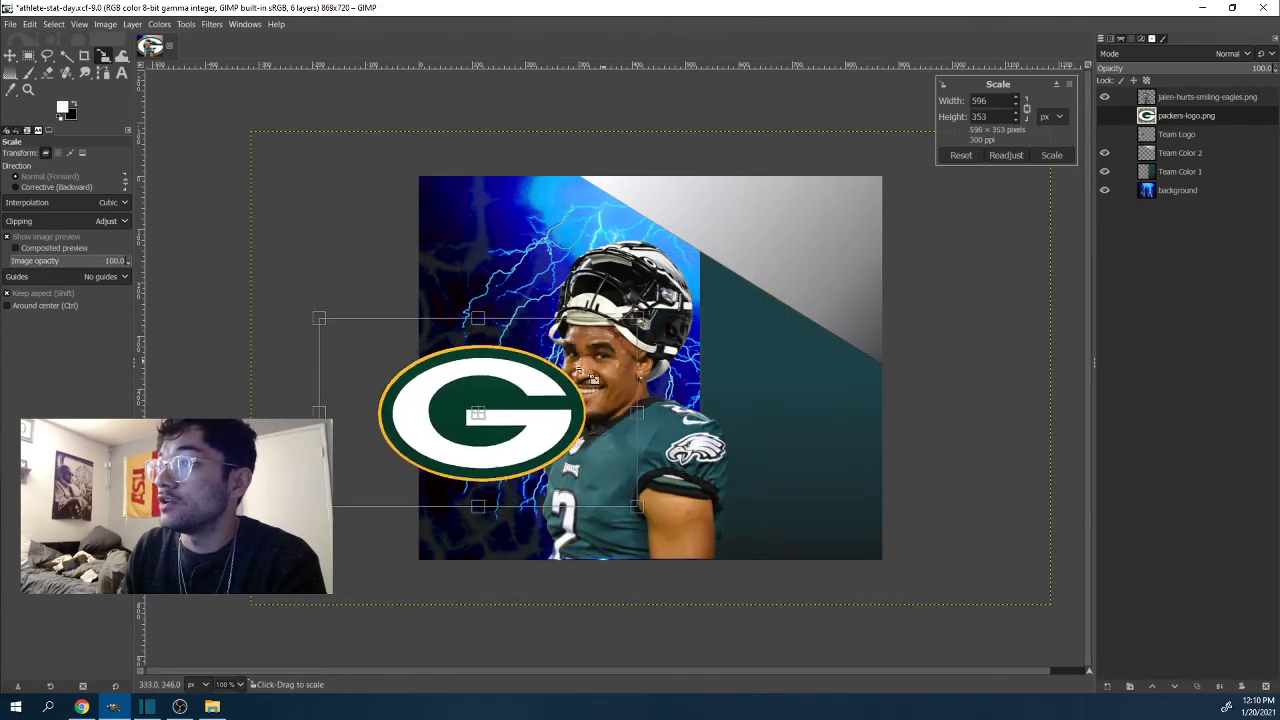
{"action": "left_click_drag", "start_coordinate": [490, 425], "coordinate": [536, 341]}
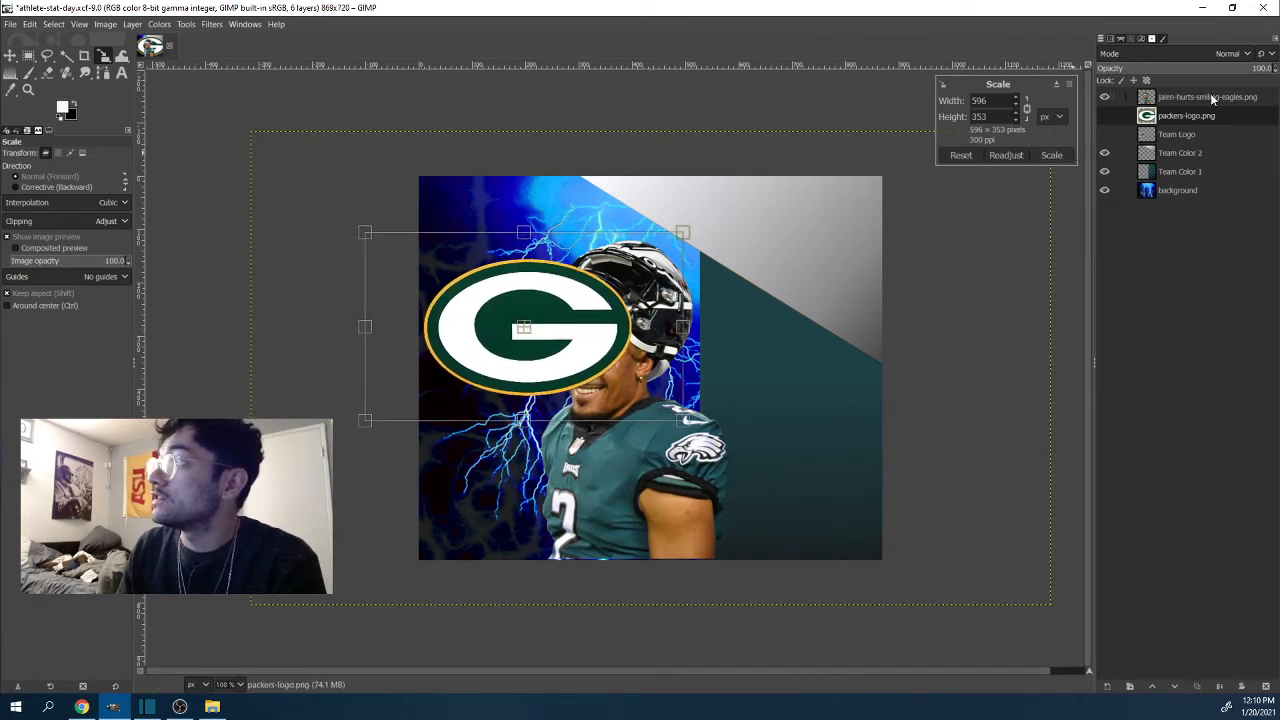
{"action": "left_click", "coordinate": [1051, 155]}
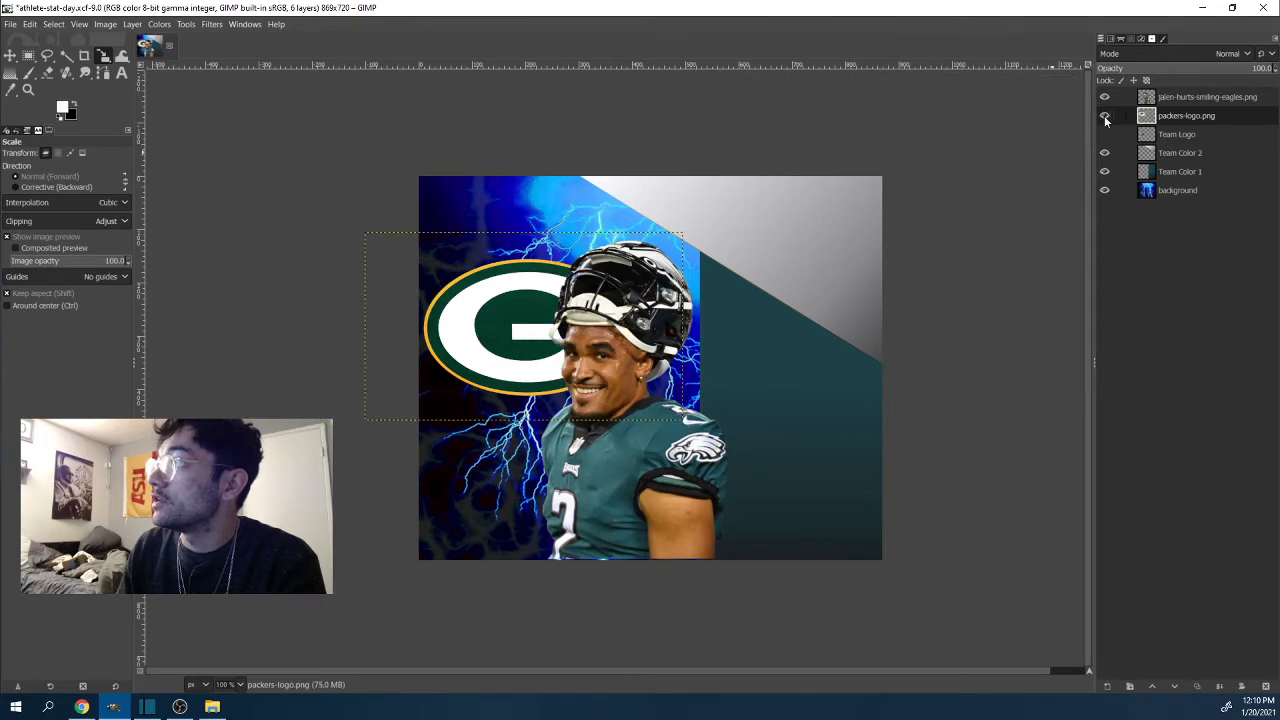
Step: Make the background layer active and move the Packers logo left until it slightly overruns the canvas's left edge
{"action": "left_click", "coordinate": [1170, 190]}
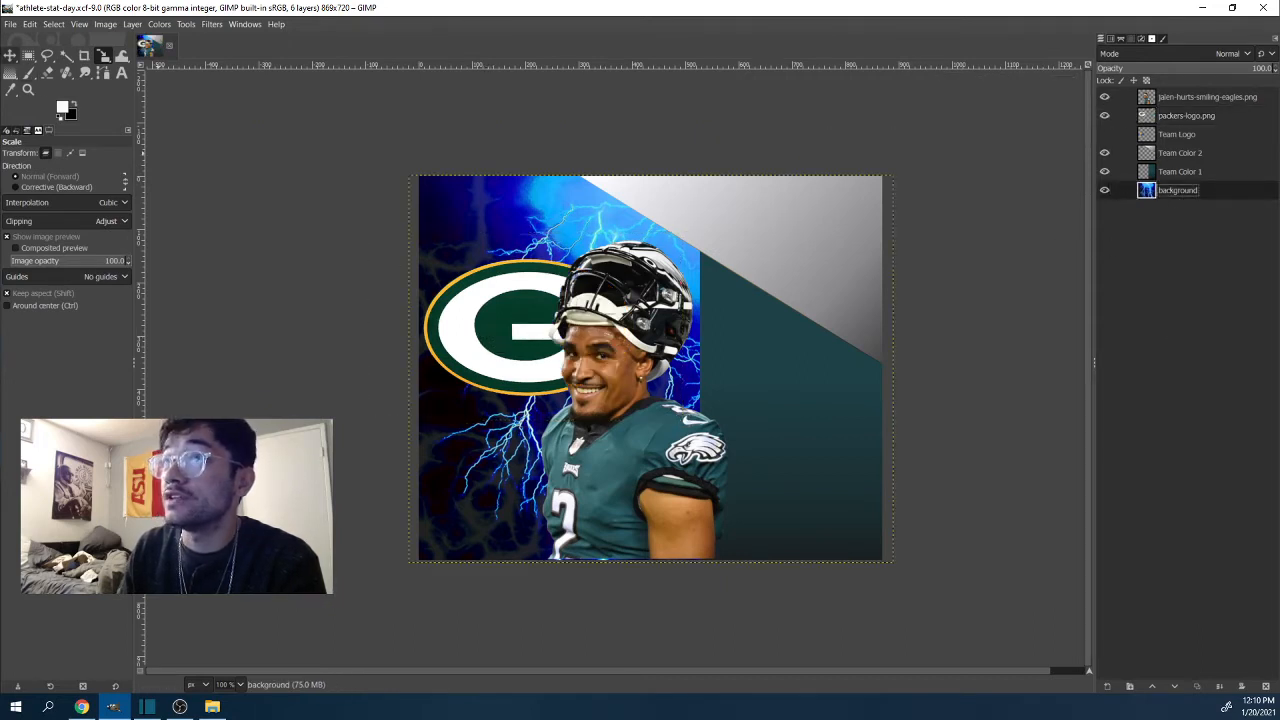
{"action": "left_click", "coordinate": [10, 56]}
{"action": "left_click_drag", "start_coordinate": [522, 330], "coordinate": [472, 330]}
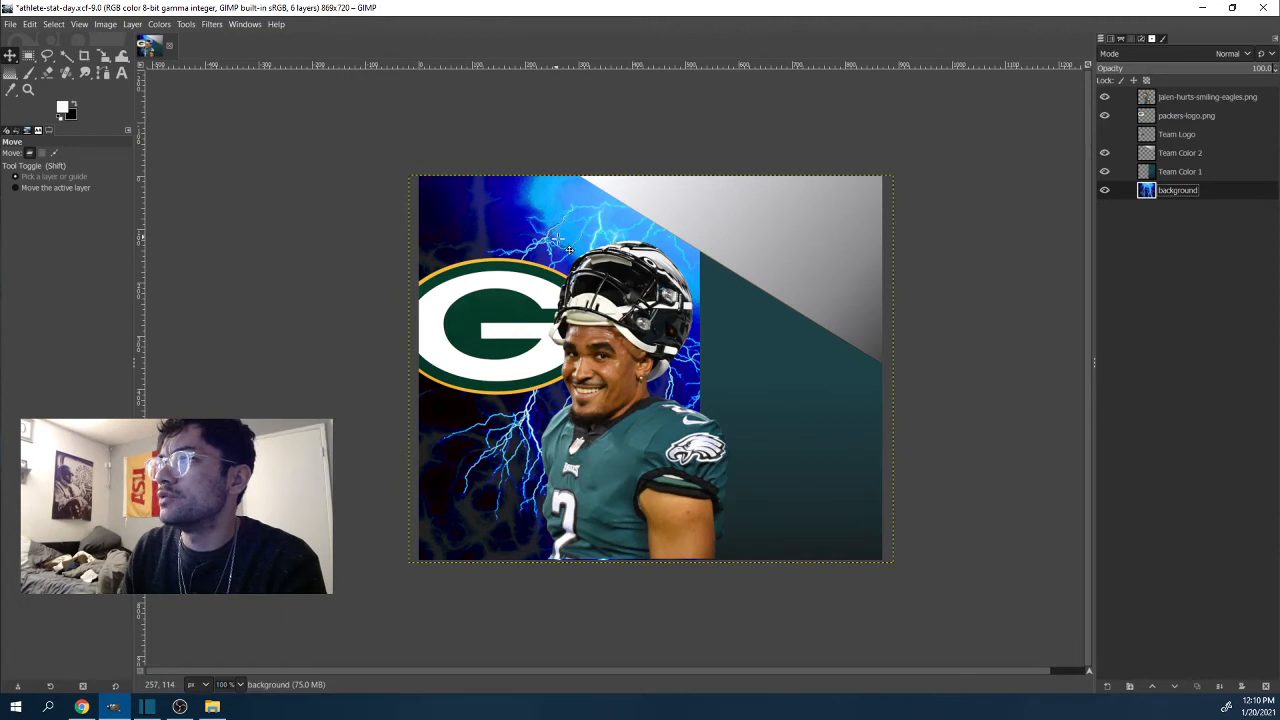
Step: Try a midtone Color Balance of 29.8 green and 31.7 blue on the background layer and discard it
{"action": "right_click", "coordinate": [1183, 194]}
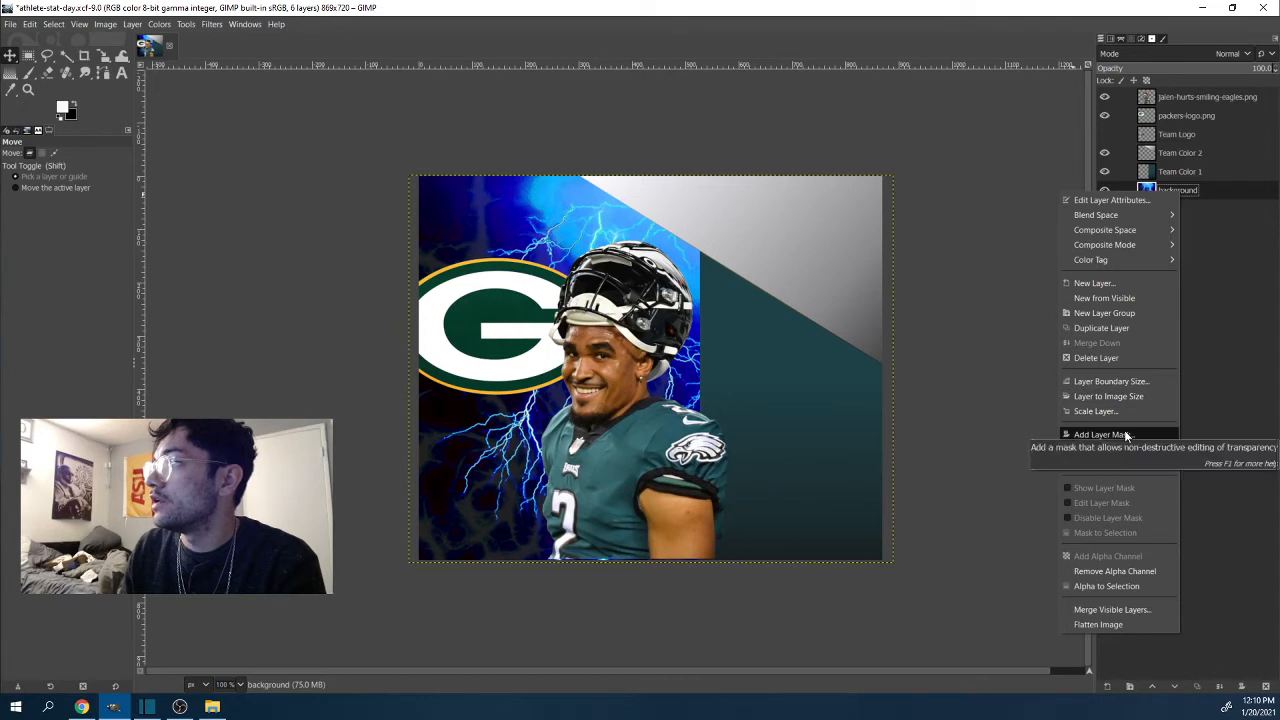
{"action": "left_click", "coordinate": [1204, 194]}
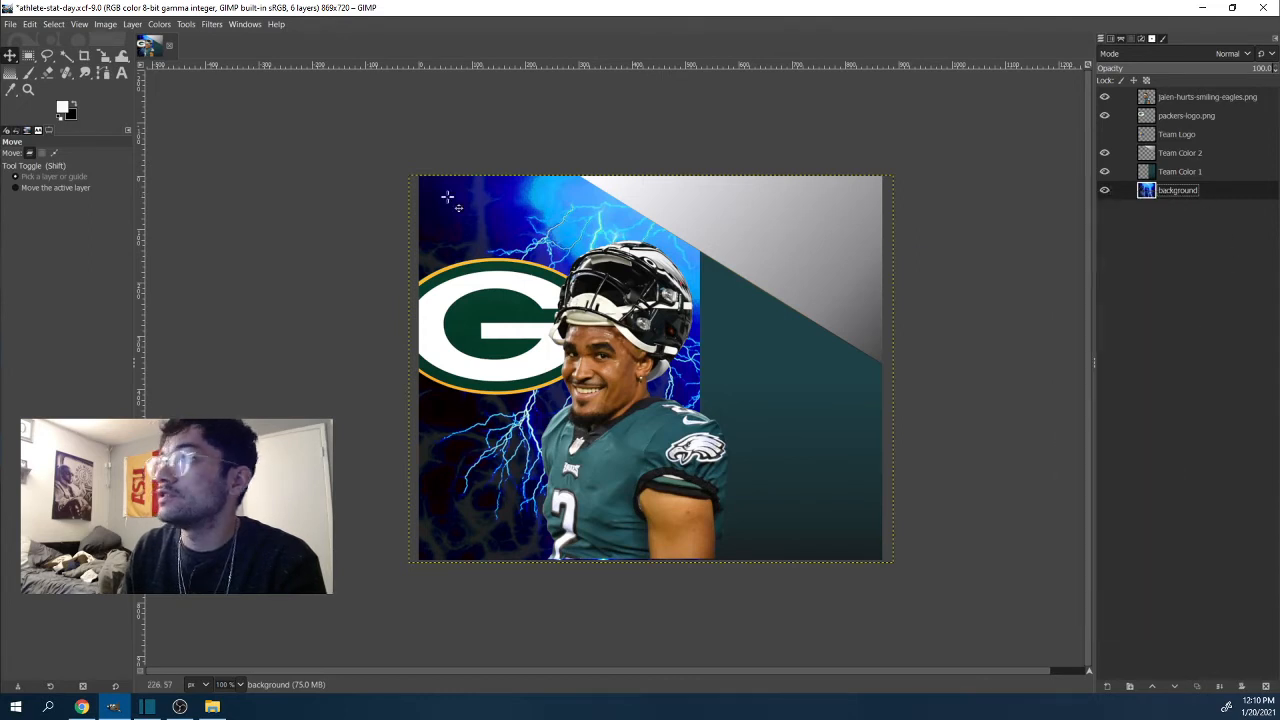
{"action": "left_click", "coordinate": [158, 25]}
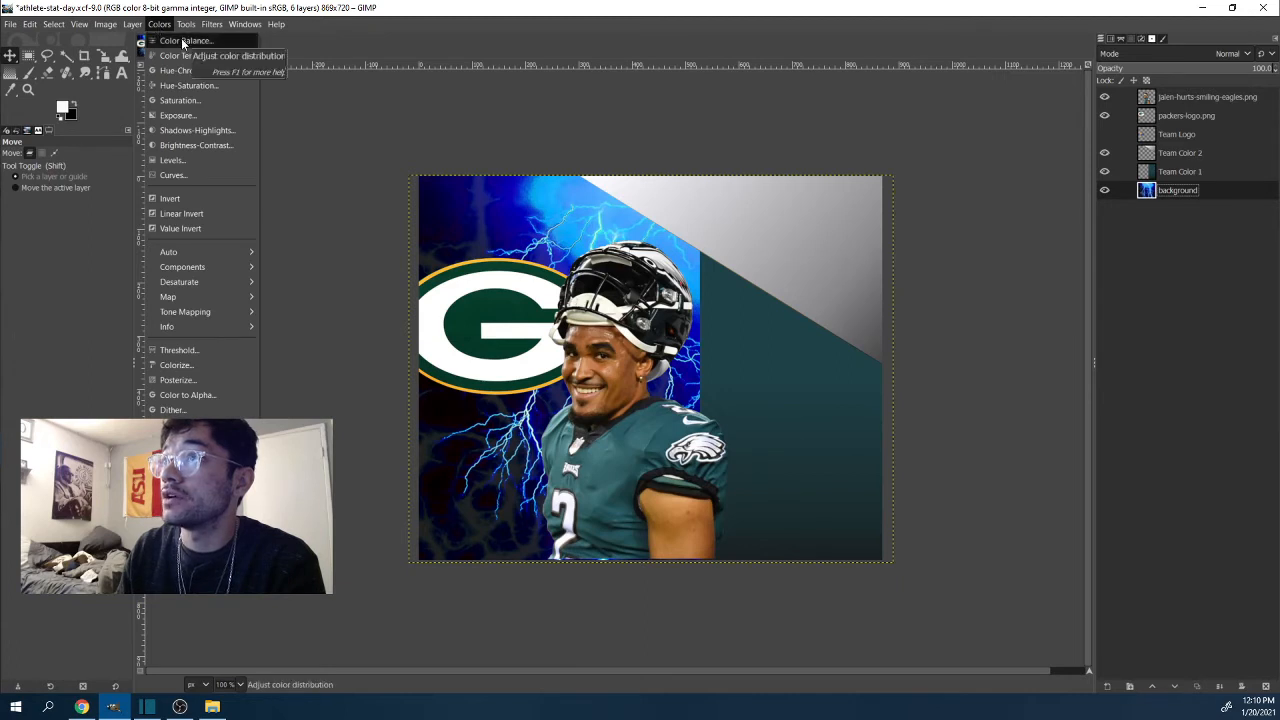
{"action": "left_click", "coordinate": [181, 40]}
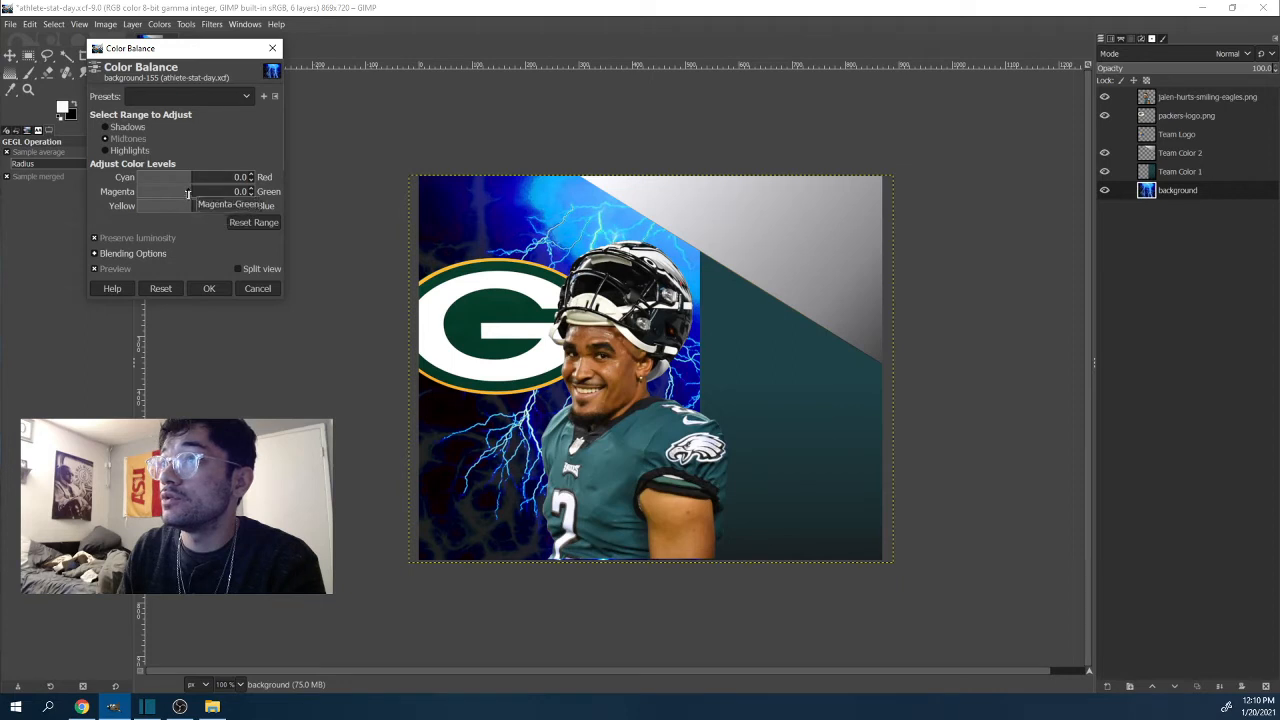
{"action": "left_click", "coordinate": [188, 191]}
{"action": "left_click_drag", "start_coordinate": [193, 191], "coordinate": [209, 213]}
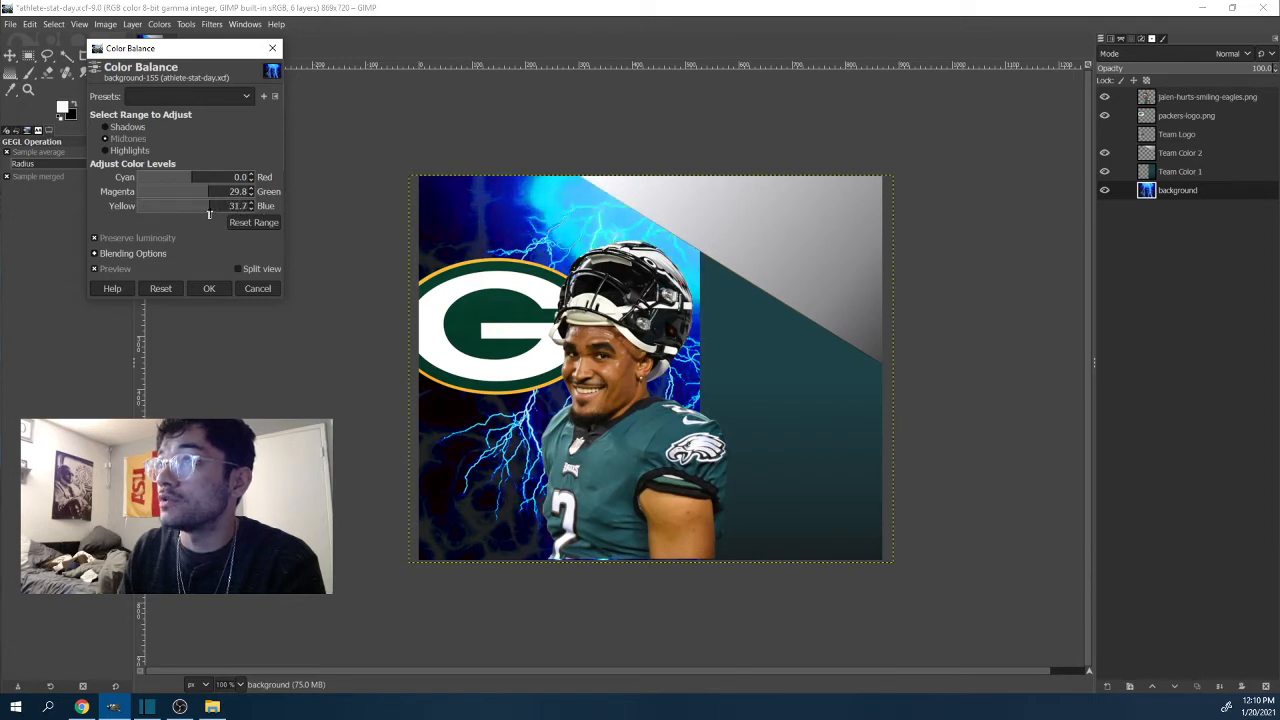
{"action": "left_click", "coordinate": [257, 288]}
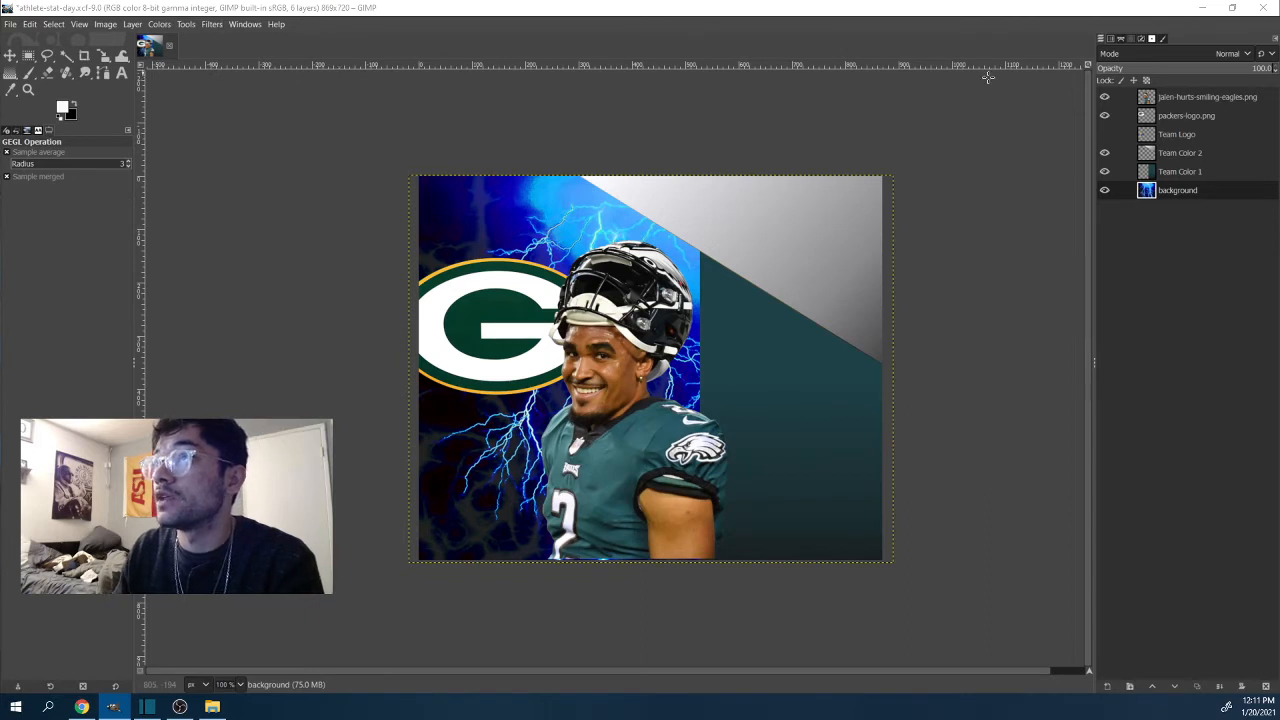
Step: Add a black, fully transparent layer mask to the background layer and lower the layer's opacity to 69.4
{"action": "right_click", "coordinate": [1181, 191]}
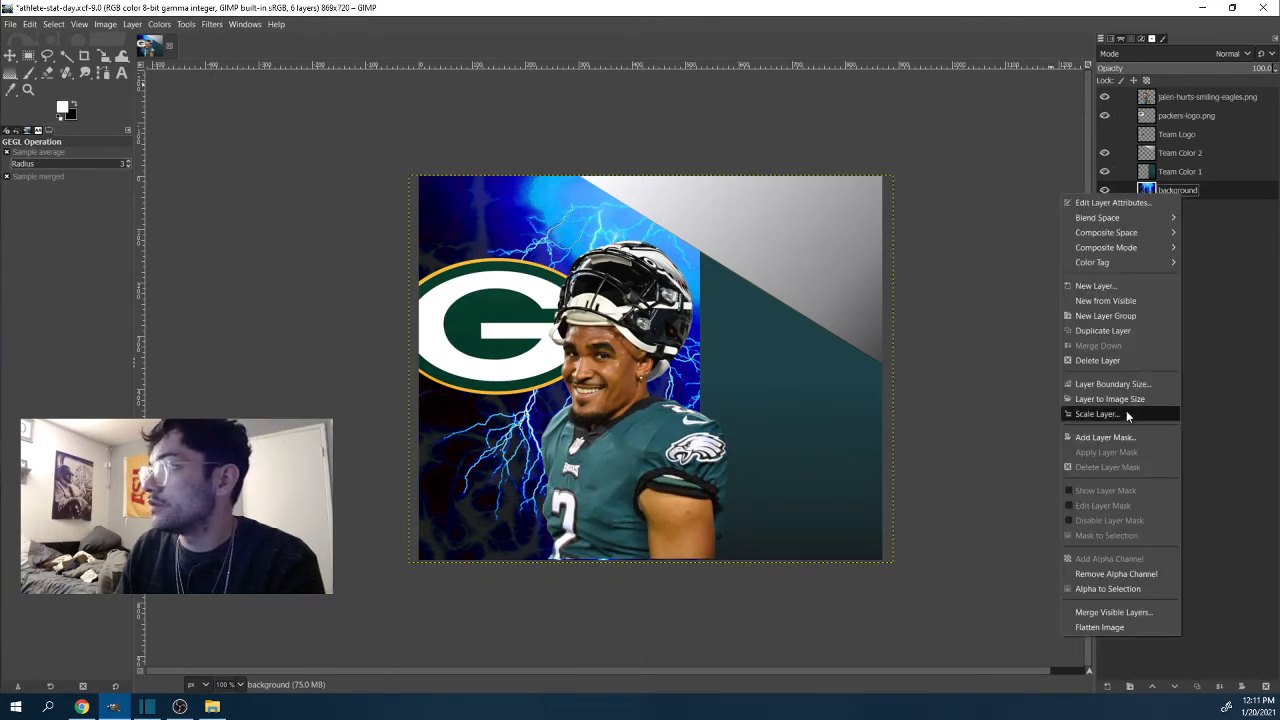
{"action": "left_click", "coordinate": [1122, 439]}
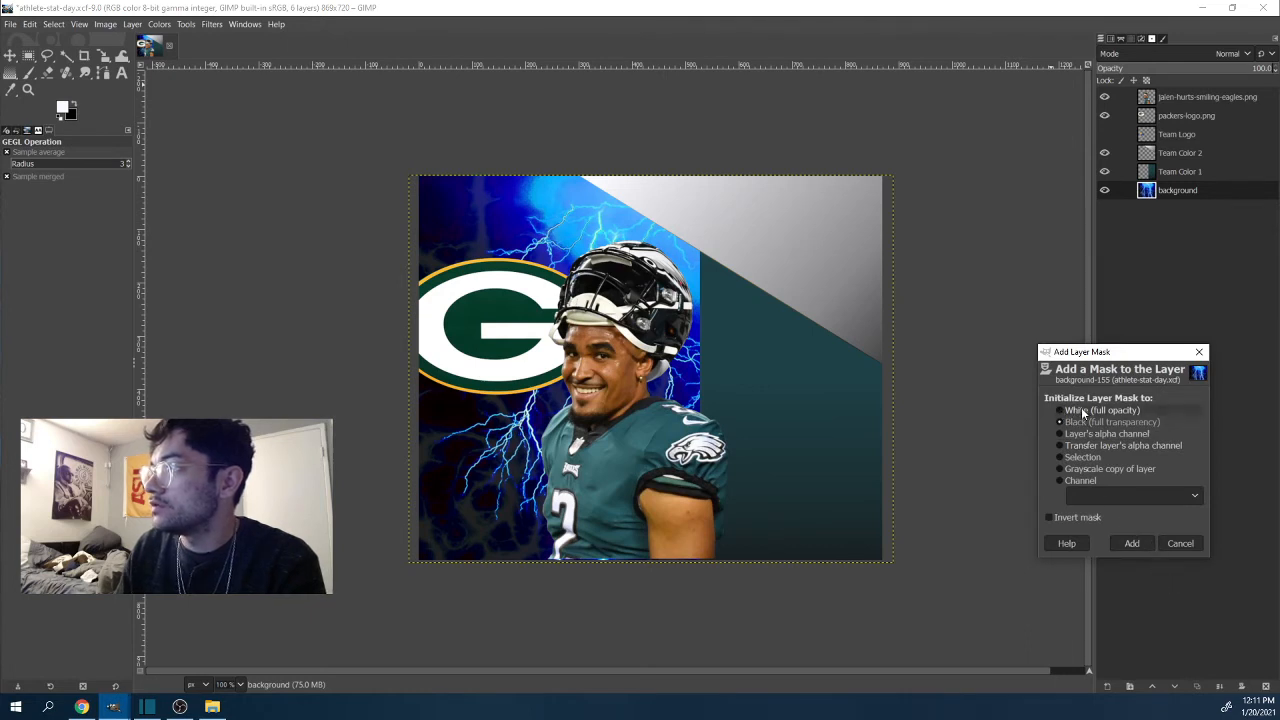
{"action": "left_click", "coordinate": [1133, 543]}
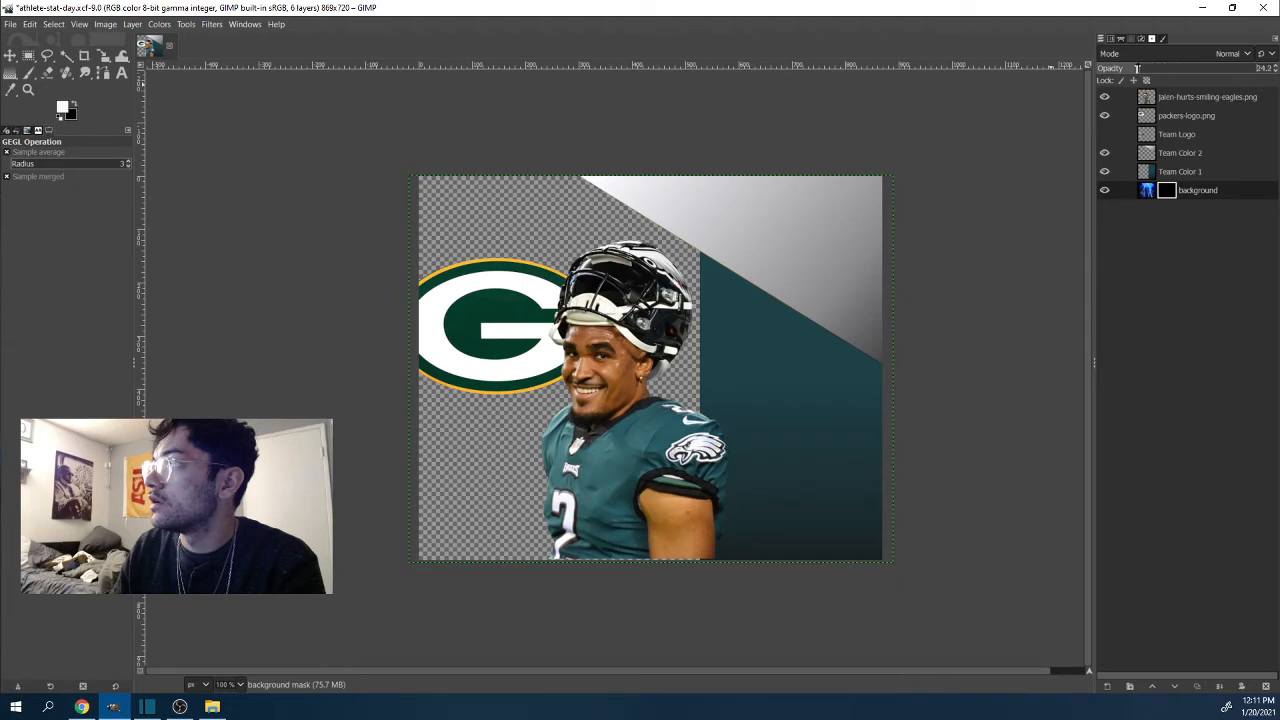
{"action": "left_click_drag", "start_coordinate": [1209, 69], "coordinate": [1217, 69]}
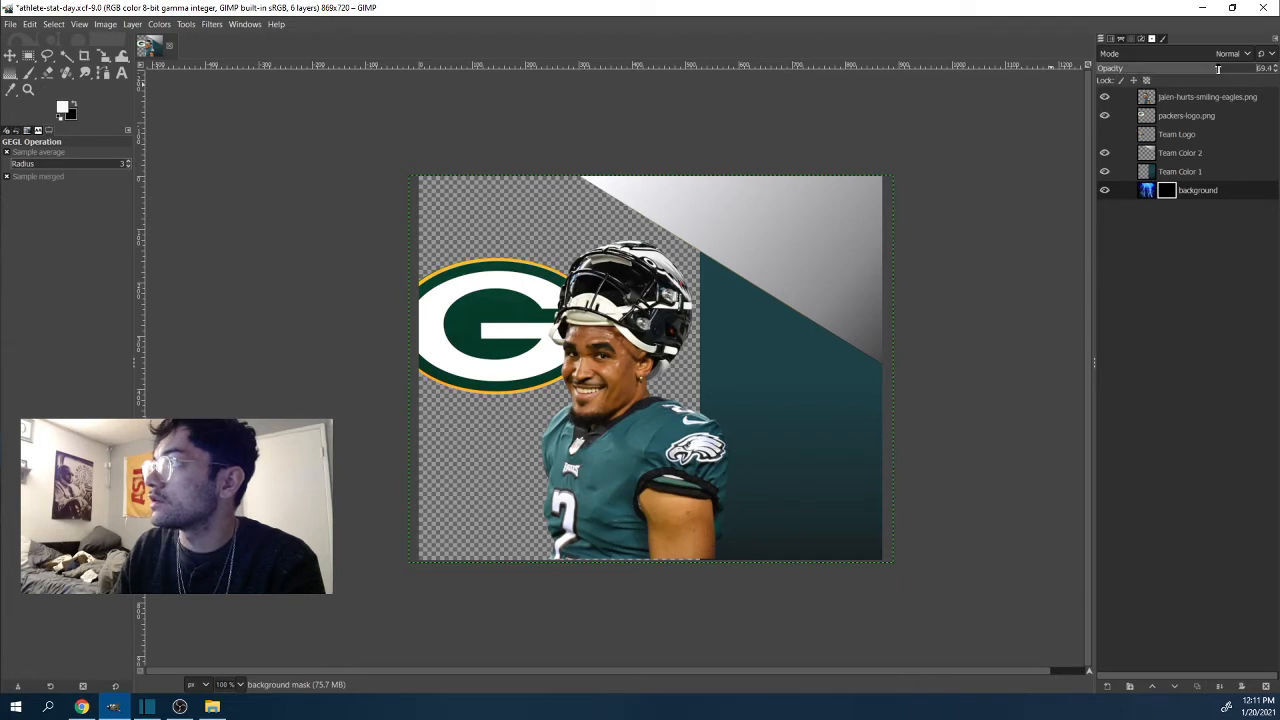
Step: Delete the background layer's mask and restore the layer's opacity to 100
{"action": "right_click", "coordinate": [1169, 193]}
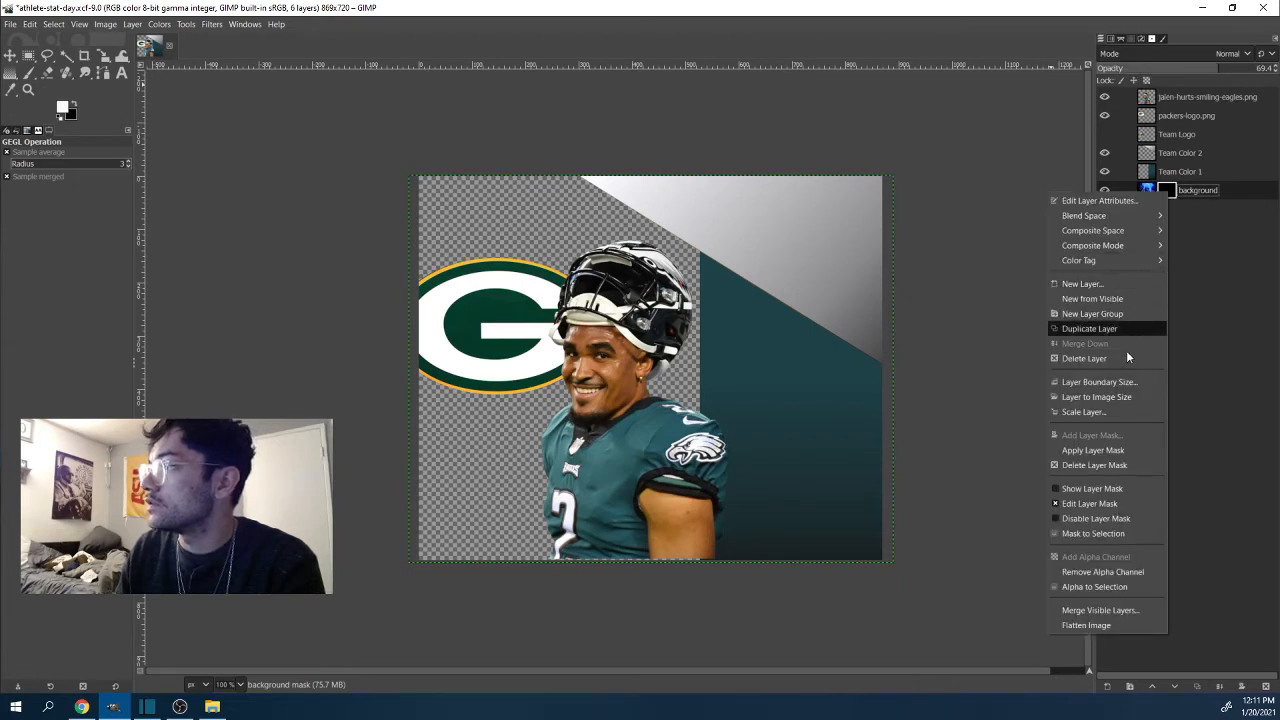
{"action": "left_click", "coordinate": [1111, 464]}
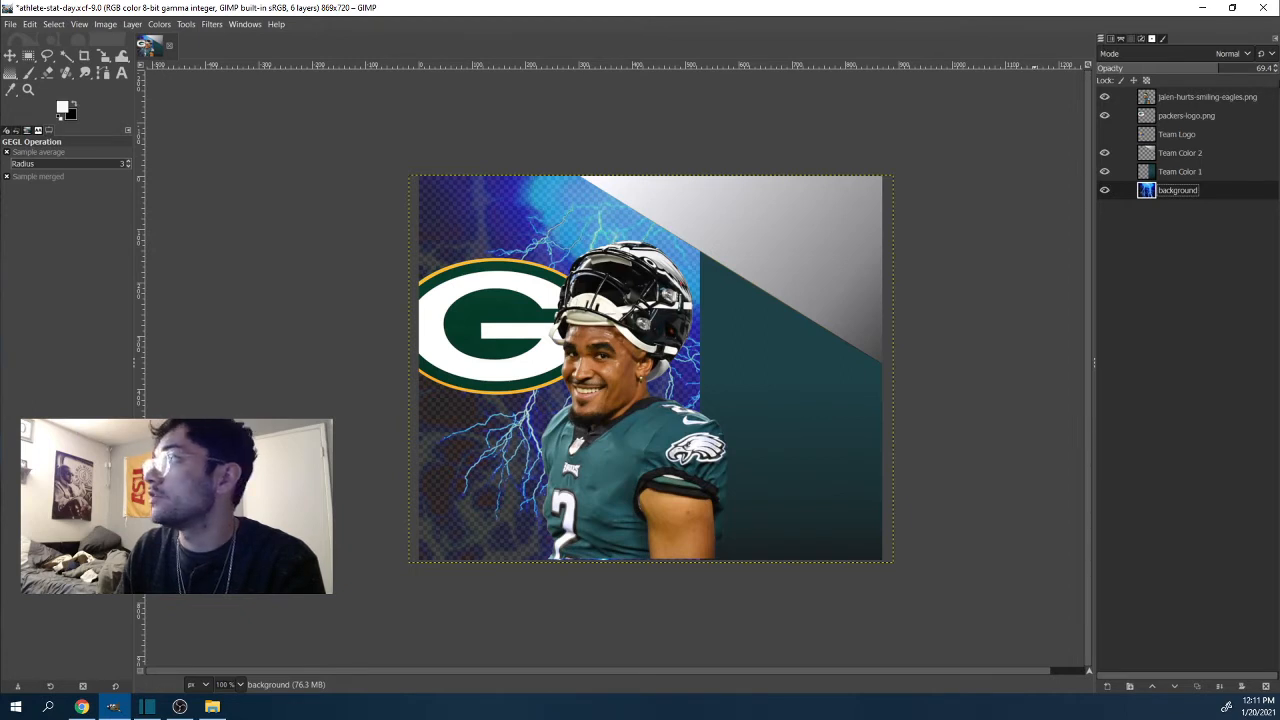
{"action": "left_click_drag", "start_coordinate": [1208, 70], "coordinate": [1277, 72]}
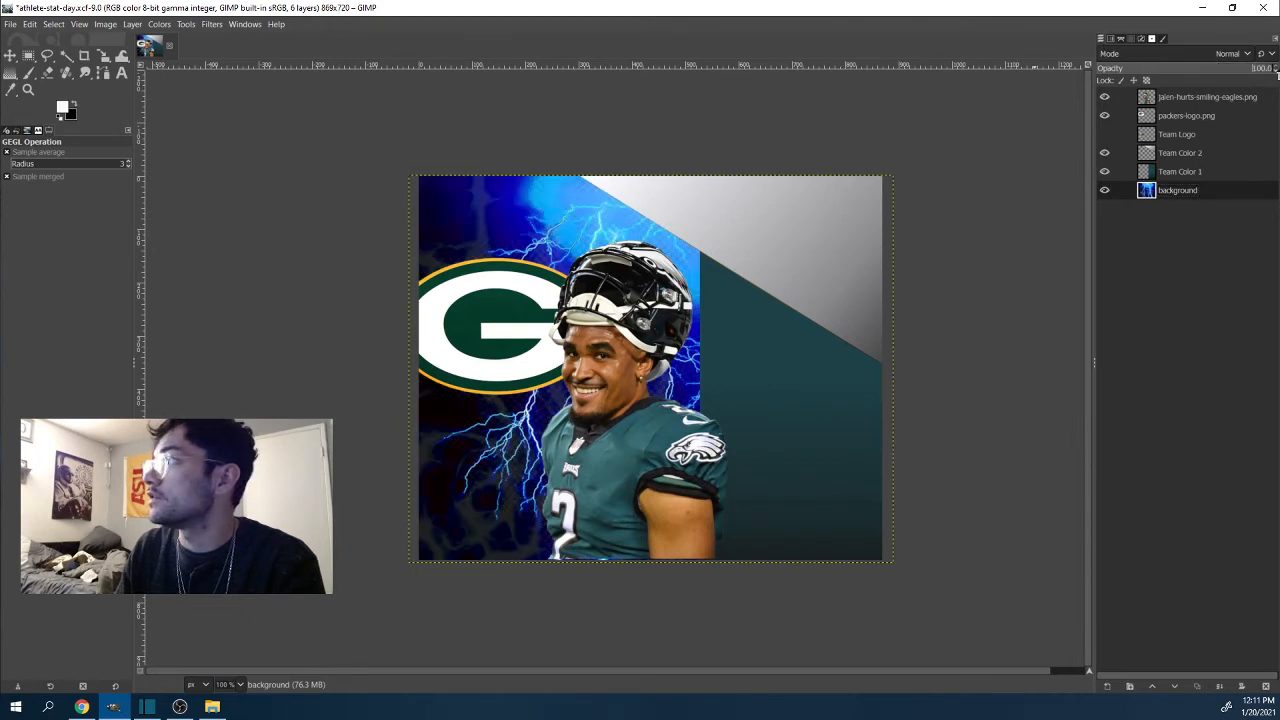
Step: Create a new 869 × 720 px transparent layer directly above the background layer
{"action": "right_click", "coordinate": [1176, 194]}
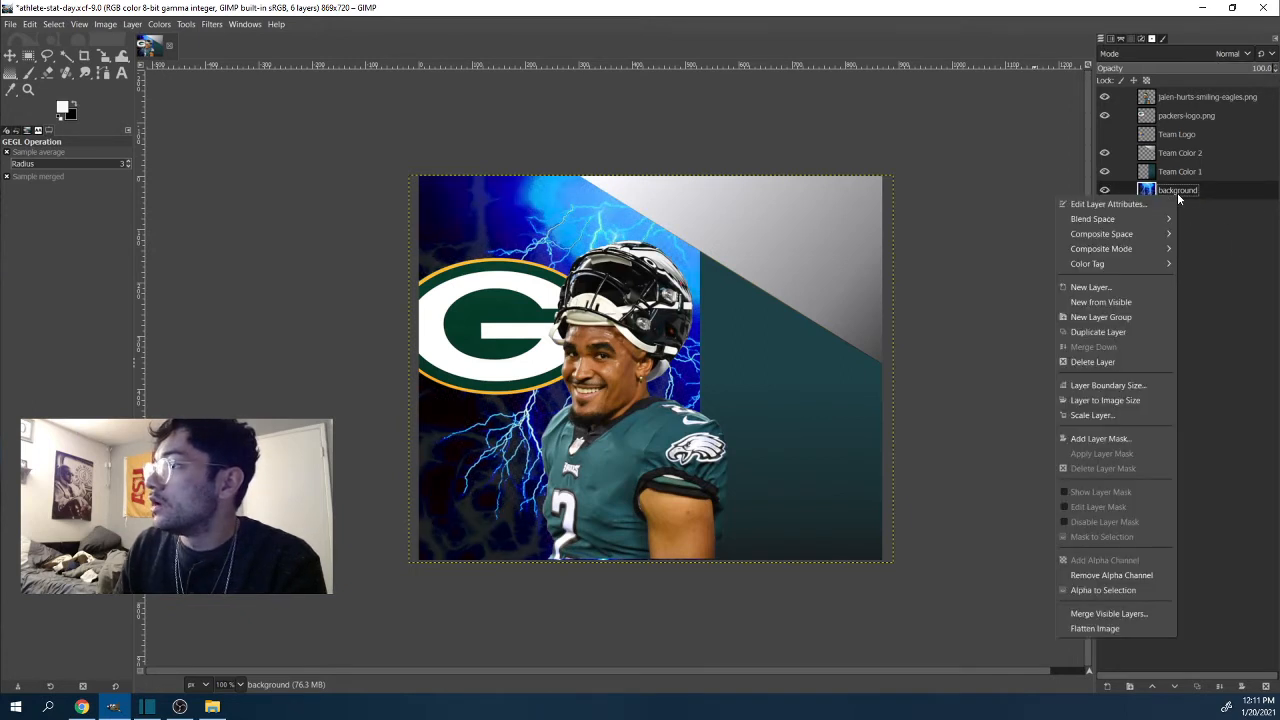
{"action": "left_click", "coordinate": [1127, 289]}
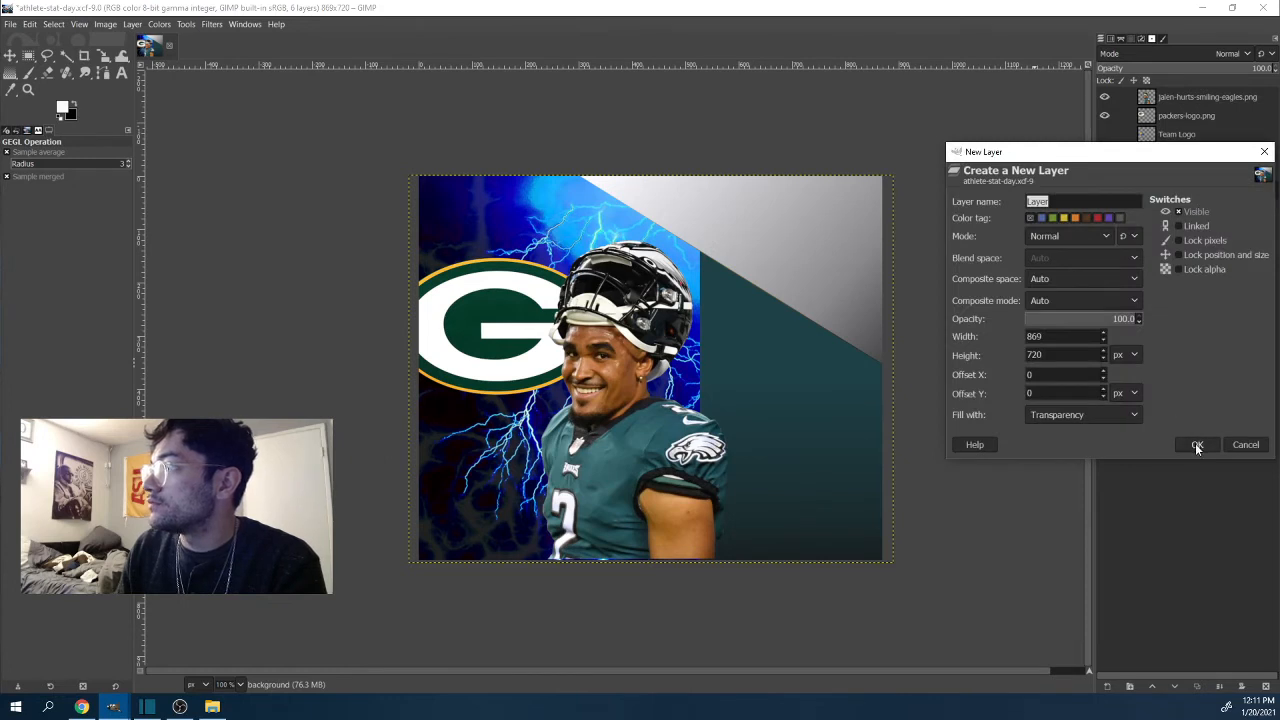
{"action": "left_click", "coordinate": [1197, 445]}
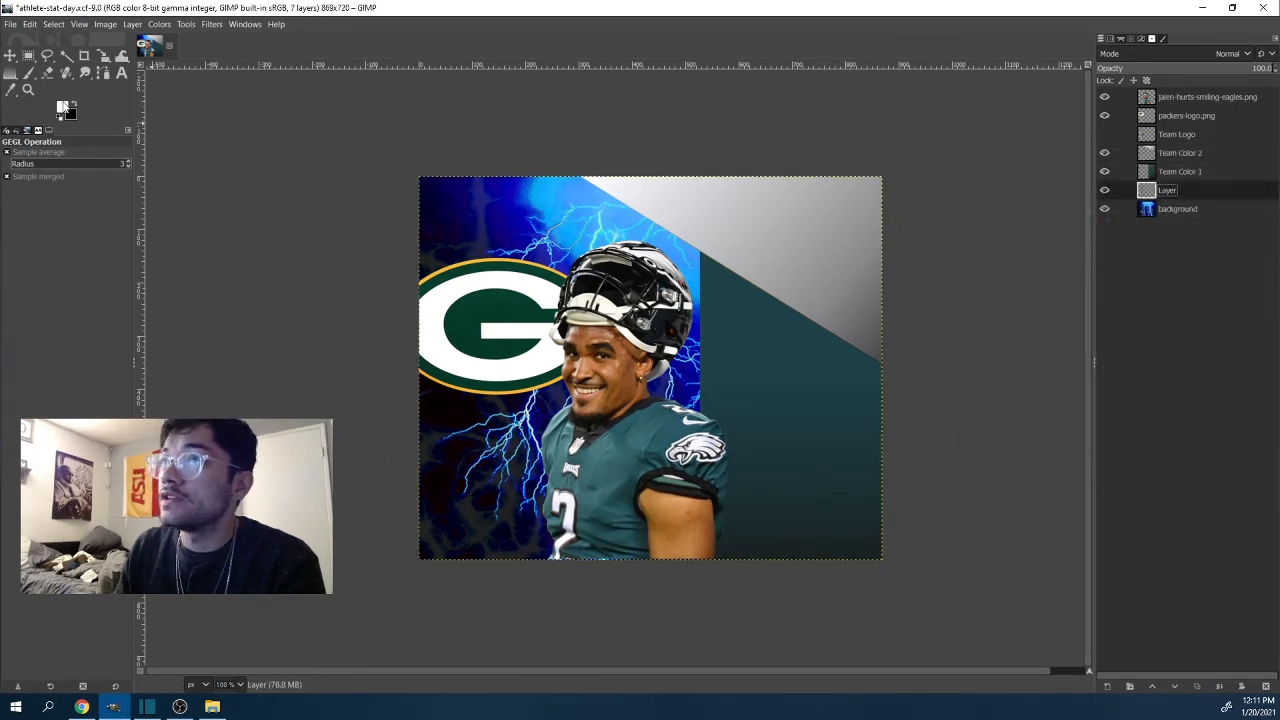
Step: Sample the dark teal team color as the foreground color and bucket-fill the new layer above the background with it
{"action": "left_click", "coordinate": [62, 110]}
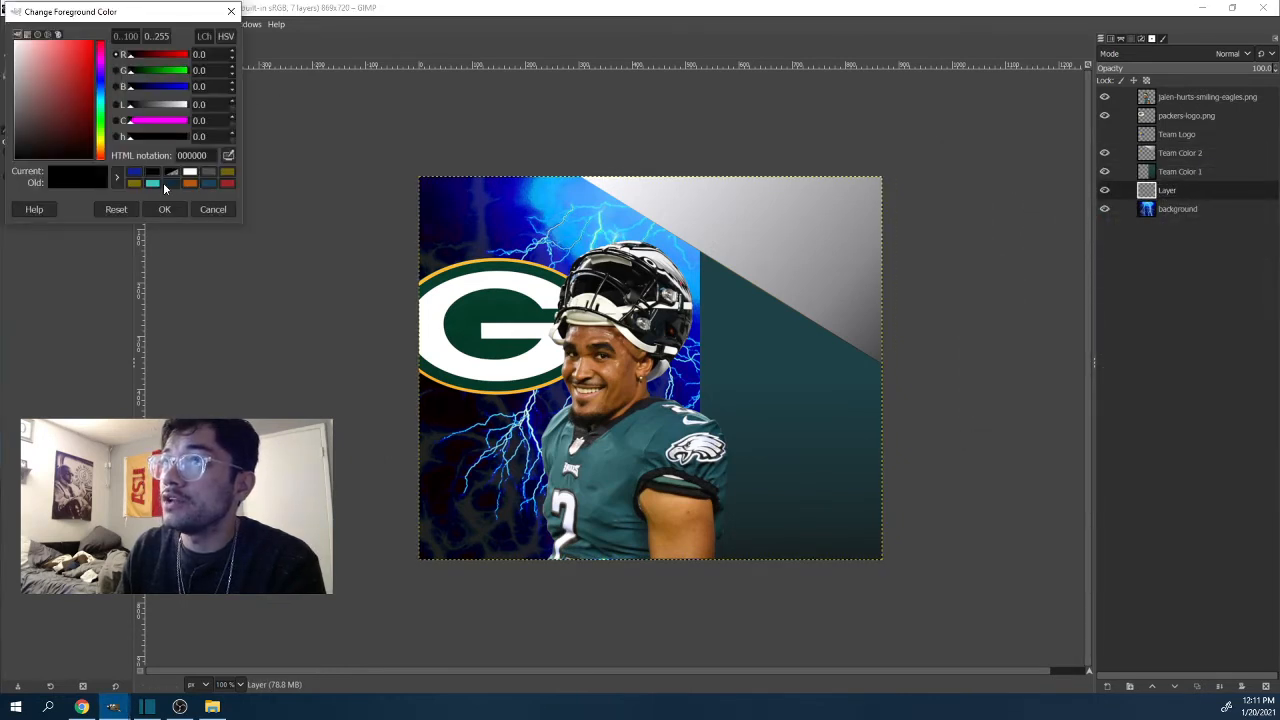
{"action": "left_click", "coordinate": [212, 209]}
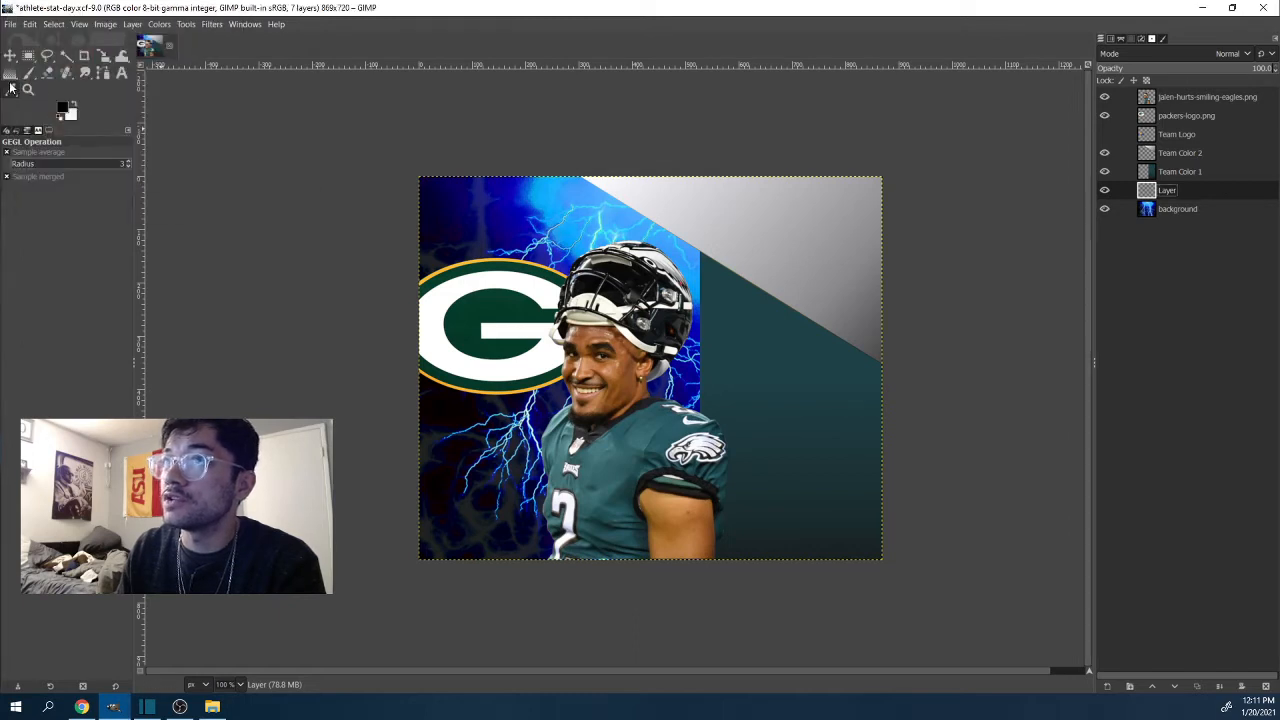
{"action": "left_click", "coordinate": [11, 91]}
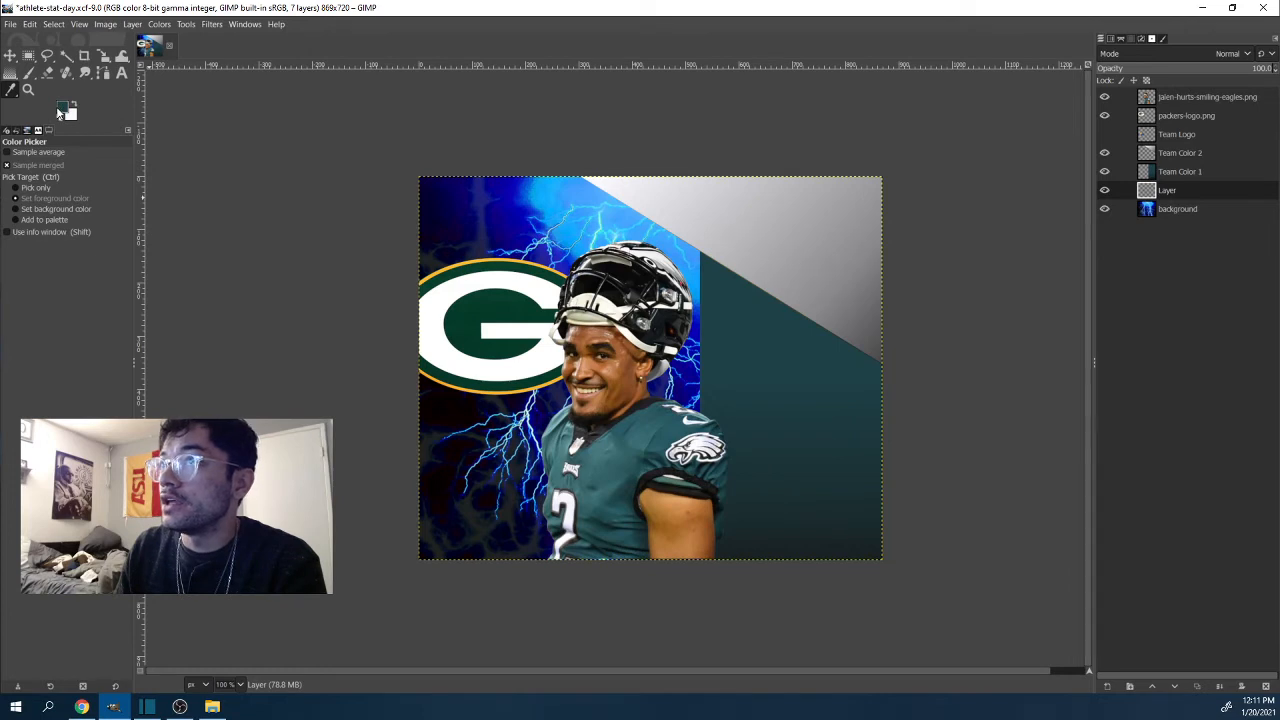
{"action": "left_click", "coordinate": [1168, 191]}
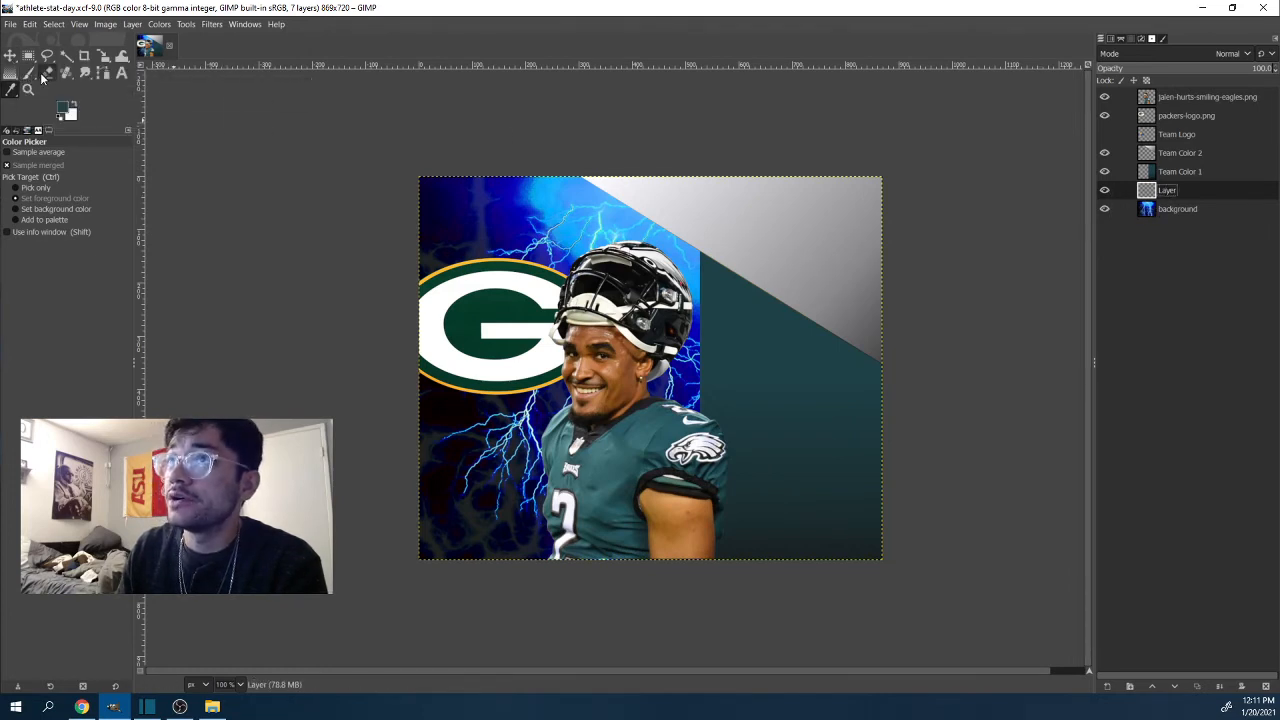
{"action": "left_click", "coordinate": [11, 75]}
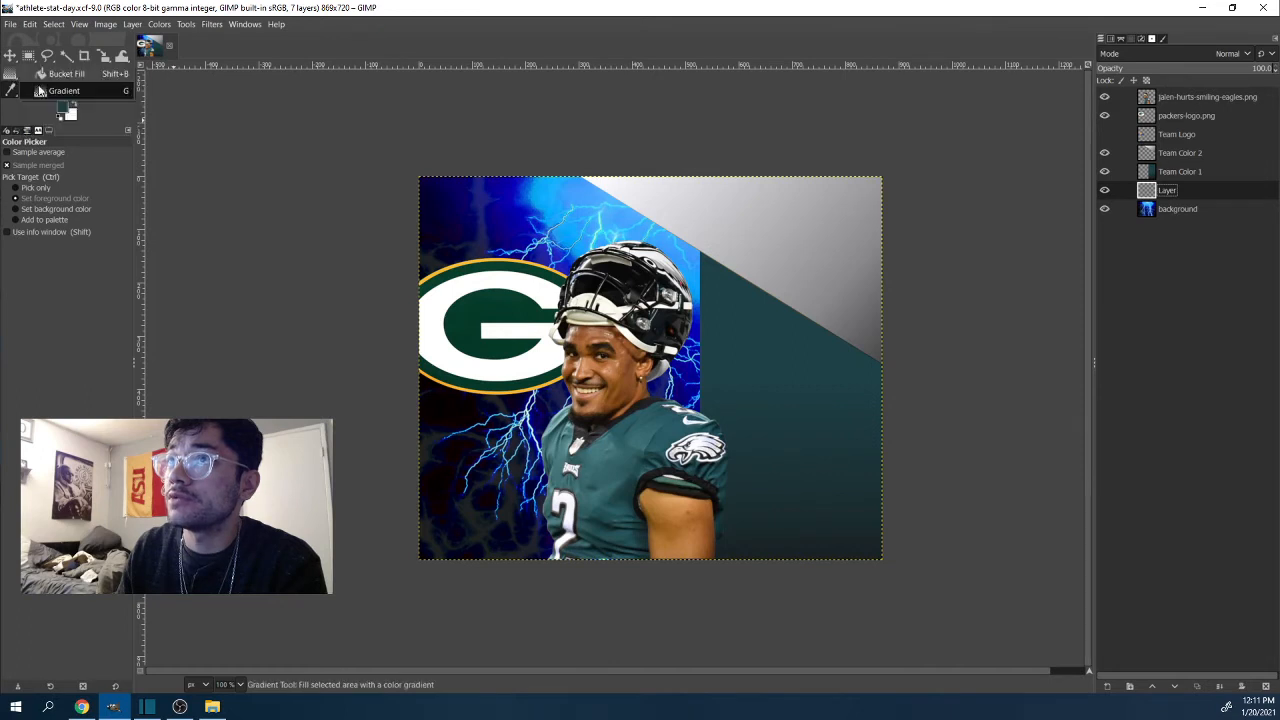
{"action": "left_click", "coordinate": [48, 74]}
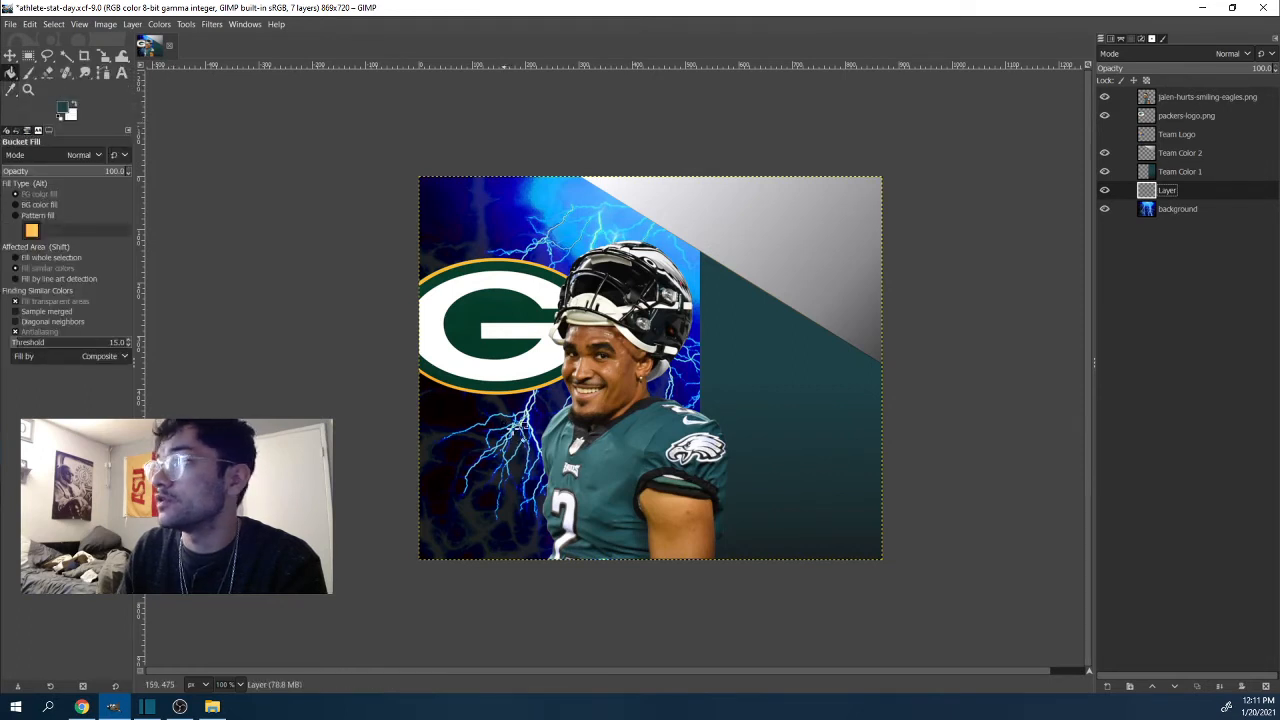
{"action": "left_click", "coordinate": [474, 412]}
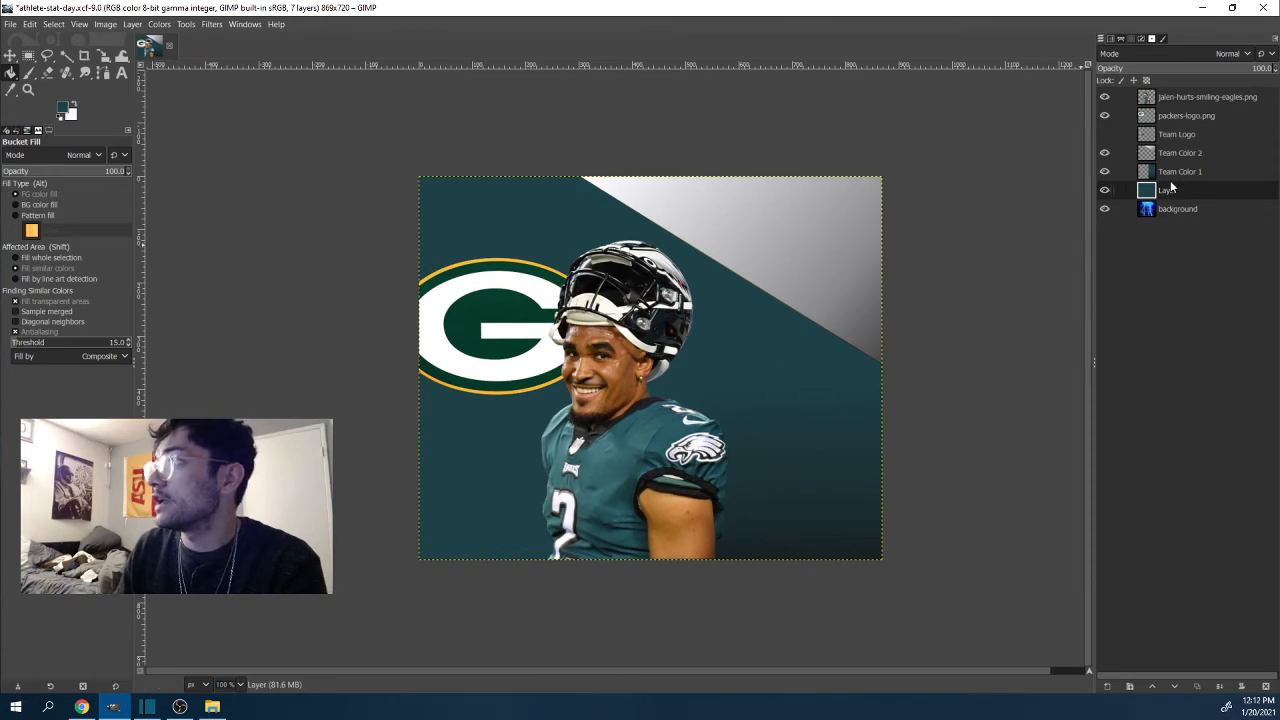
Step: Try the teal layer at reduced opacities such as 25.8 and 0 over the lightning, and delete that layer
{"action": "left_click_drag", "start_coordinate": [1268, 72], "coordinate": [1141, 90]}
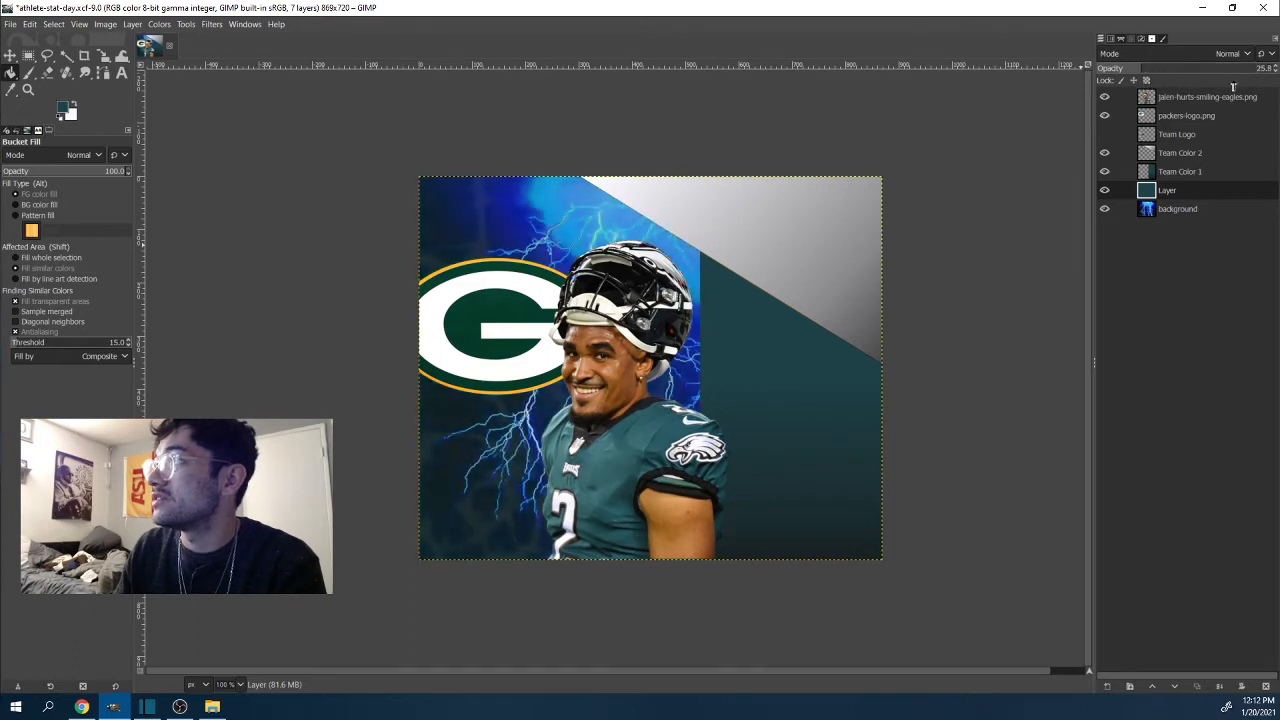
{"action": "left_click_drag", "start_coordinate": [1233, 88], "coordinate": [1276, 70]}
{"action": "left_click_drag", "start_coordinate": [1133, 70], "coordinate": [1065, 72]}
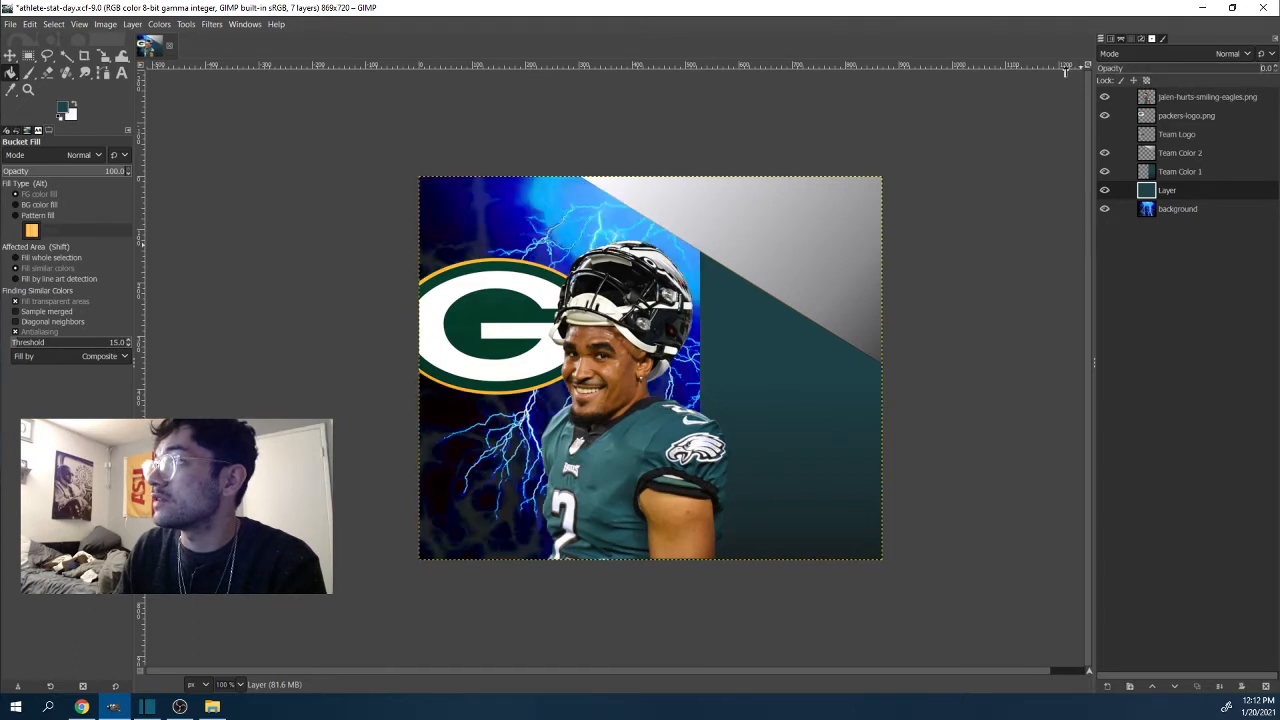
{"action": "right_click", "coordinate": [1174, 192]}
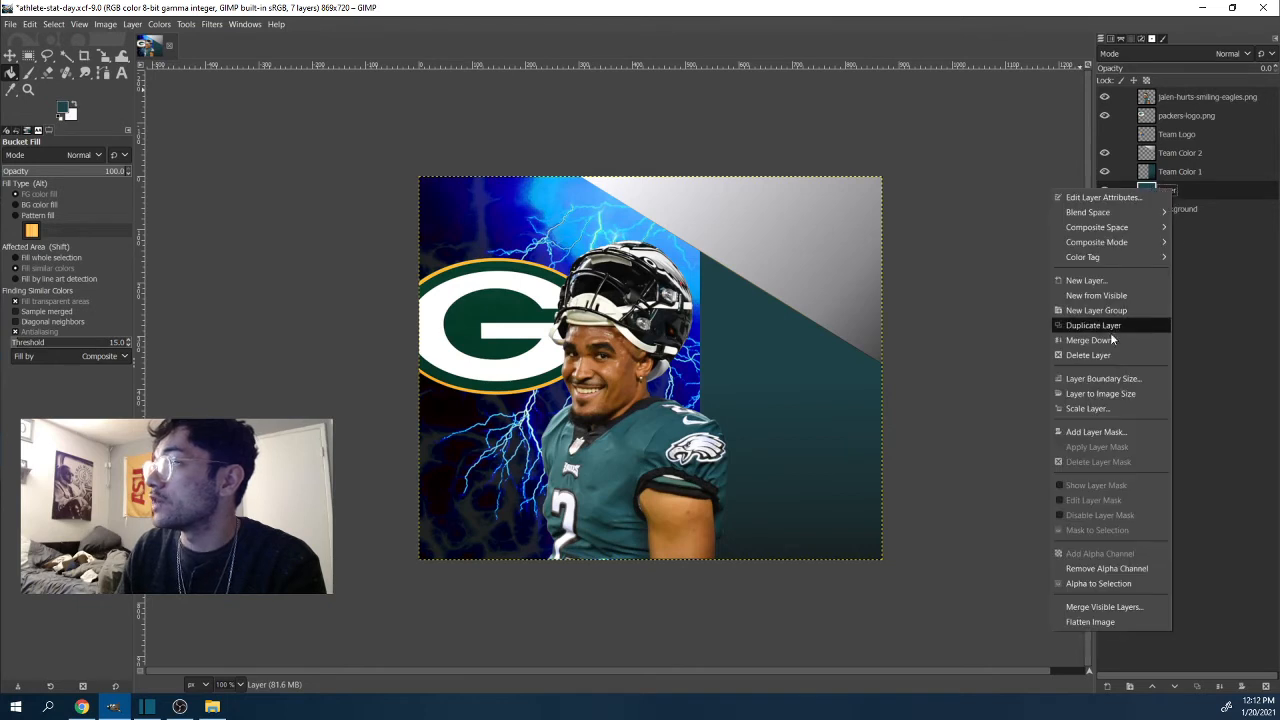
{"action": "left_click", "coordinate": [1075, 354]}
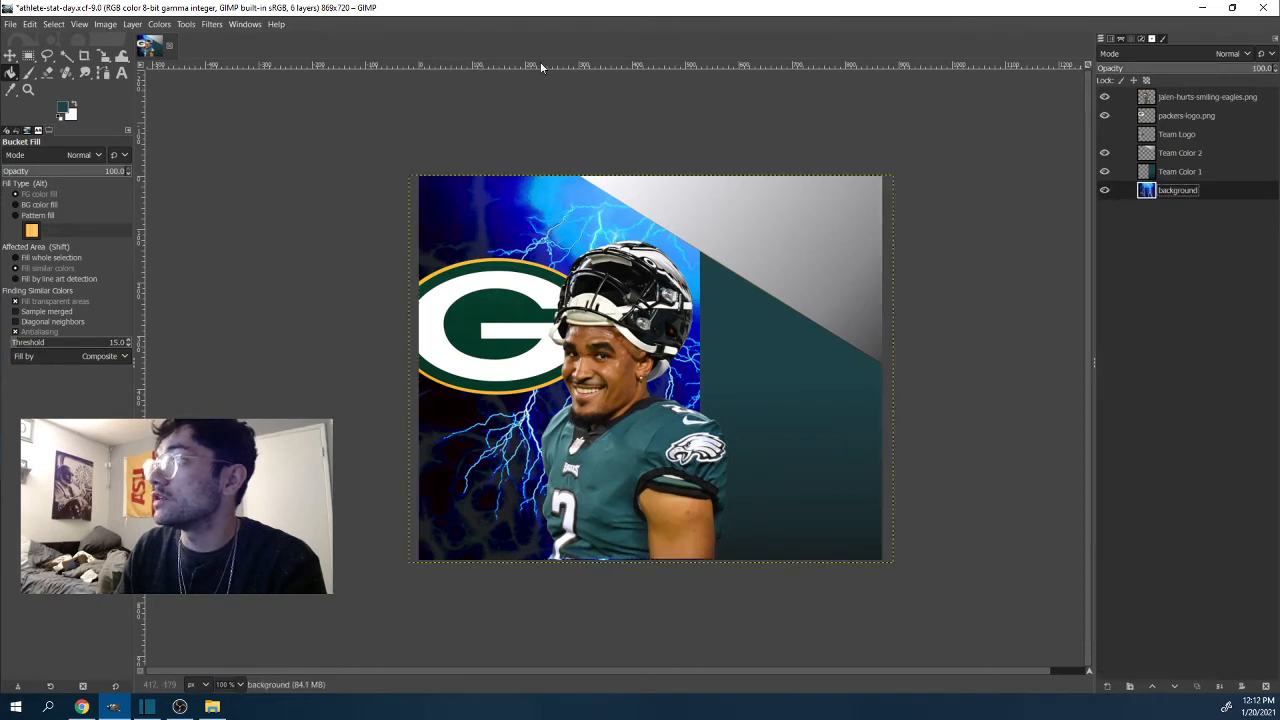
Step: Try a Hue-Saturation change on the background layer with the cyan hue at -147.8, and discard it
{"action": "left_click", "coordinate": [211, 24]}
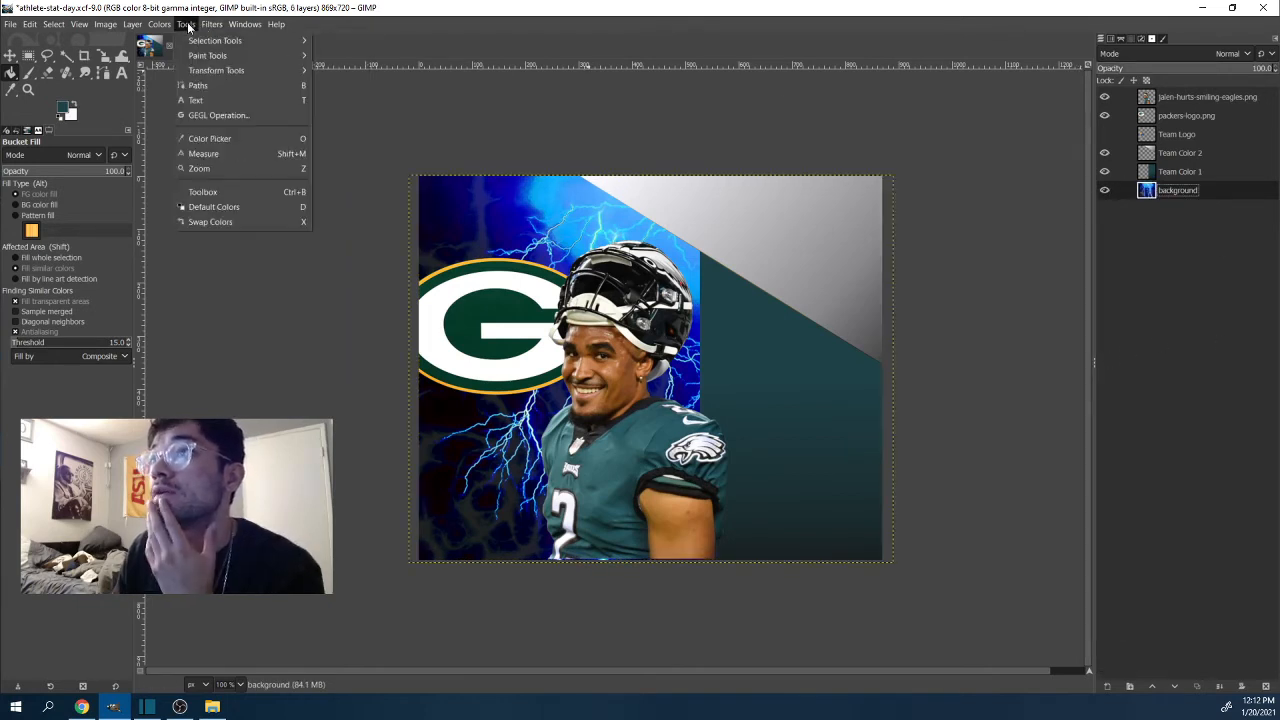
{"action": "mouse_move", "coordinate": [160, 25]}
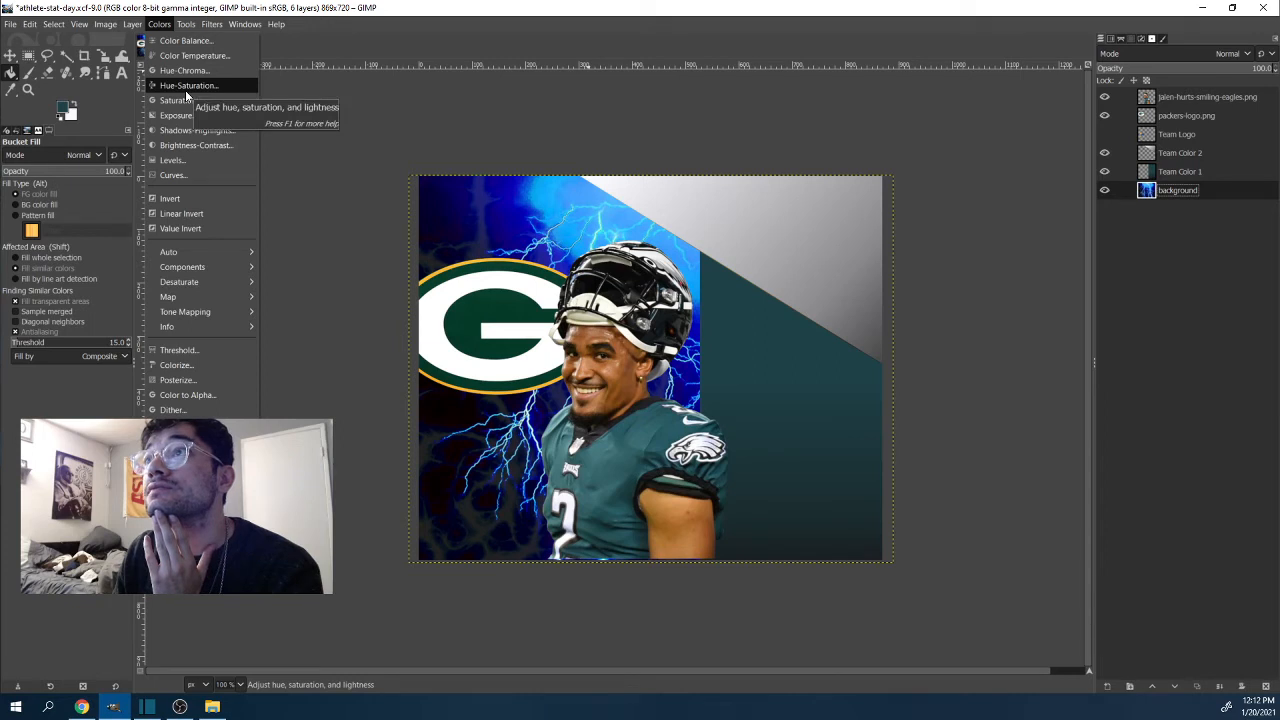
{"action": "left_click", "coordinate": [185, 89]}
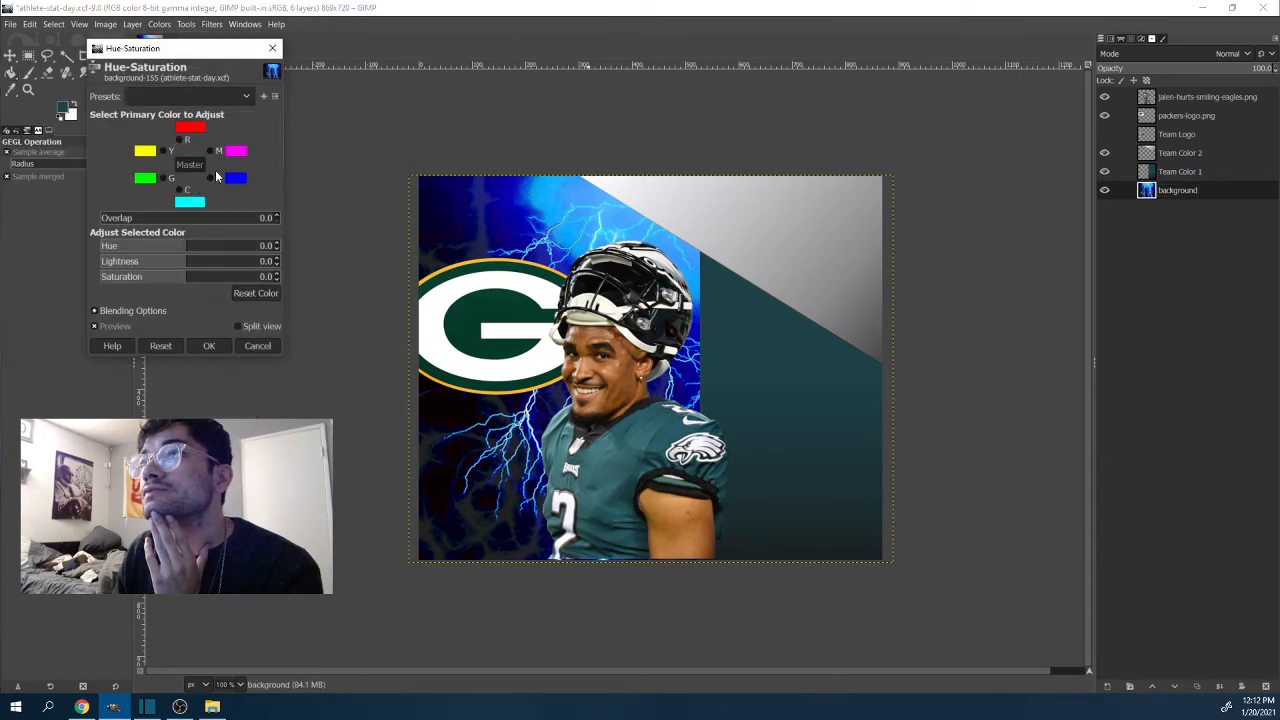
{"action": "left_click", "coordinate": [185, 191]}
{"action": "left_click", "coordinate": [169, 247]}
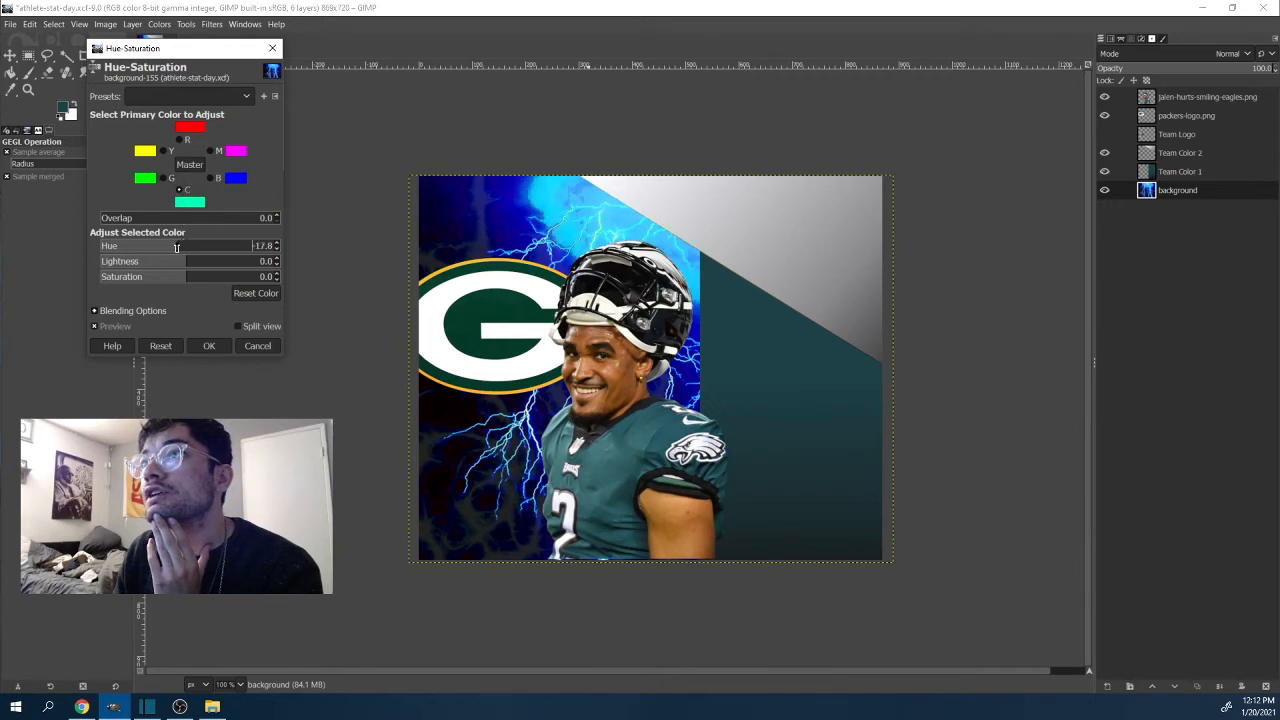
{"action": "left_click_drag", "start_coordinate": [160, 247], "coordinate": [109, 247]}
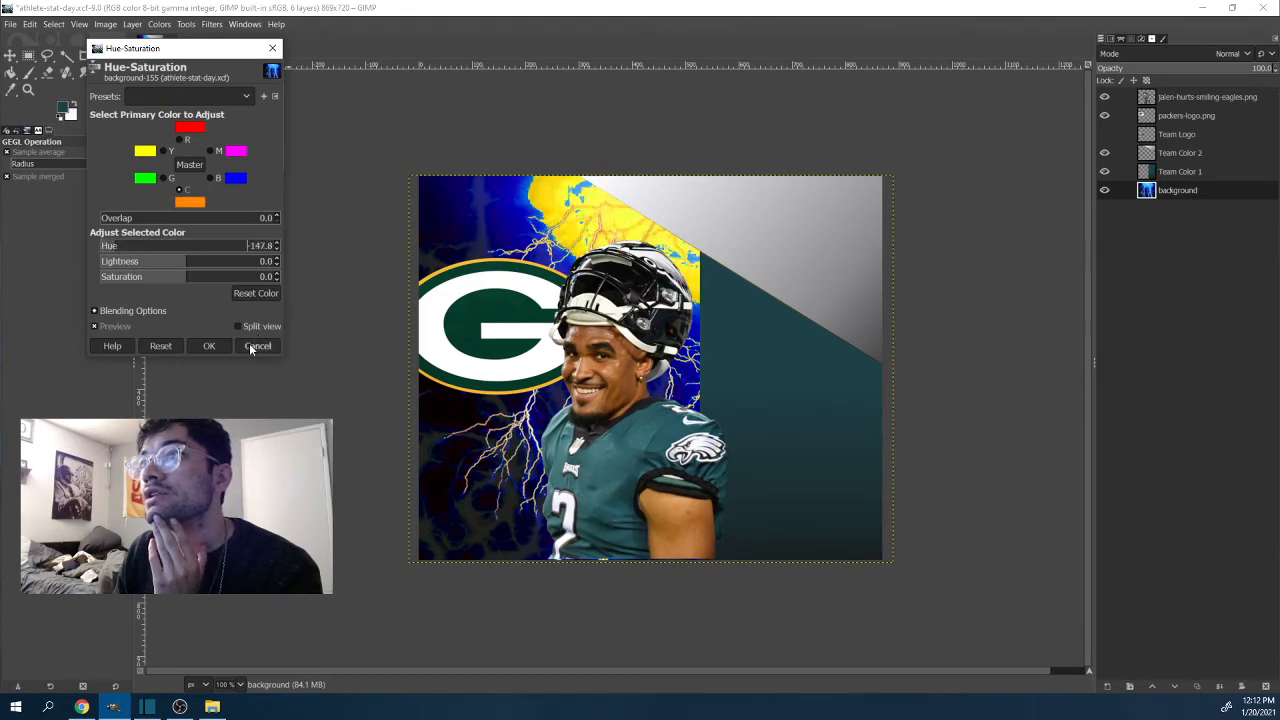
{"action": "left_click", "coordinate": [257, 346]}
{"action": "left_click", "coordinate": [187, 25]}
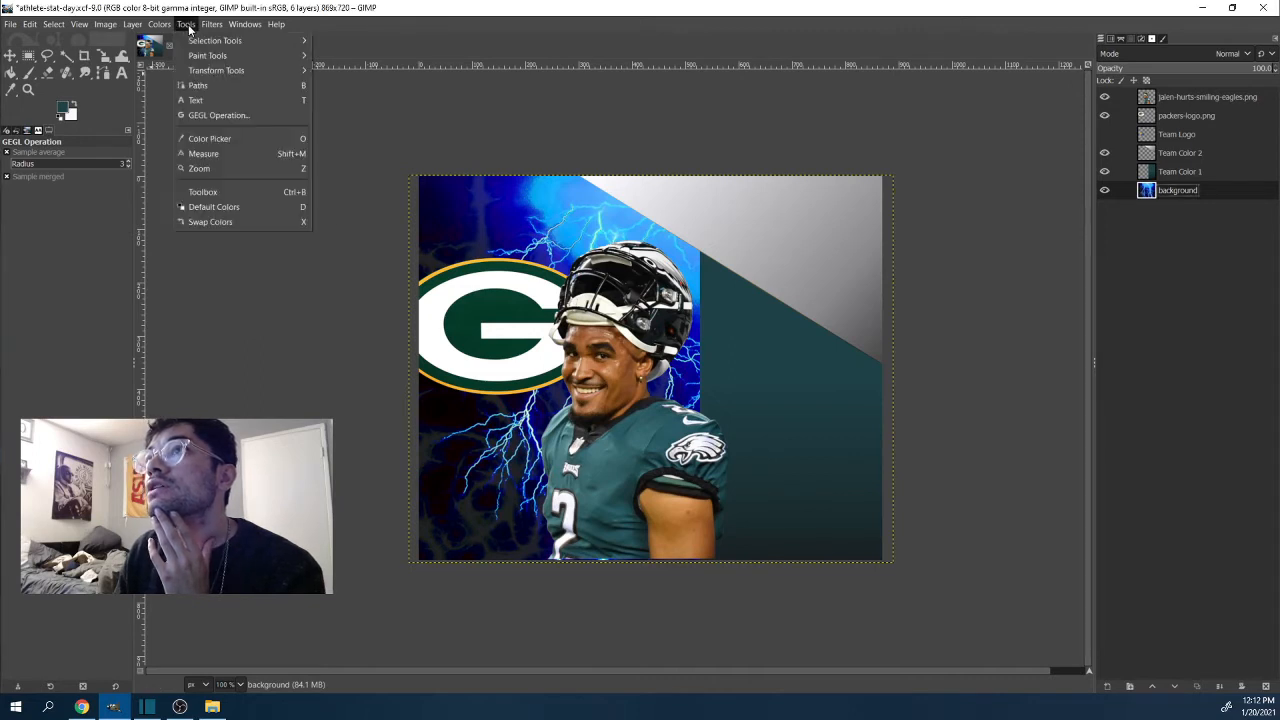
{"action": "mouse_move", "coordinate": [168, 27]}
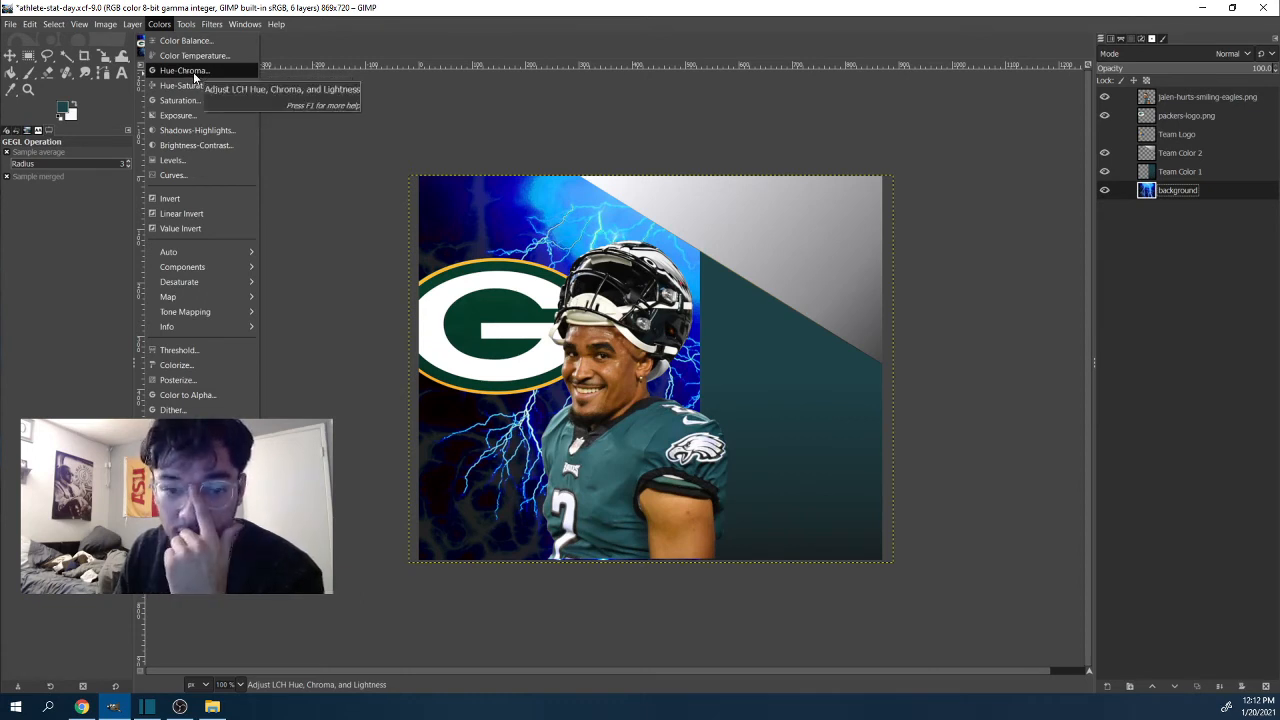
{"action": "left_click", "coordinate": [1181, 171]}
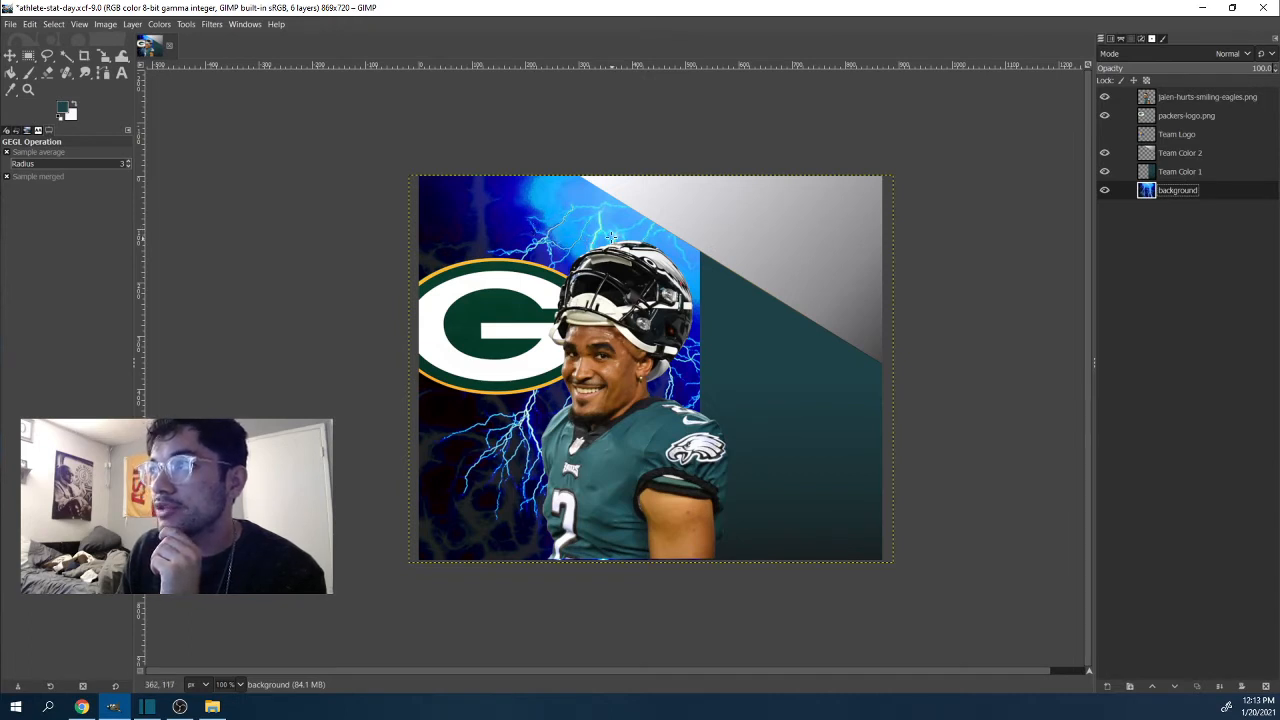
{"action": "left_click", "coordinate": [1175, 152]}
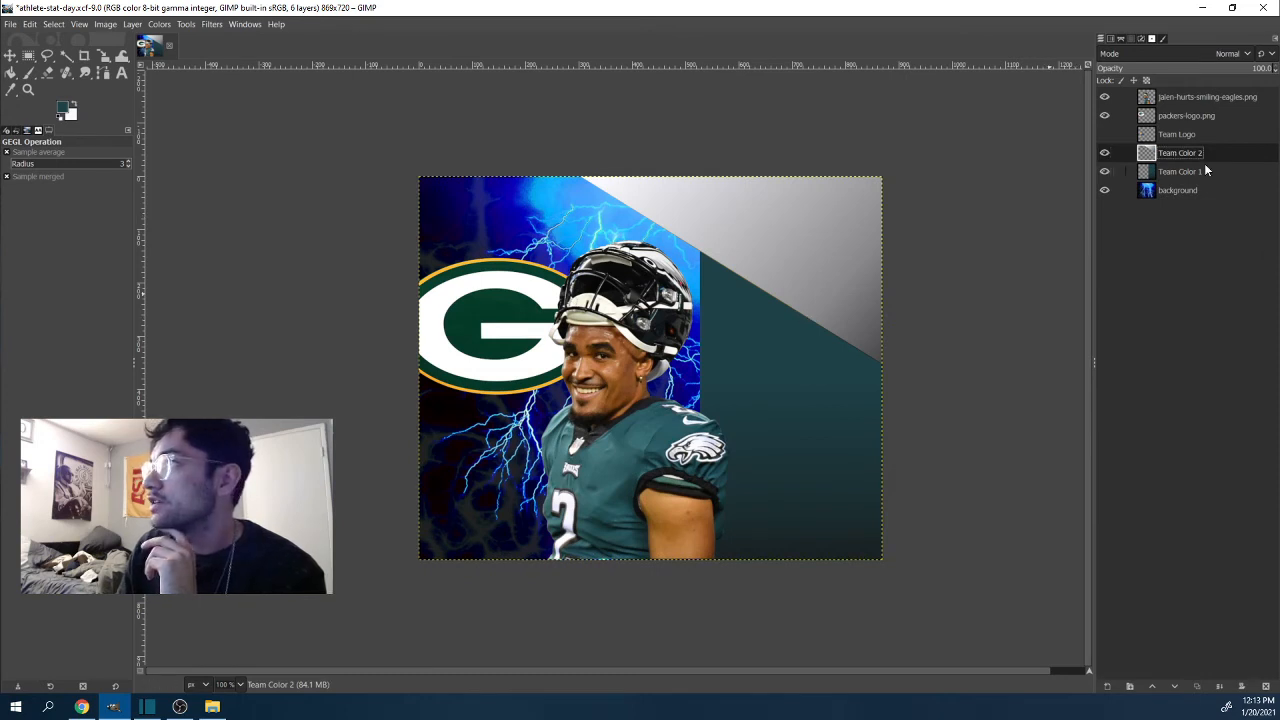
{"action": "right_click", "coordinate": [1182, 134]}
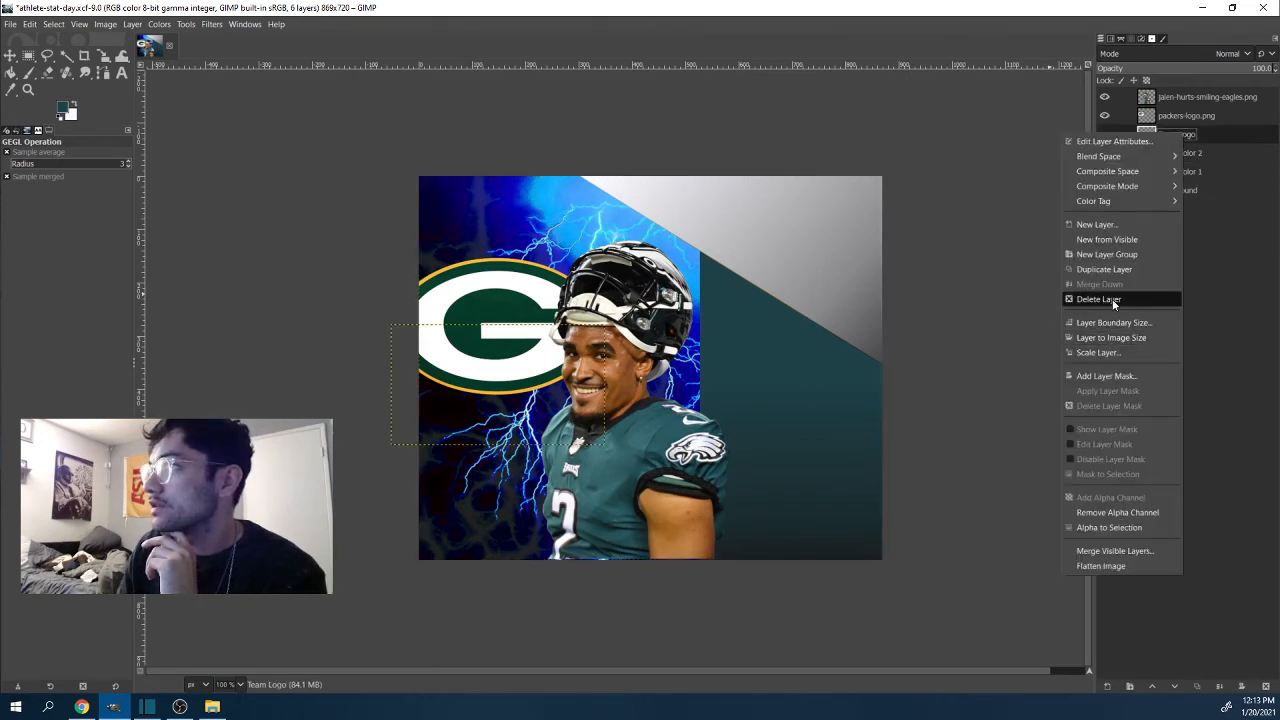
{"action": "left_click", "coordinate": [1216, 172]}
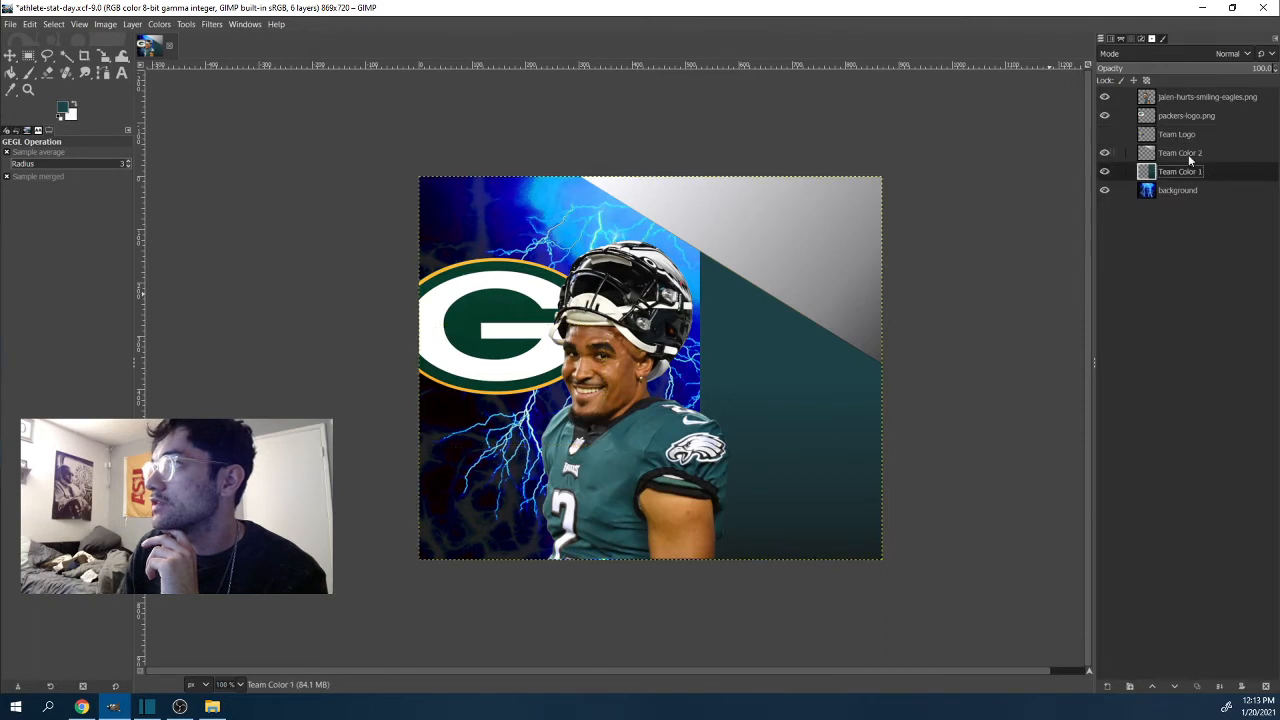
{"action": "left_click", "coordinate": [1184, 116]}
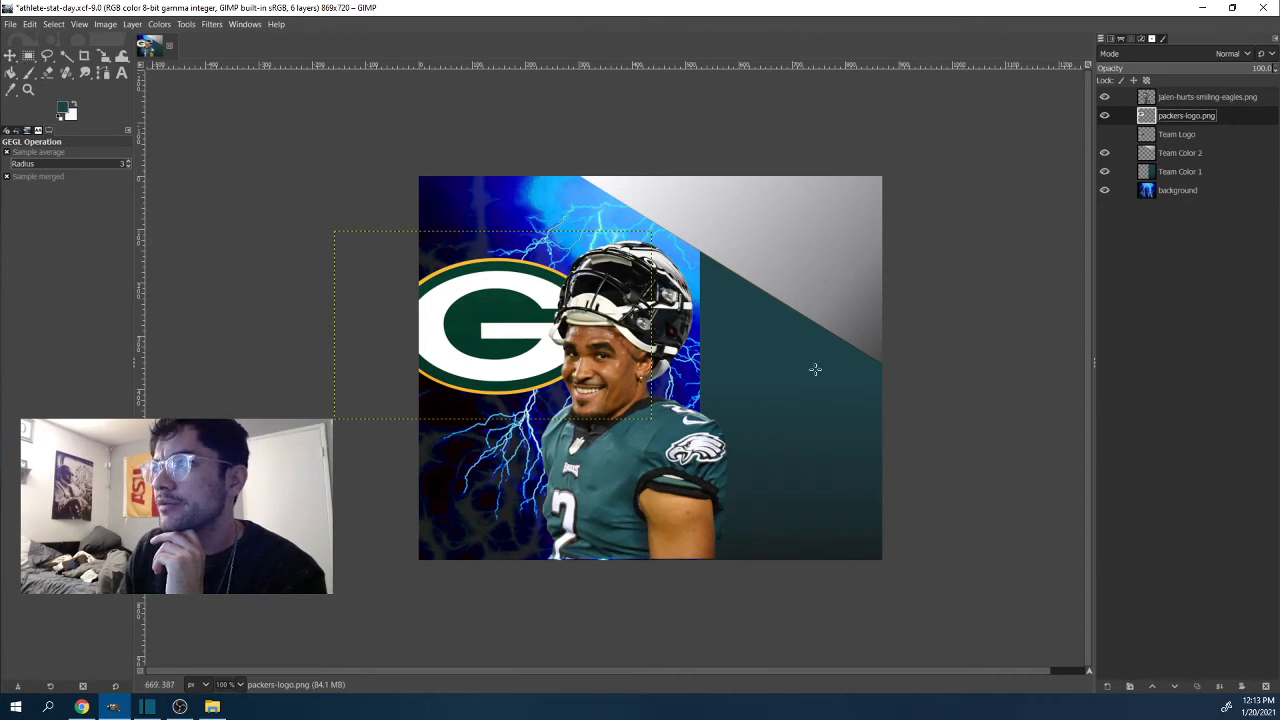
{"action": "left_click", "coordinate": [1178, 194]}
{"action": "left_click", "coordinate": [1180, 174]}
{"action": "left_click", "coordinate": [1180, 156]}
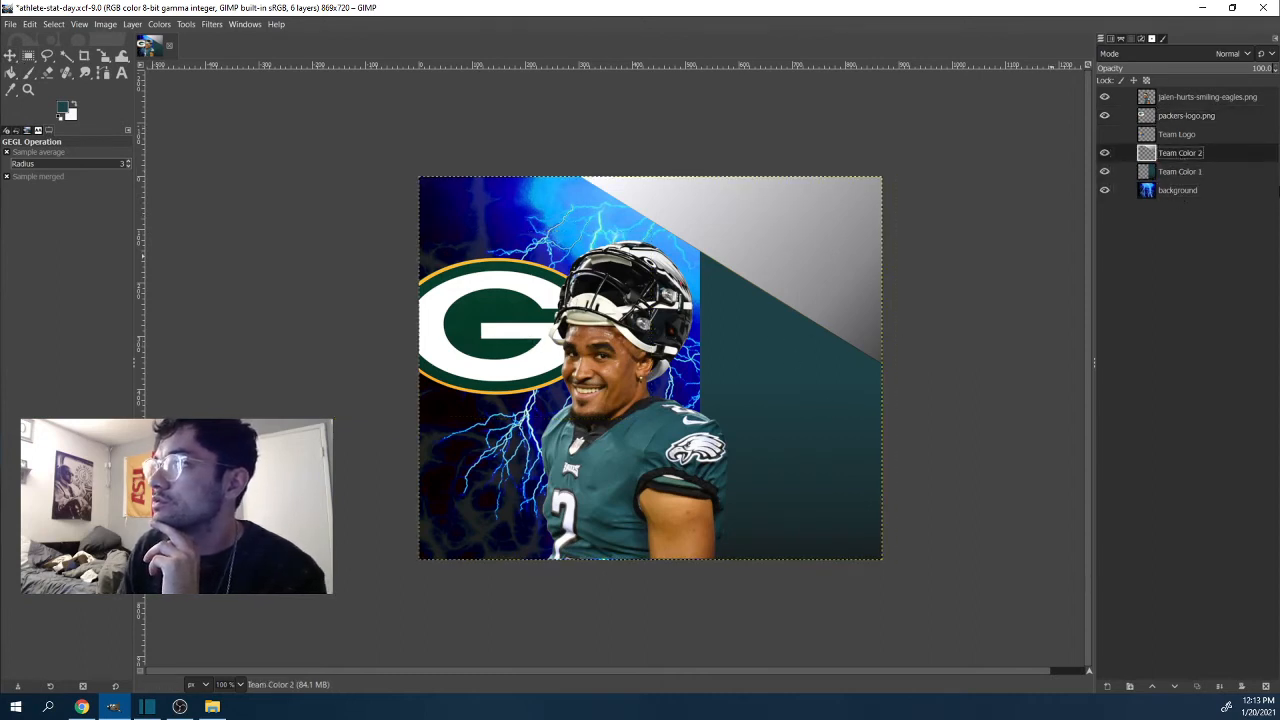
{"action": "left_click", "coordinate": [1194, 190]}
Step: Add a "jalen hurts" text layer in the Capture It font at 77 px within the light gray corner area, above the player cutout layer
{"action": "left_click", "coordinate": [1186, 96]}
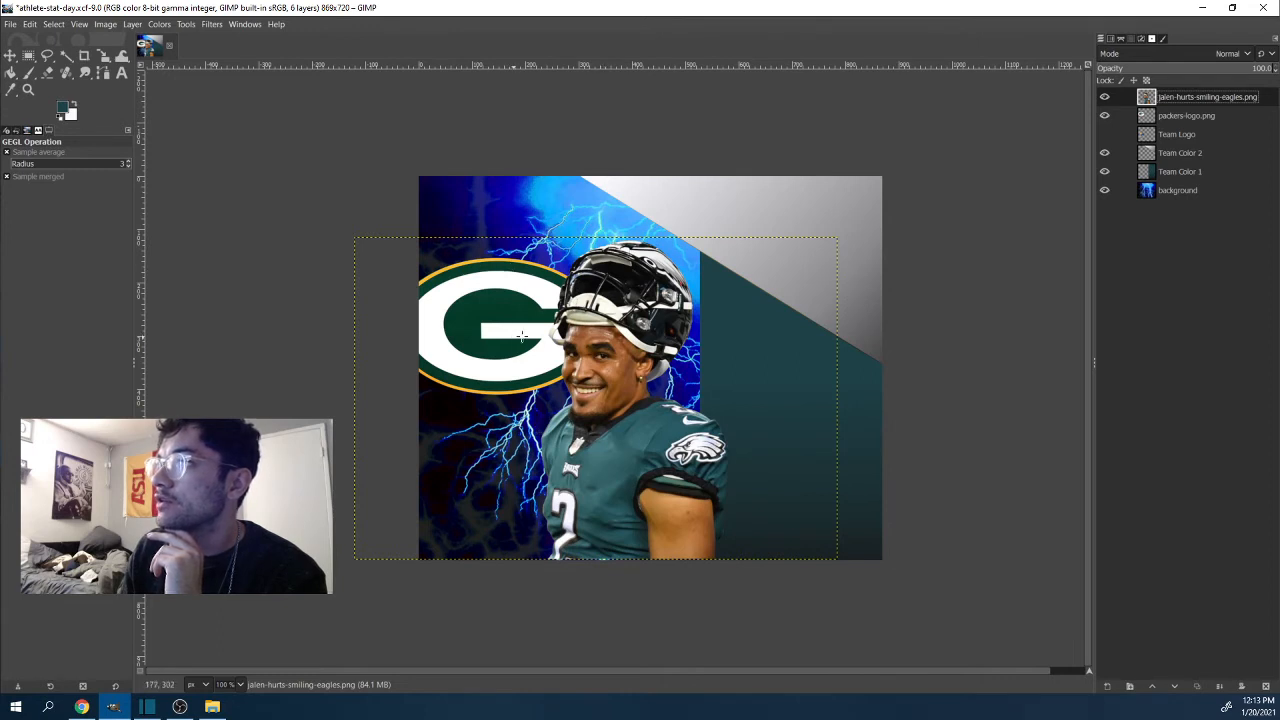
{"action": "key", "text": "t"}
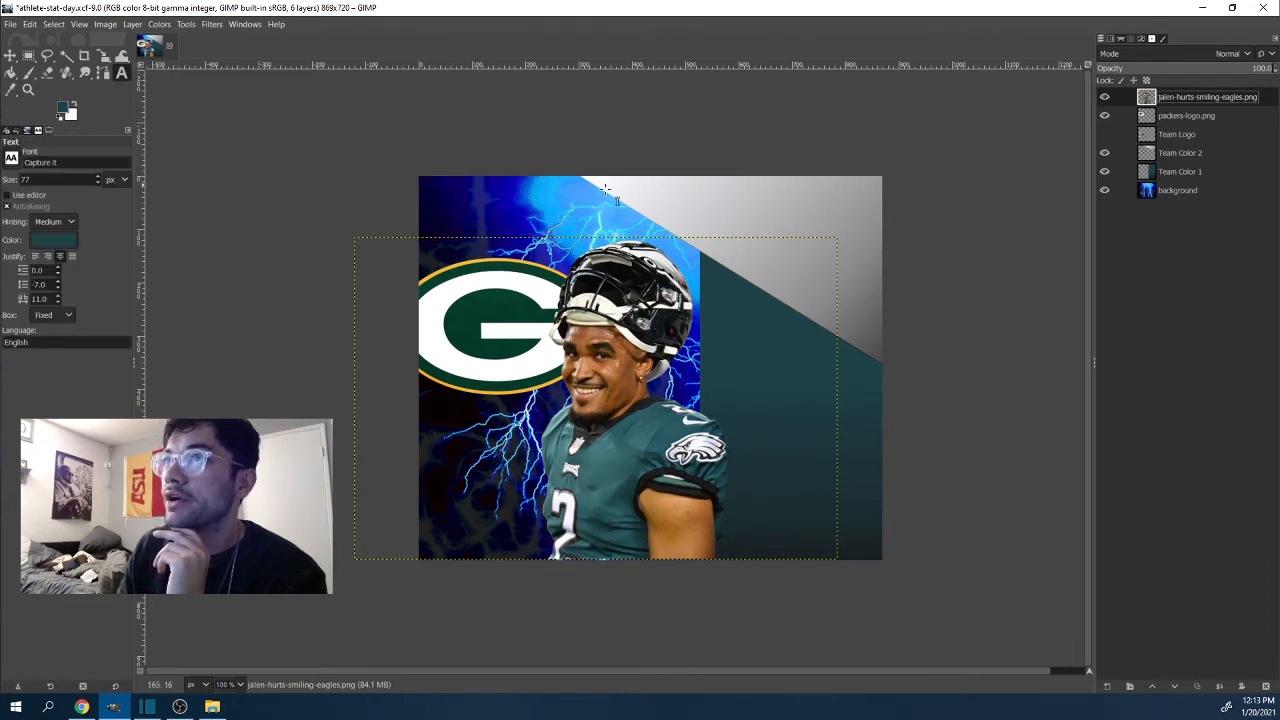
{"action": "left_click_drag", "start_coordinate": [682, 193], "coordinate": [855, 255]}
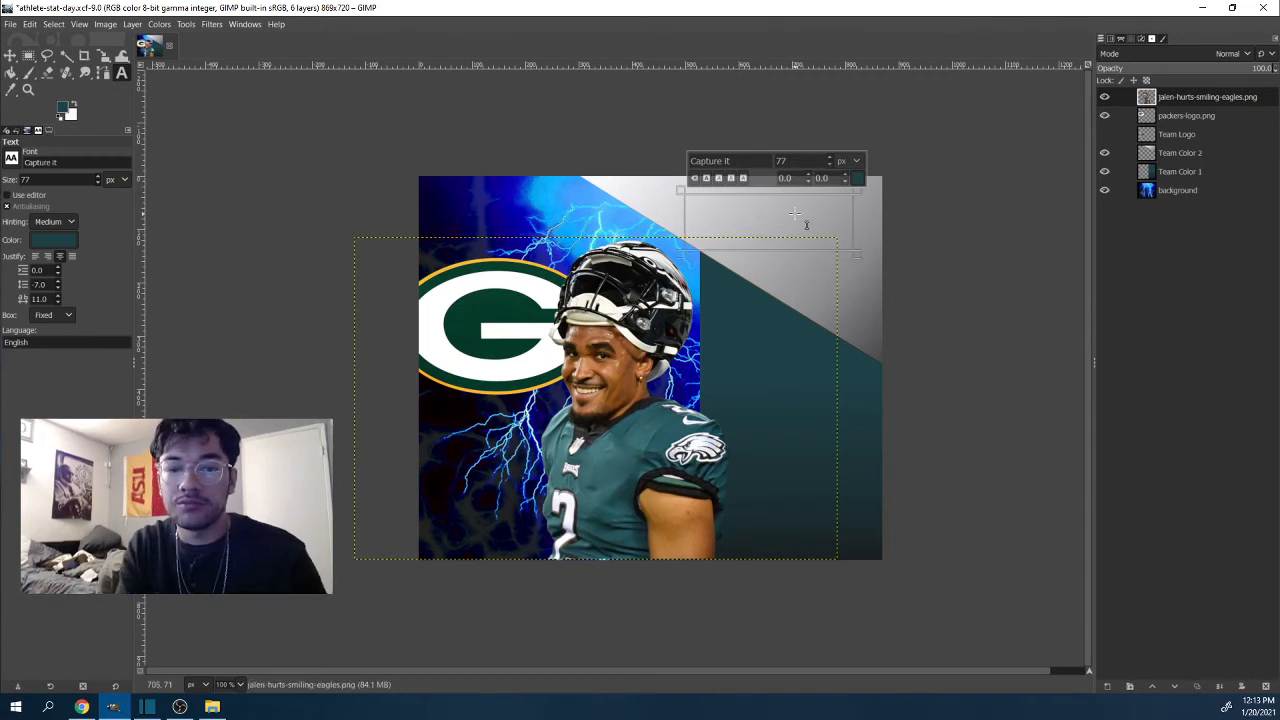
{"action": "type", "text": "jalen hu"}
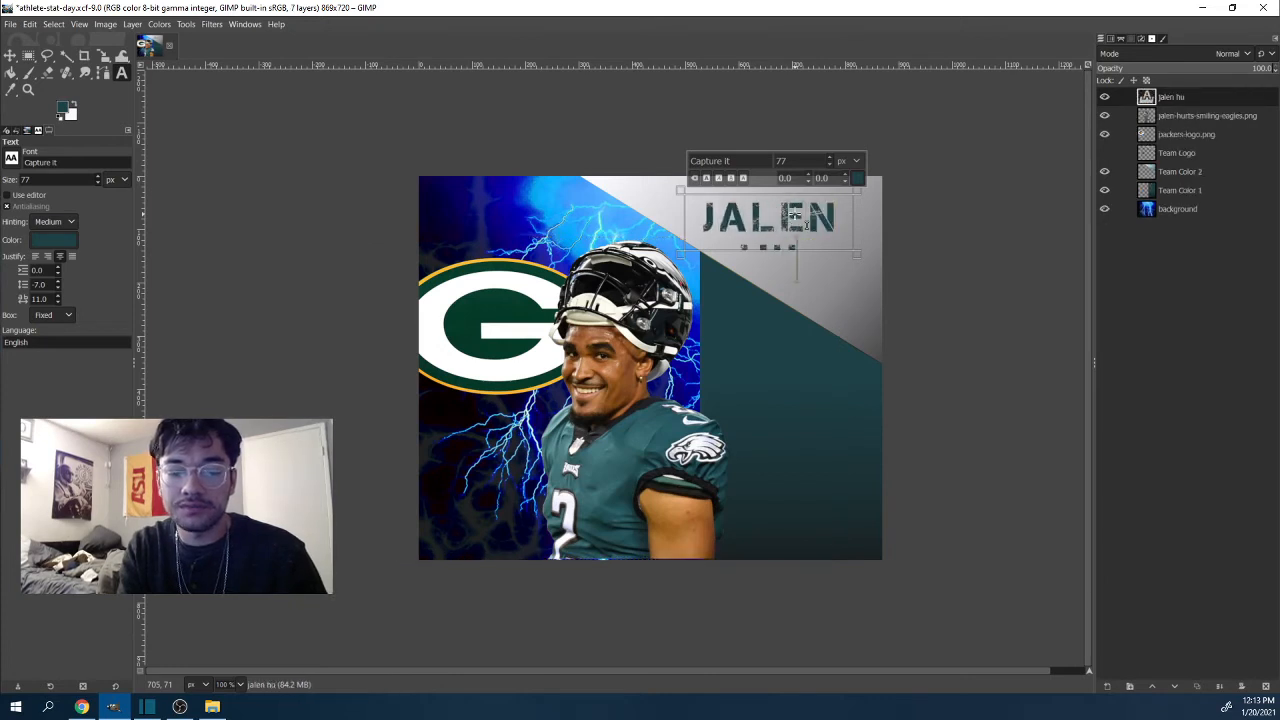
{"action": "type", "text": "rts"}
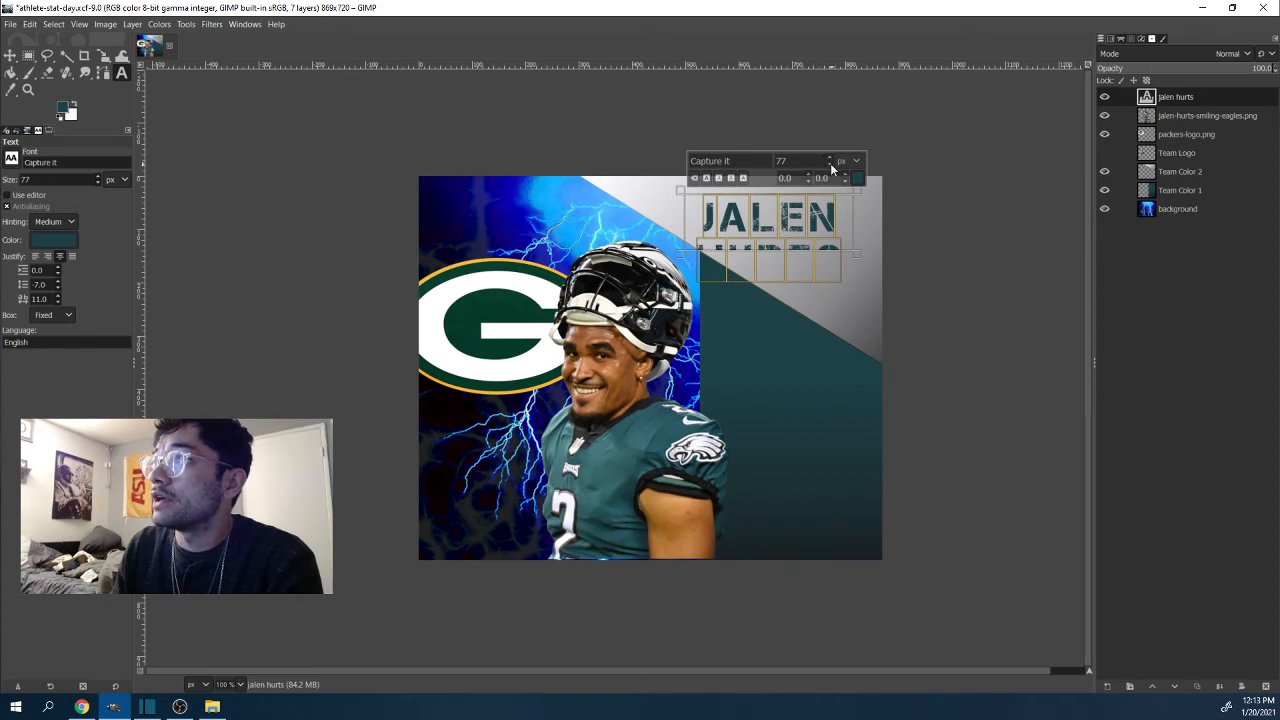
Step: Reduce the "jalen hurts" text to 33 px so the name fits on one line
{"action": "scroll", "coordinate": [830, 162], "scroll_direction": "down", "scroll_amount": 20}
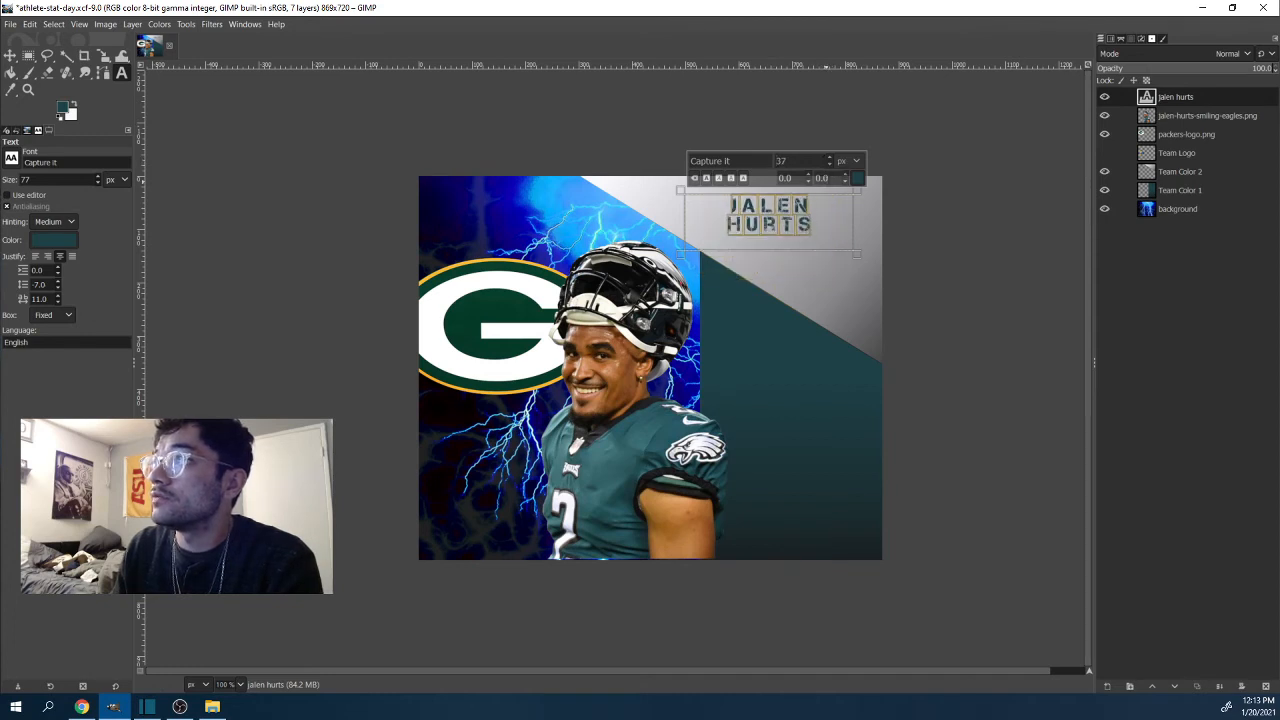
{"action": "scroll", "coordinate": [829, 164], "scroll_direction": "down", "scroll_amount": 4}
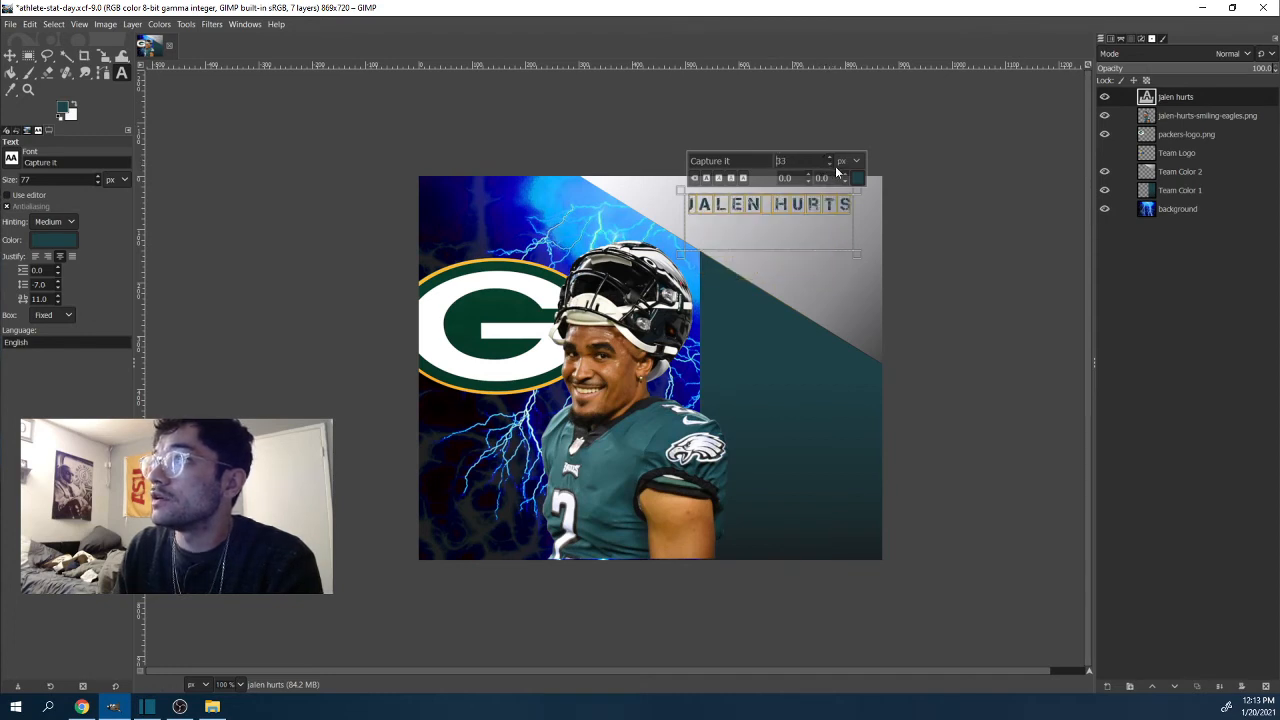
{"action": "left_click", "coordinate": [1165, 208]}
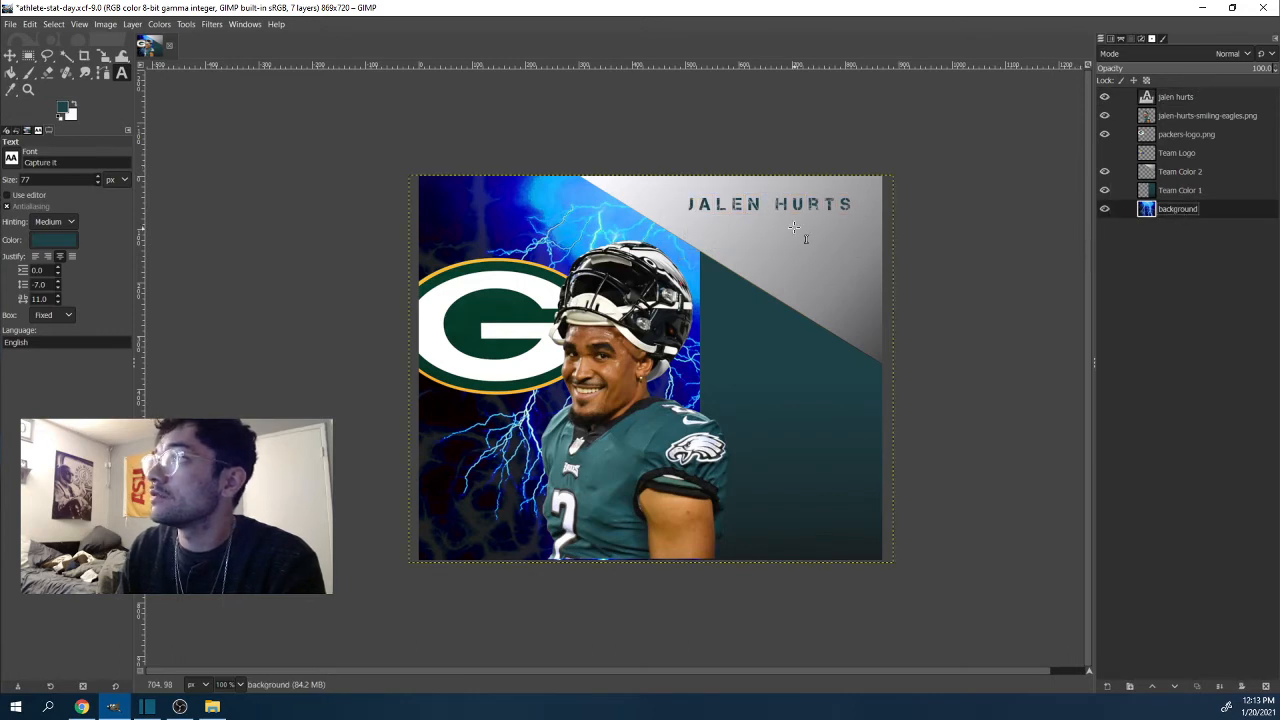
Step: Try different letter spacings on the "jalen hurts" text and set it to 8.0
{"action": "left_click", "coordinate": [750, 203]}
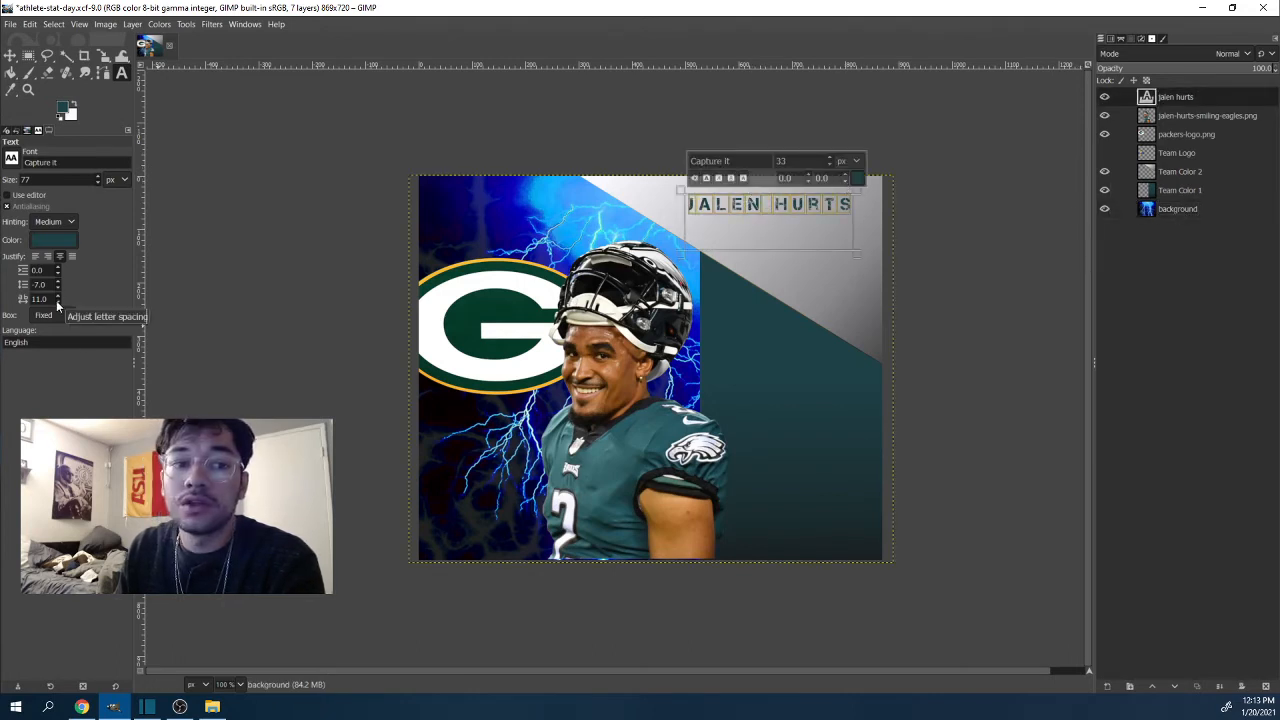
{"action": "scroll", "coordinate": [56, 300], "scroll_direction": "down", "scroll_amount": 7}
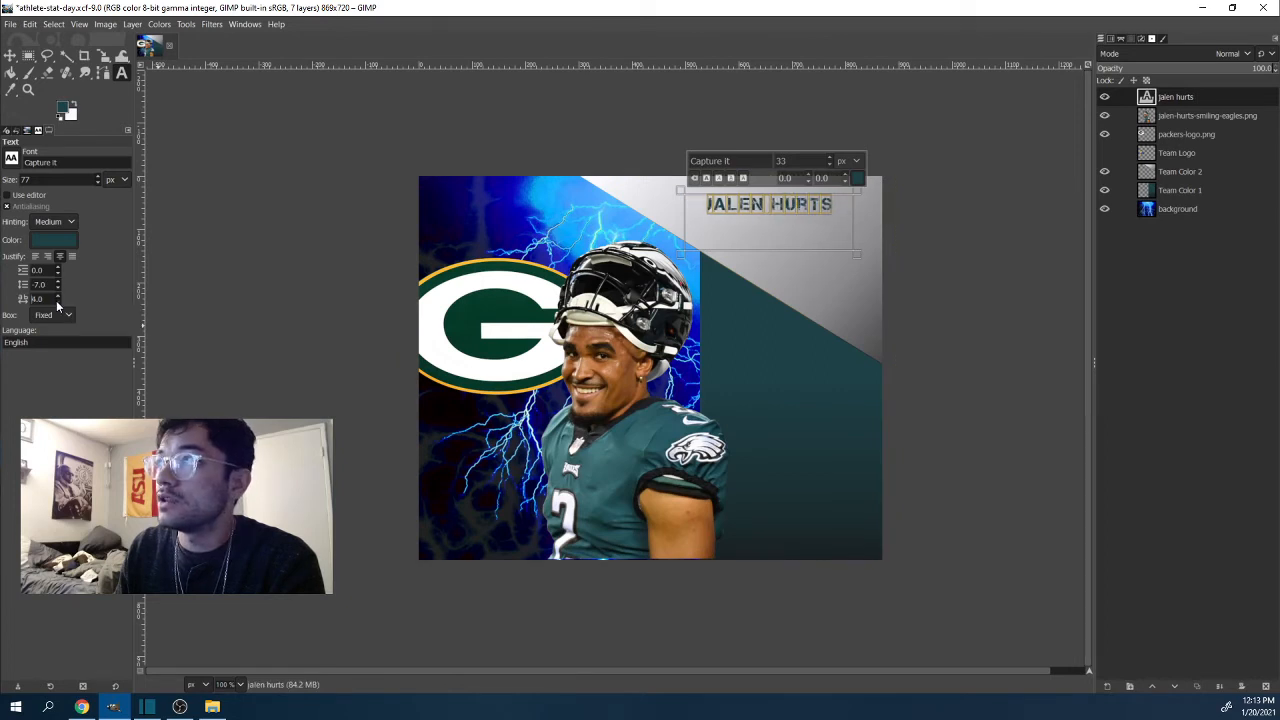
{"action": "scroll", "coordinate": [58, 298], "scroll_direction": "up", "scroll_amount": 8}
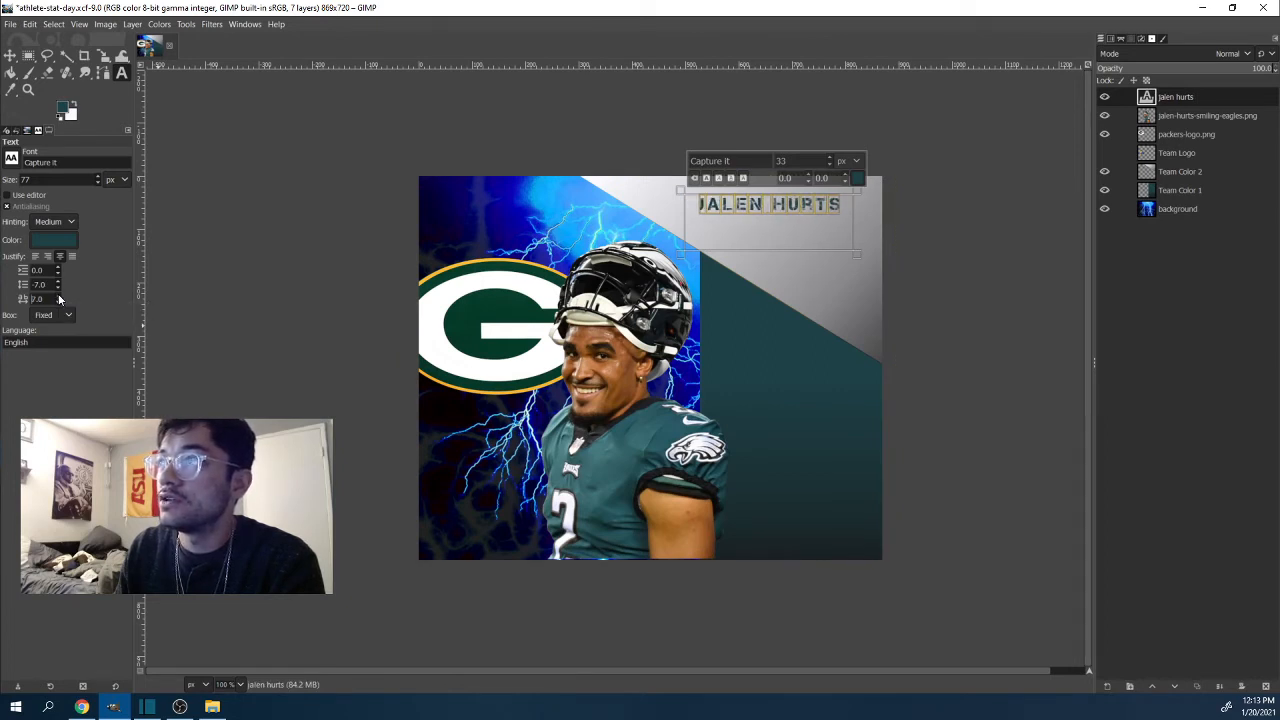
{"action": "scroll", "coordinate": [58, 302], "scroll_direction": "down", "scroll_amount": 4}
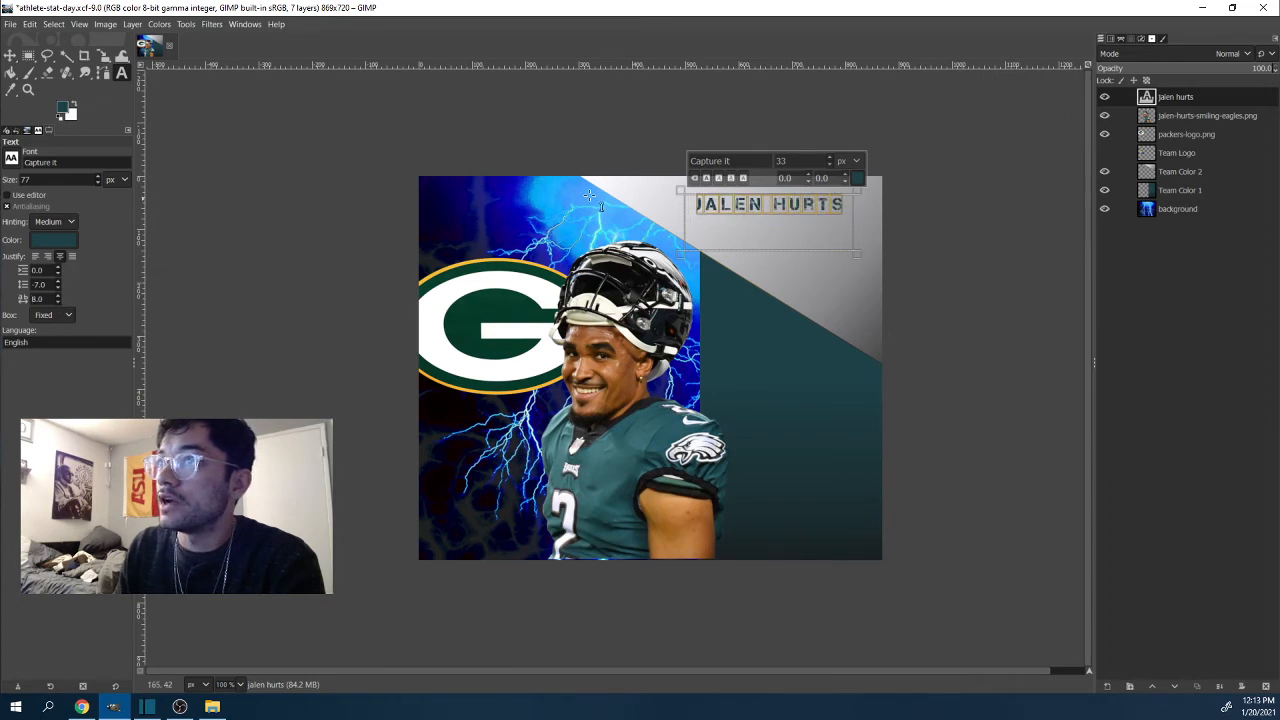
Step: Enlarge the name text to 56 px on one line in a wider text box and move it fully inside the image
{"action": "scroll", "coordinate": [831, 161], "scroll_direction": "up", "scroll_amount": 20}
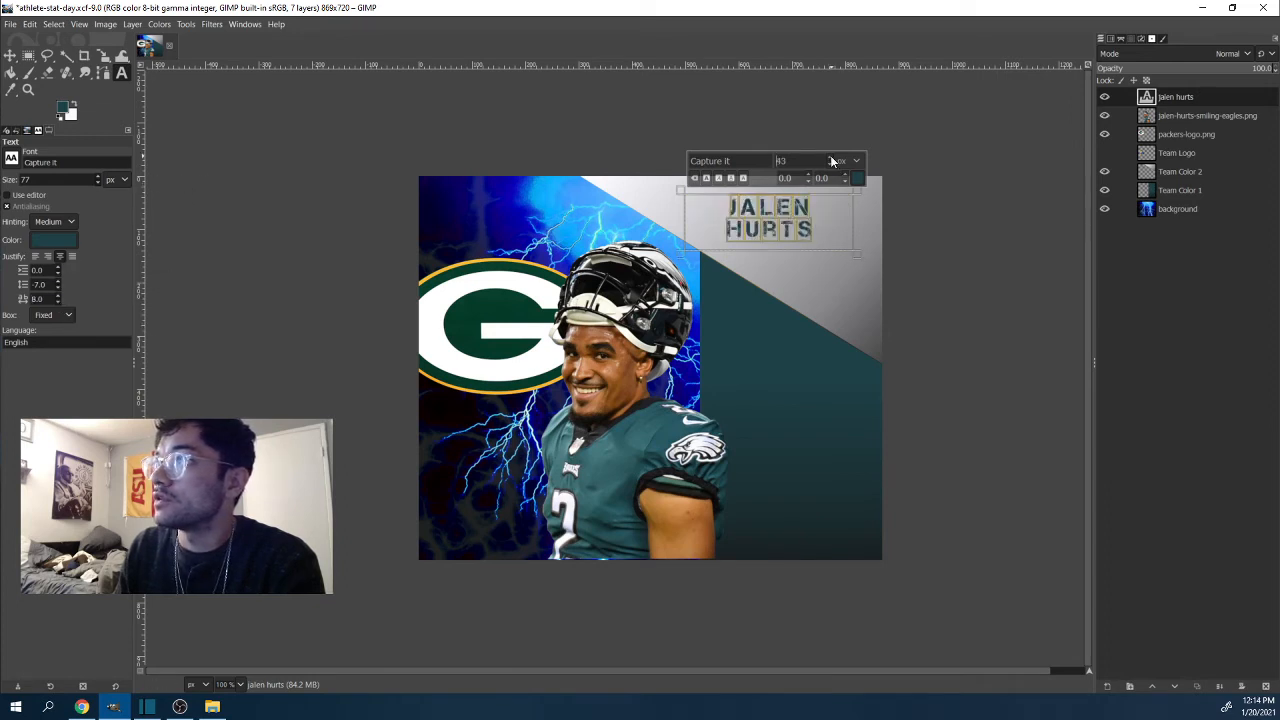
{"action": "scroll", "coordinate": [831, 161], "scroll_direction": "up", "scroll_amount": 1}
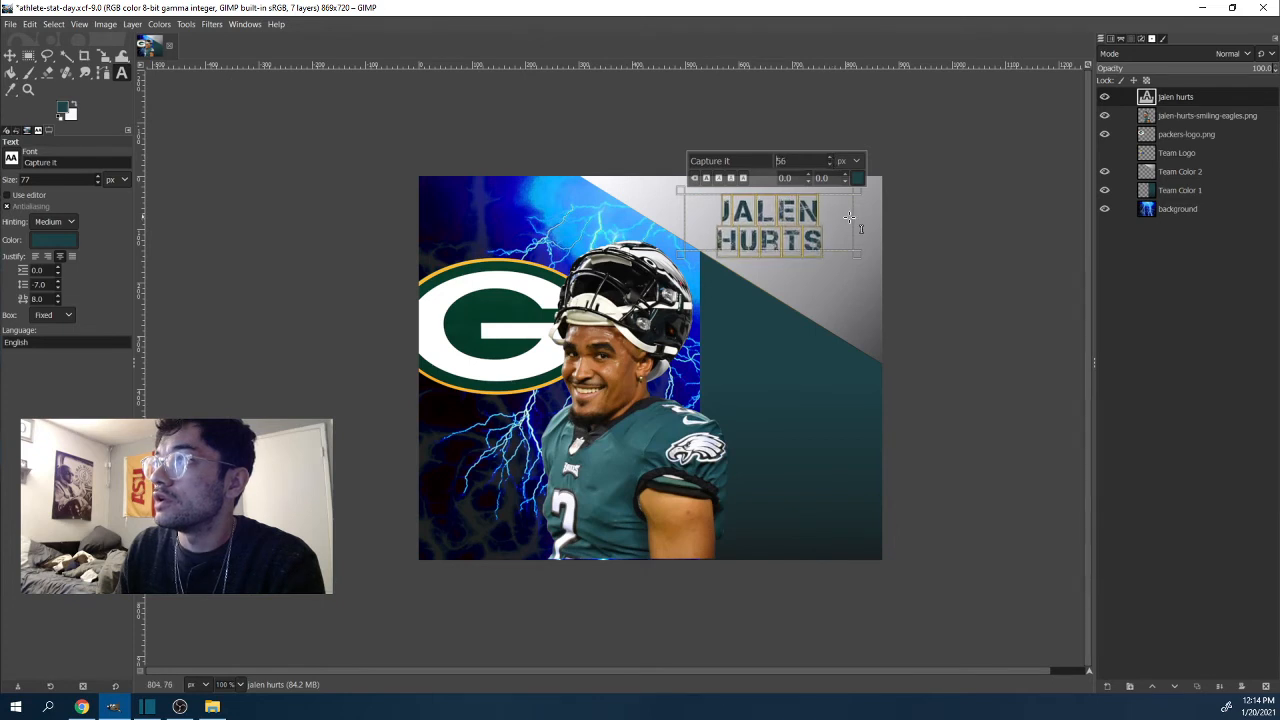
{"action": "left_click_drag", "start_coordinate": [857, 251], "coordinate": [910, 253]}
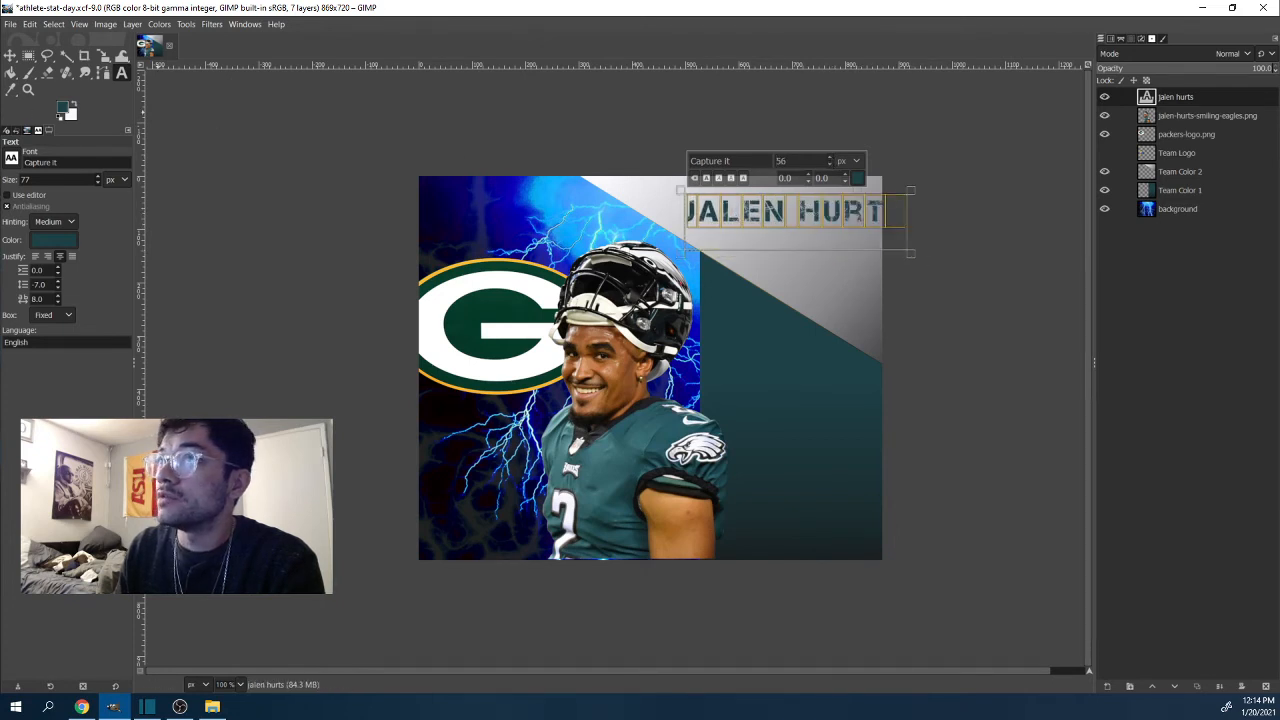
{"action": "left_click", "coordinate": [10, 55]}
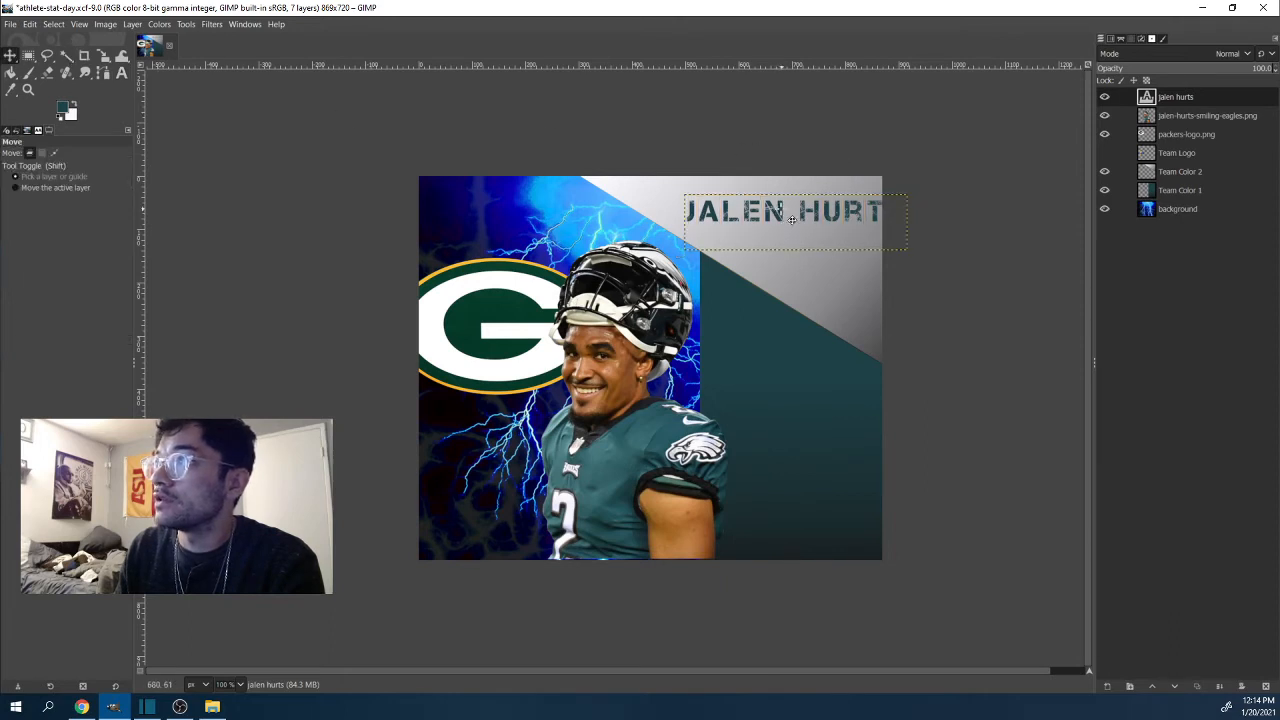
{"action": "left_click_drag", "start_coordinate": [792, 219], "coordinate": [758, 208]}
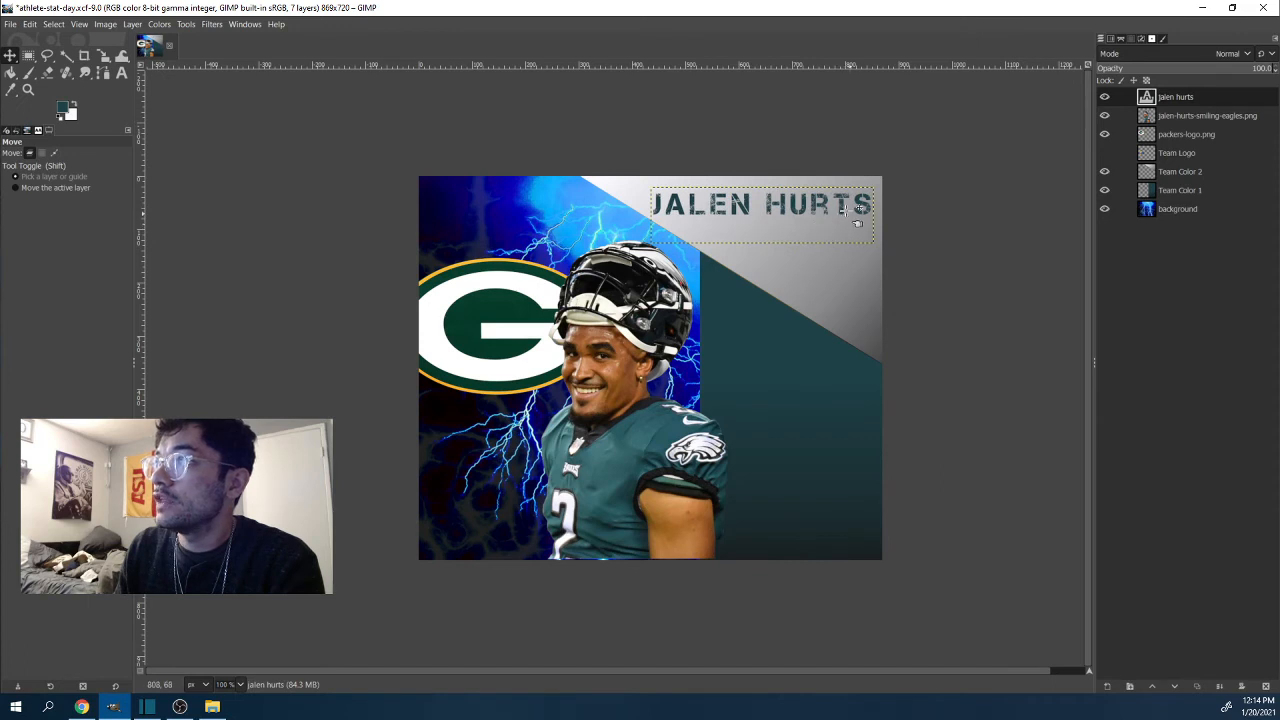
Step: Add a "Starter?" text in a new text box in the light gray area under the player name
{"action": "left_click", "coordinate": [119, 73]}
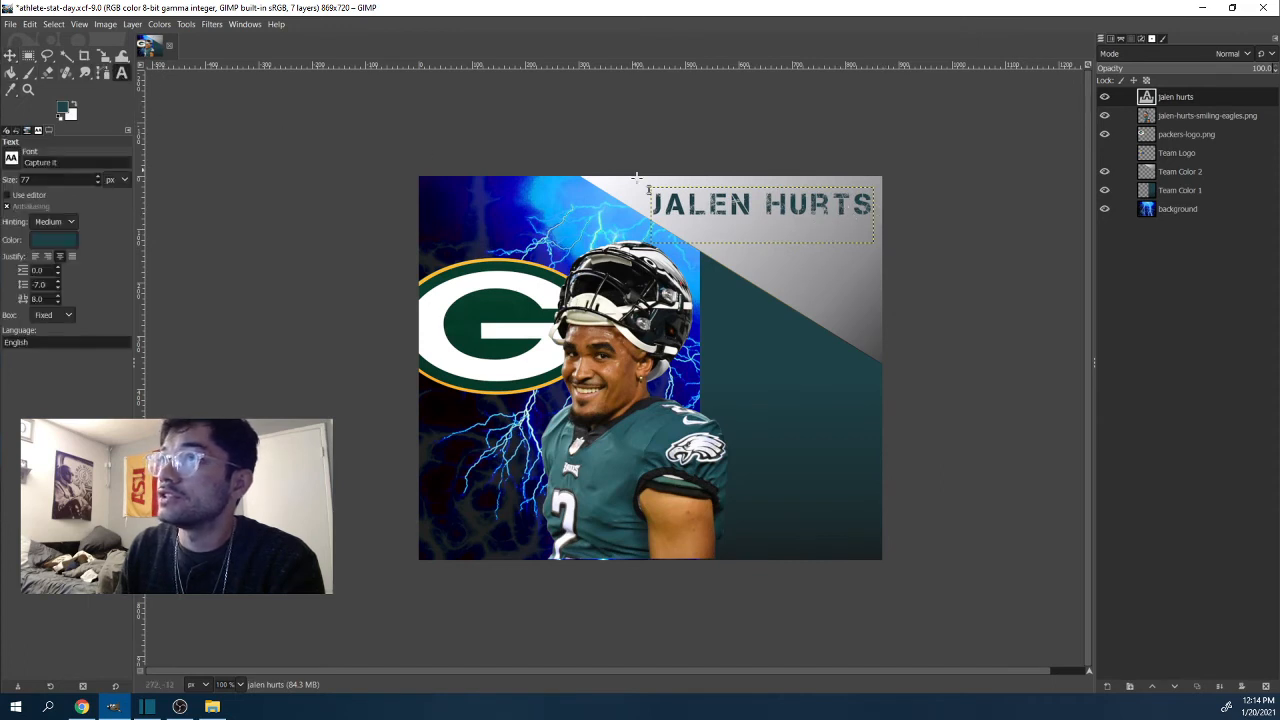
{"action": "left_click_drag", "start_coordinate": [880, 322], "coordinate": [688, 233]}
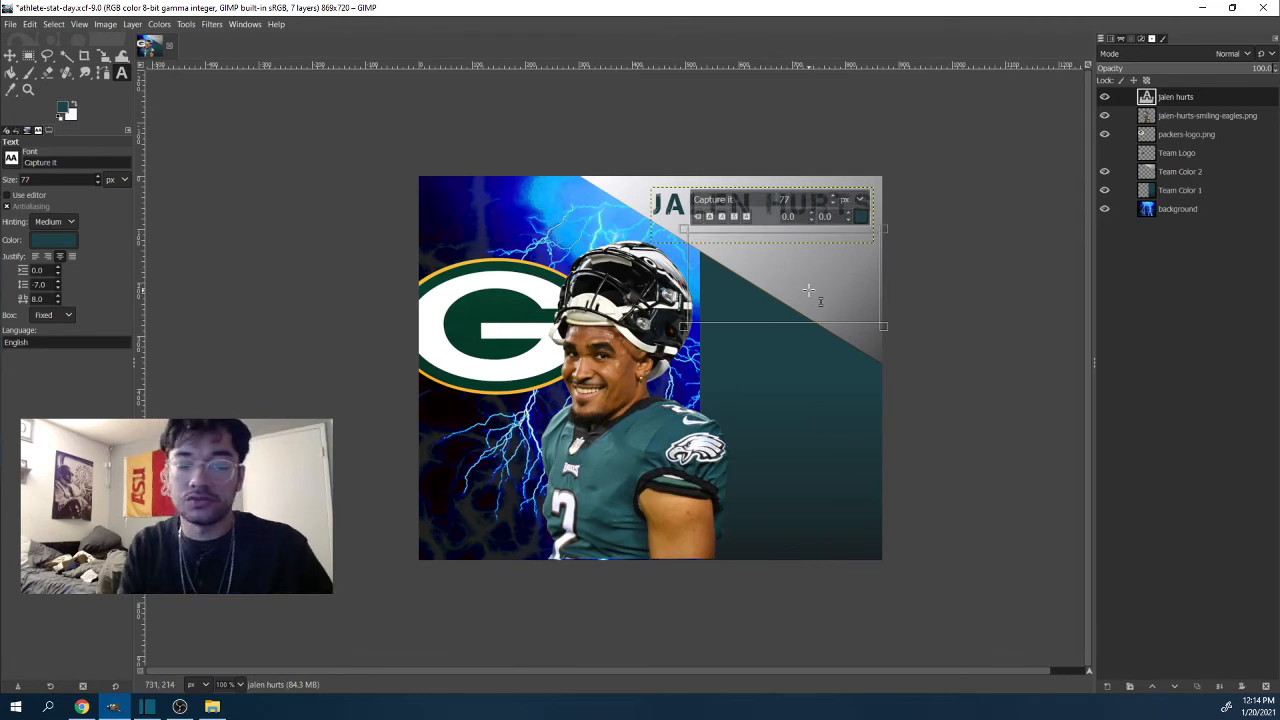
{"action": "type", "text": "Starter"}
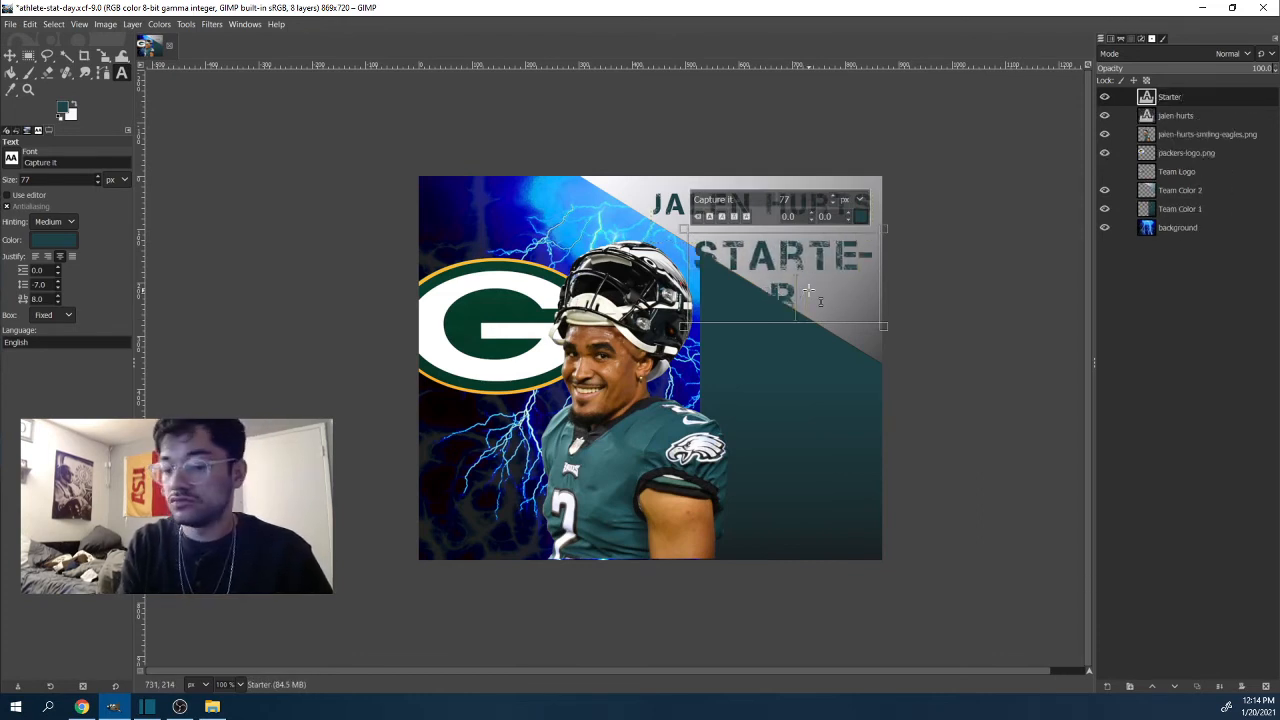
{"action": "type", "text": "?"}
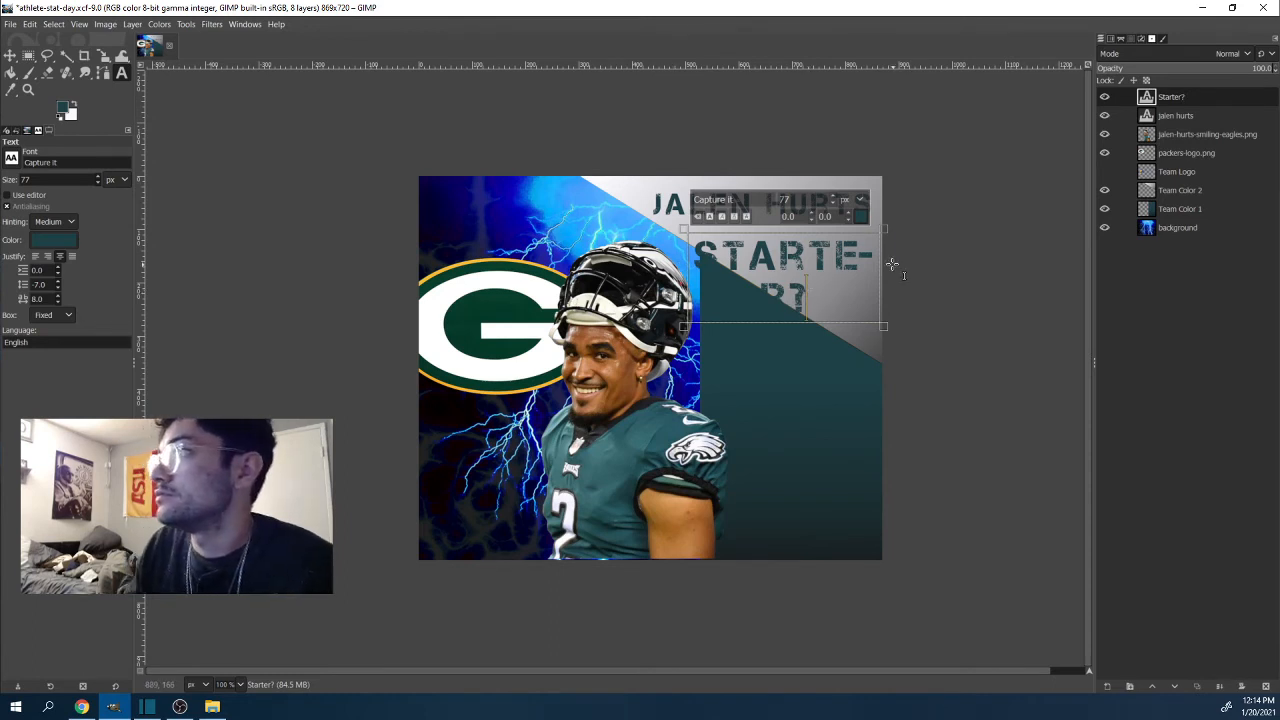
Step: Fit the "Starter?" text on one line at 54 px in a wider box and place it directly beneath the name
{"action": "left_click_drag", "start_coordinate": [884, 270], "coordinate": [926, 270]}
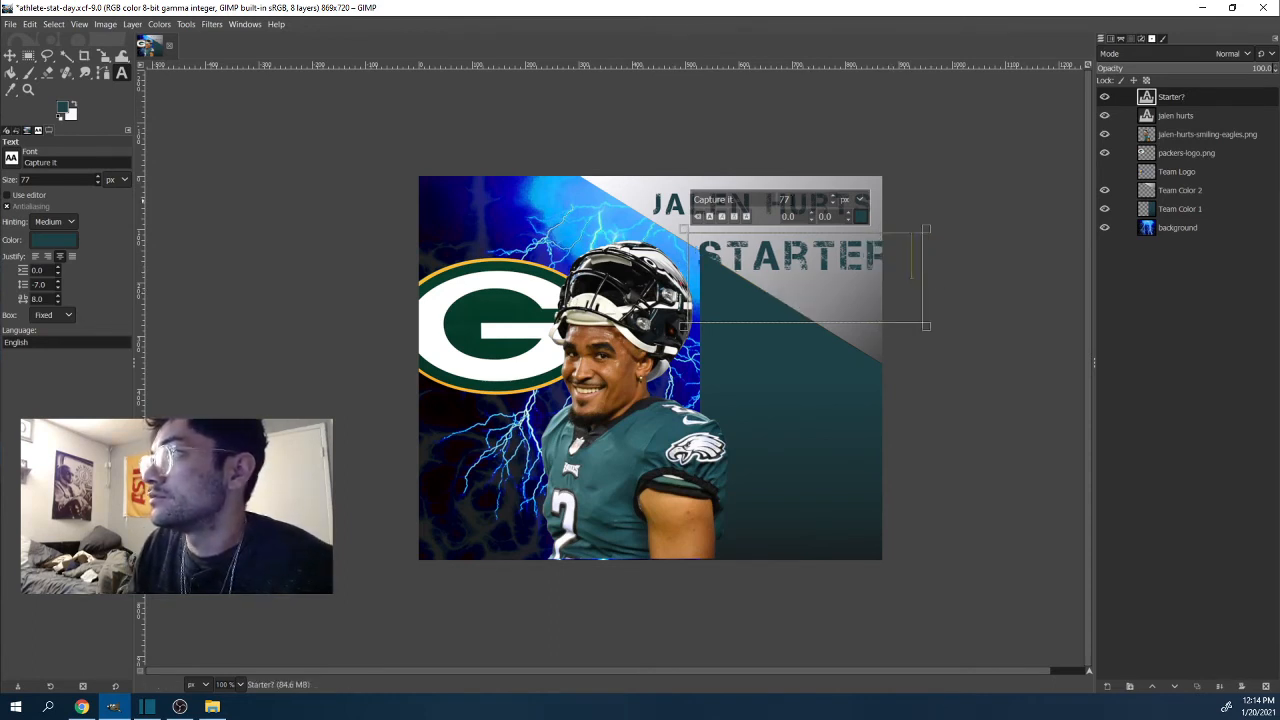
{"action": "double_click", "coordinate": [789, 248]}
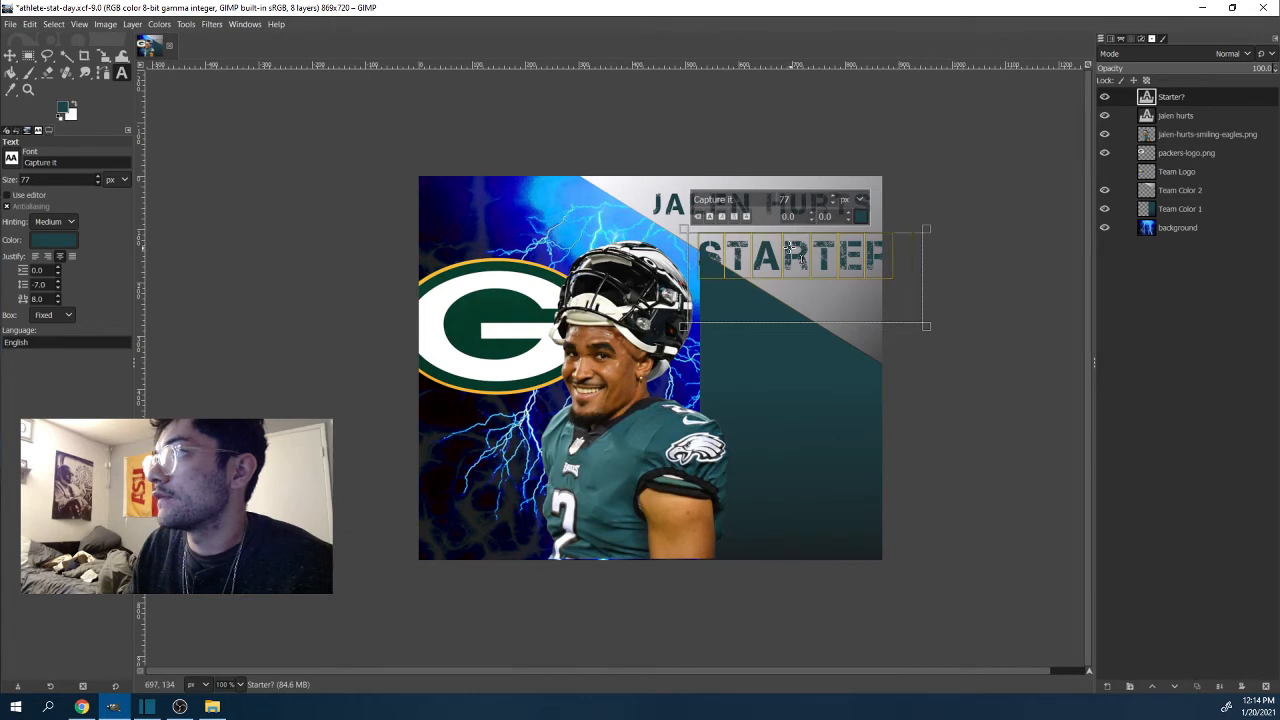
{"action": "left_click", "coordinate": [838, 205]}
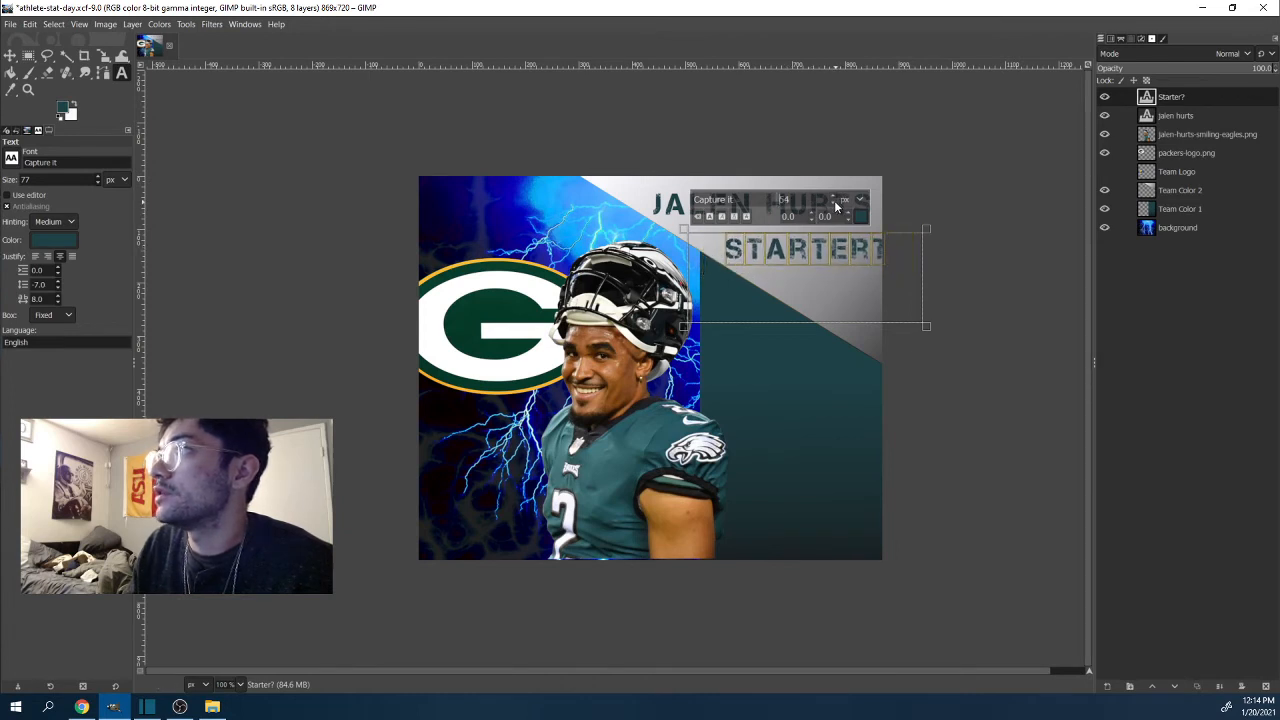
{"action": "left_click", "coordinate": [10, 55]}
{"action": "left_click_drag", "start_coordinate": [801, 260], "coordinate": [779, 245]}
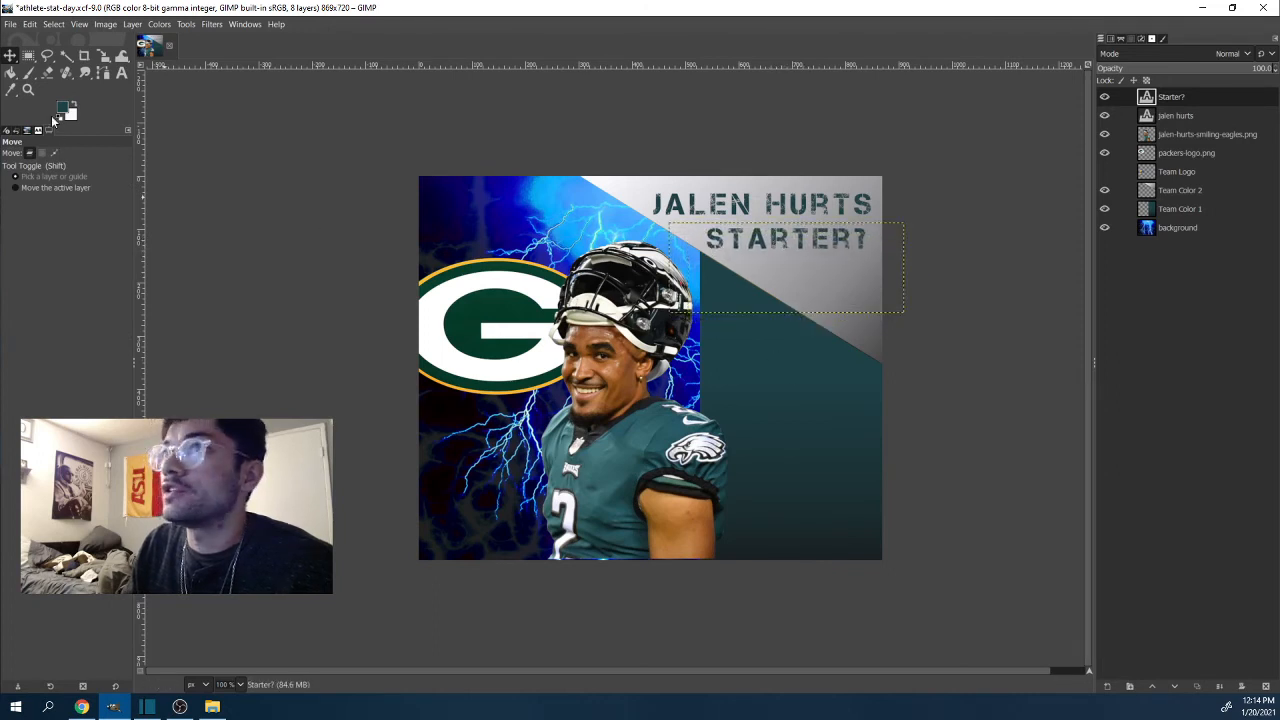
Step: Add a "20" text in a tall new text box over the dark teal area
{"action": "left_click", "coordinate": [120, 74]}
{"action": "left_click_drag", "start_coordinate": [759, 336], "coordinate": [860, 512]}
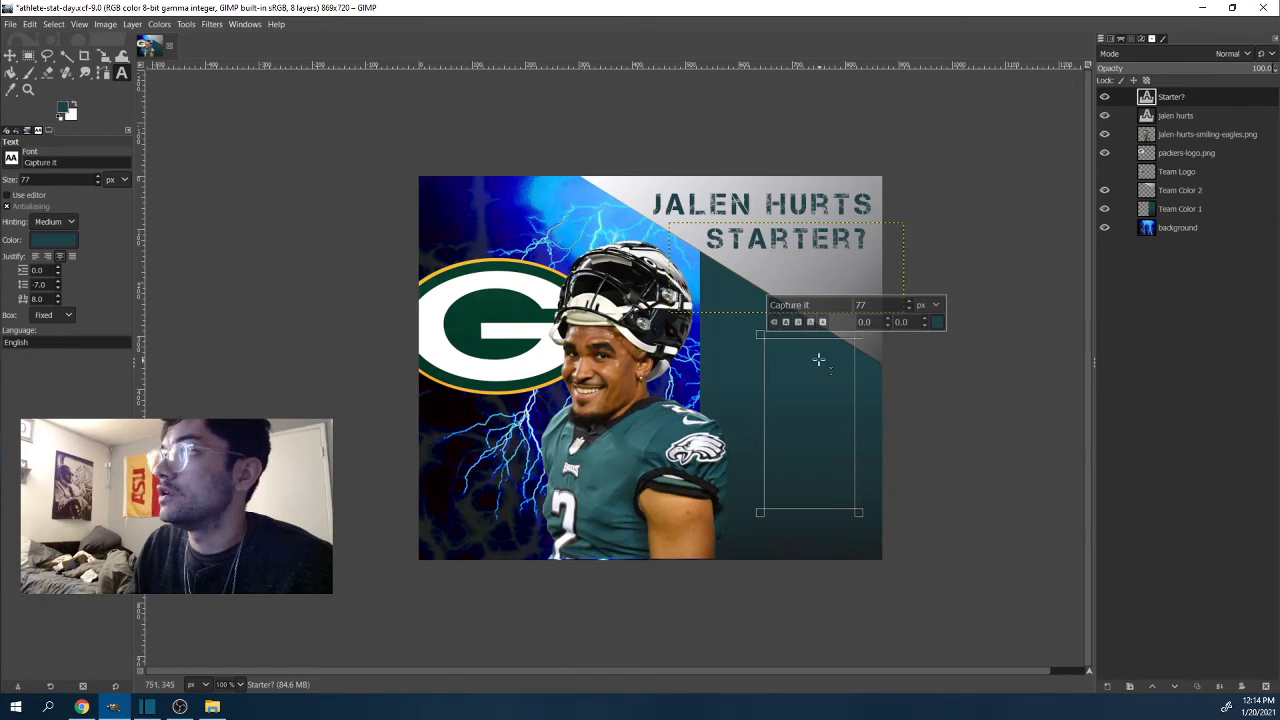
{"action": "type", "text": "20"}
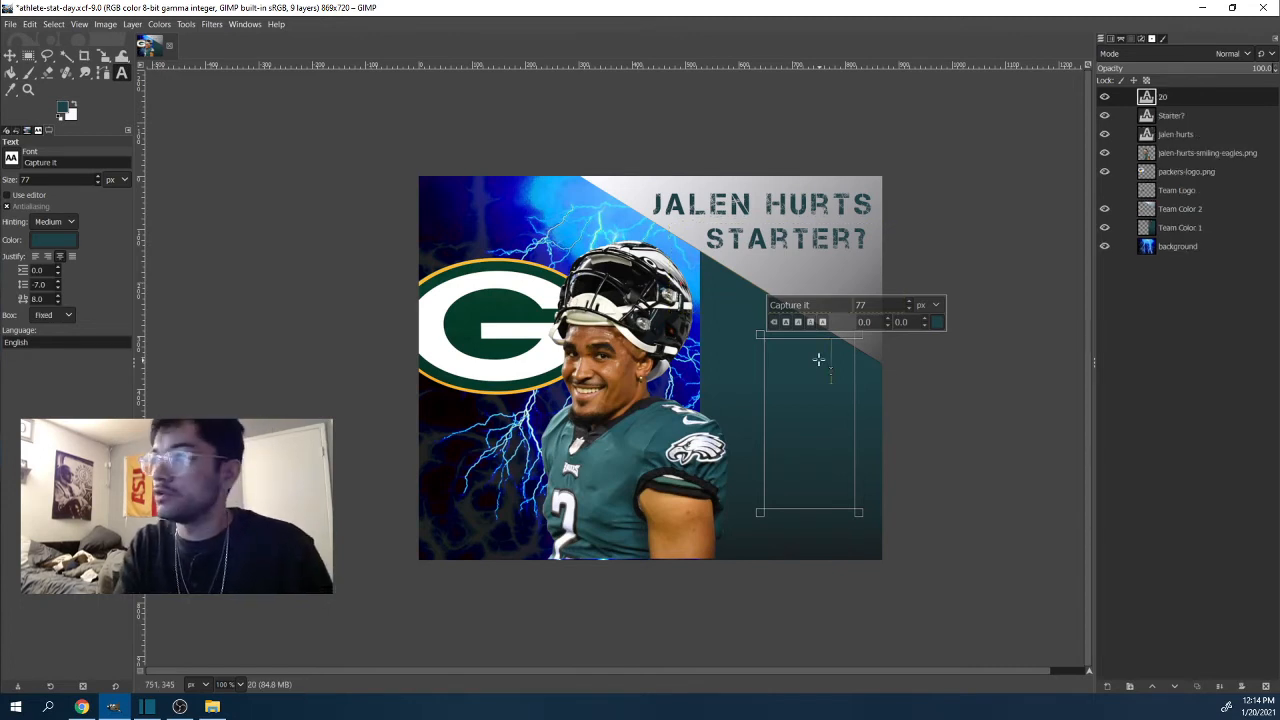
Step: Sample the gray from the light gradient area and recolor the "20" text with it
{"action": "left_click", "coordinate": [936, 322]}
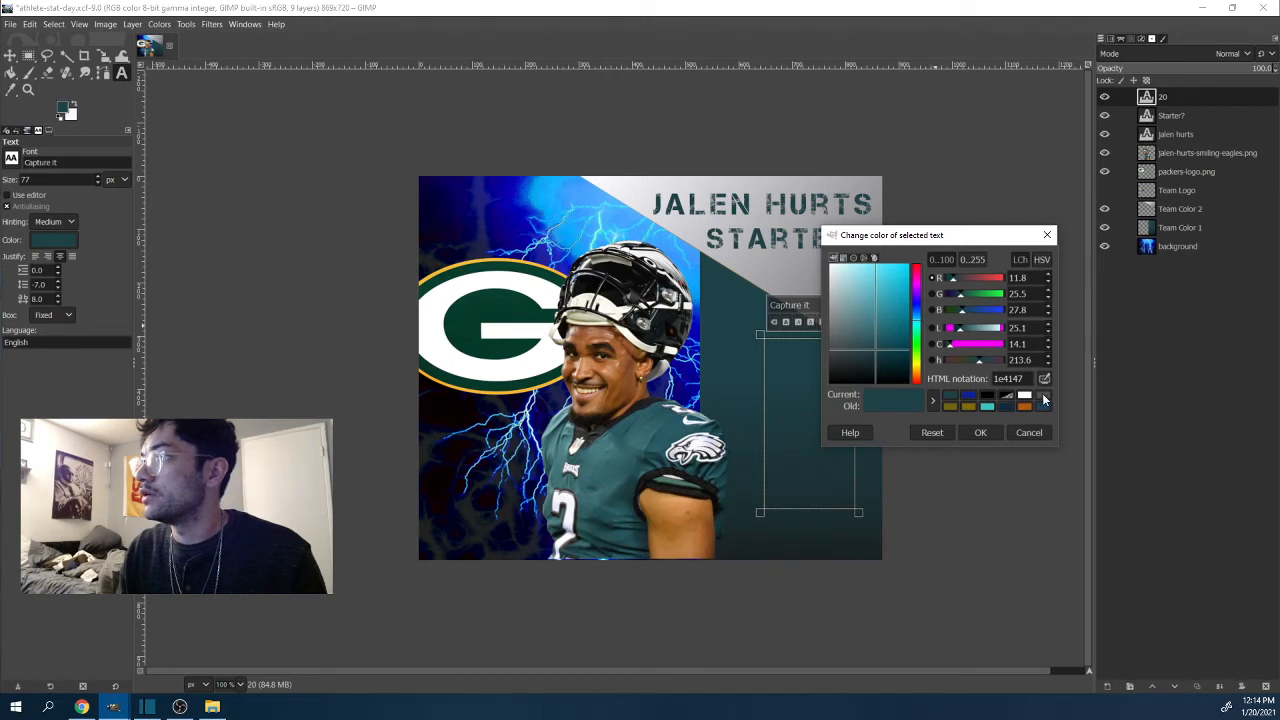
{"action": "left_click", "coordinate": [1029, 434]}
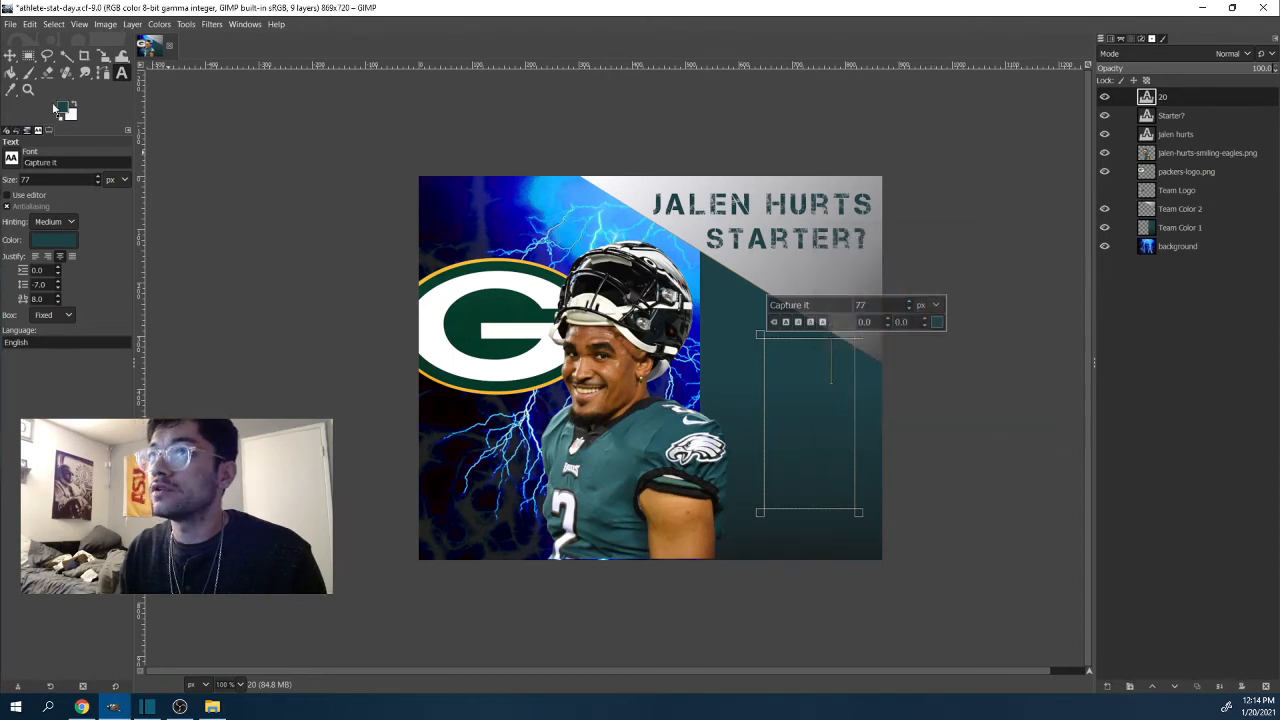
{"action": "left_click", "coordinate": [10, 89]}
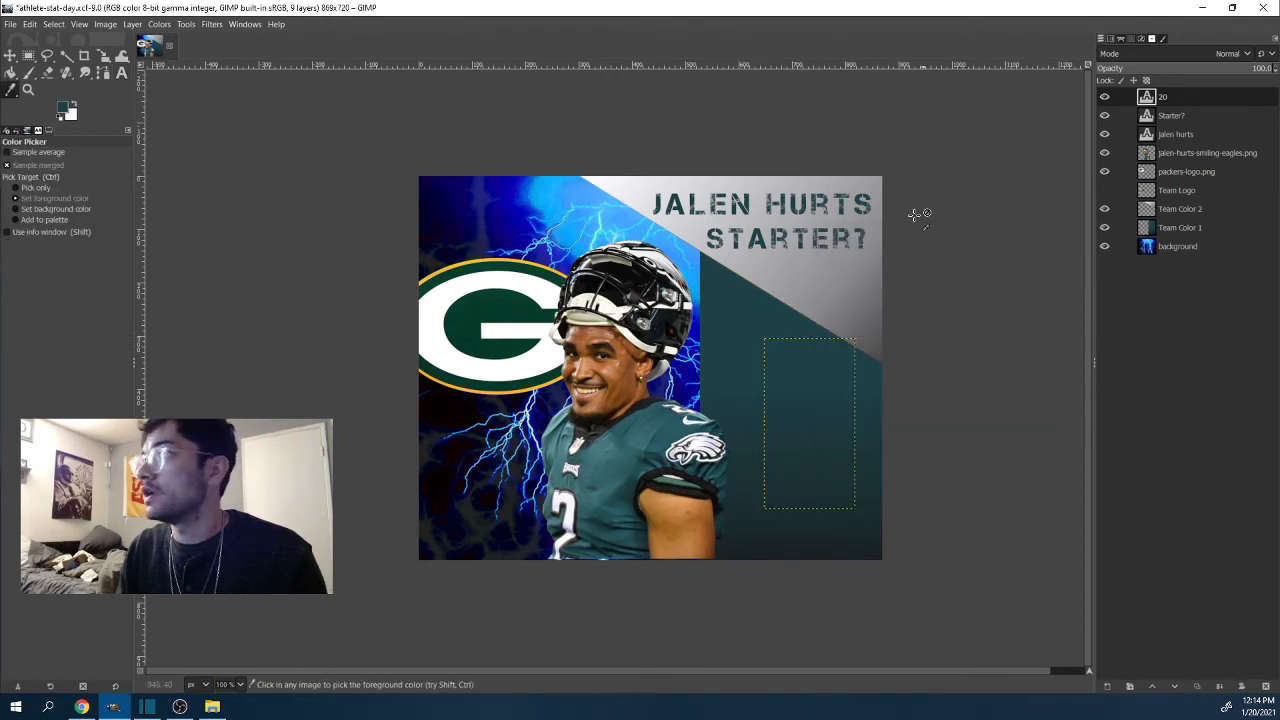
{"action": "left_click", "coordinate": [860, 283]}
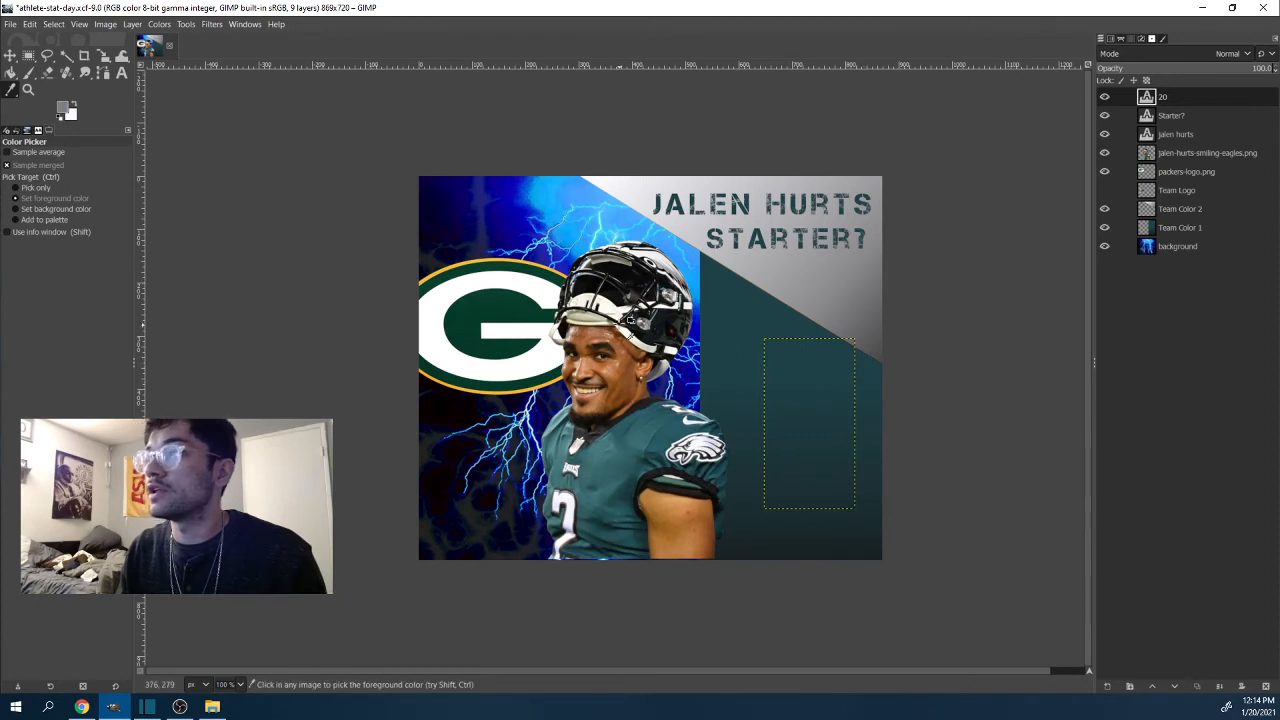
{"action": "left_click", "coordinate": [121, 73]}
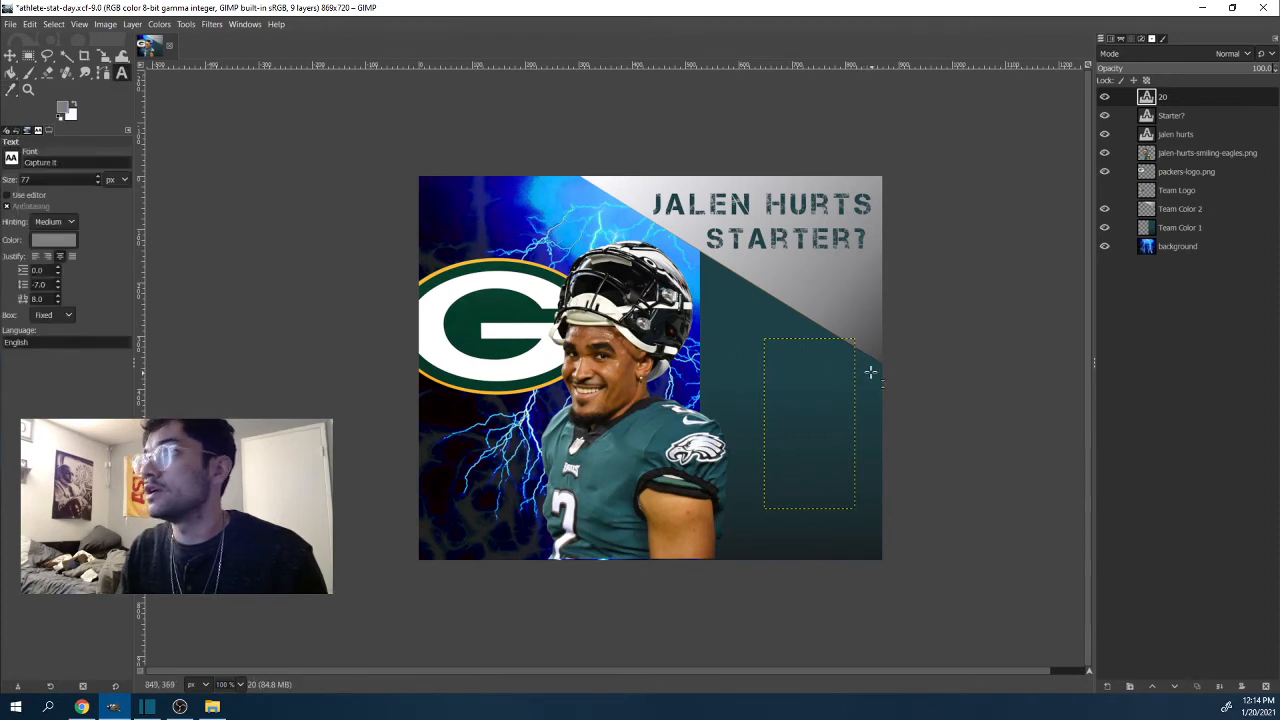
{"action": "left_click", "coordinate": [805, 366]}
{"action": "key", "text": "BackSpace"}
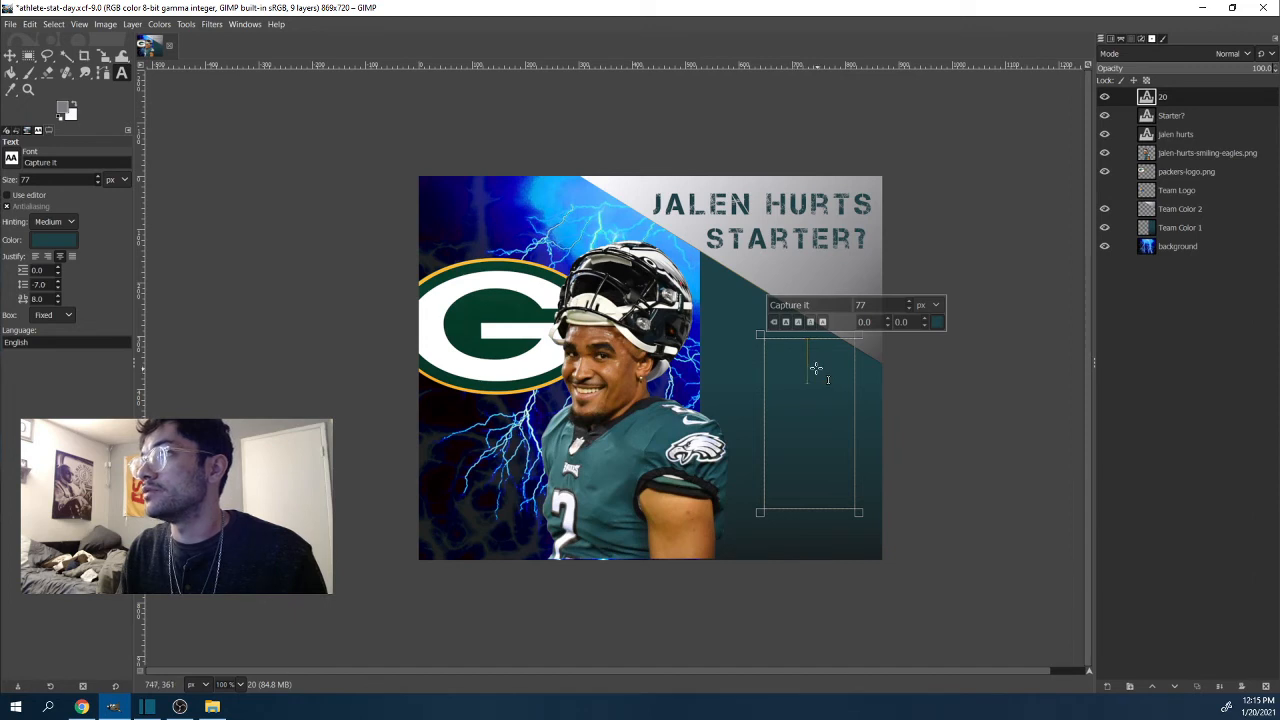
{"action": "left_click", "coordinate": [936, 321]}
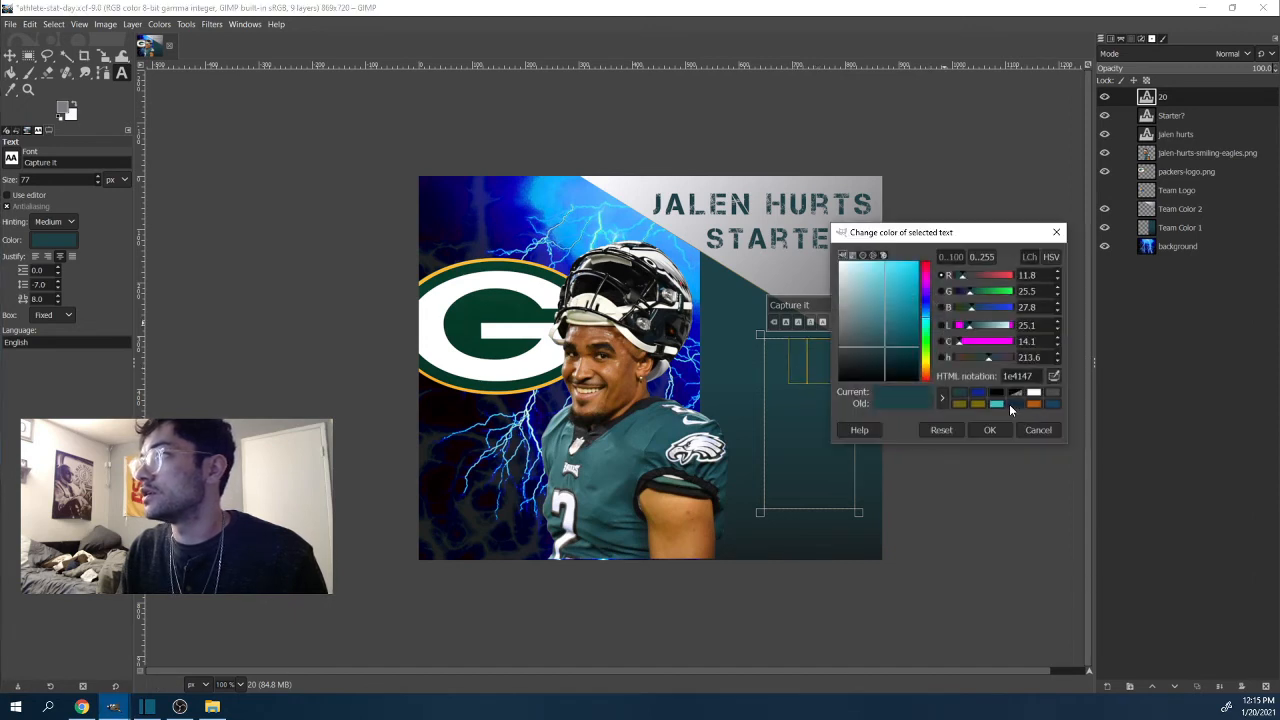
{"action": "left_click", "coordinate": [989, 429]}
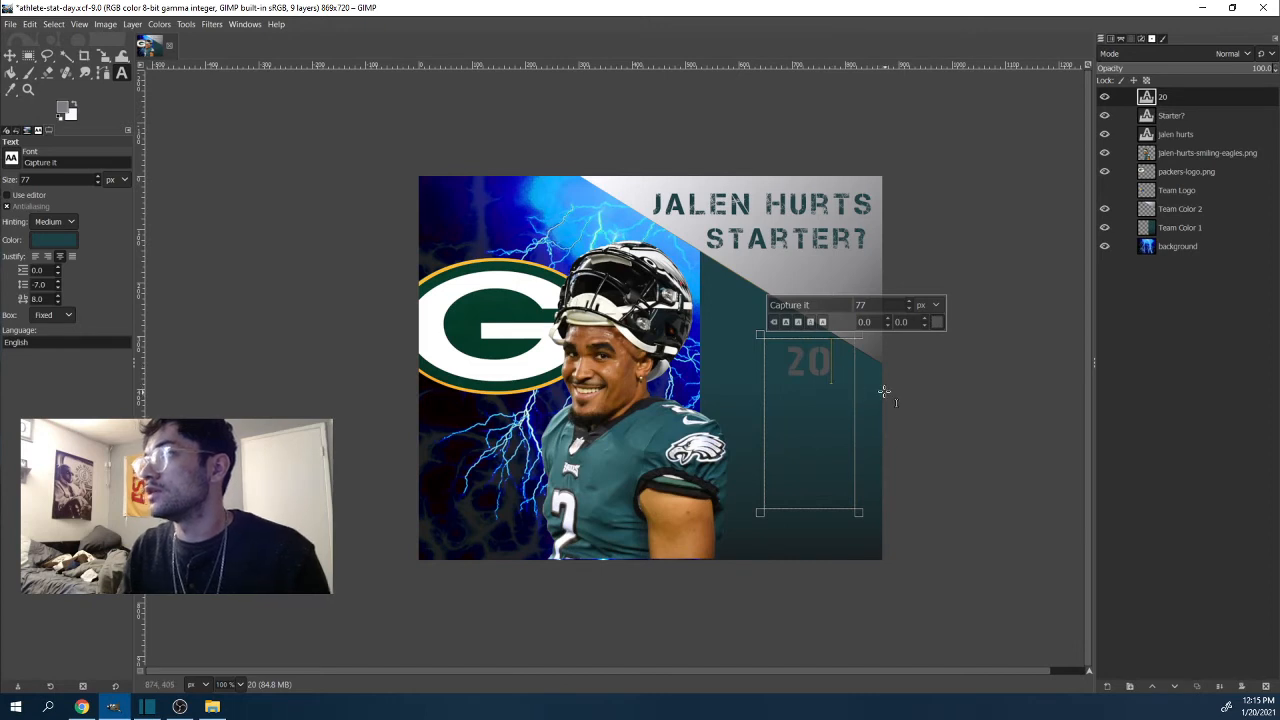
Step: Add "ppg" after the 20 and fit both on one line at 45 px in a slightly wider text box
{"action": "type", "text": "ppg"}
{"action": "key", "text": "Return"}
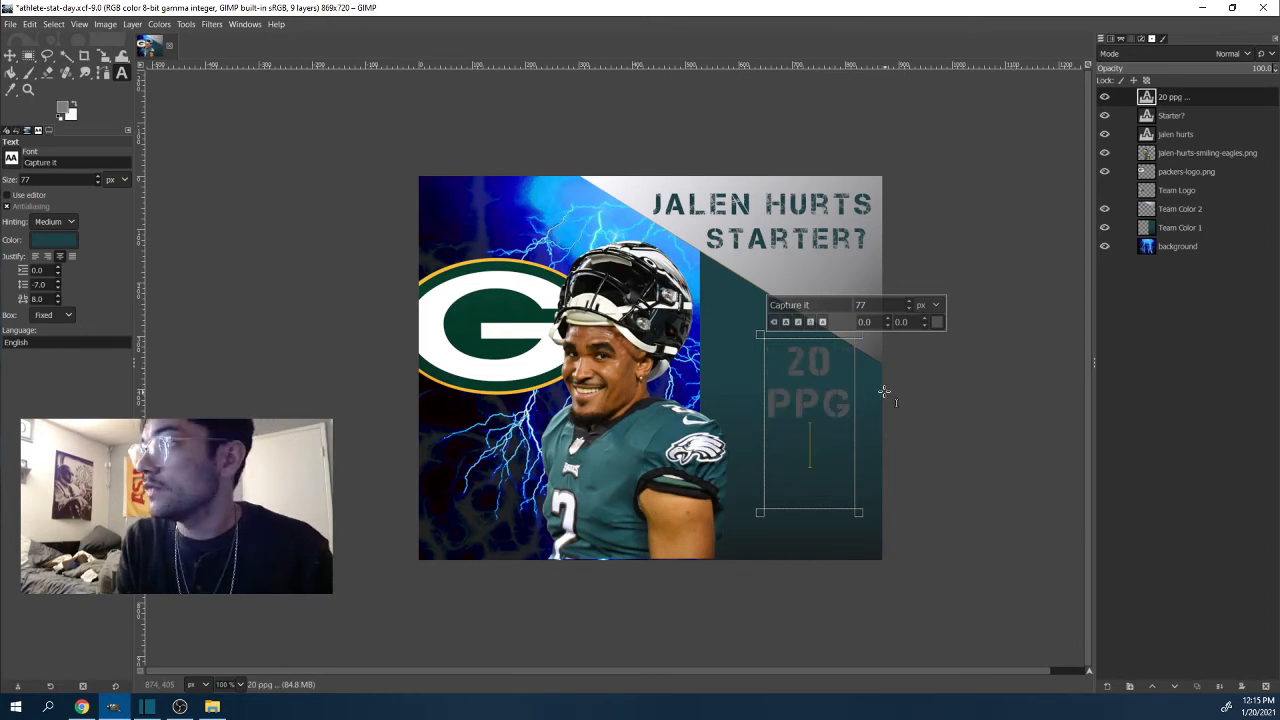
{"action": "double_click", "coordinate": [828, 403]}
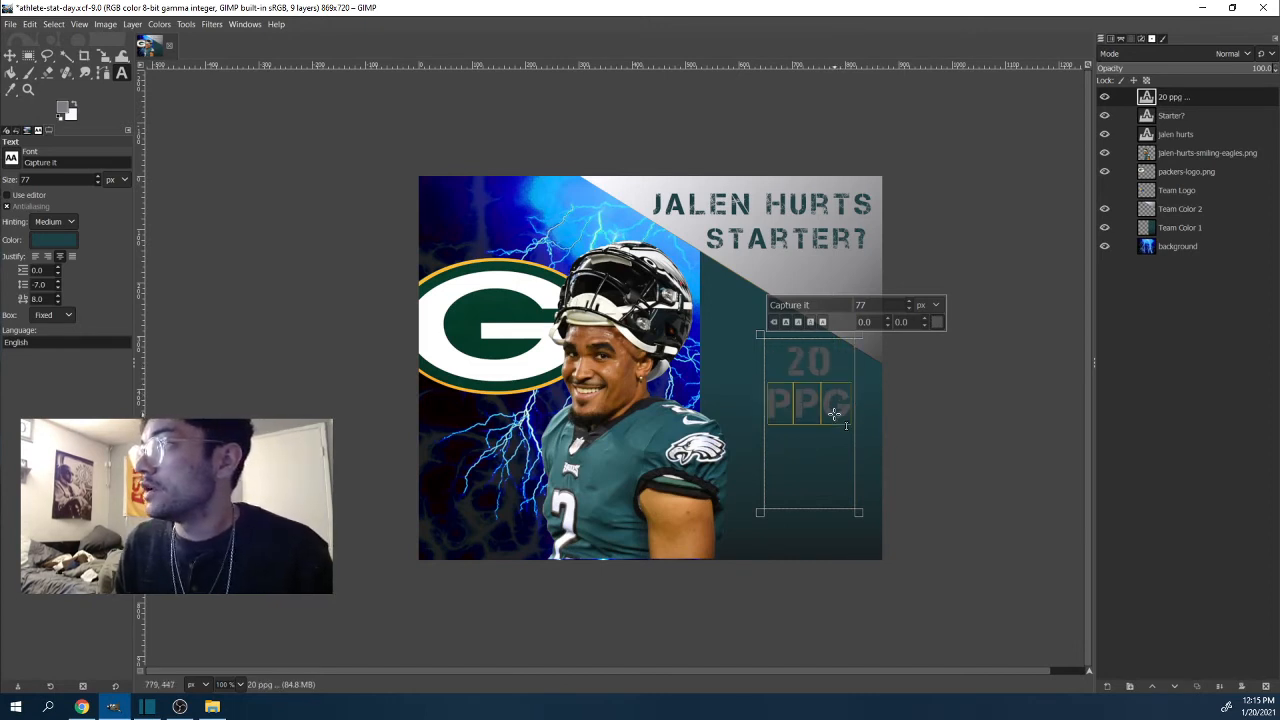
{"action": "left_click_drag", "start_coordinate": [847, 402], "coordinate": [796, 378]}
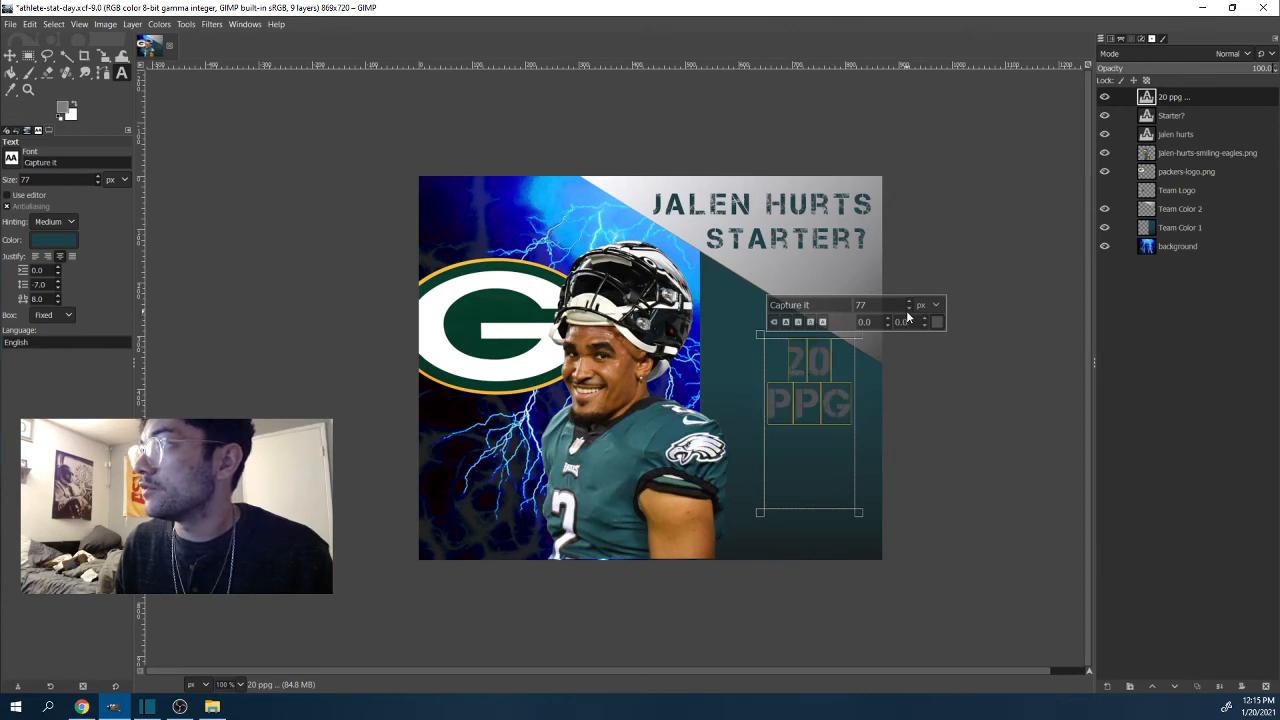
{"action": "scroll", "coordinate": [908, 316], "scroll_direction": "down", "scroll_amount": 11}
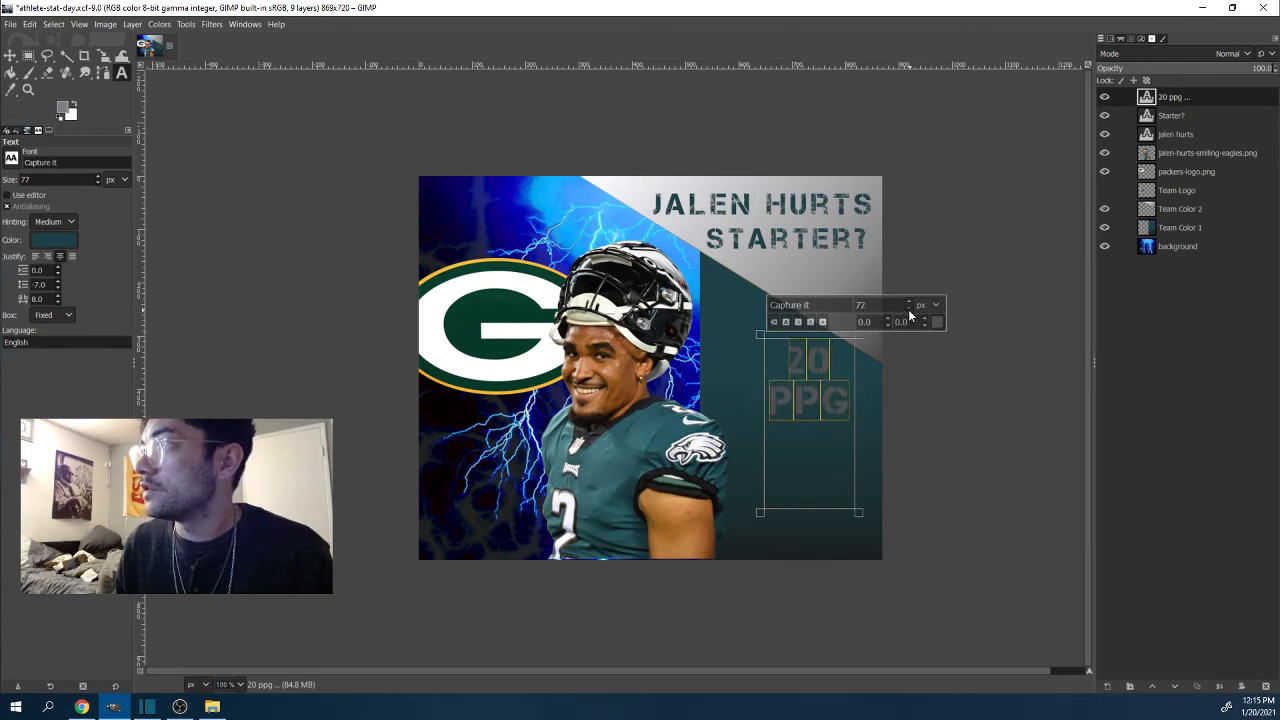
{"action": "scroll", "coordinate": [908, 316], "scroll_direction": "down", "scroll_amount": 4}
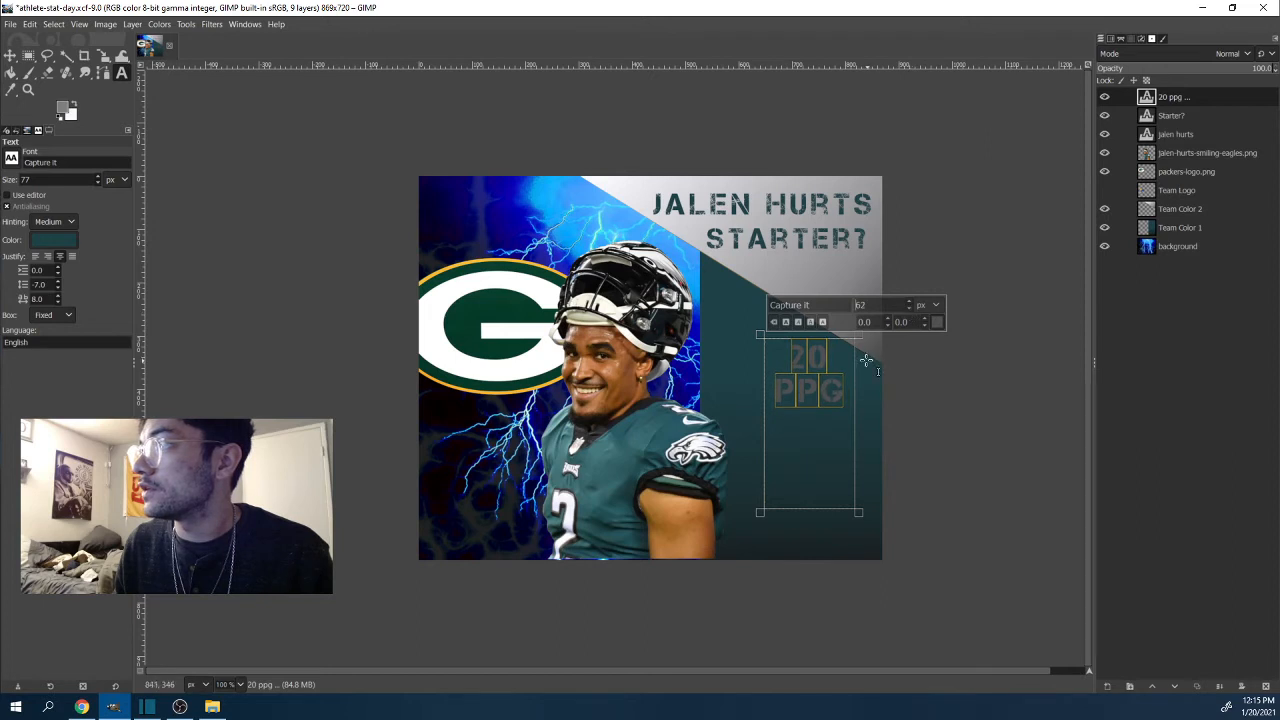
{"action": "left_click_drag", "start_coordinate": [863, 361], "coordinate": [875, 509]}
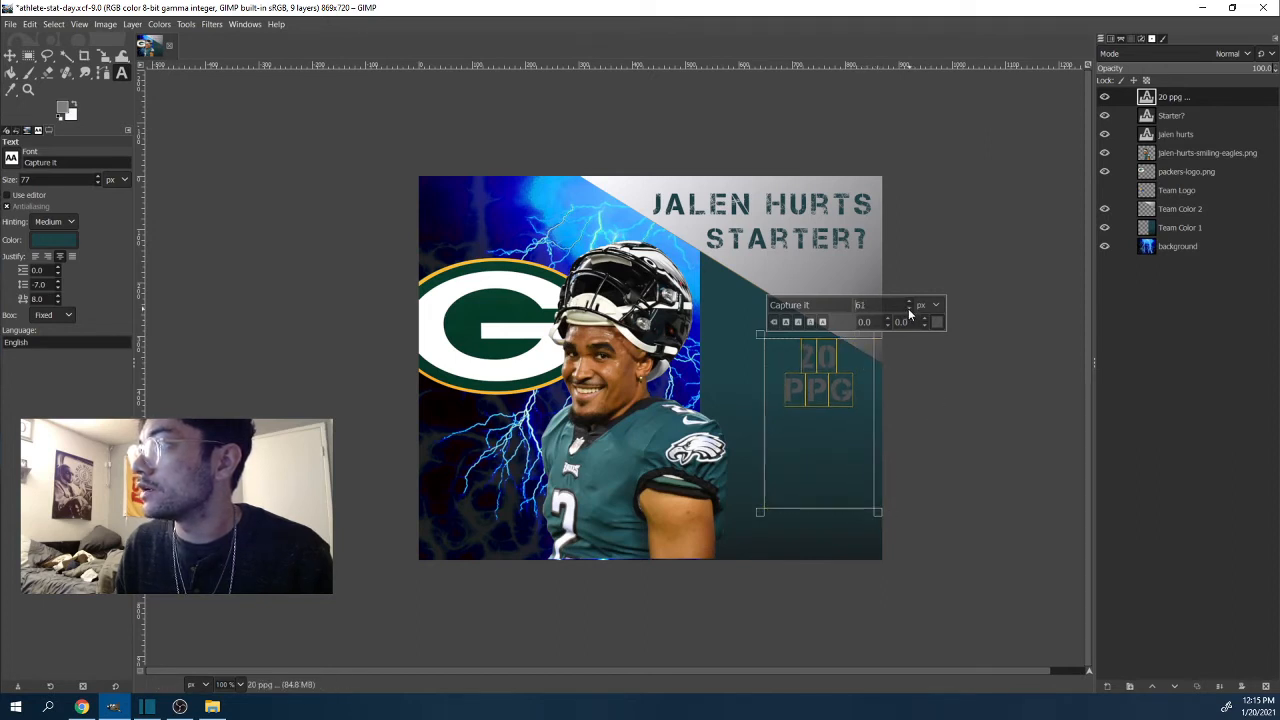
{"action": "scroll", "coordinate": [909, 314], "scroll_direction": "down", "scroll_amount": 18}
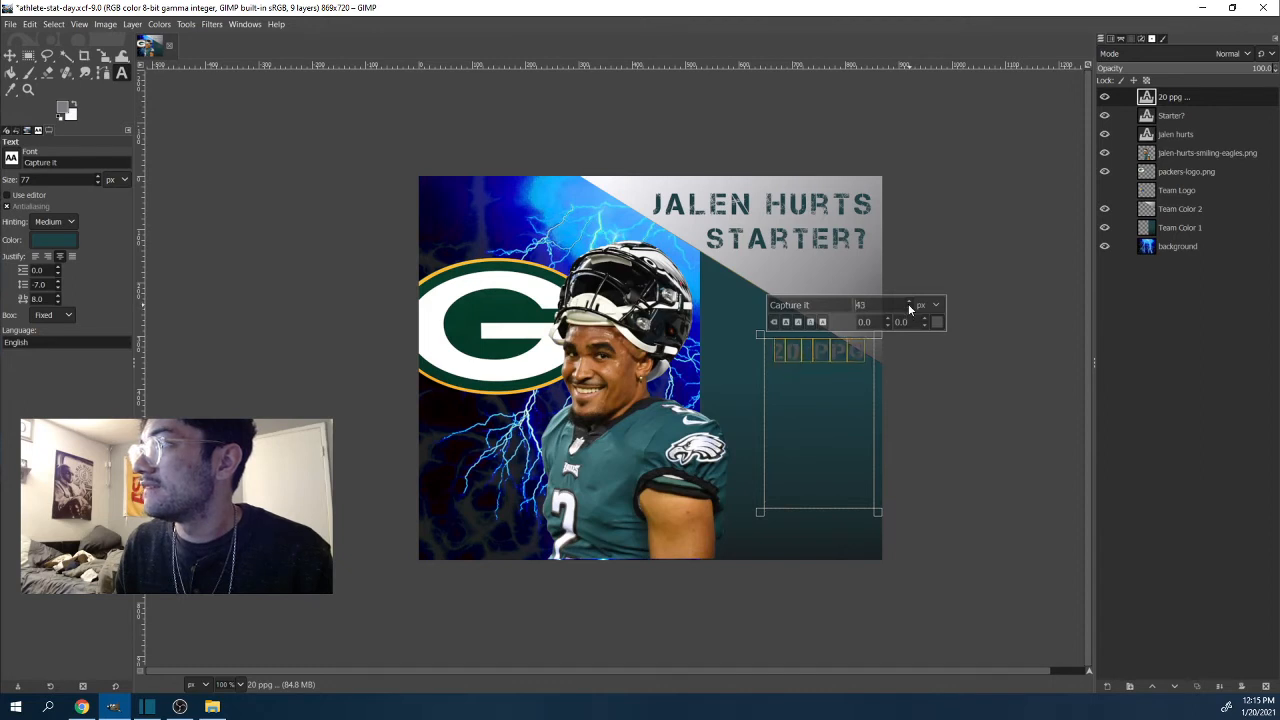
{"action": "scroll", "coordinate": [909, 309], "scroll_direction": "up", "scroll_amount": 2}
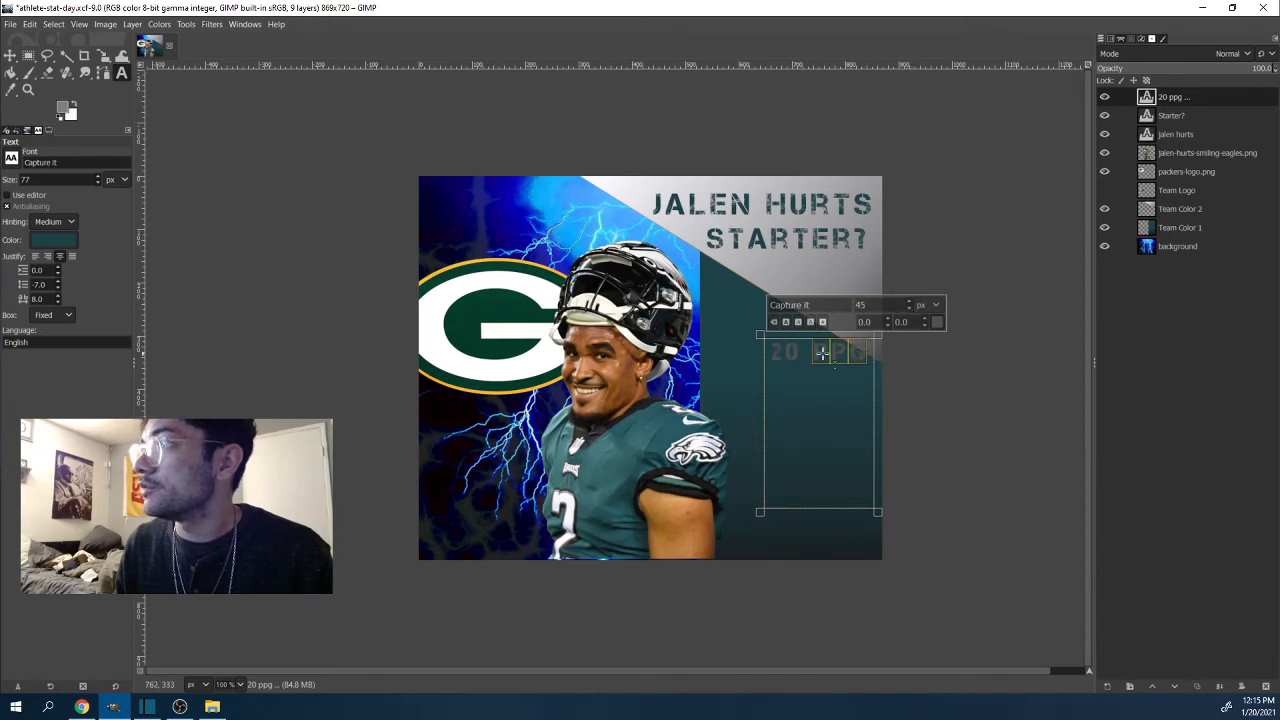
Step: Shrink "ppg" to 29 px and remove the space between it and the 20
{"action": "scroll", "coordinate": [909, 314], "scroll_direction": "down", "scroll_amount": 16}
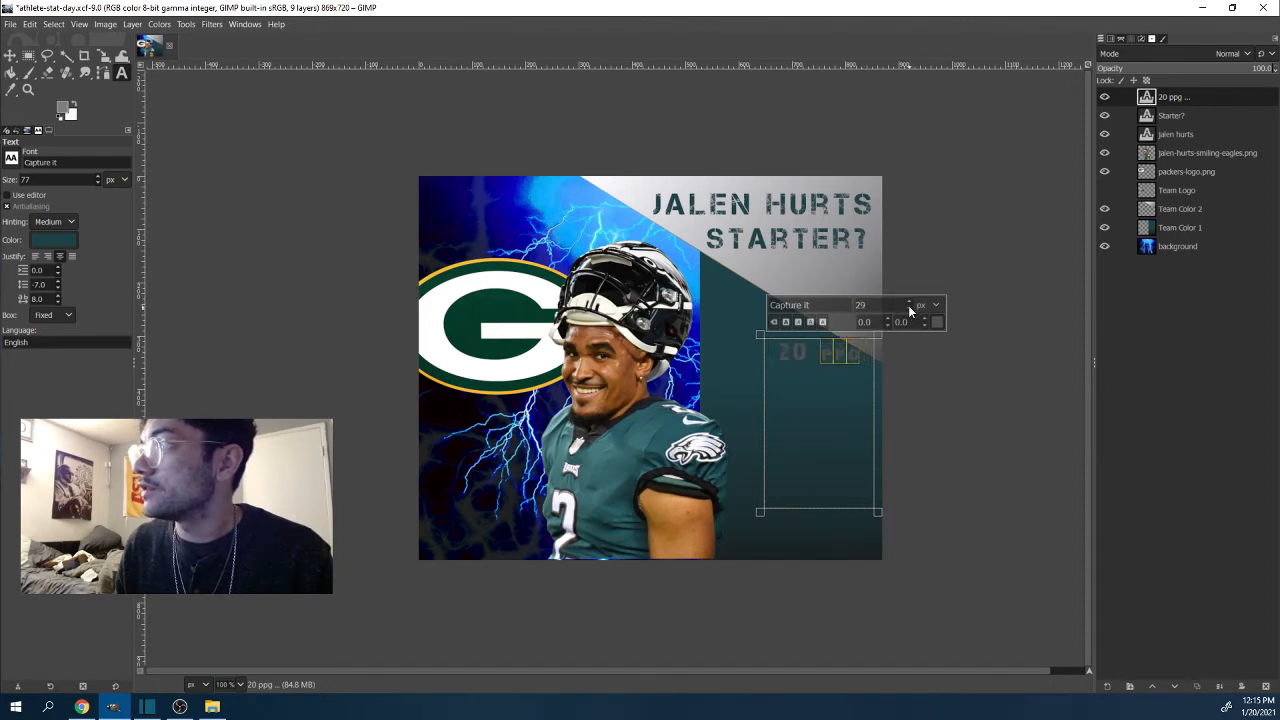
{"action": "left_click", "coordinate": [822, 355]}
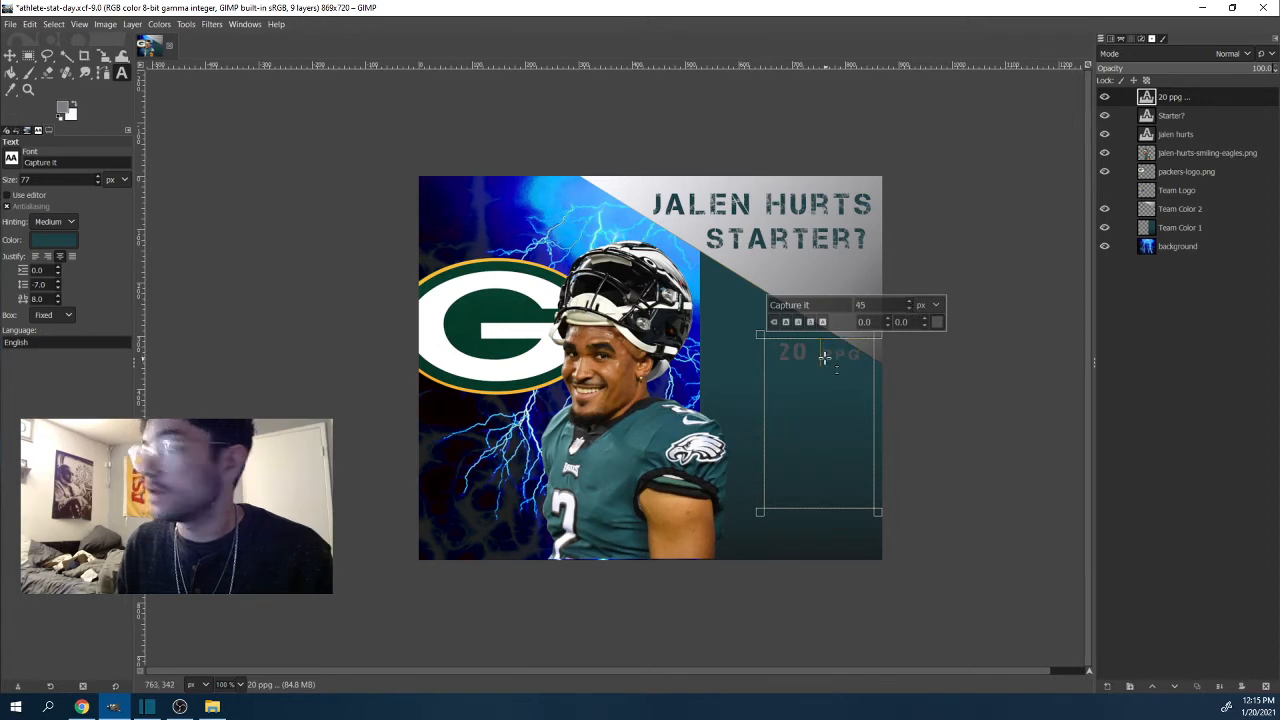
{"action": "key", "text": "BackSpace"}
Step: Add a second stat line "0ints" beneath "20ppg", with the 0 at 45 px and "ints" at 29 px
{"action": "left_click", "coordinate": [856, 346]}
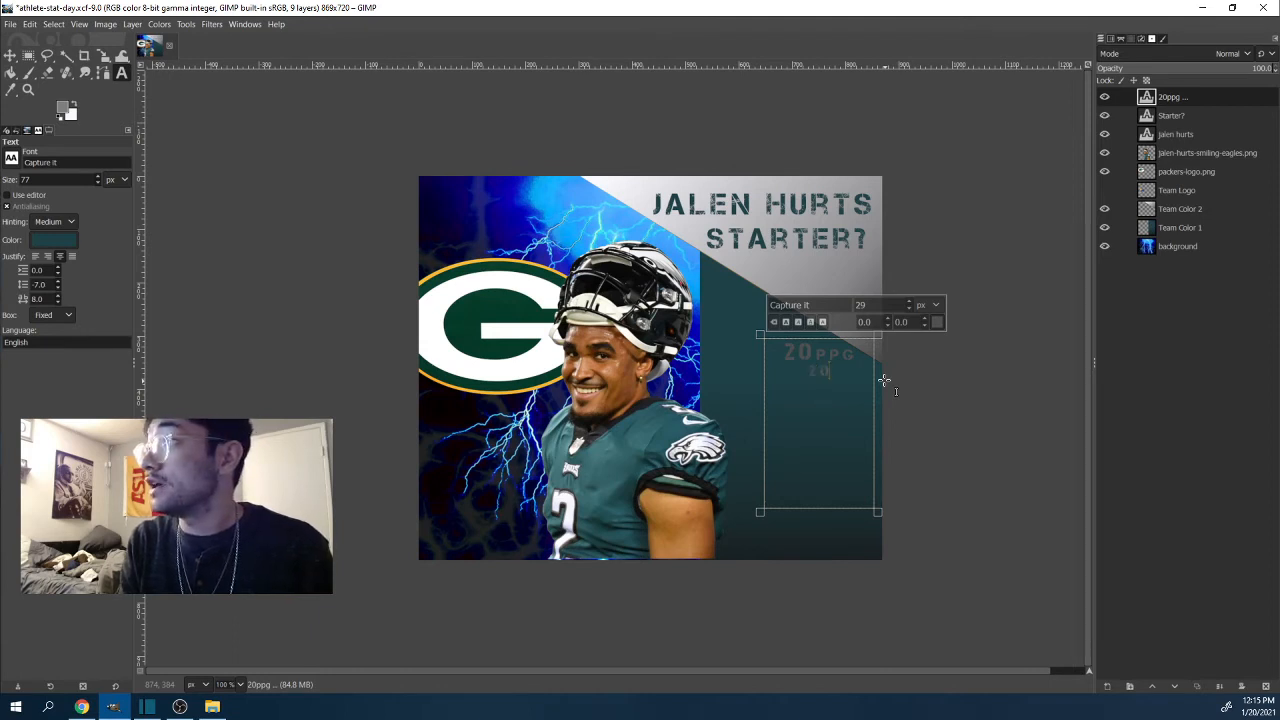
{"action": "left_click", "coordinate": [798, 353]}
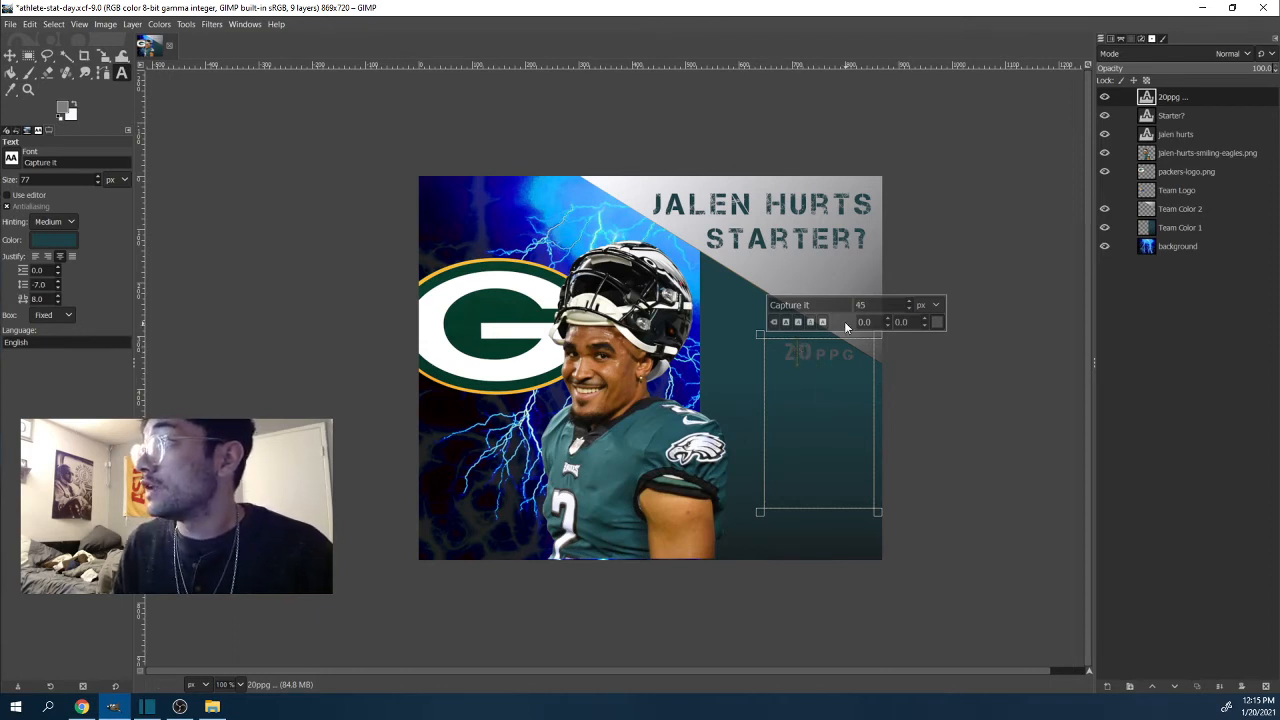
{"action": "left_click", "coordinate": [820, 384]}
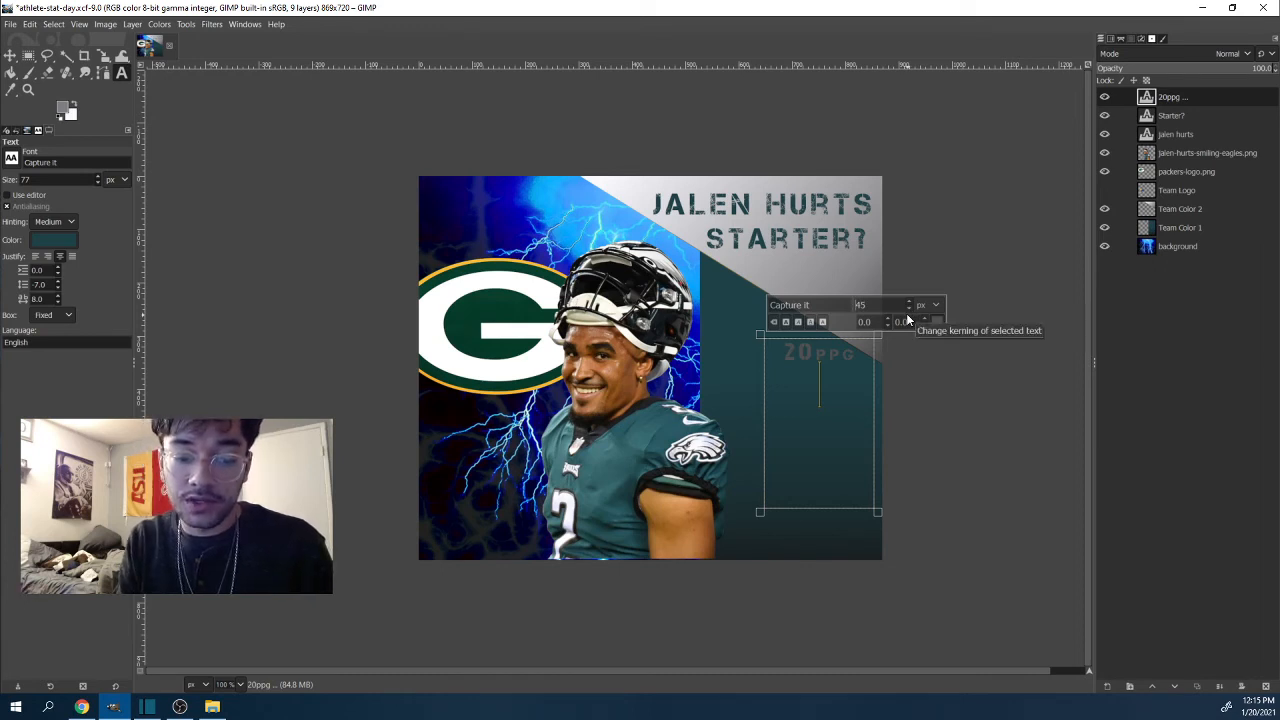
{"action": "type", "text": "0"}
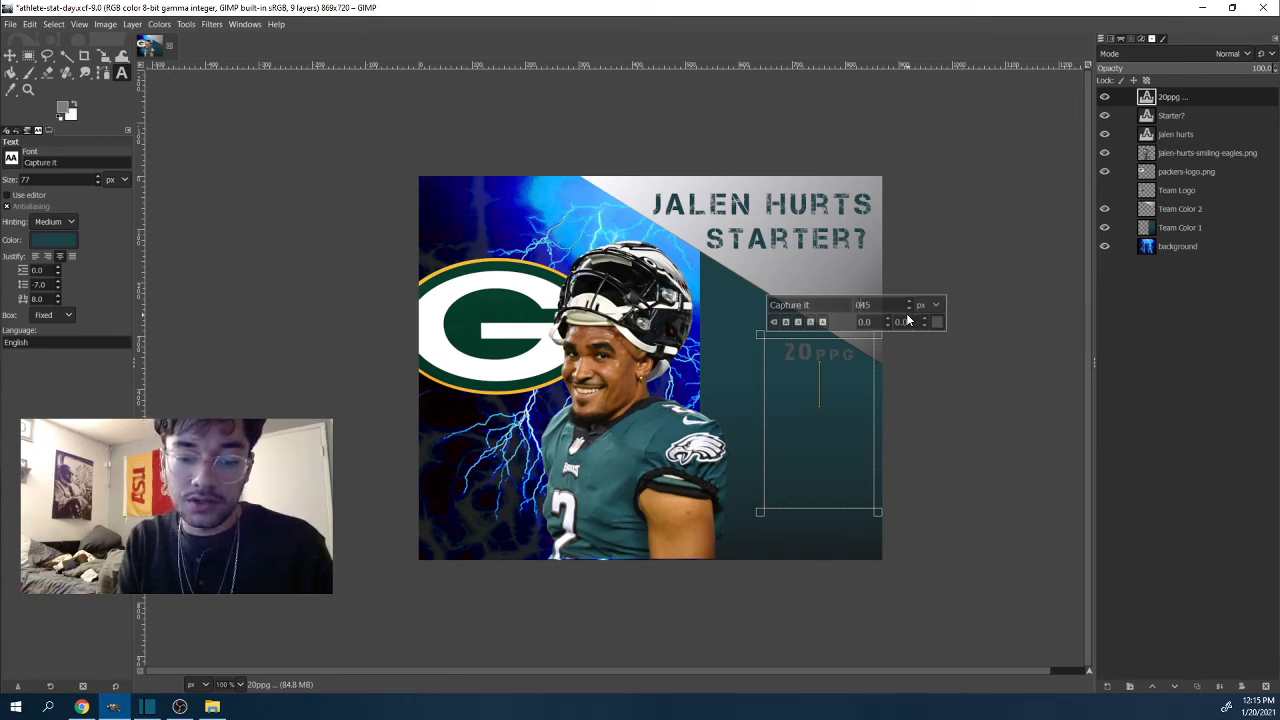
{"action": "key", "text": "BackSpace"}
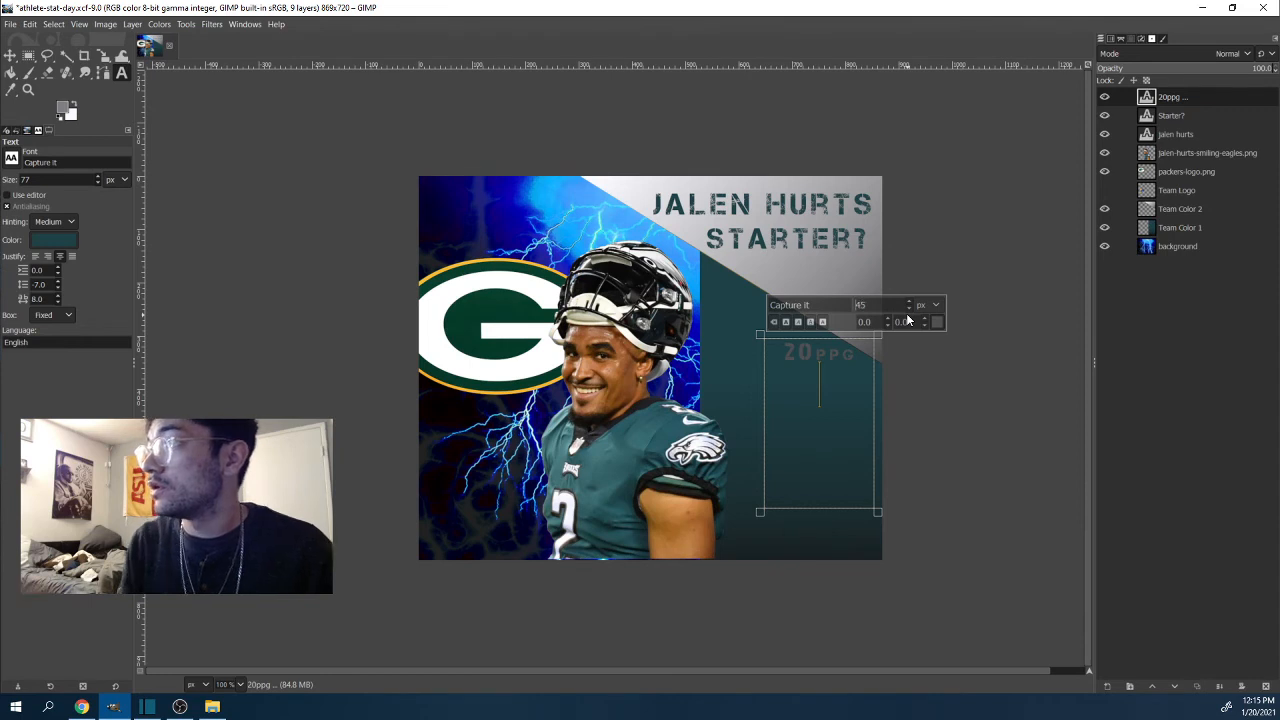
{"action": "type", "text": "0"}
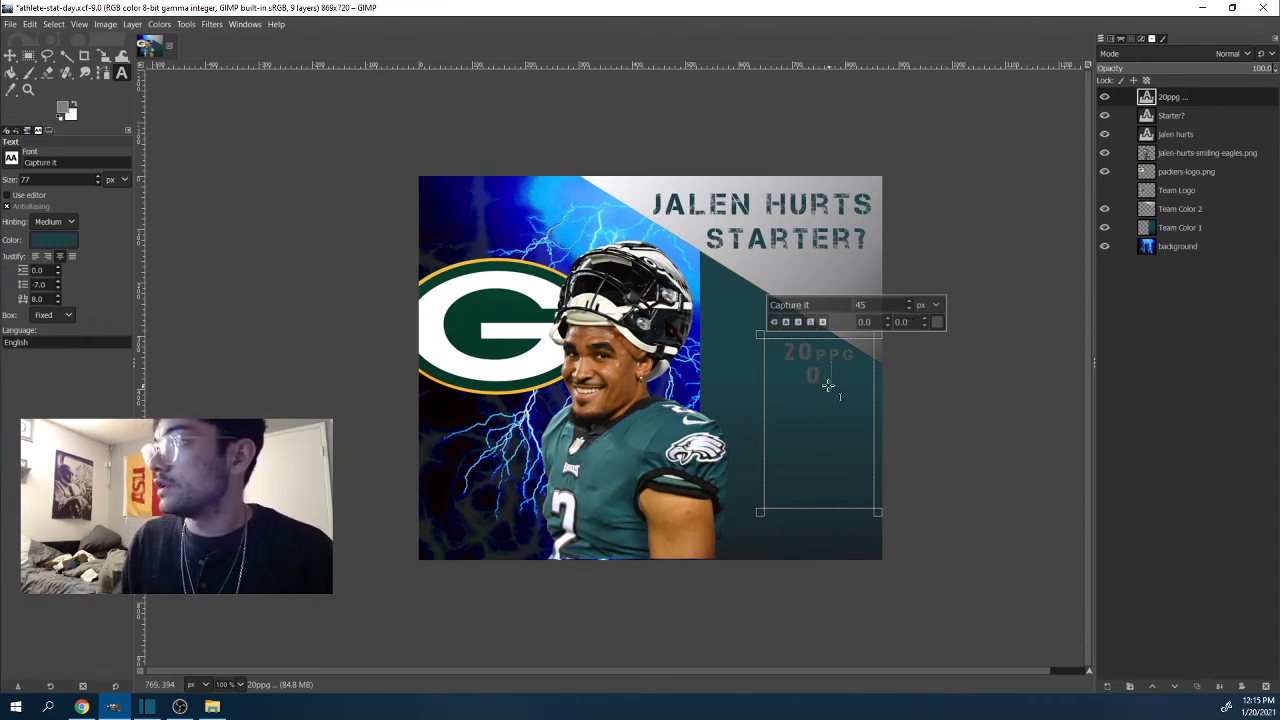
{"action": "key", "text": "BackSpace"}
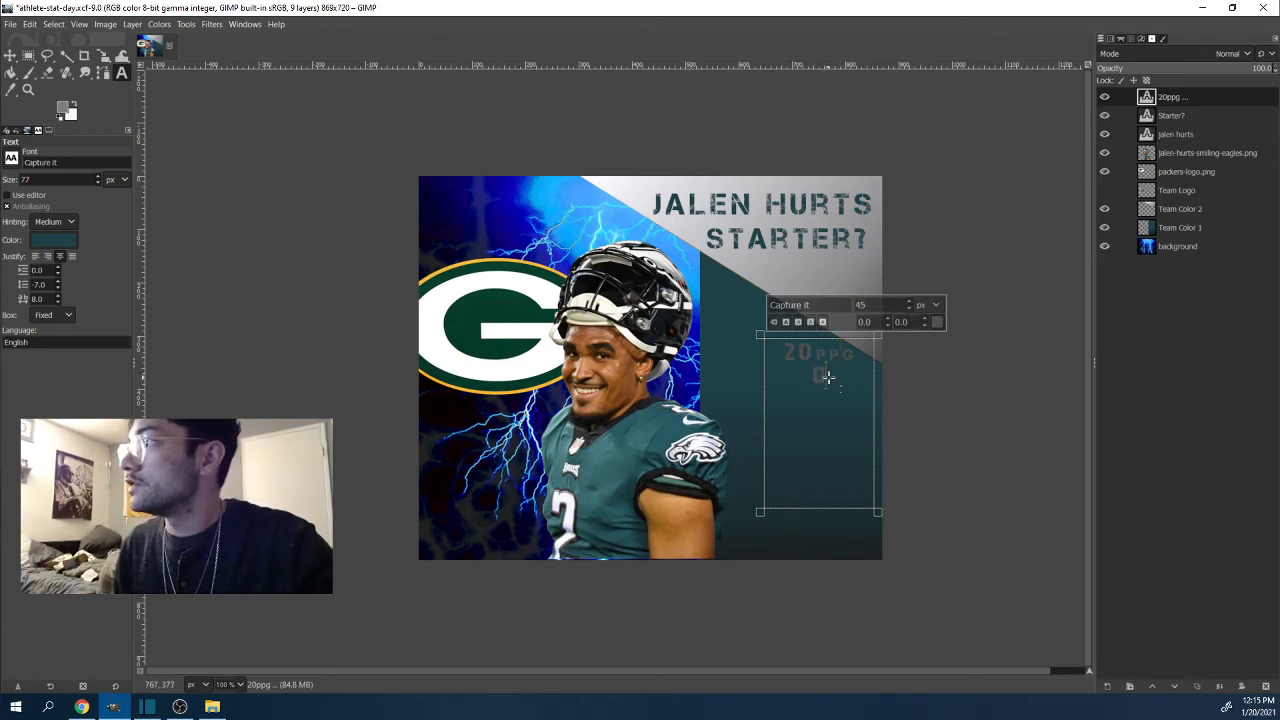
{"action": "left_click", "coordinate": [908, 302]}
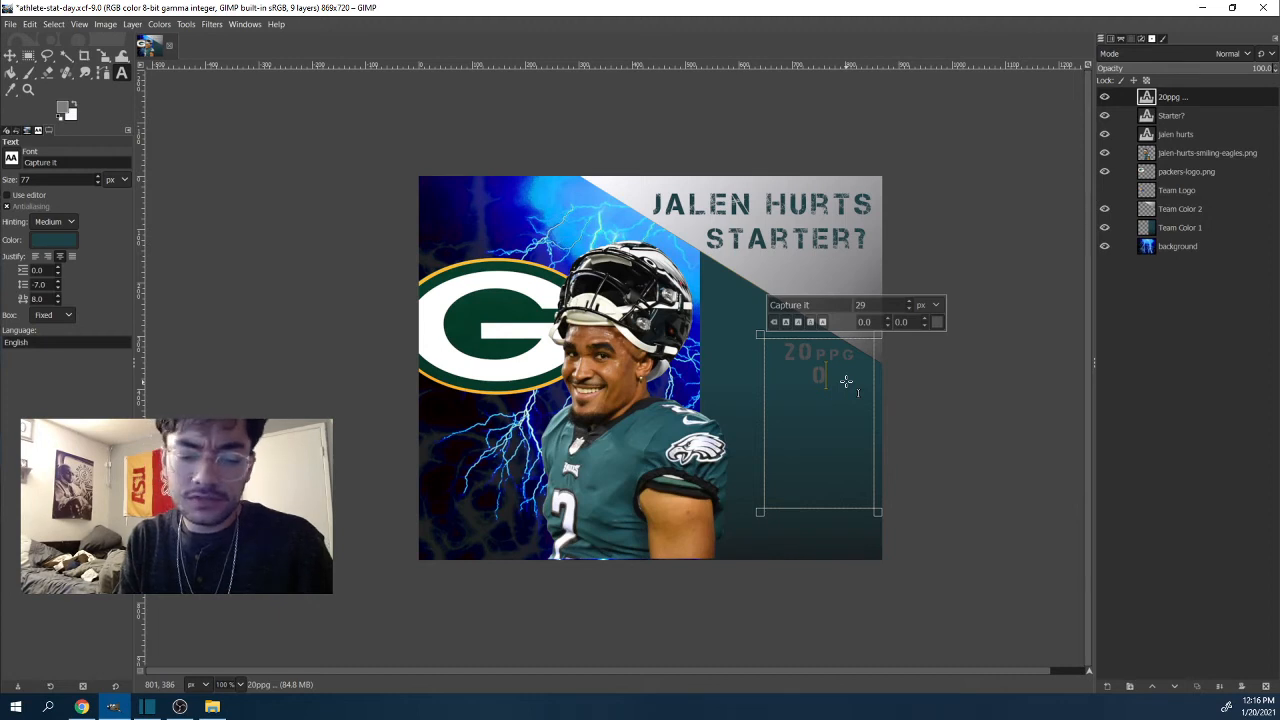
{"action": "type", "text": "ints"}
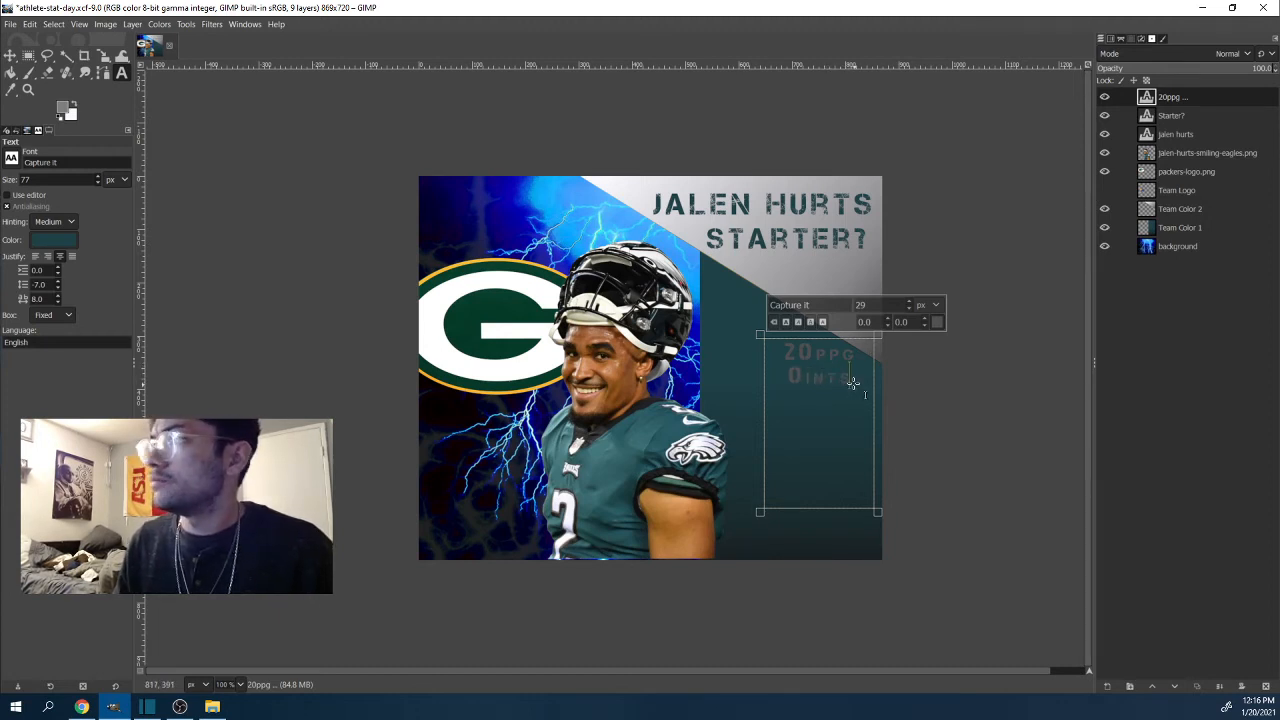
Step: Add a third stat line "10rush" beneath "0ints", with the 10 at 47 px and "rush" at 29 px
{"action": "key", "text": "Return"}
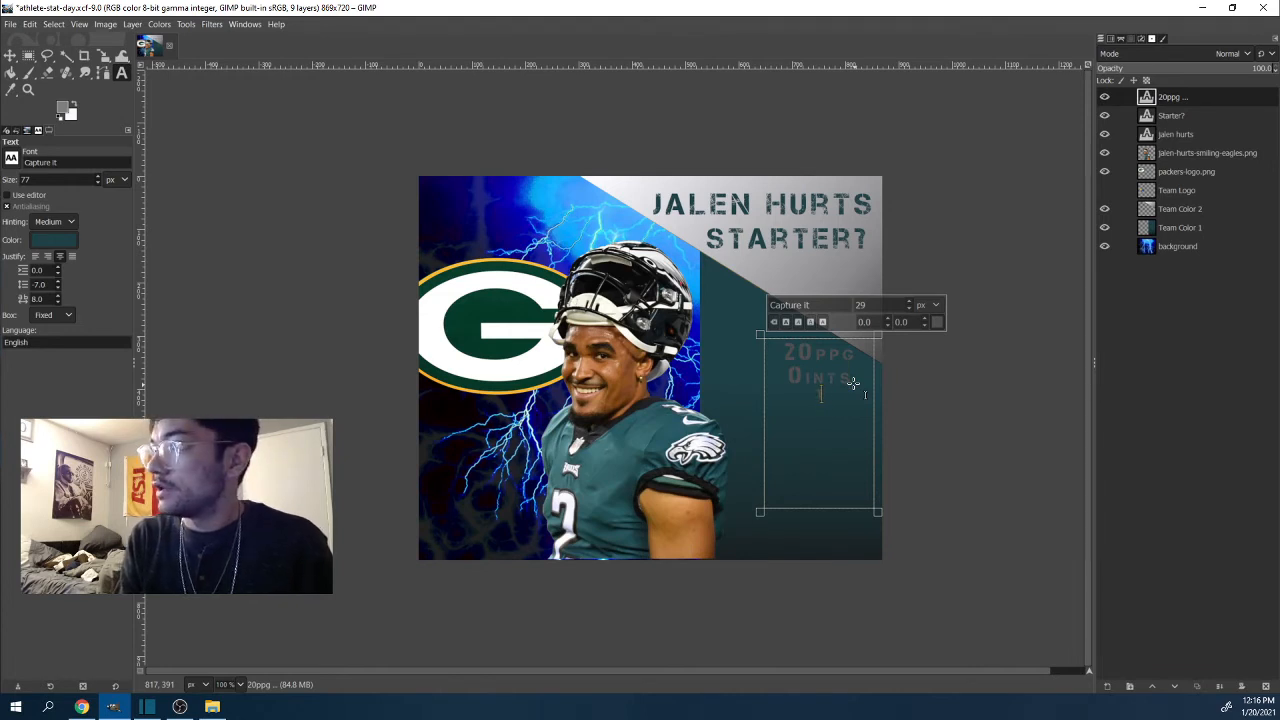
{"action": "left_click", "coordinate": [909, 309]}
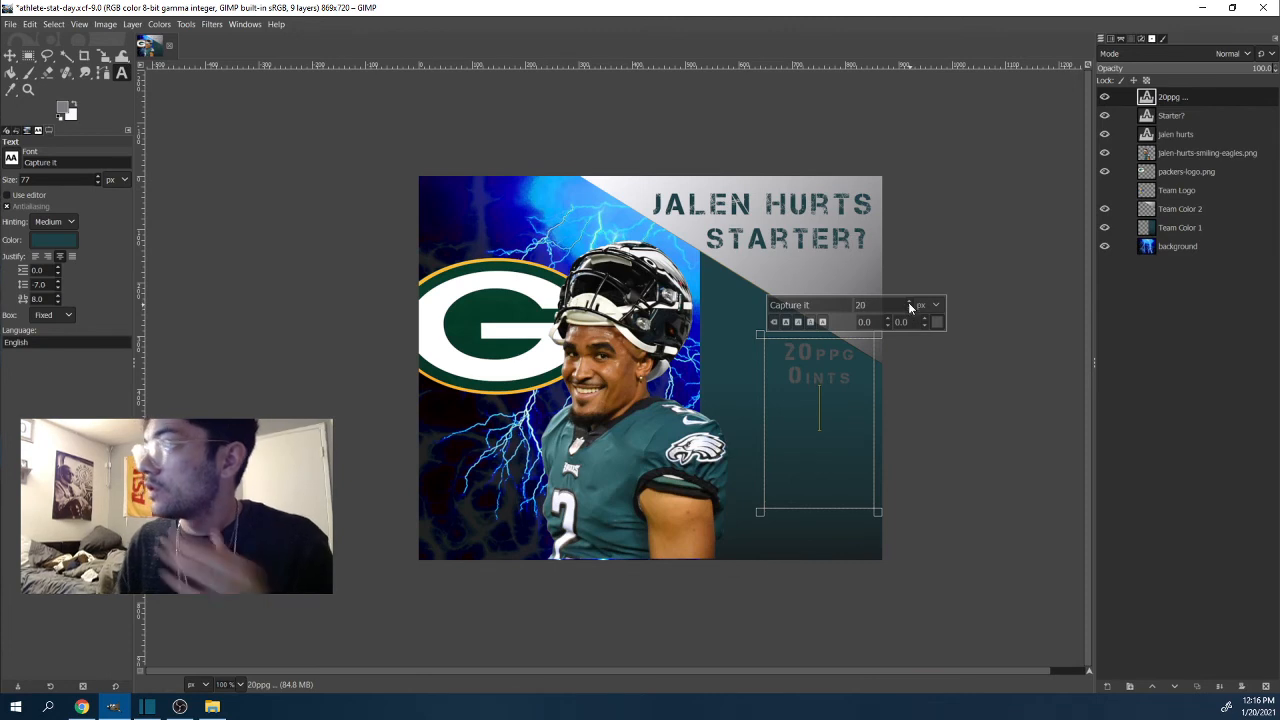
{"action": "left_click", "coordinate": [803, 376]}
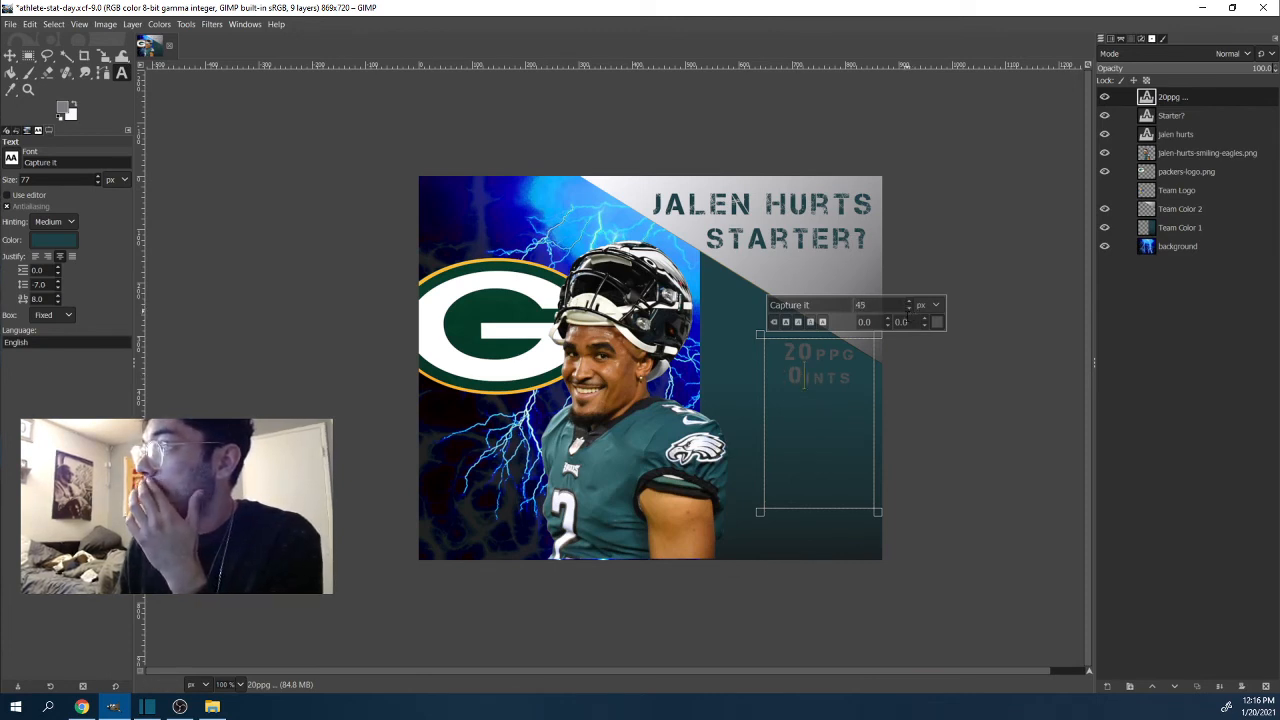
{"action": "left_click", "coordinate": [829, 400]}
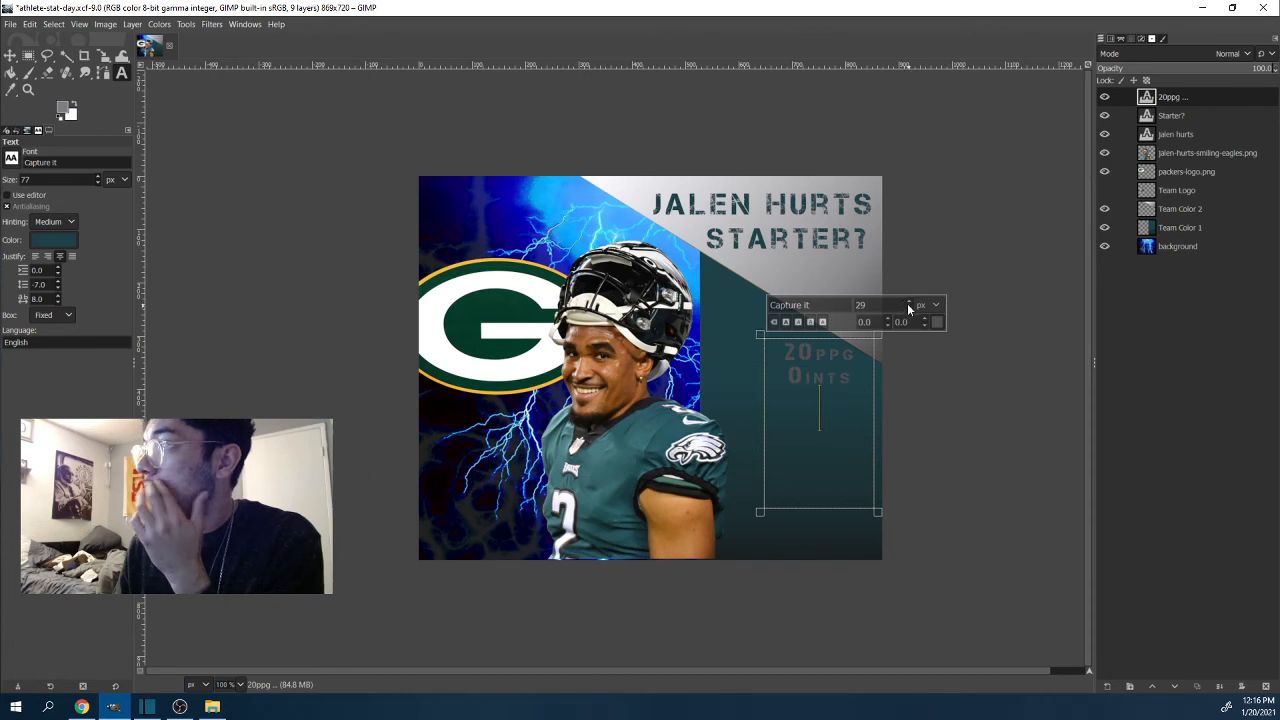
{"action": "left_click", "coordinate": [908, 305]}
{"action": "left_click", "coordinate": [908, 305]}
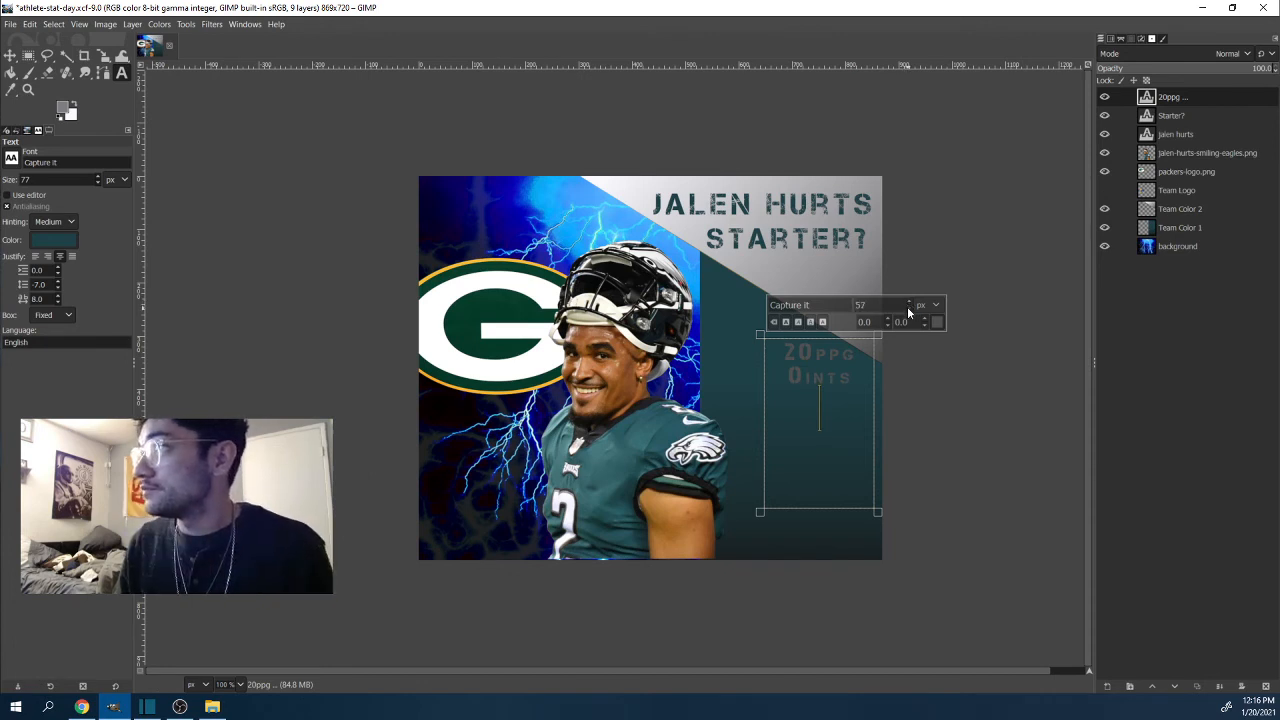
{"action": "type", "text": "47"}
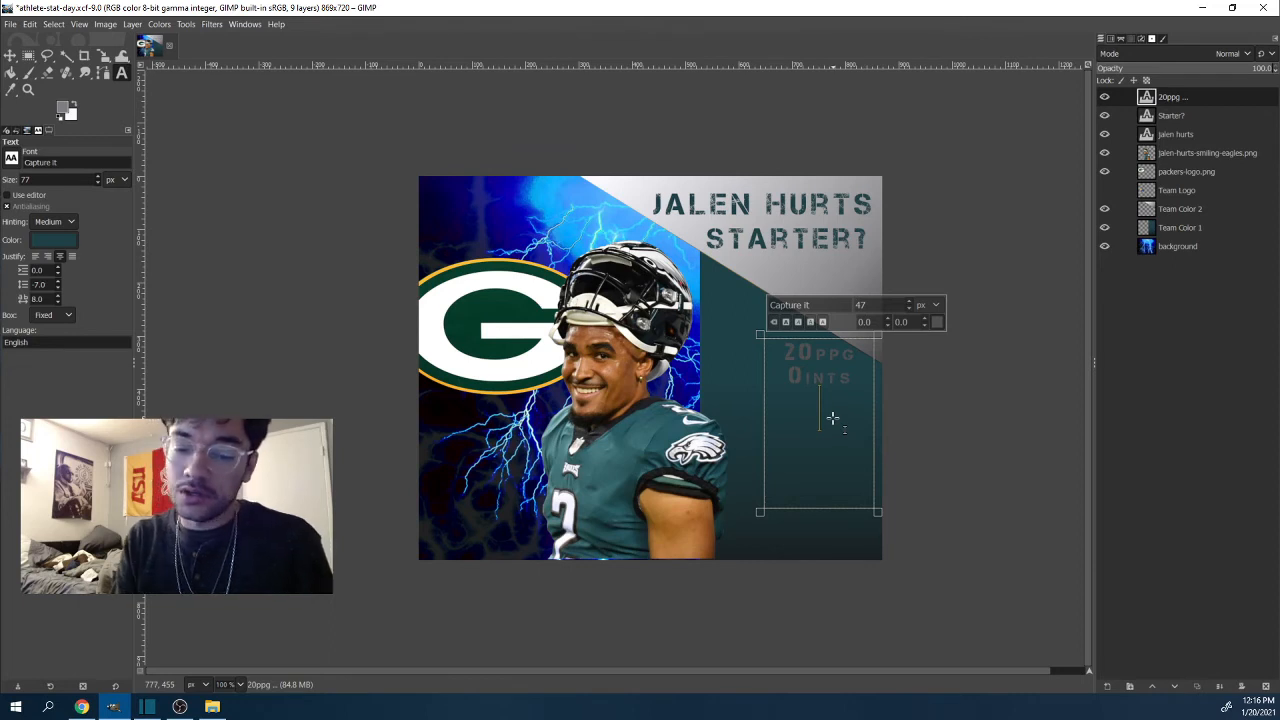
{"action": "type", "text": "10"}
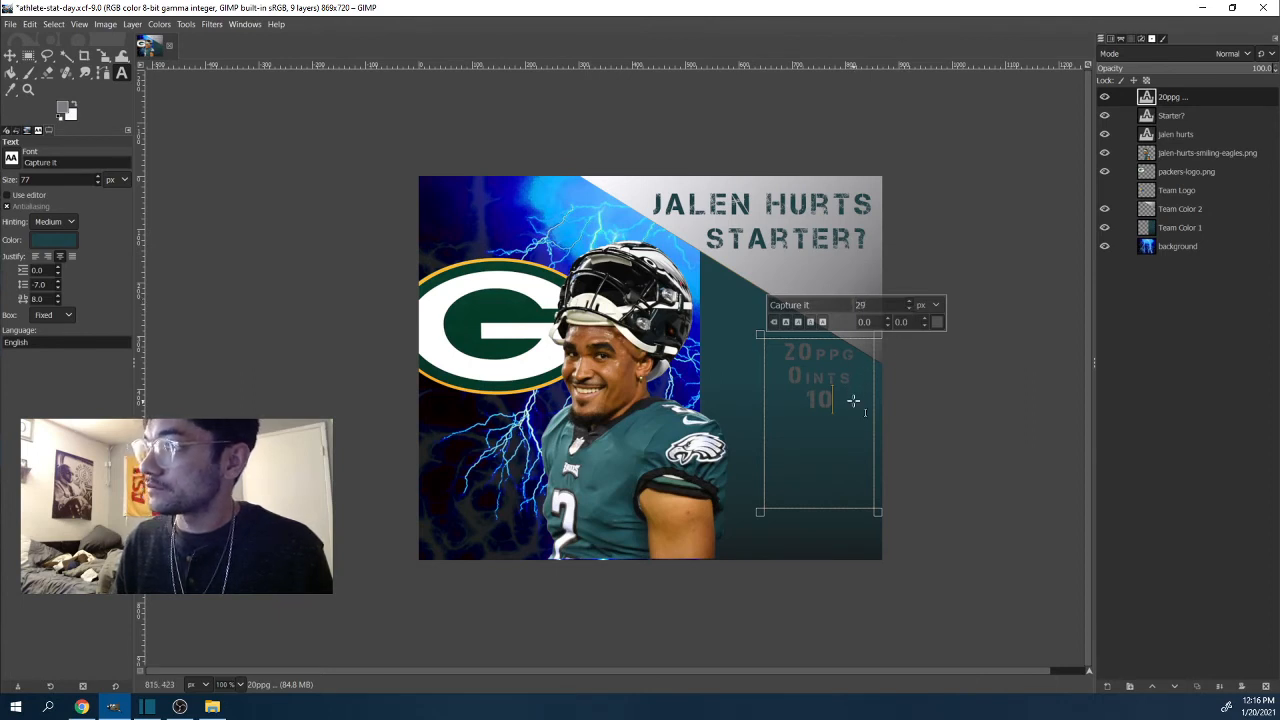
{"action": "type", "text": "rush"}
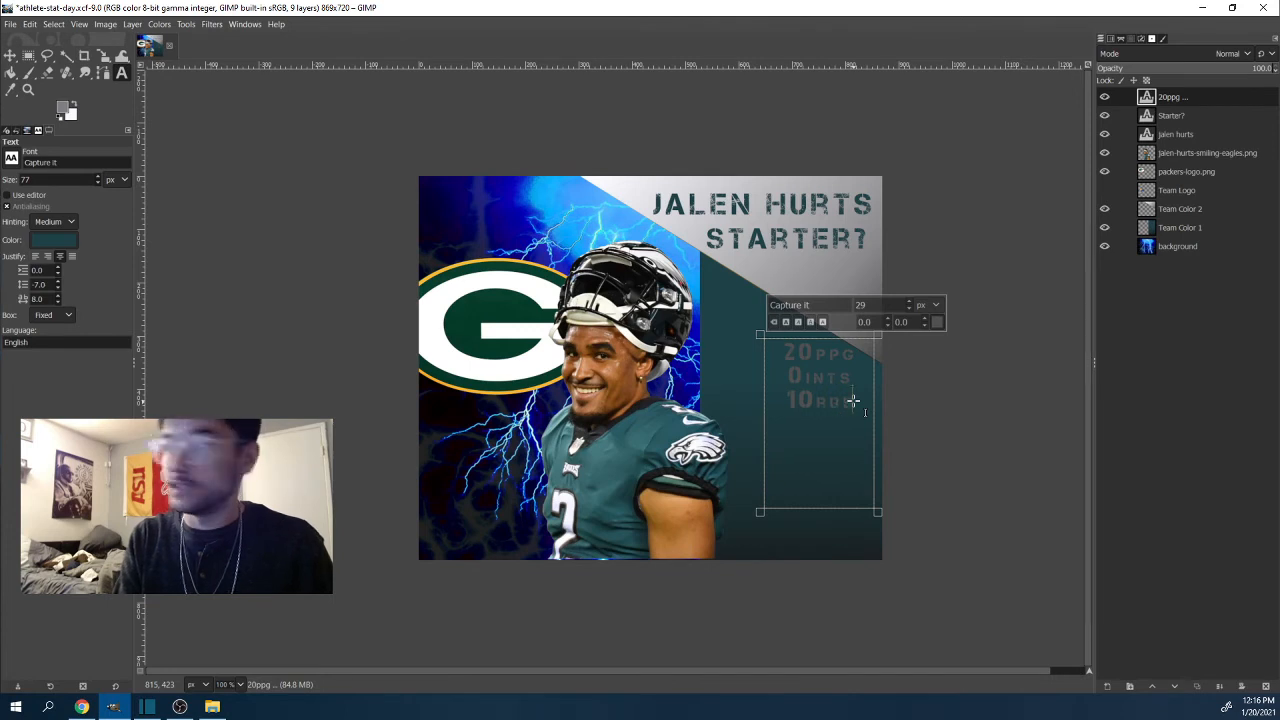
Step: Add "tds" after "10rush" in the stat text and set the text's letter spacing to 7.0
{"action": "type", "text": " tds"}
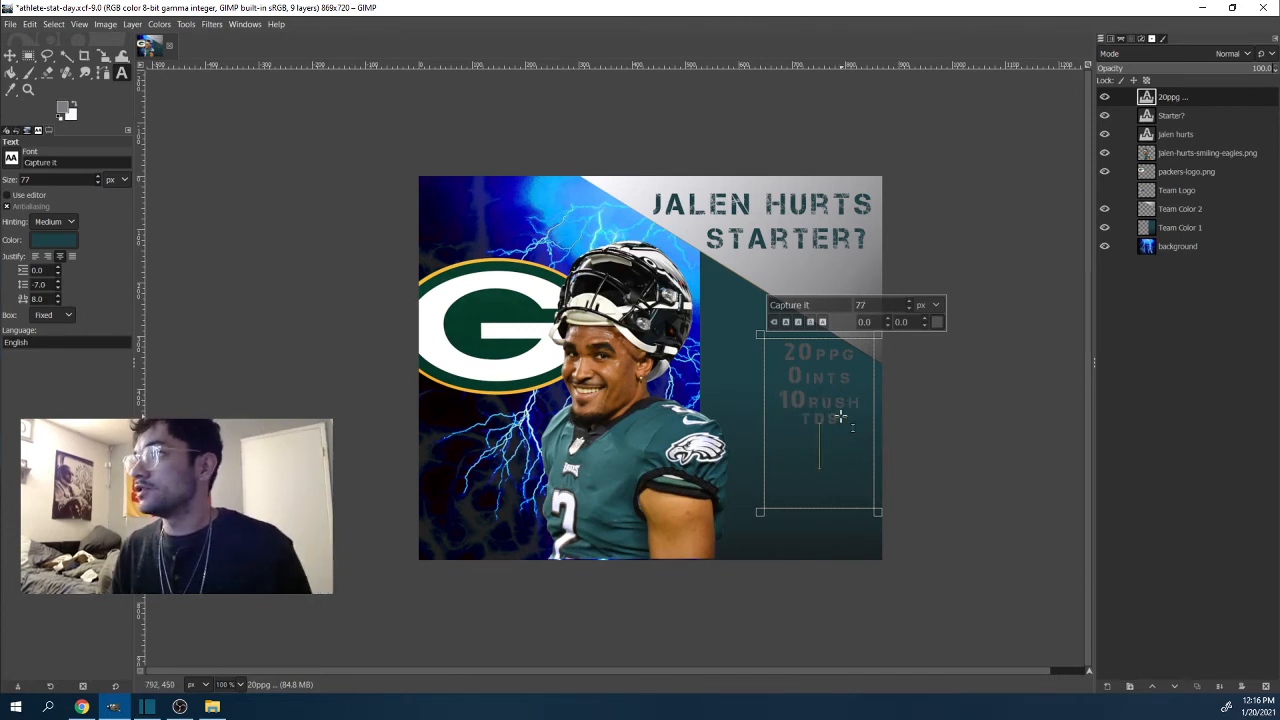
{"action": "left_click_drag", "start_coordinate": [838, 420], "coordinate": [812, 402]}
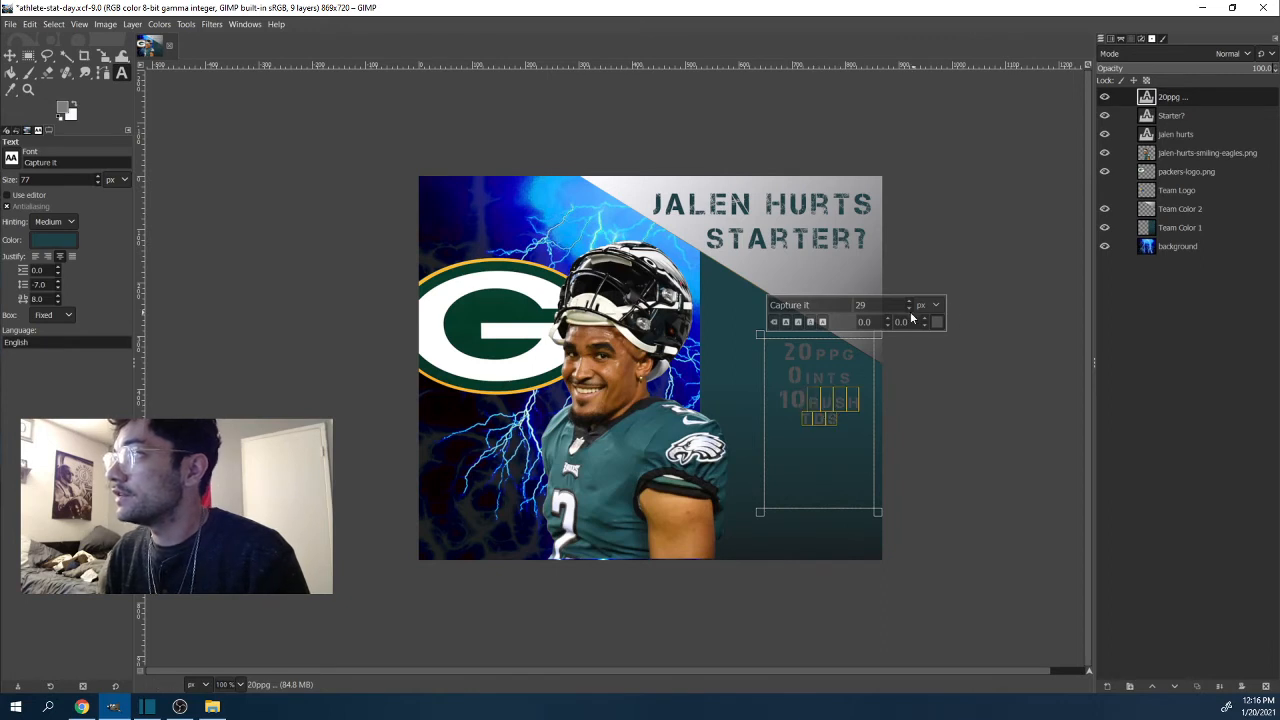
{"action": "left_click", "coordinate": [56, 302]}
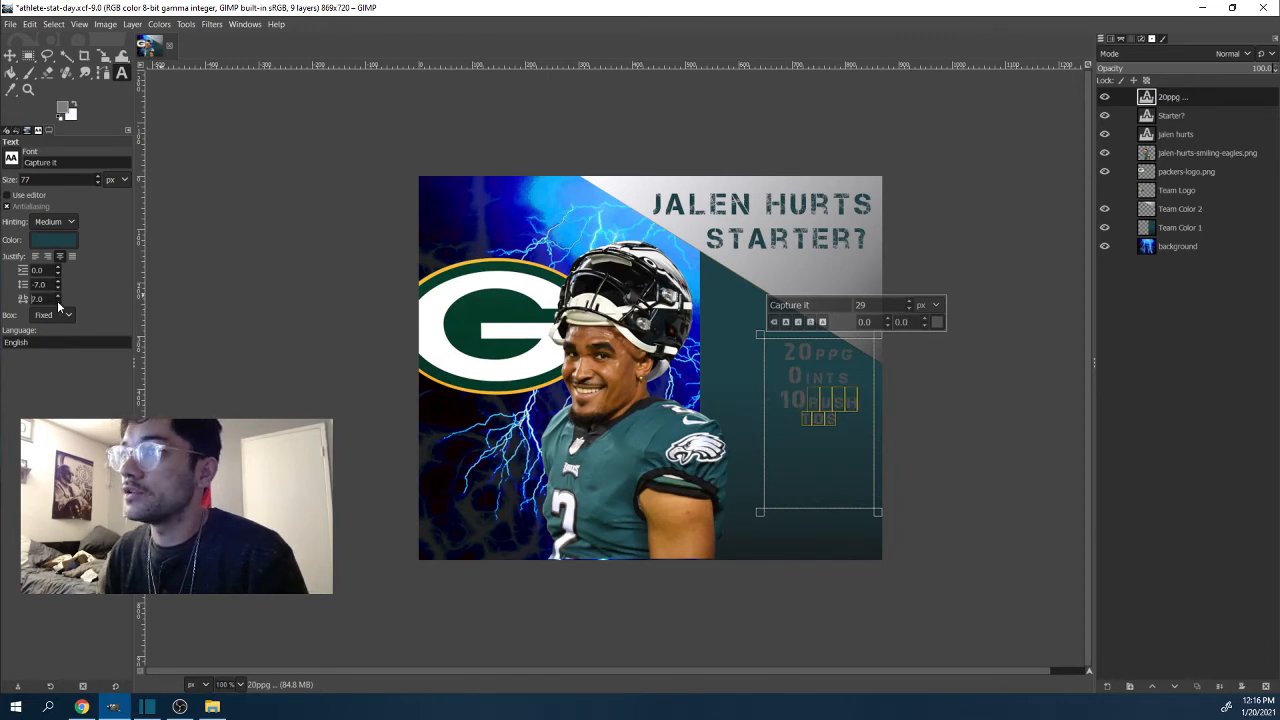
{"action": "left_click", "coordinate": [57, 302]}
{"action": "left_click", "coordinate": [57, 302]}
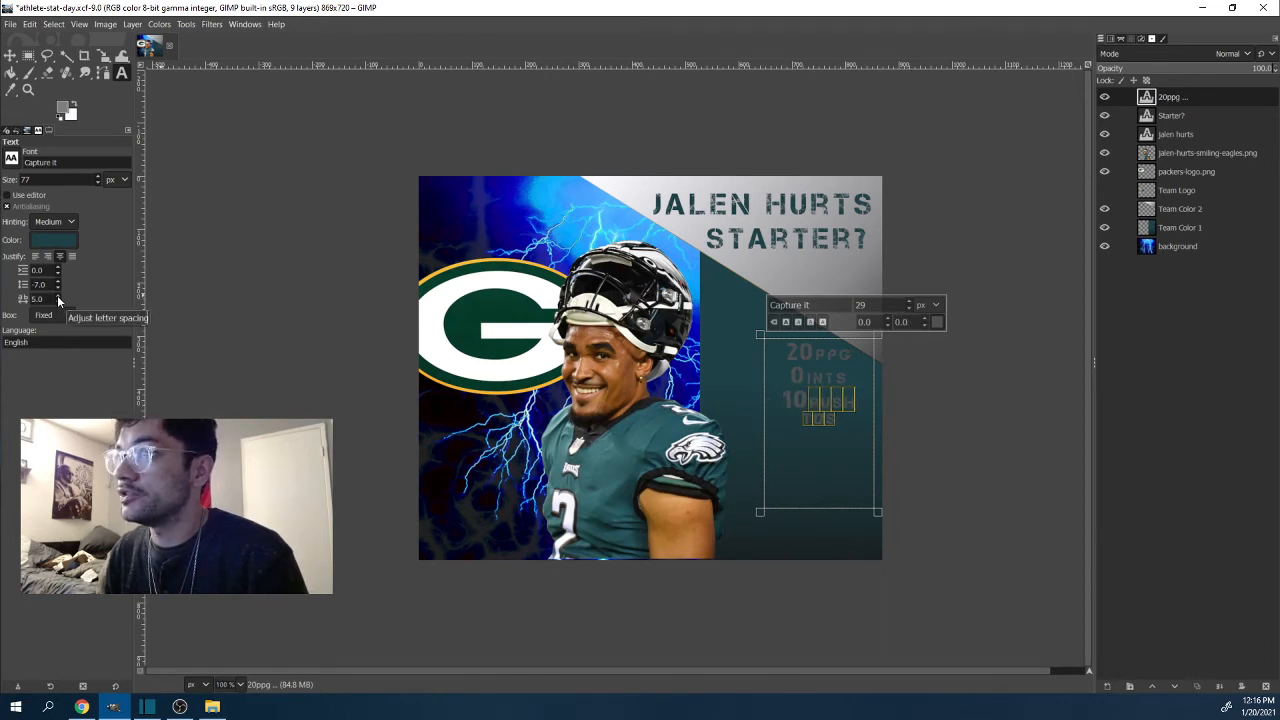
{"action": "left_click", "coordinate": [57, 295]}
{"action": "left_click", "coordinate": [57, 295]}
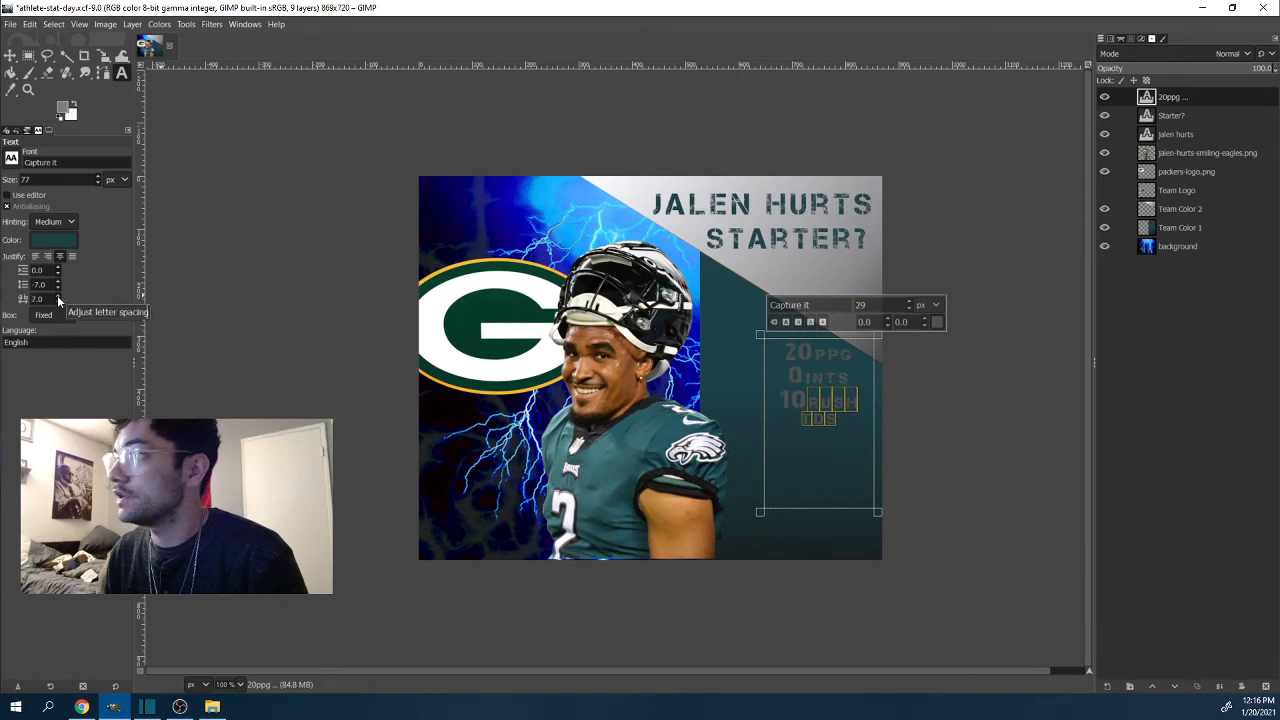
{"action": "left_click", "coordinate": [832, 402]}
{"action": "left_click", "coordinate": [838, 417]}
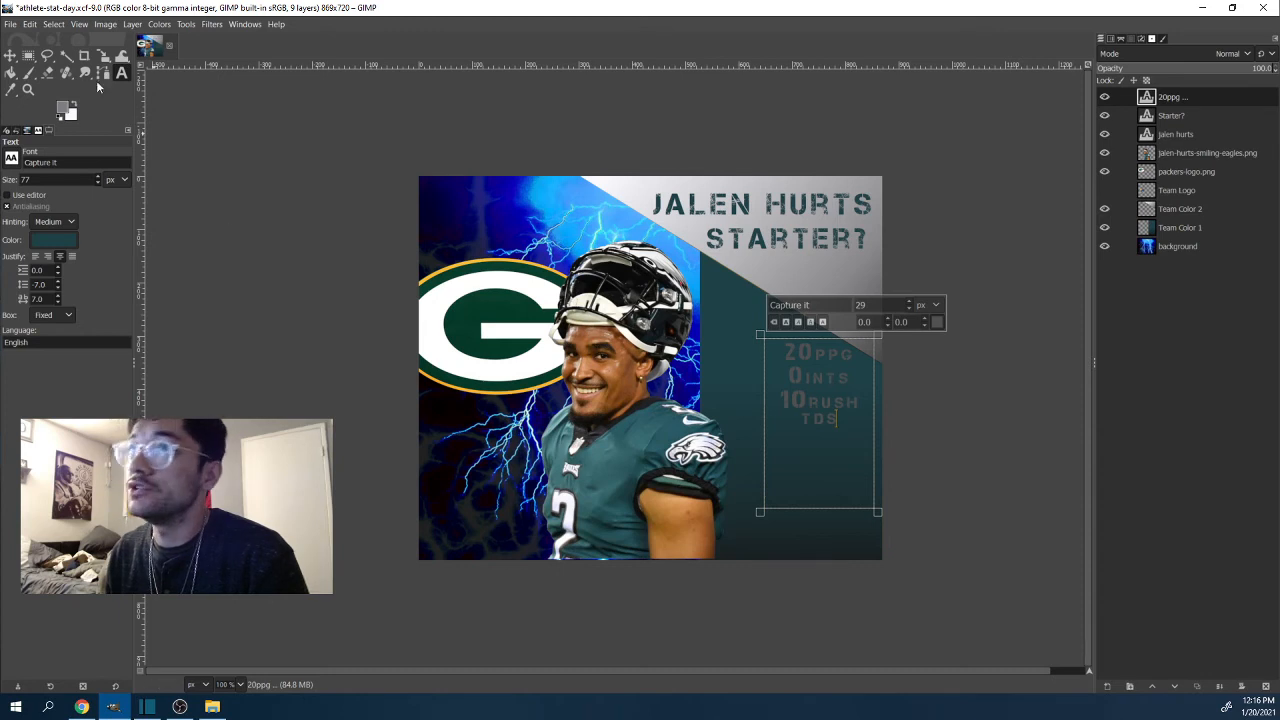
Step: Move the stat text block down and to the left within the teal panel, then select the background layer
{"action": "left_click", "coordinate": [10, 55]}
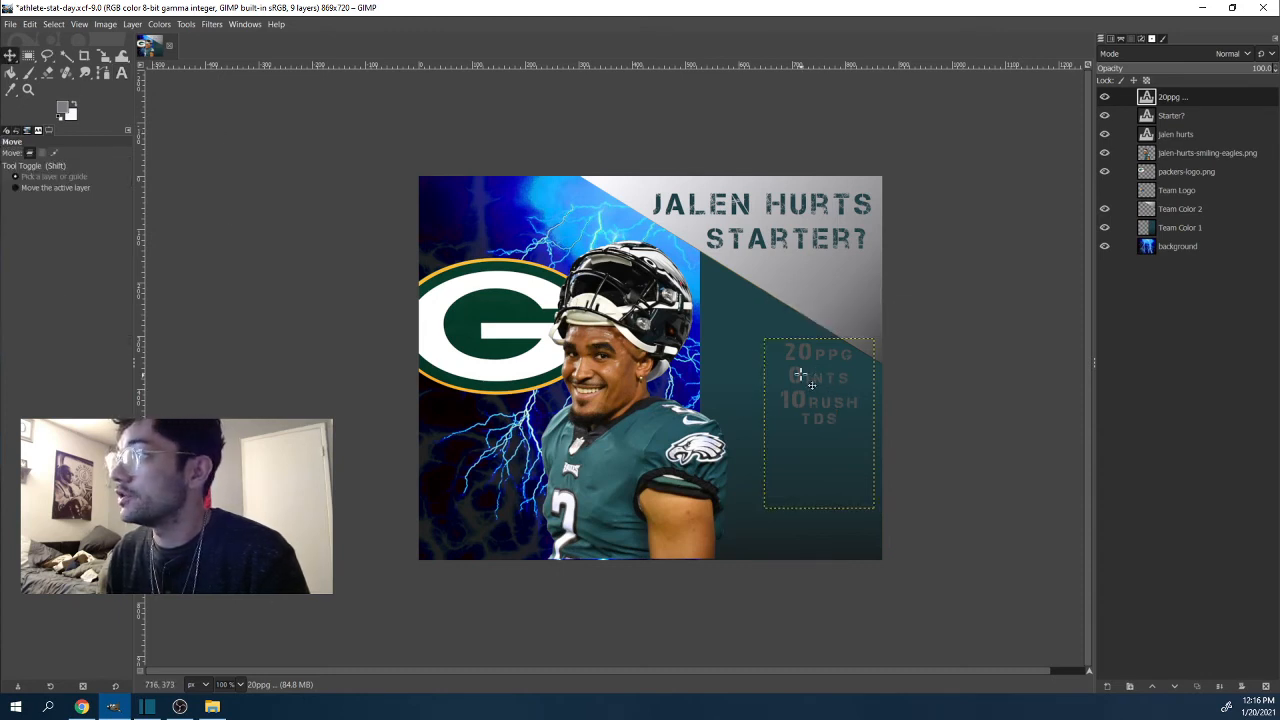
{"action": "left_click_drag", "start_coordinate": [800, 374], "coordinate": [772, 405]}
{"action": "left_click", "coordinate": [1168, 250]}
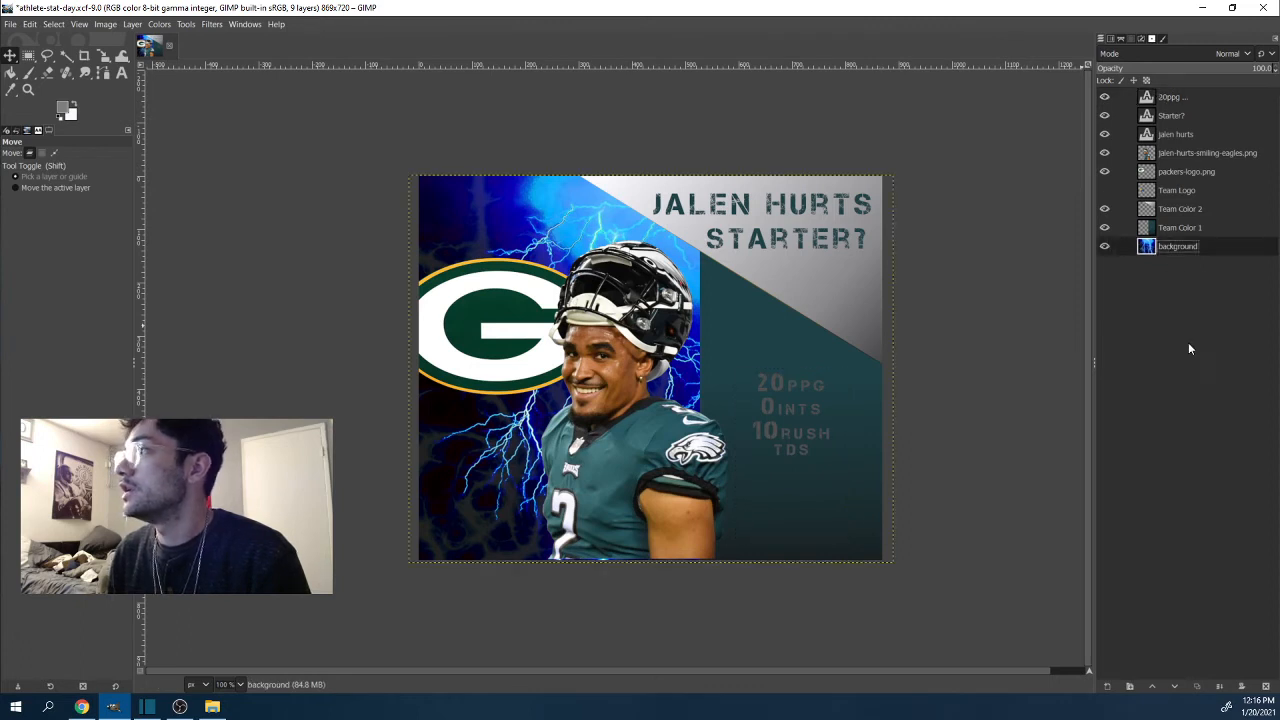
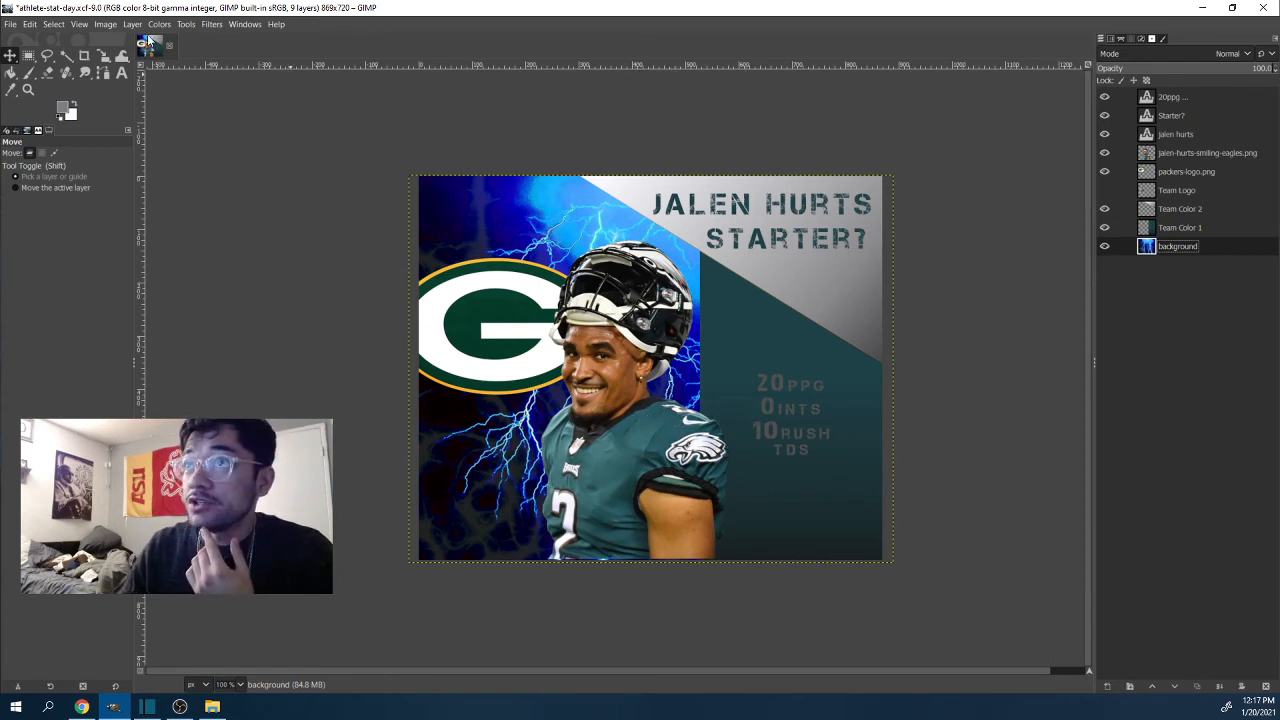
Step: Apply a black Drop Shadow to the jalen-hurts-smiling-eagles.png layer with X and Y offsets 20, blur radius 10 and opacity 0.5
{"action": "left_click", "coordinate": [185, 24]}
{"action": "mouse_move", "coordinate": [211, 24]}
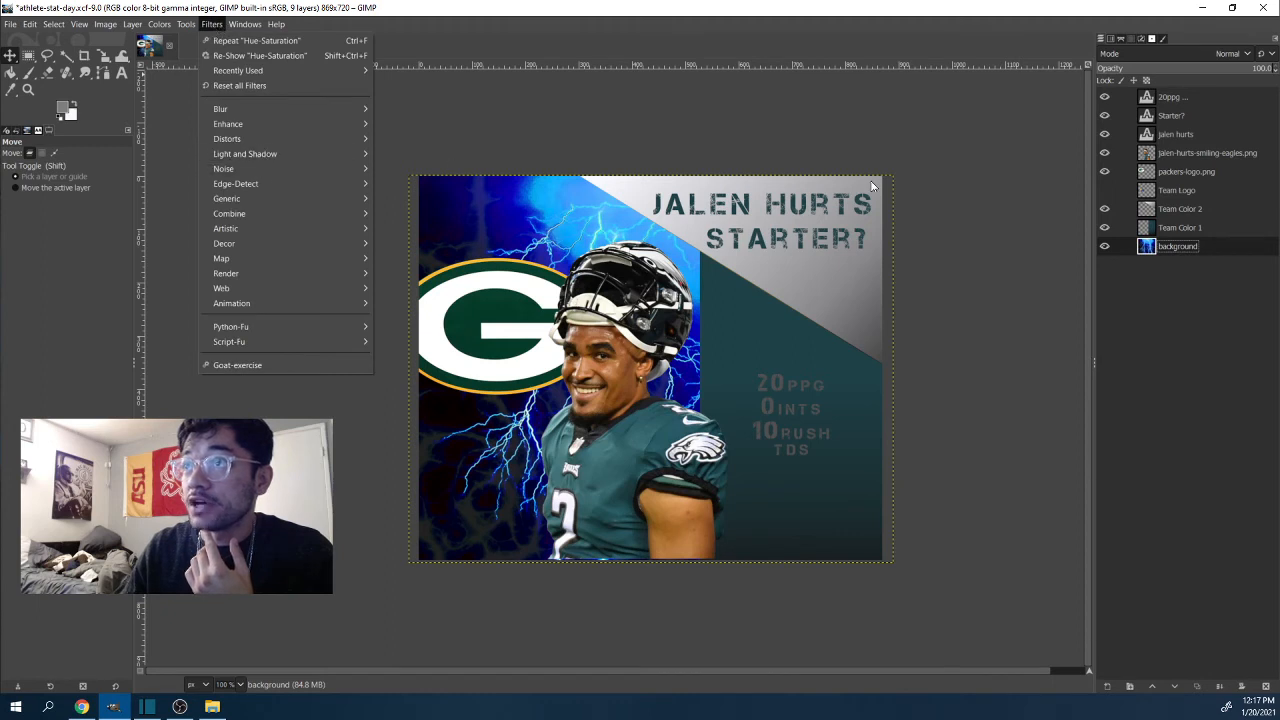
{"action": "left_click", "coordinate": [1164, 152]}
{"action": "left_click", "coordinate": [1164, 152]}
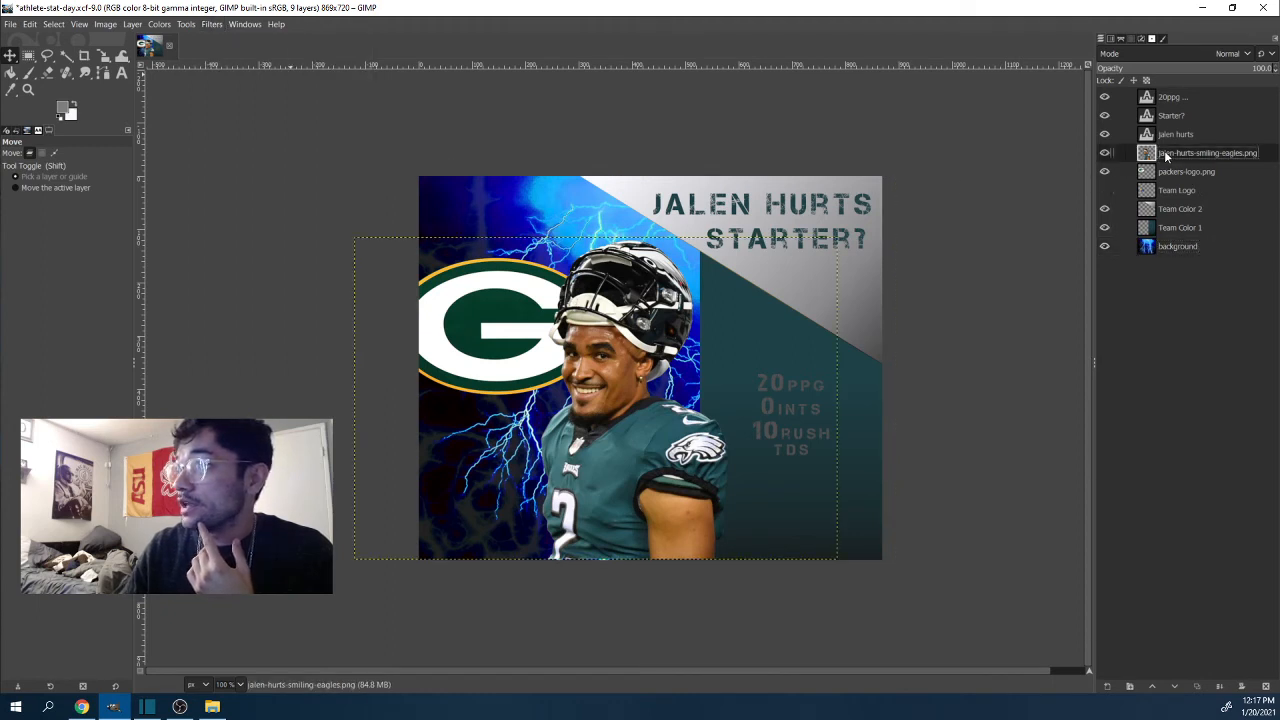
{"action": "left_click", "coordinate": [185, 24]}
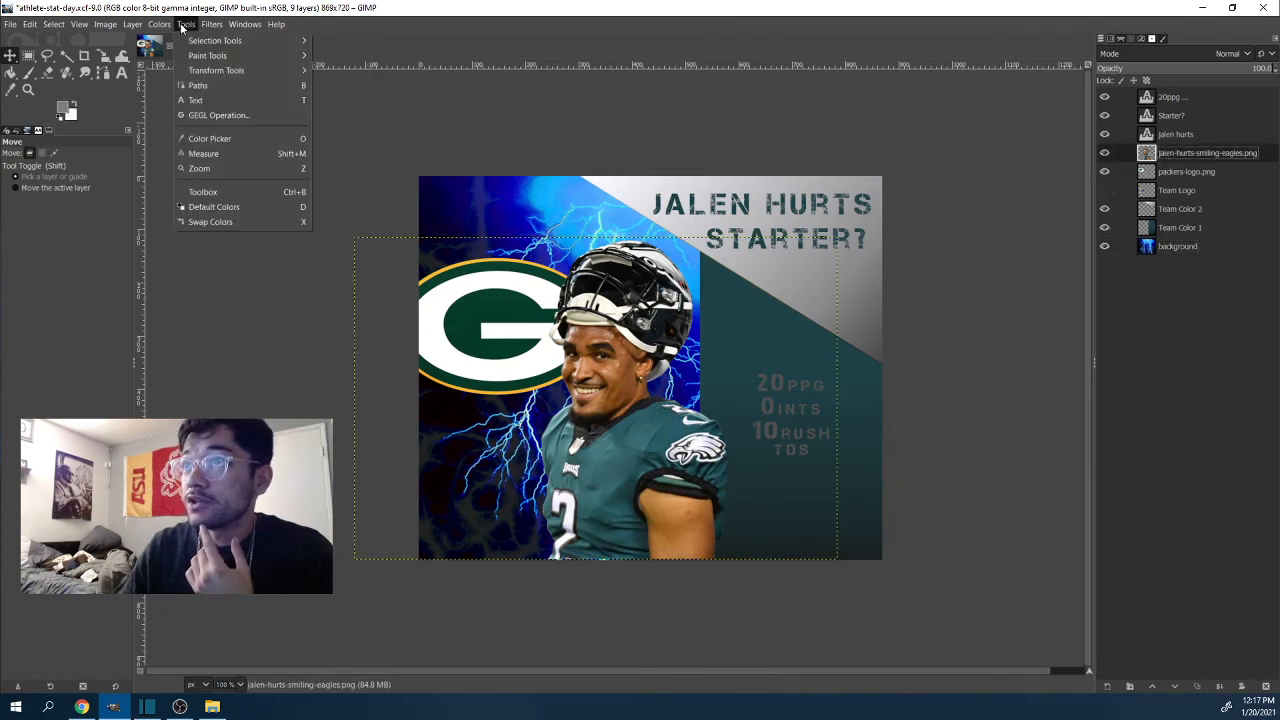
{"action": "mouse_move", "coordinate": [140, 27]}
{"action": "mouse_move", "coordinate": [206, 24]}
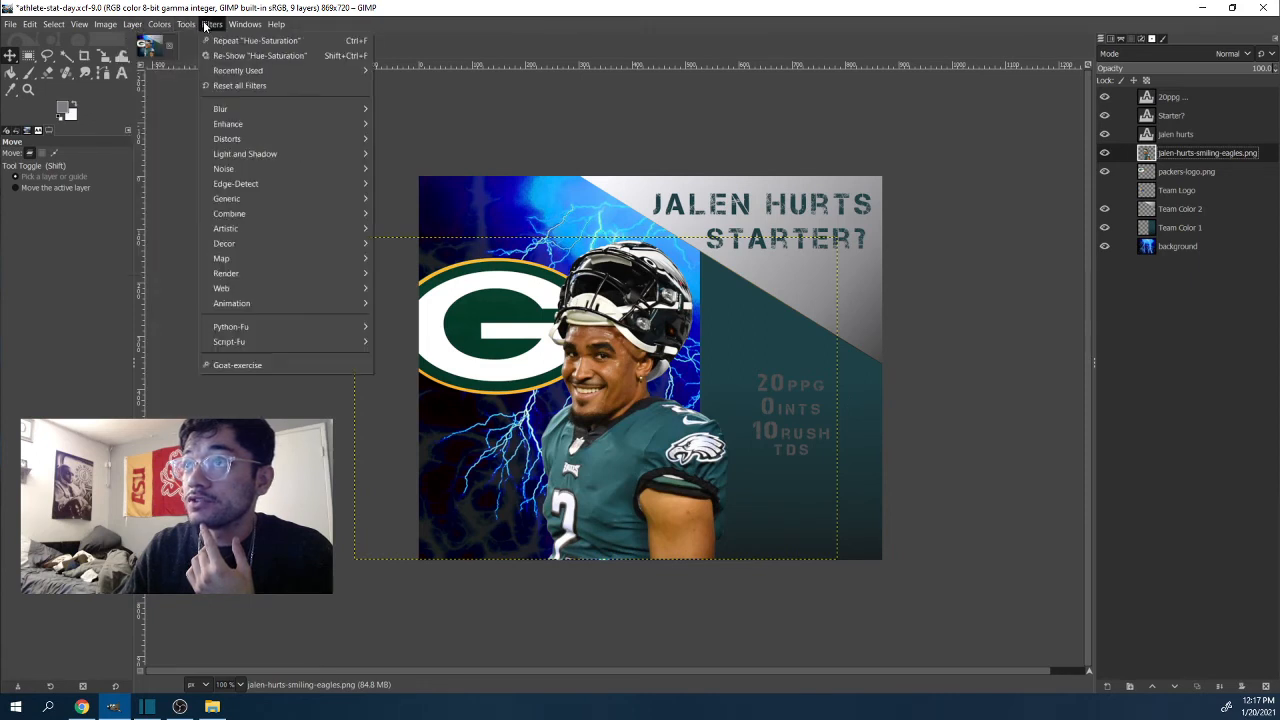
{"action": "mouse_move", "coordinate": [270, 153]}
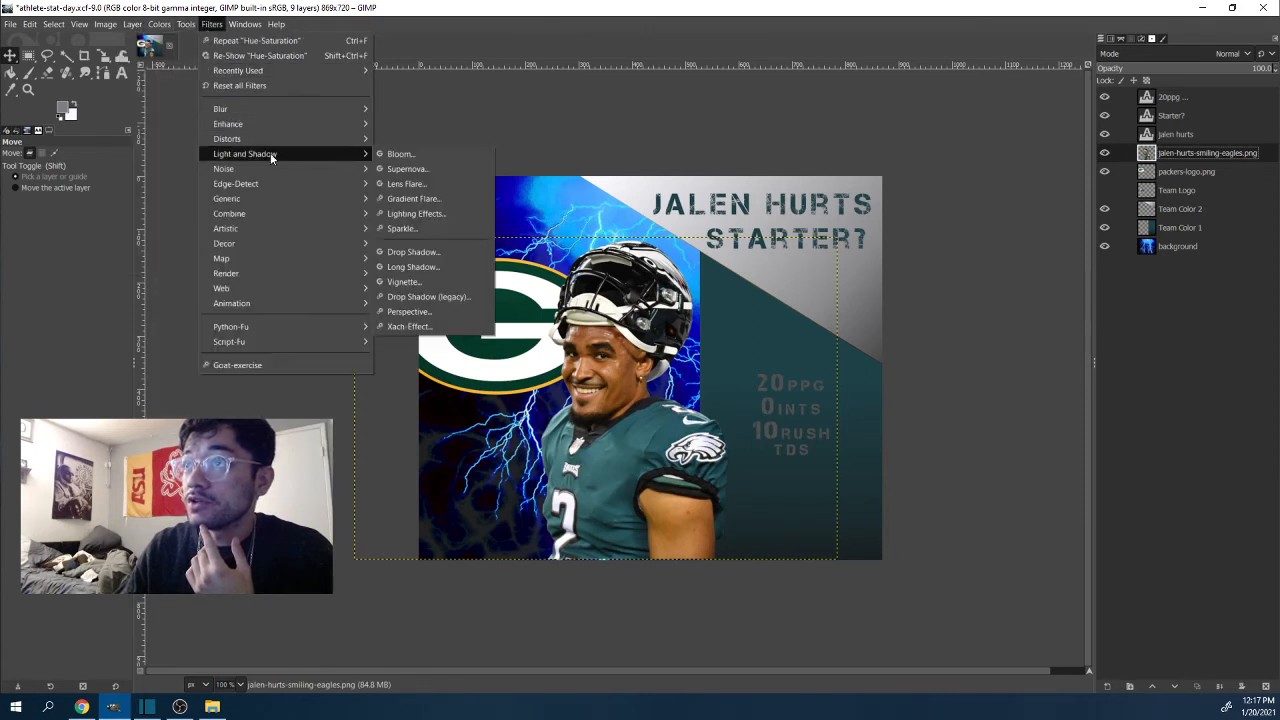
{"action": "left_click", "coordinate": [421, 257]}
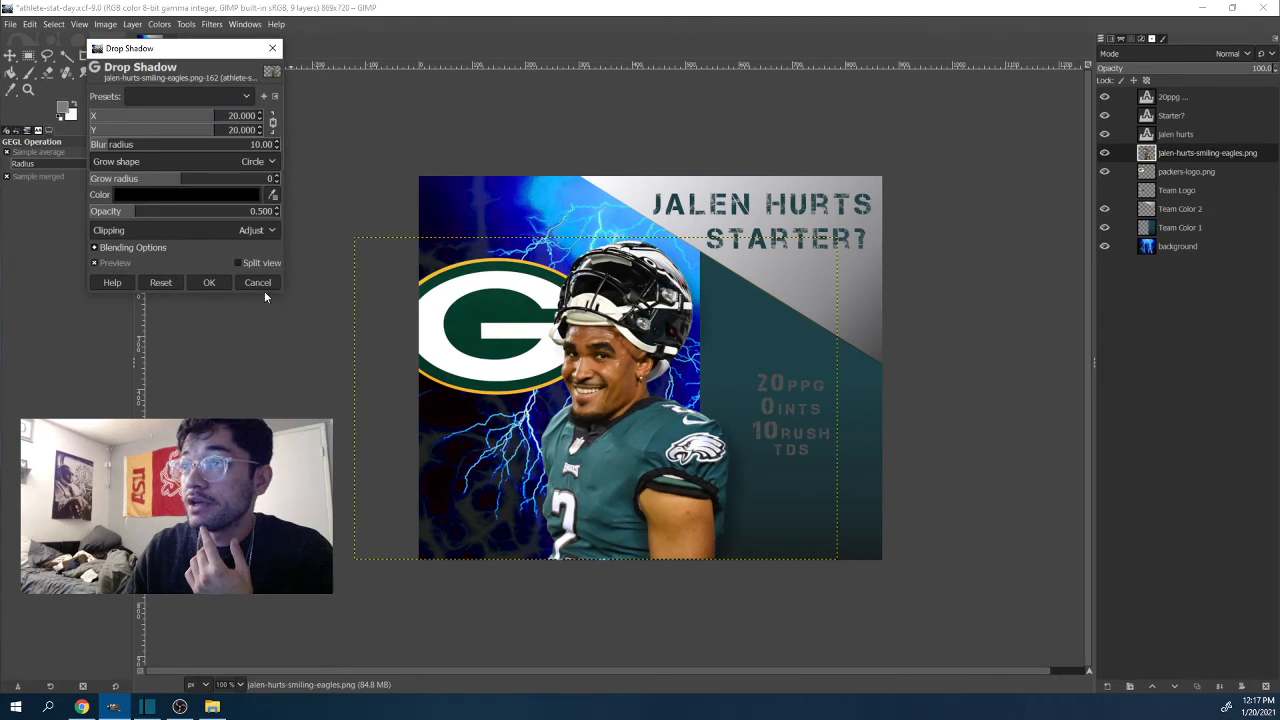
{"action": "left_click", "coordinate": [209, 283]}
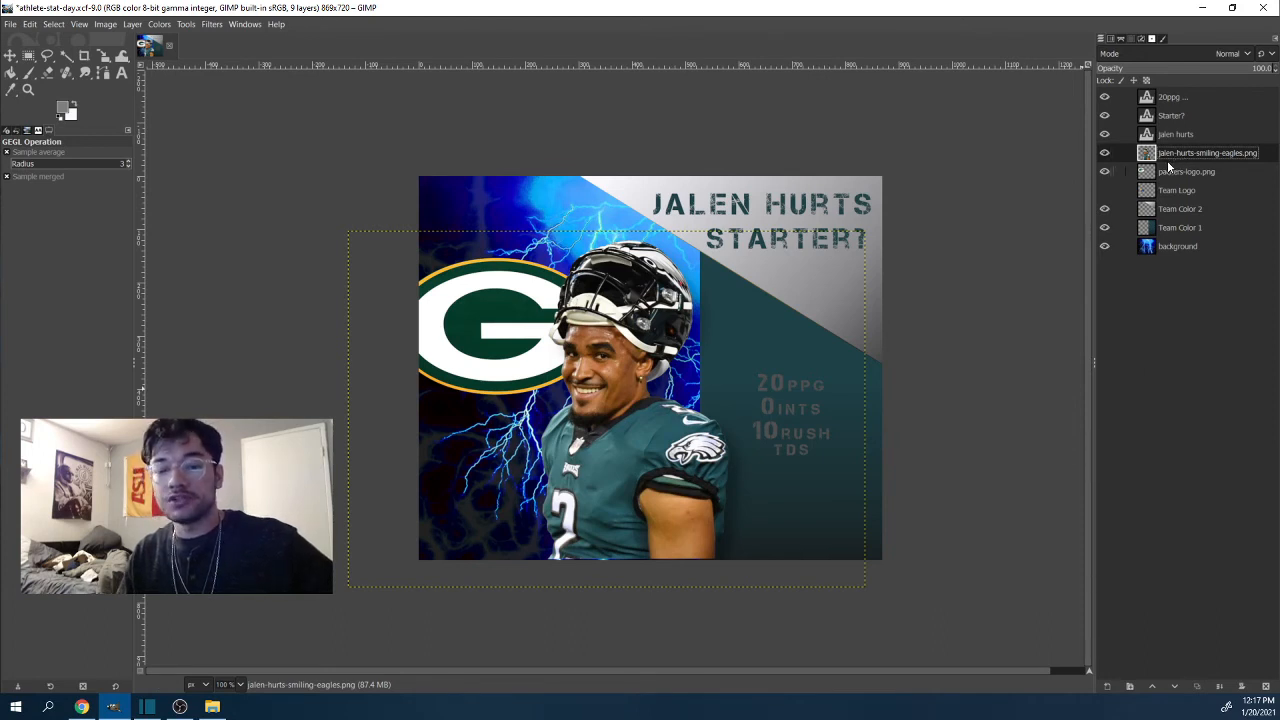
Step: Repeat the drop shadow two more times on the jalen-hurts-smiling-eagles.png layer to deepen it
{"action": "key", "text": "ctrl+f"}
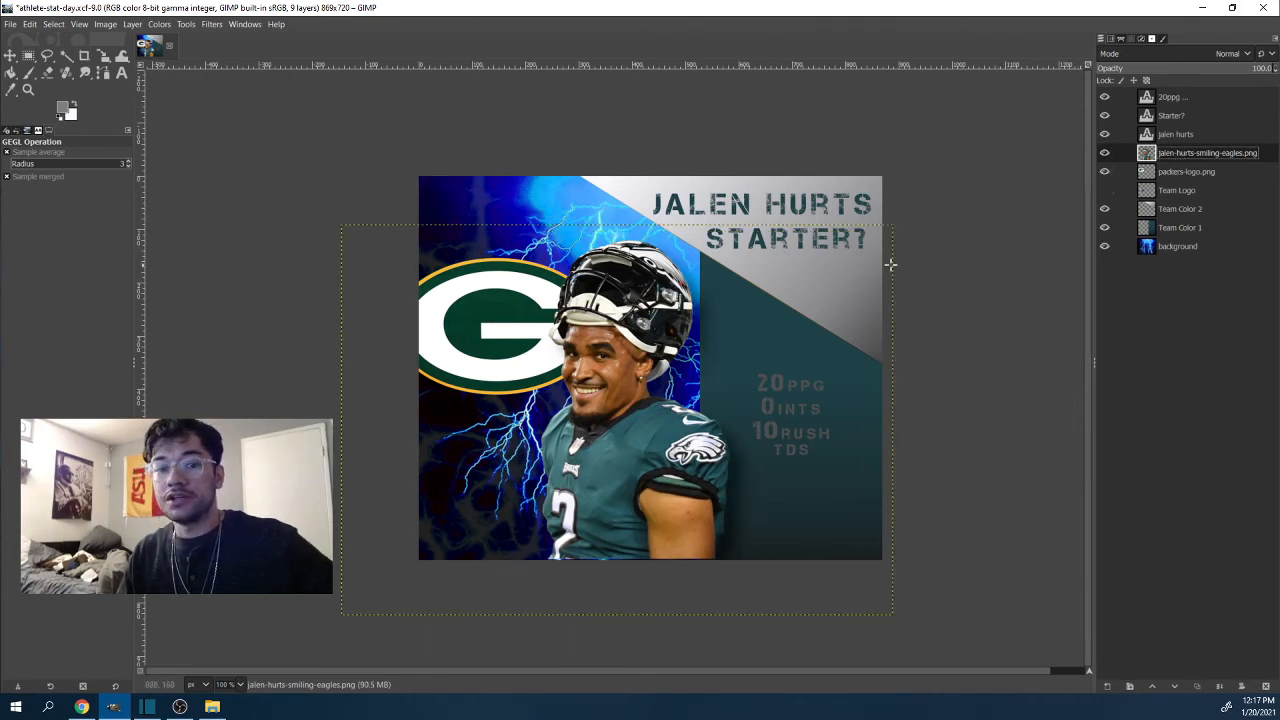
{"action": "key", "text": "ctrl+f"}
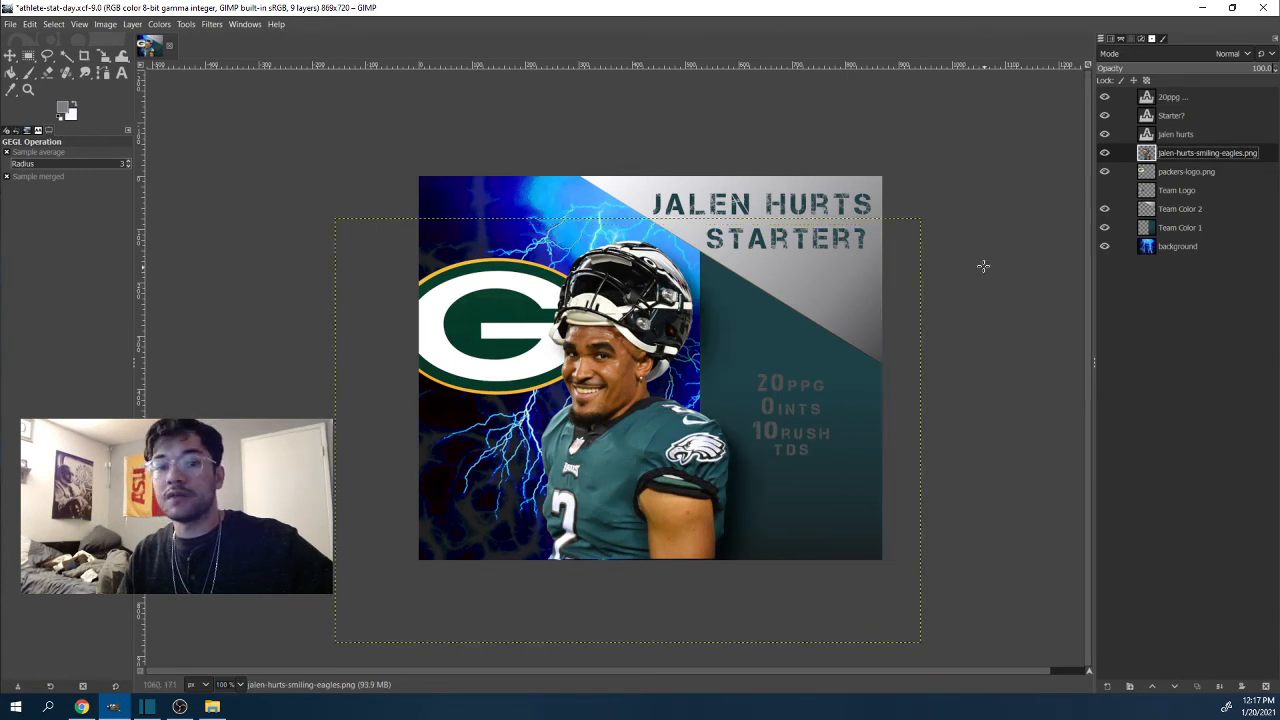
{"action": "left_click", "coordinate": [30, 26]}
{"action": "left_click", "coordinate": [45, 43]}
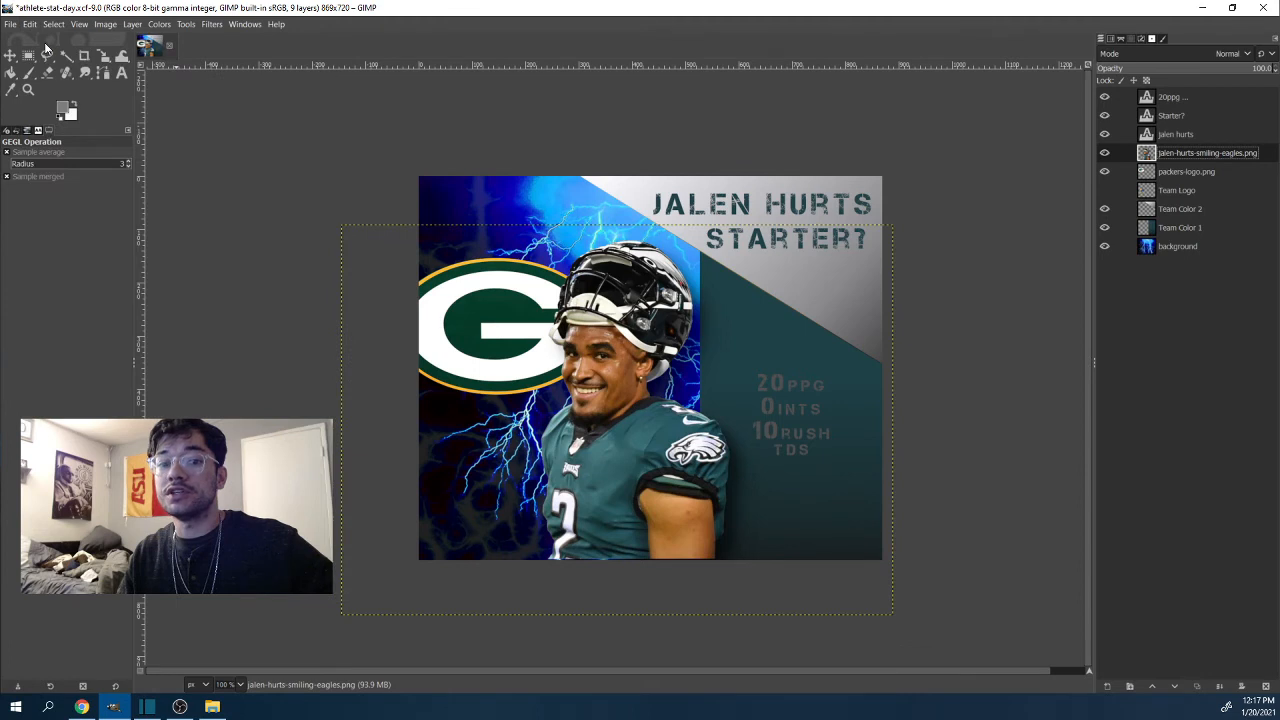
{"action": "key", "text": "ctrl+f"}
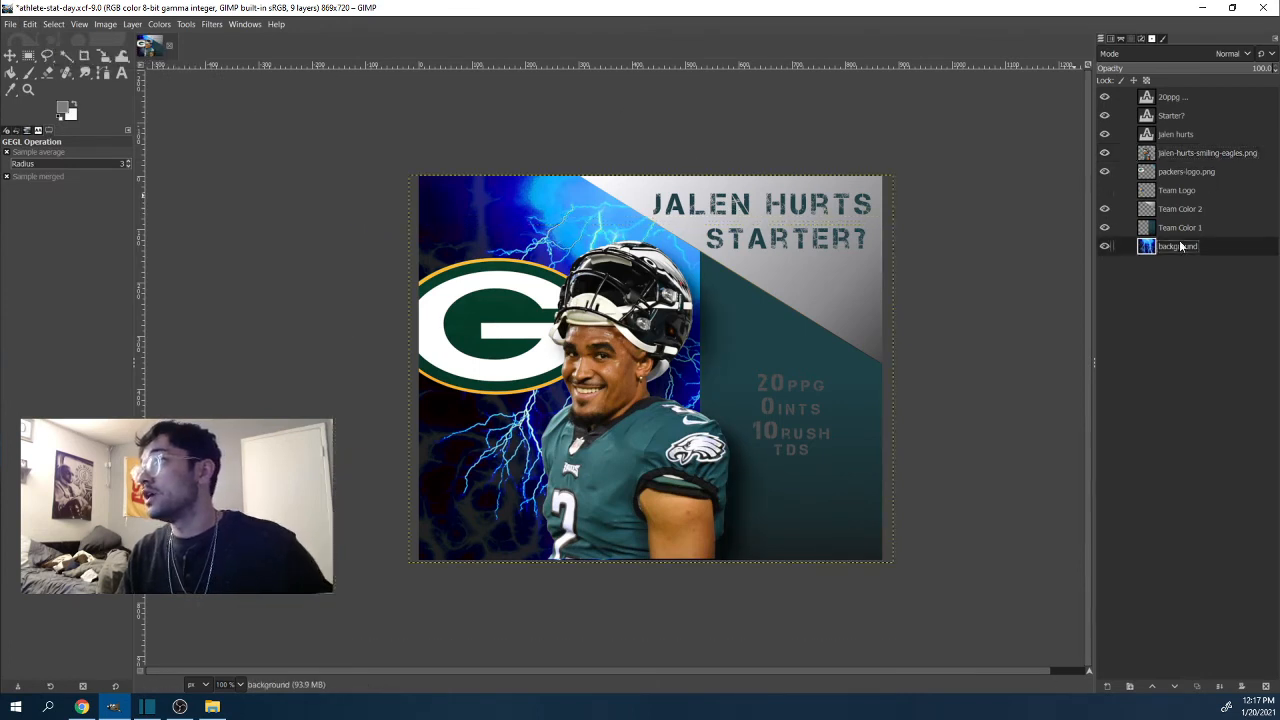
Step: Apply the same drop shadow to the "jalen hurts", "Starter?" and "20ppg" text layers
{"action": "left_click", "coordinate": [1172, 134]}
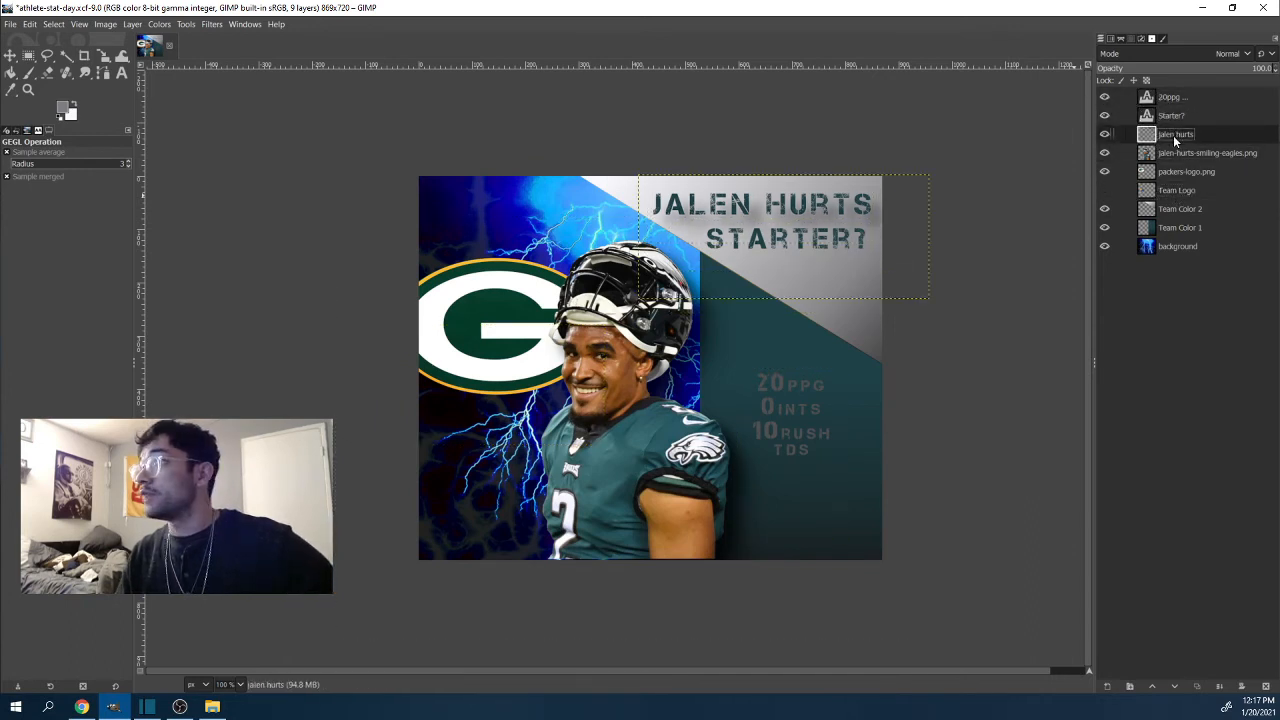
{"action": "left_click", "coordinate": [1174, 115]}
{"action": "left_click", "coordinate": [1182, 98]}
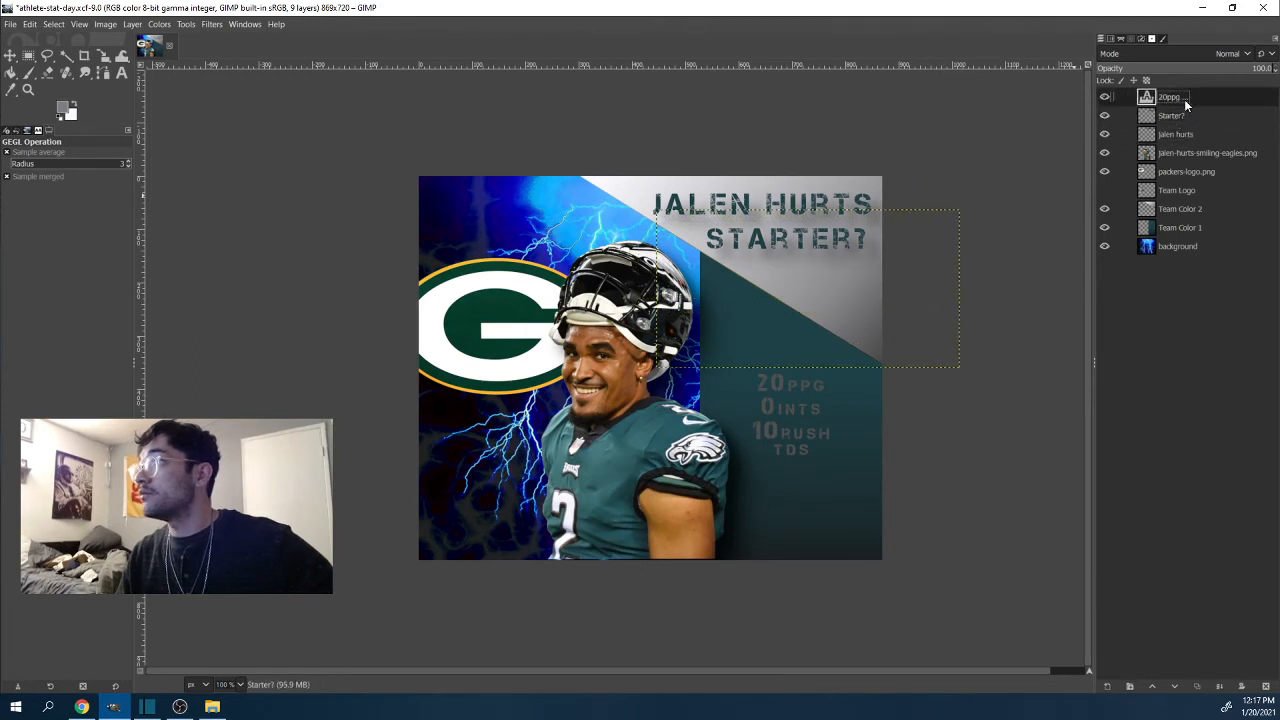
Step: Apply the same drop shadow to the packers-logo.png layer
{"action": "left_click", "coordinate": [1175, 170]}
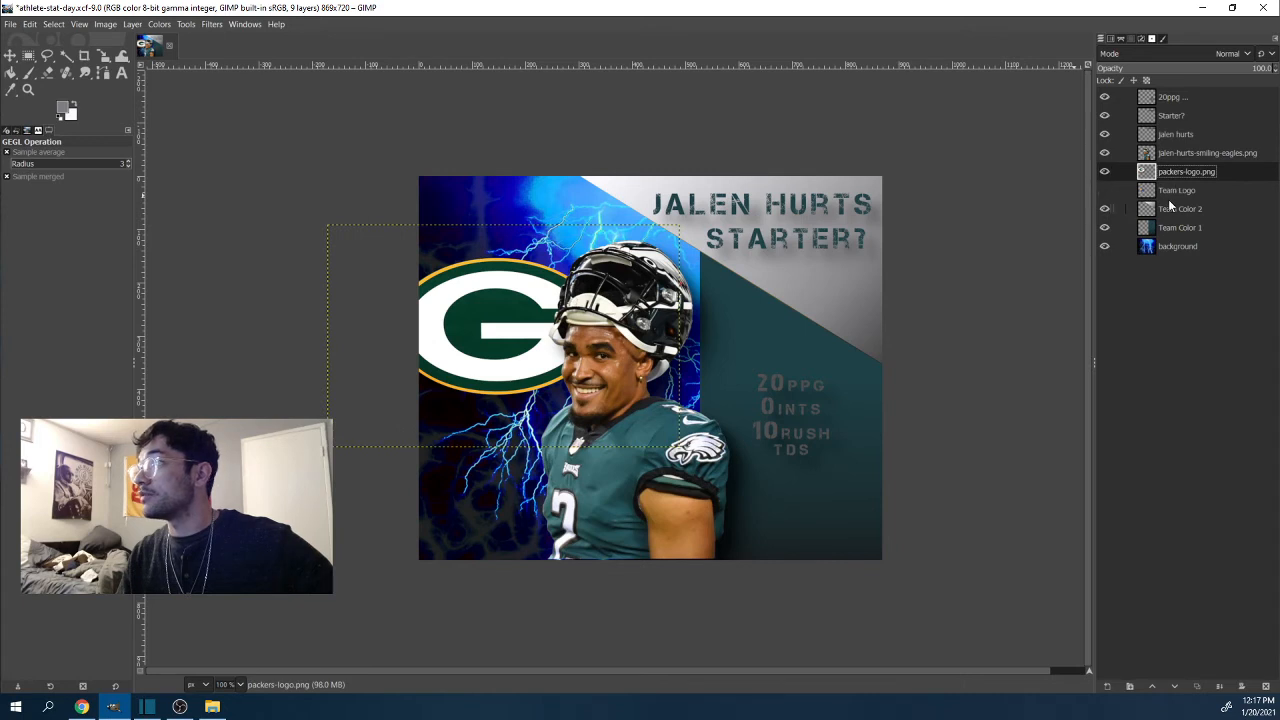
{"action": "left_click", "coordinate": [1172, 194]}
{"action": "left_click", "coordinate": [1171, 204]}
{"action": "left_click", "coordinate": [1165, 230]}
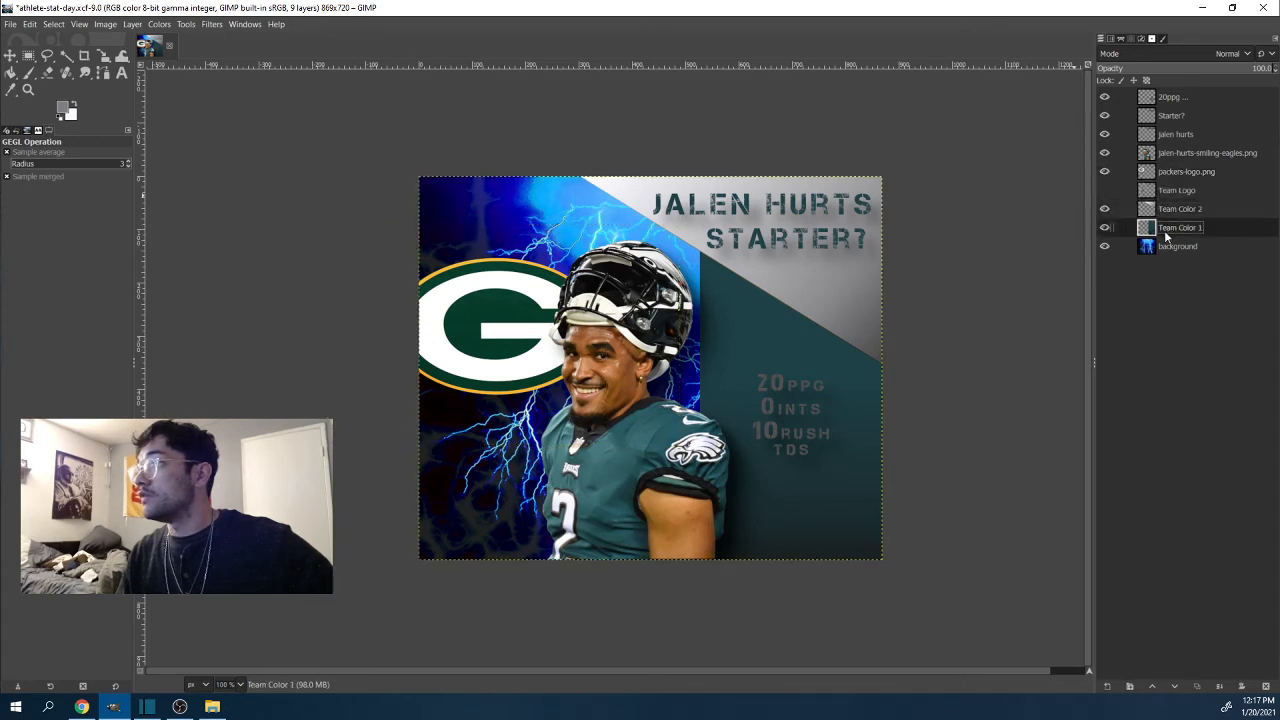
{"action": "left_click", "coordinate": [1175, 209]}
{"action": "left_click", "coordinate": [1174, 190]}
{"action": "left_click", "coordinate": [1172, 171]}
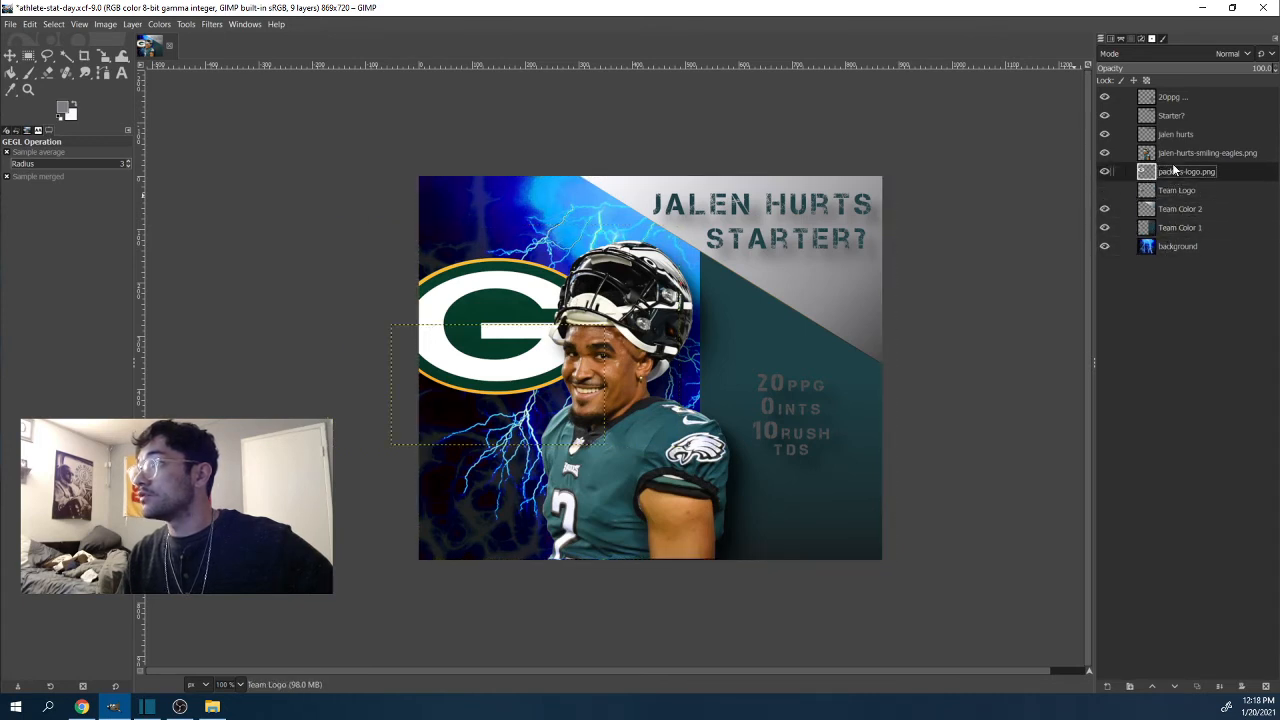
{"action": "left_click", "coordinate": [1174, 190]}
{"action": "left_click", "coordinate": [1170, 228]}
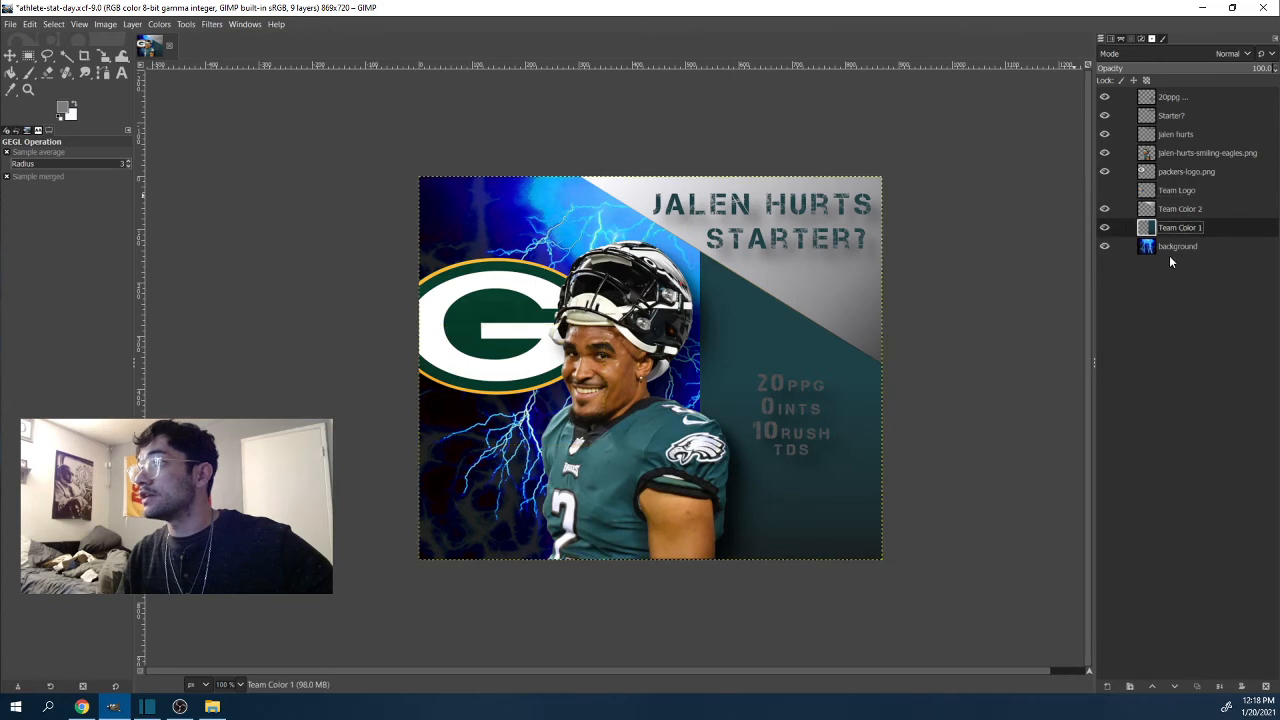
{"action": "left_click", "coordinate": [1177, 190]}
{"action": "left_click", "coordinate": [1178, 173]}
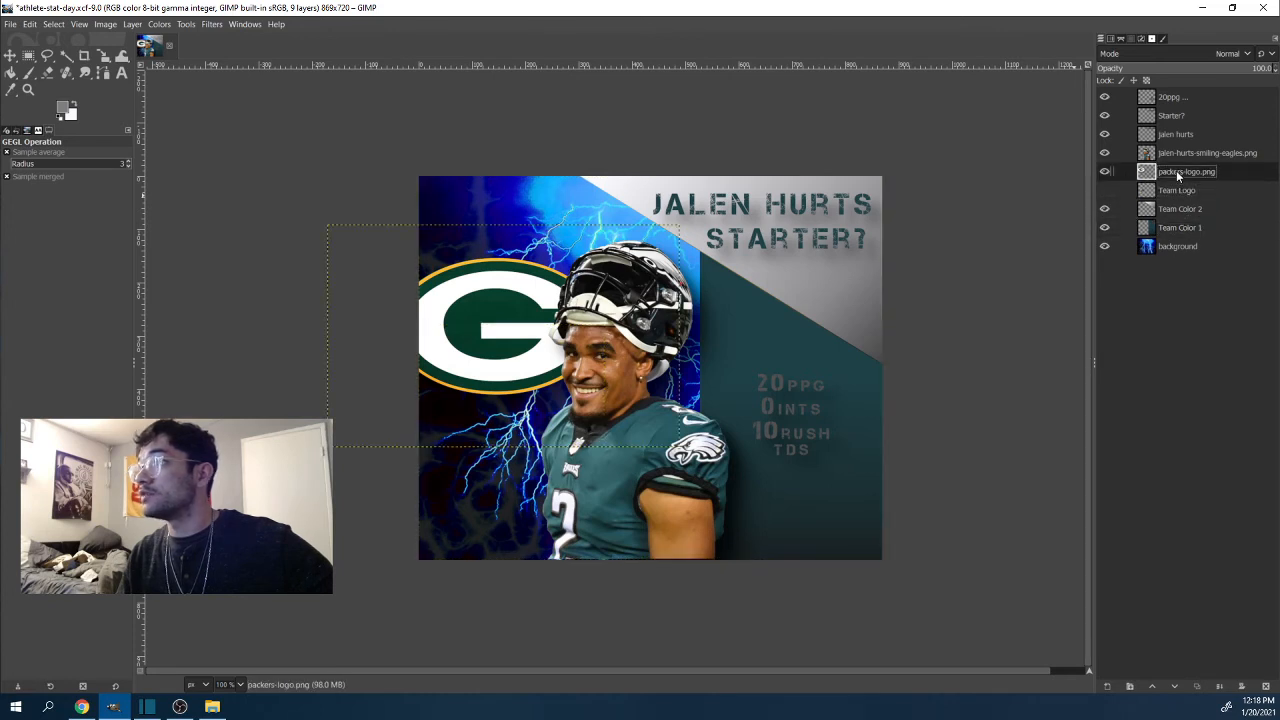
{"action": "left_click", "coordinate": [1178, 247]}
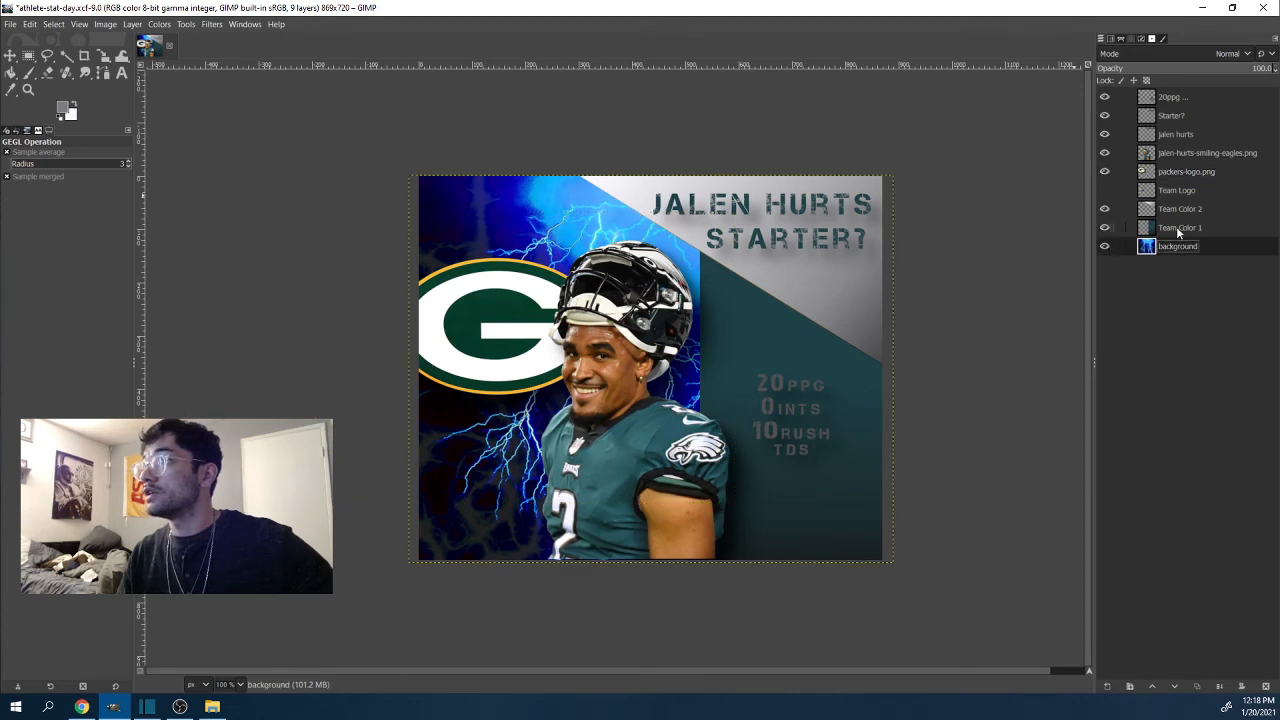
Step: Repeat the drop shadow on the "jalen hurts" name layer and leave the background layer selected
{"action": "left_click", "coordinate": [1177, 170]}
{"action": "left_click", "coordinate": [1174, 152]}
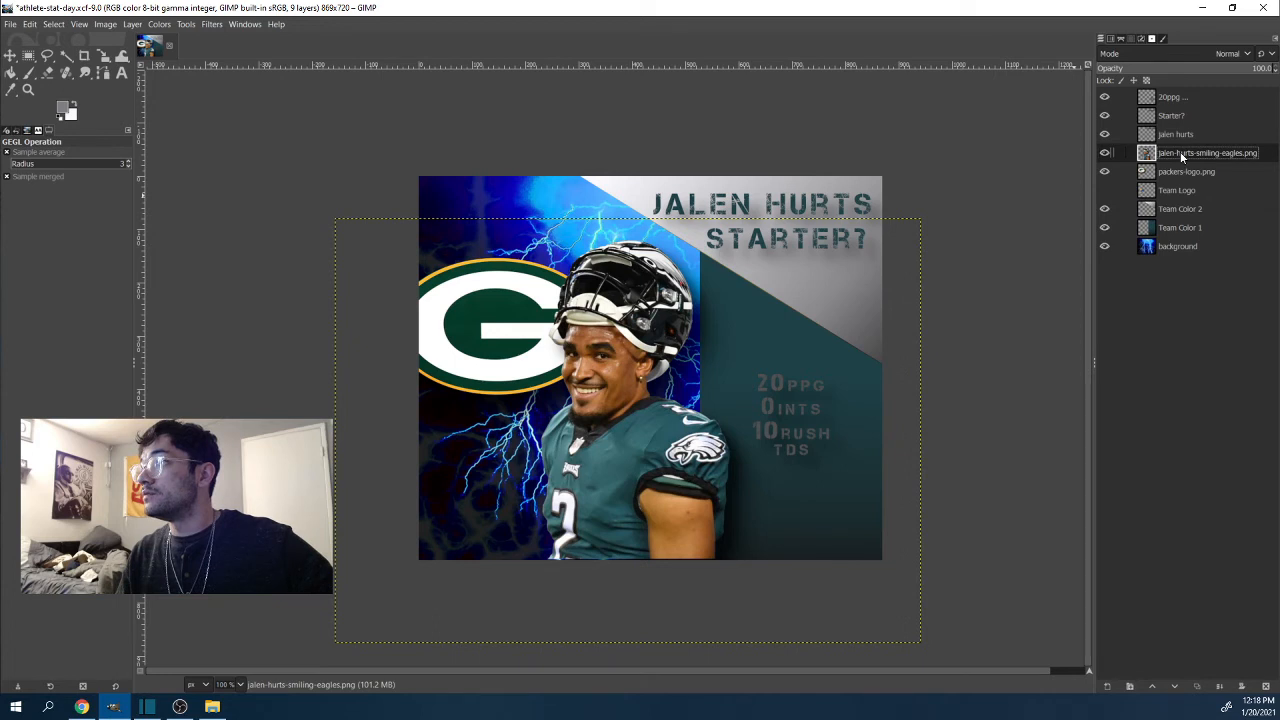
{"action": "left_click", "coordinate": [1182, 134]}
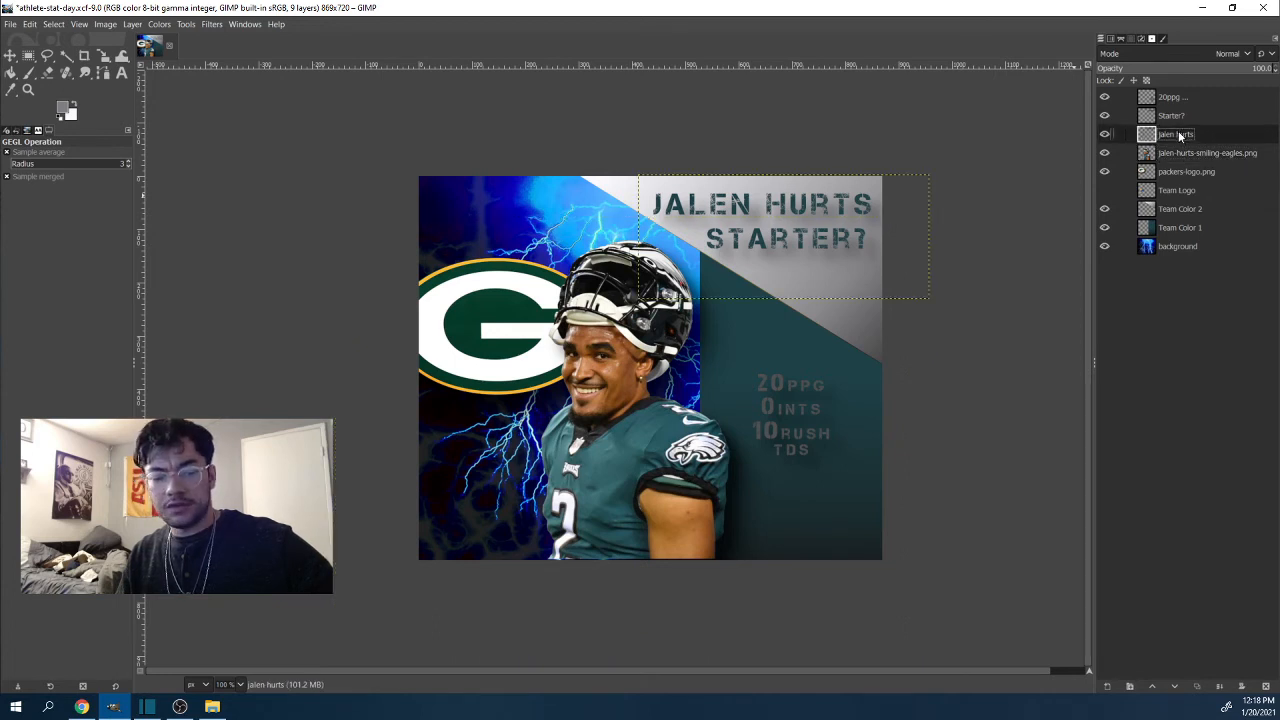
{"action": "key", "text": "ctrl+f"}
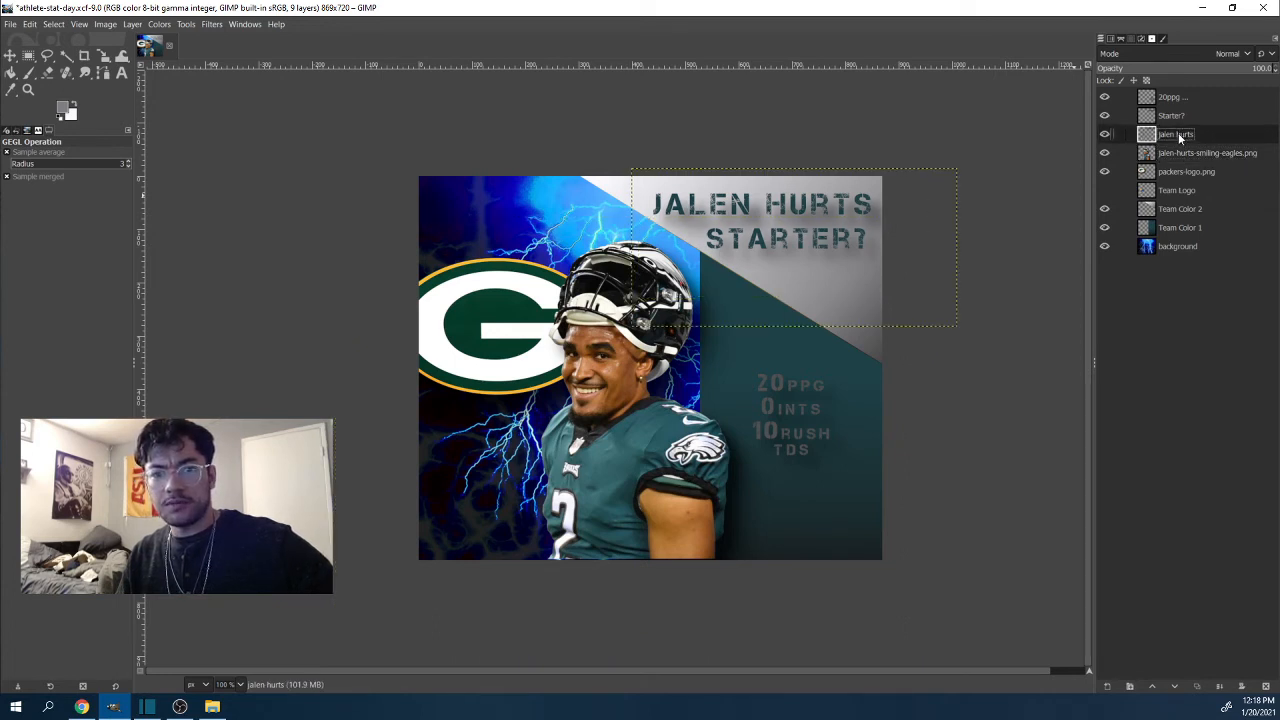
{"action": "left_click", "coordinate": [1189, 172]}
{"action": "left_click", "coordinate": [1199, 208]}
{"action": "left_click", "coordinate": [1201, 246]}
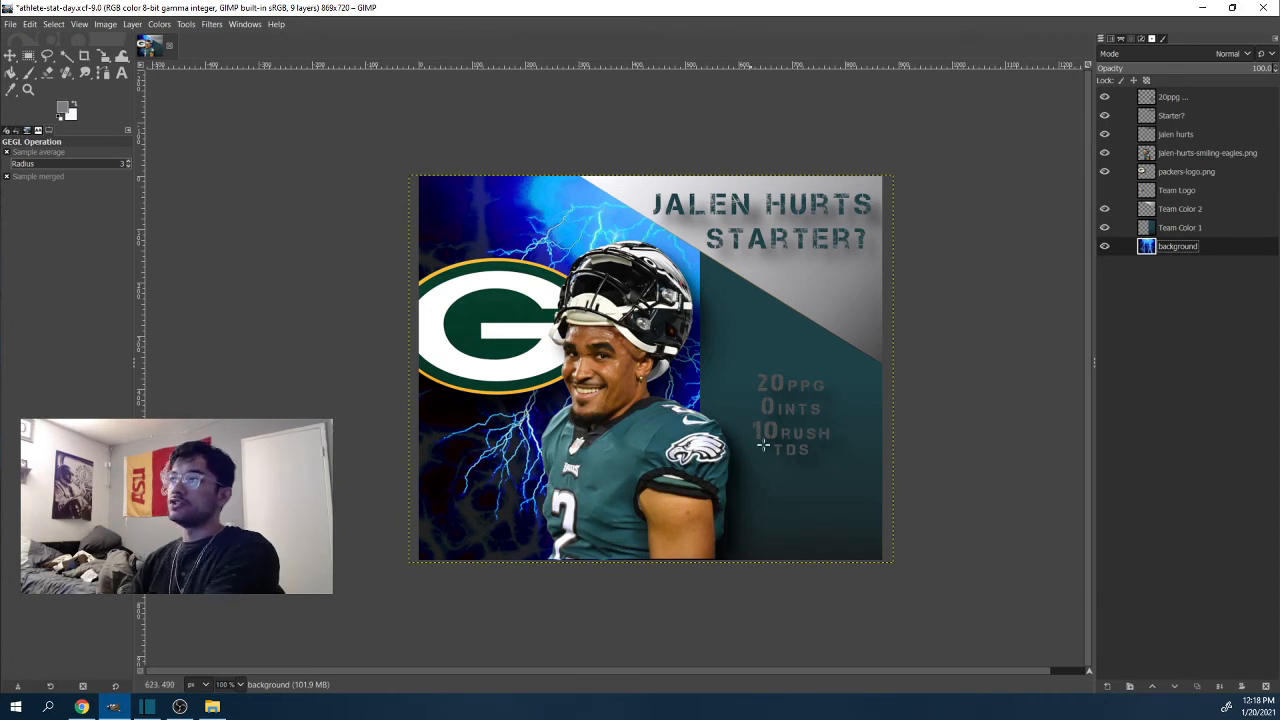
Step: Edit the "20ppg" stat text layer, accepting the loss of its modifications, and enlarge the "20" to 72 px
{"action": "left_click", "coordinate": [123, 75]}
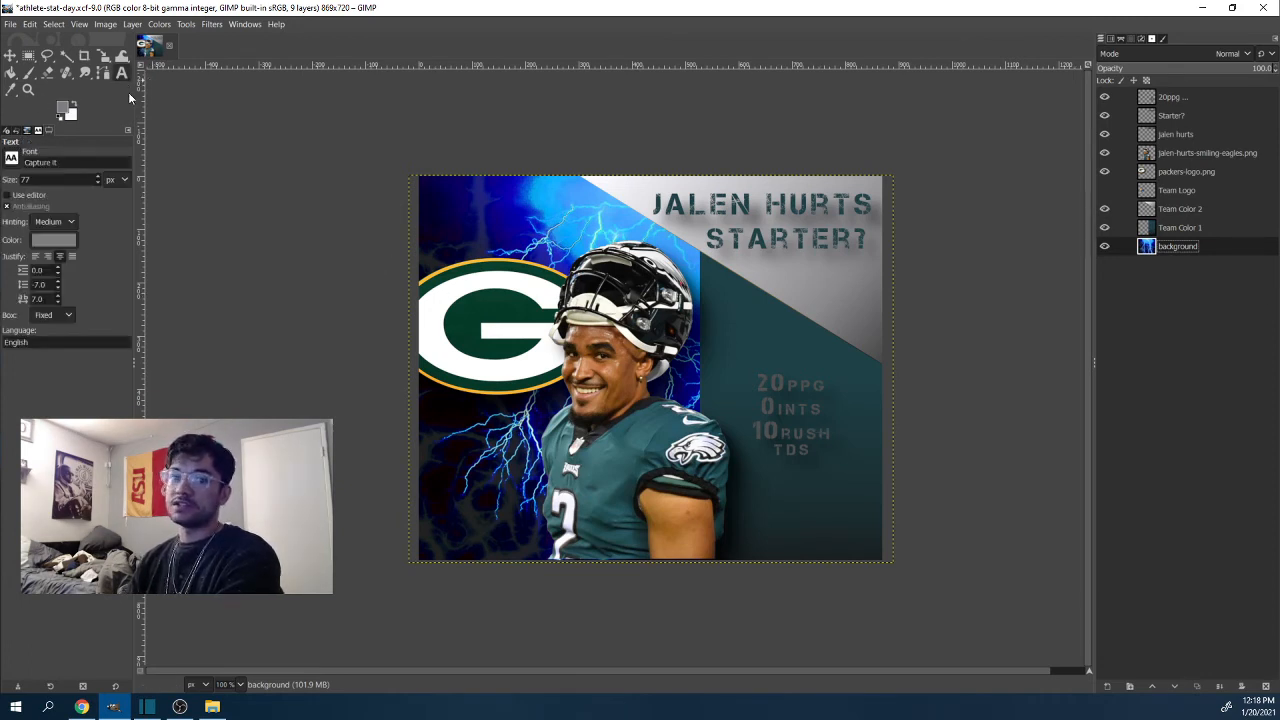
{"action": "left_click", "coordinate": [778, 386]}
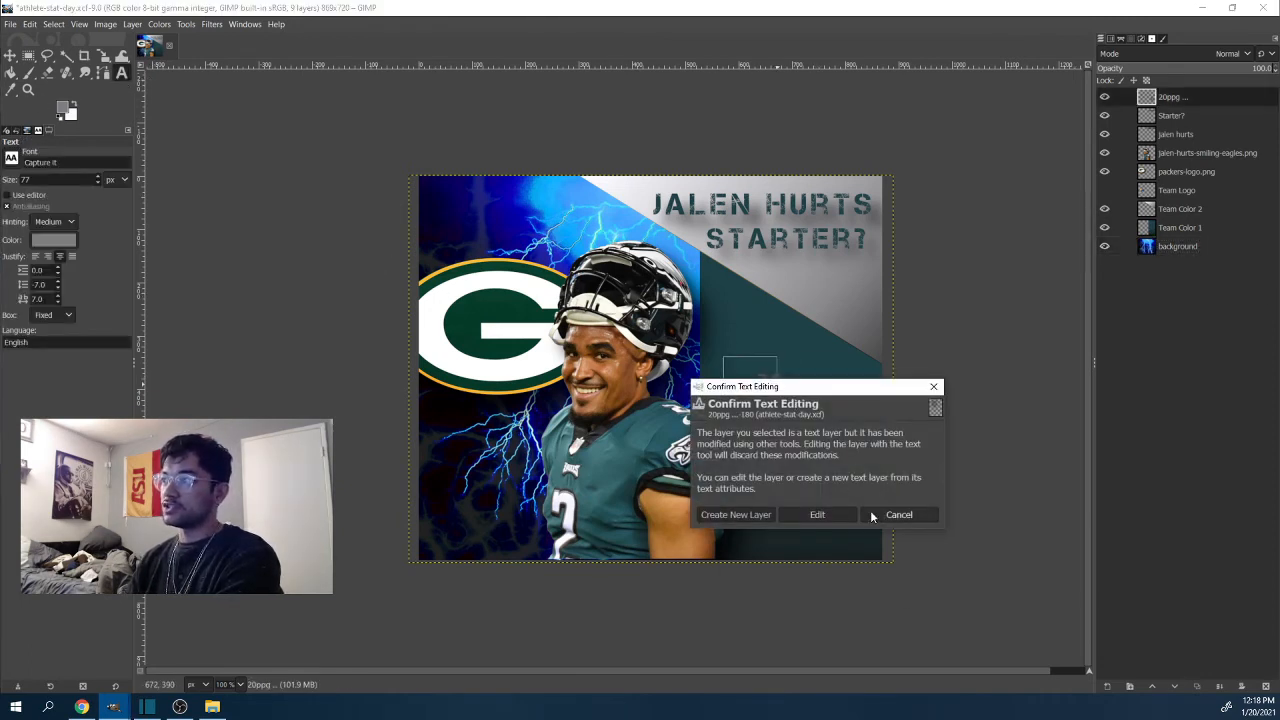
{"action": "left_click", "coordinate": [896, 515]}
{"action": "left_click", "coordinate": [804, 437]}
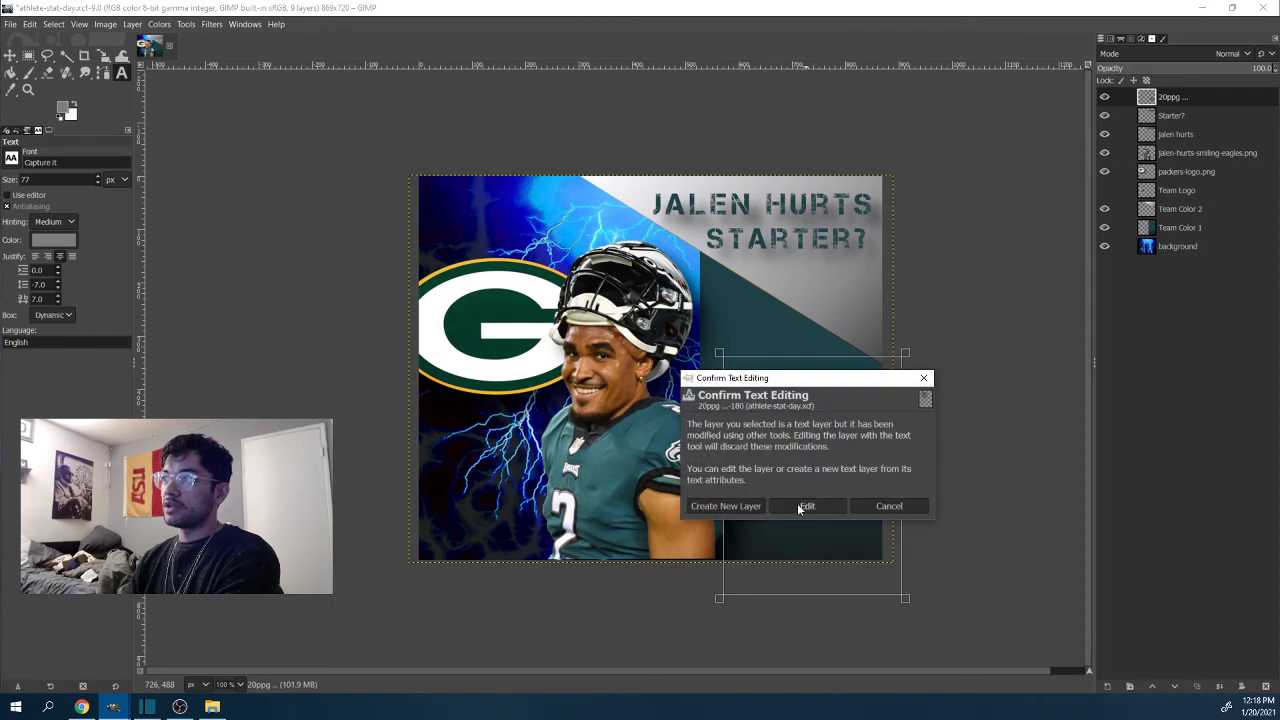
{"action": "left_click", "coordinate": [805, 506]}
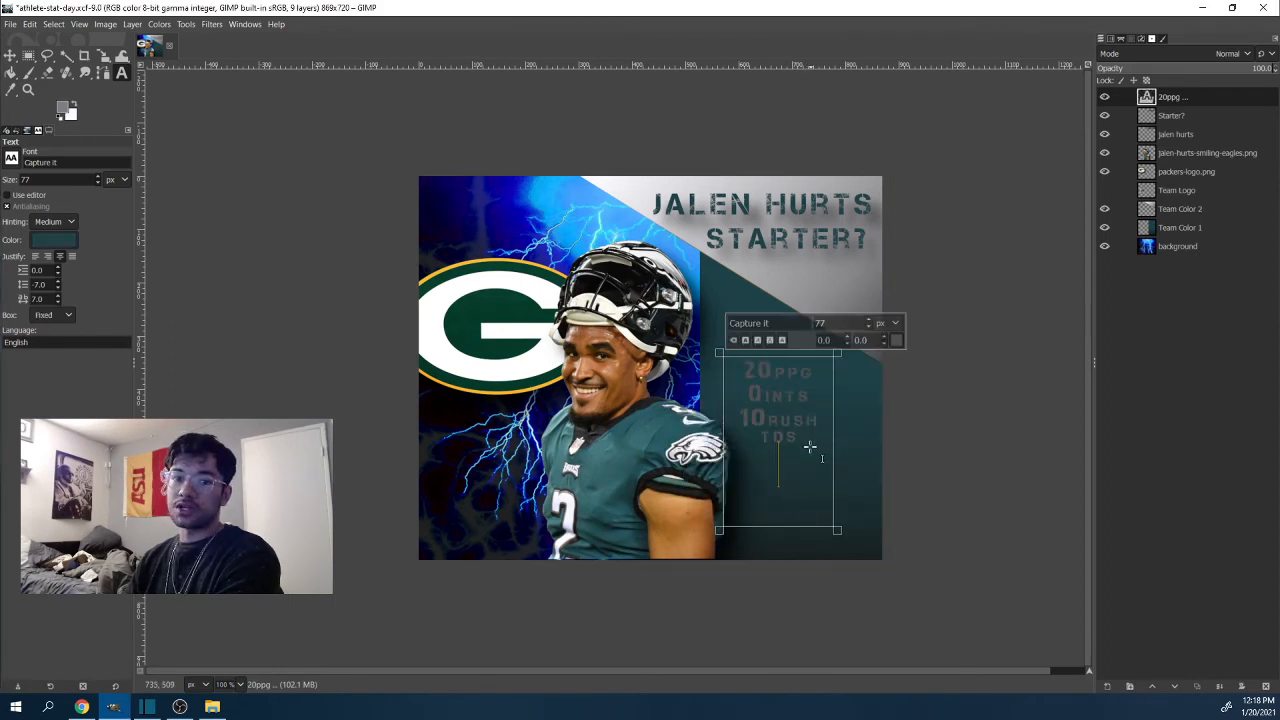
{"action": "key", "text": "ctrl+a"}
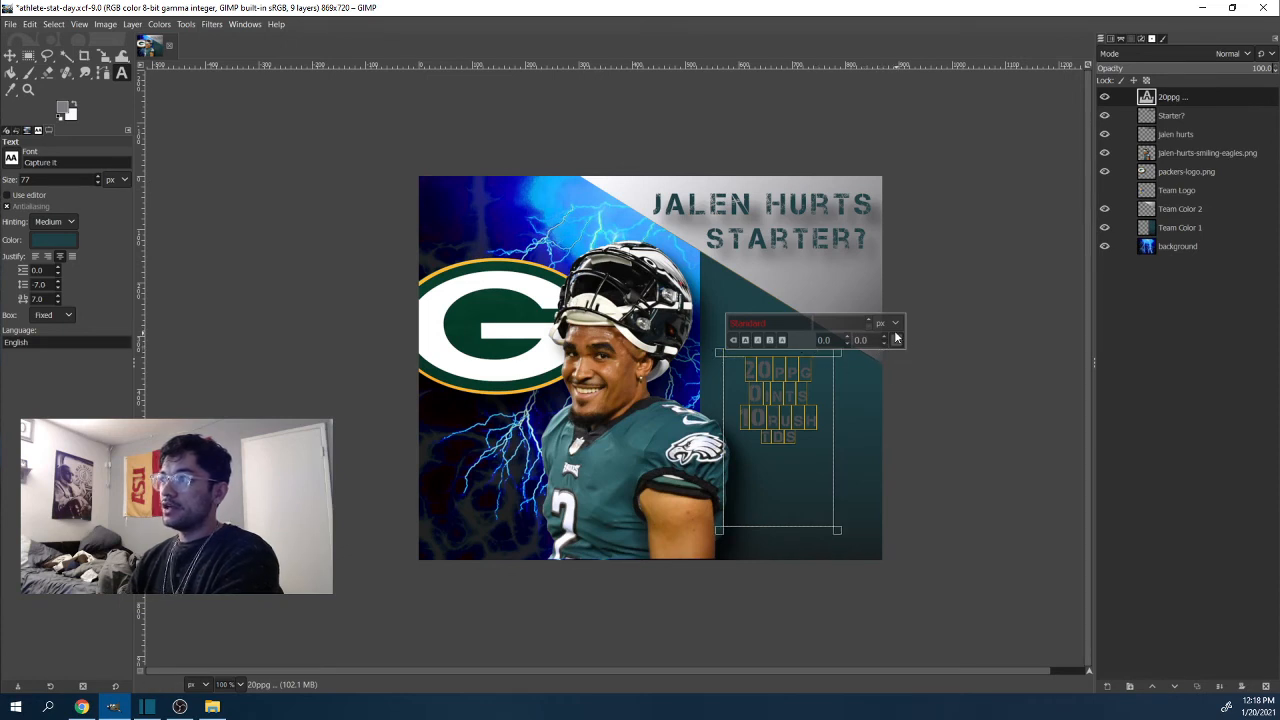
{"action": "left_click", "coordinate": [773, 376]}
{"action": "mouse_move", "coordinate": [773, 376]}
{"action": "left_mouse_down"}
{"action": "mouse_move", "coordinate": [746, 373]}
{"action": "mouse_move", "coordinate": [767, 372]}
{"action": "left_mouse_up"}
{"action": "scroll", "coordinate": [869, 323], "scroll_direction": "up", "scroll_amount": 20}
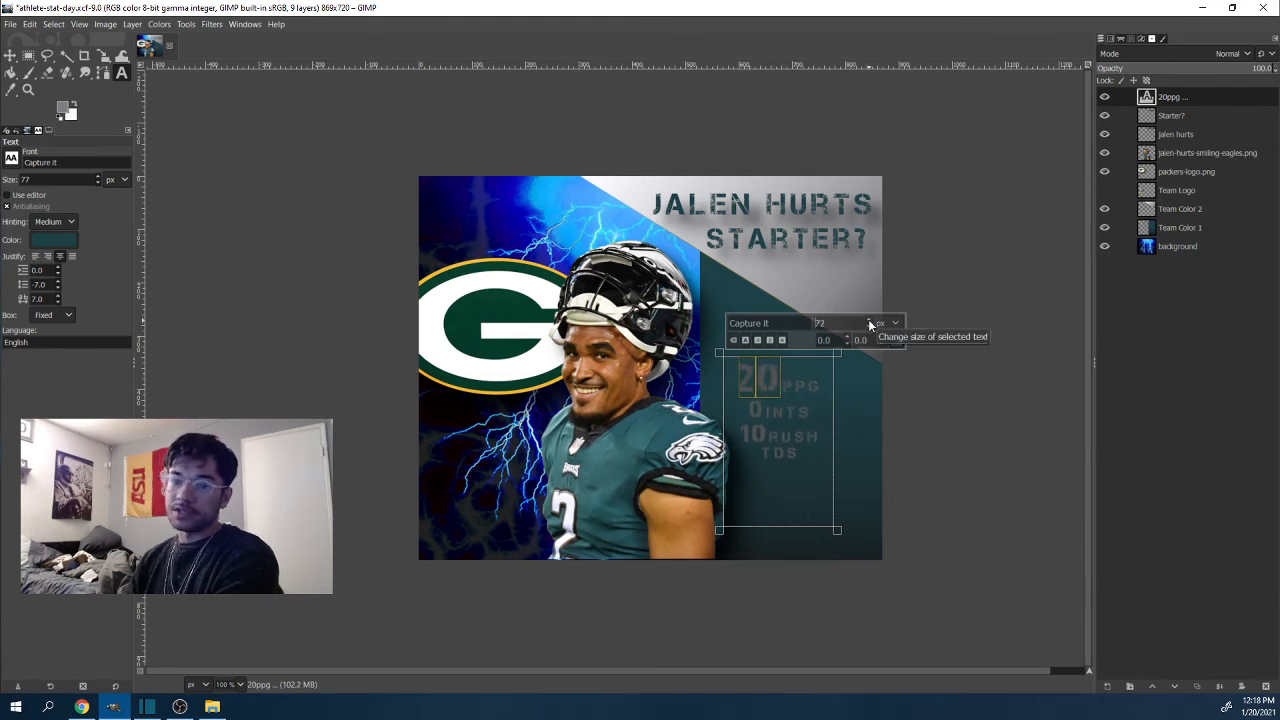
Step: Enlarge the "0" to 74 px and the "10" to 69 px in the stat text, and leave the background layer selected
{"action": "left_click", "coordinate": [760, 410]}
{"action": "left_click_drag", "start_coordinate": [760, 410], "coordinate": [745, 410]}
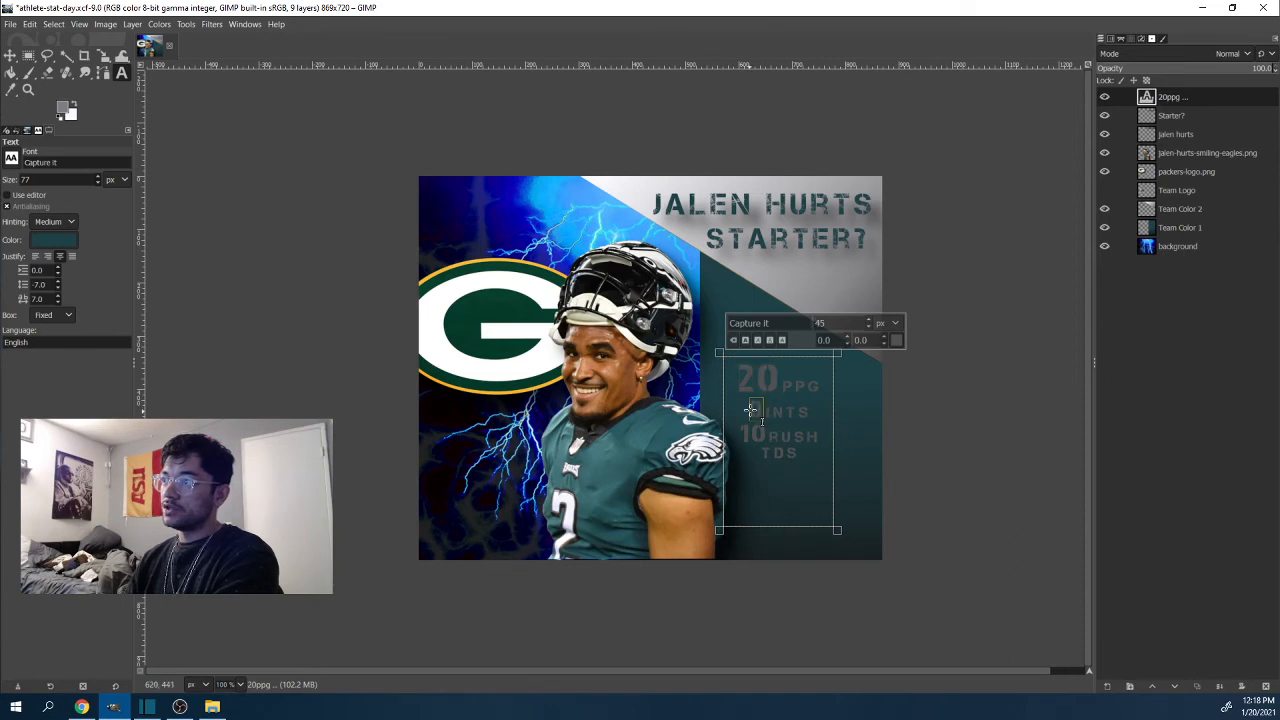
{"action": "left_click", "coordinate": [868, 319]}
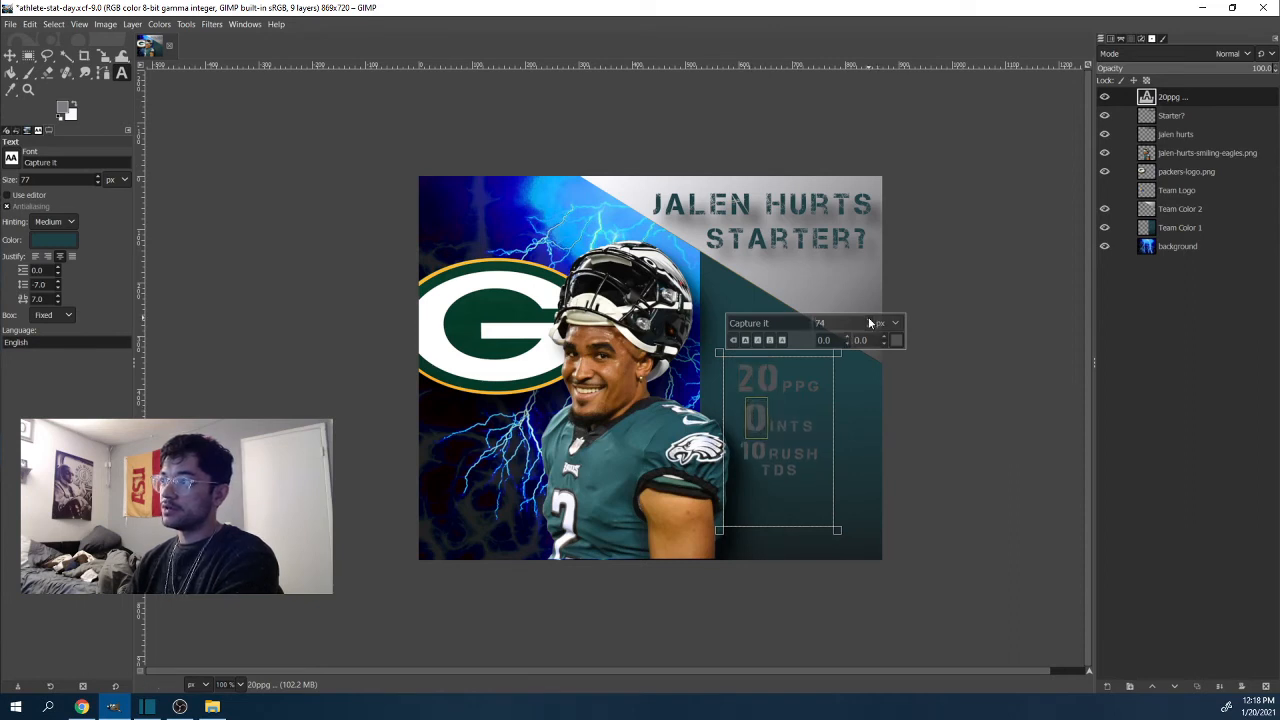
{"action": "left_click_drag", "start_coordinate": [765, 452], "coordinate": [741, 452]}
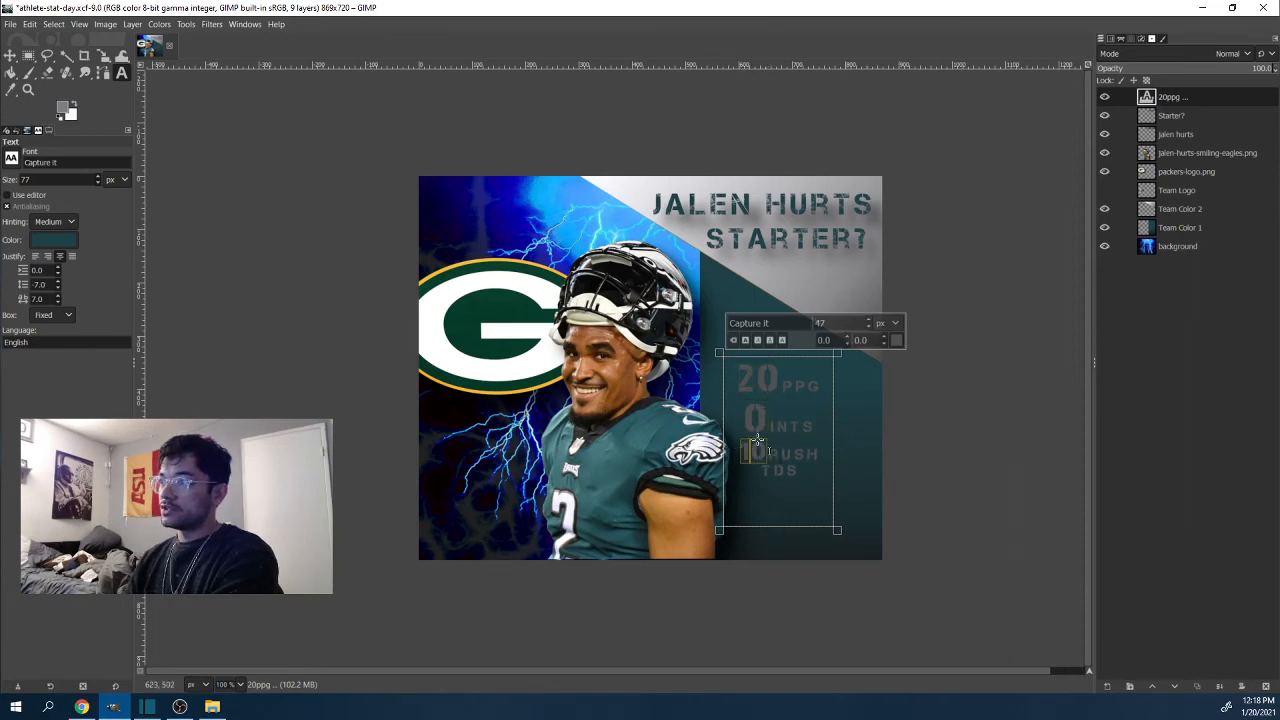
{"action": "left_click", "coordinate": [868, 320]}
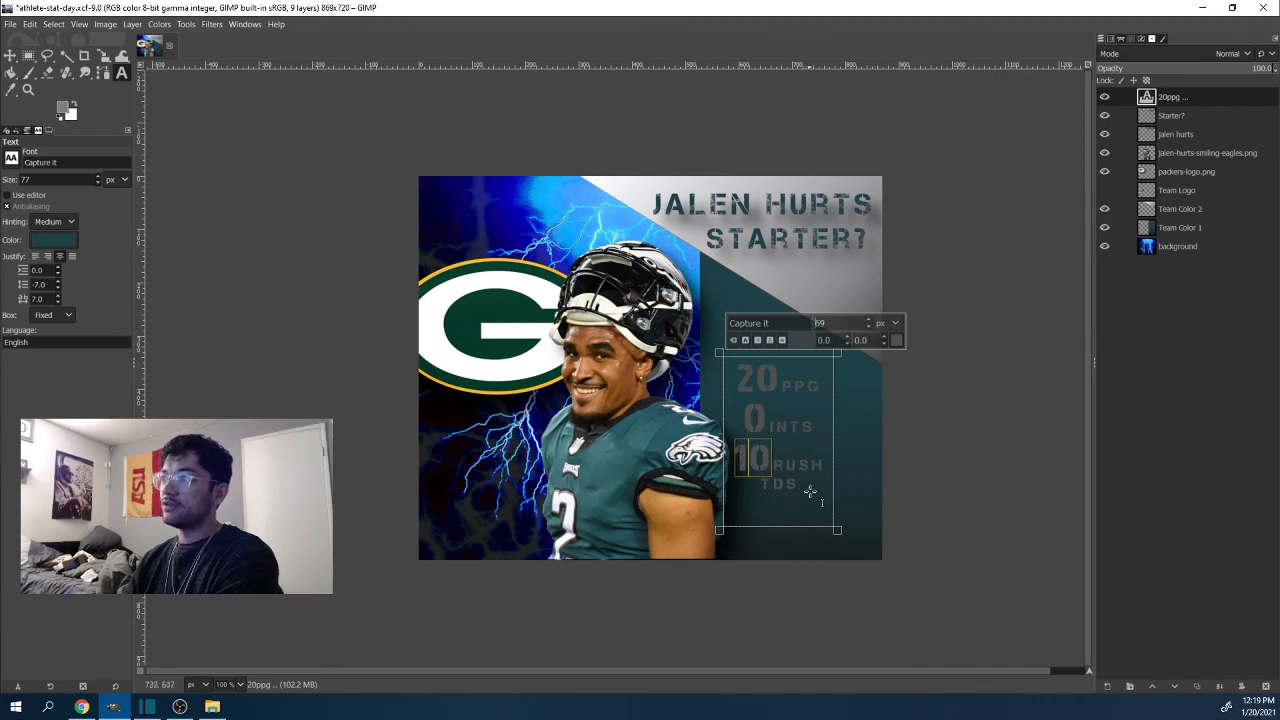
{"action": "left_click", "coordinate": [822, 487]}
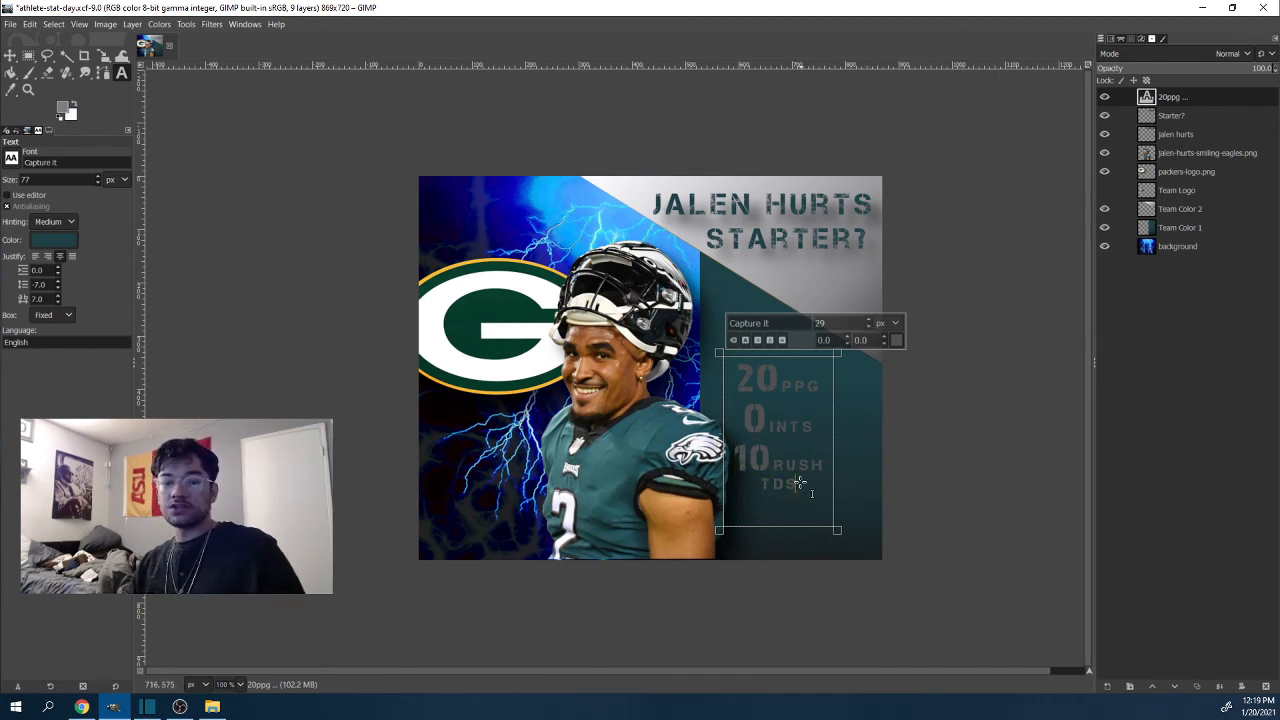
{"action": "key", "text": "Escape"}
{"action": "left_click", "coordinate": [1192, 250]}
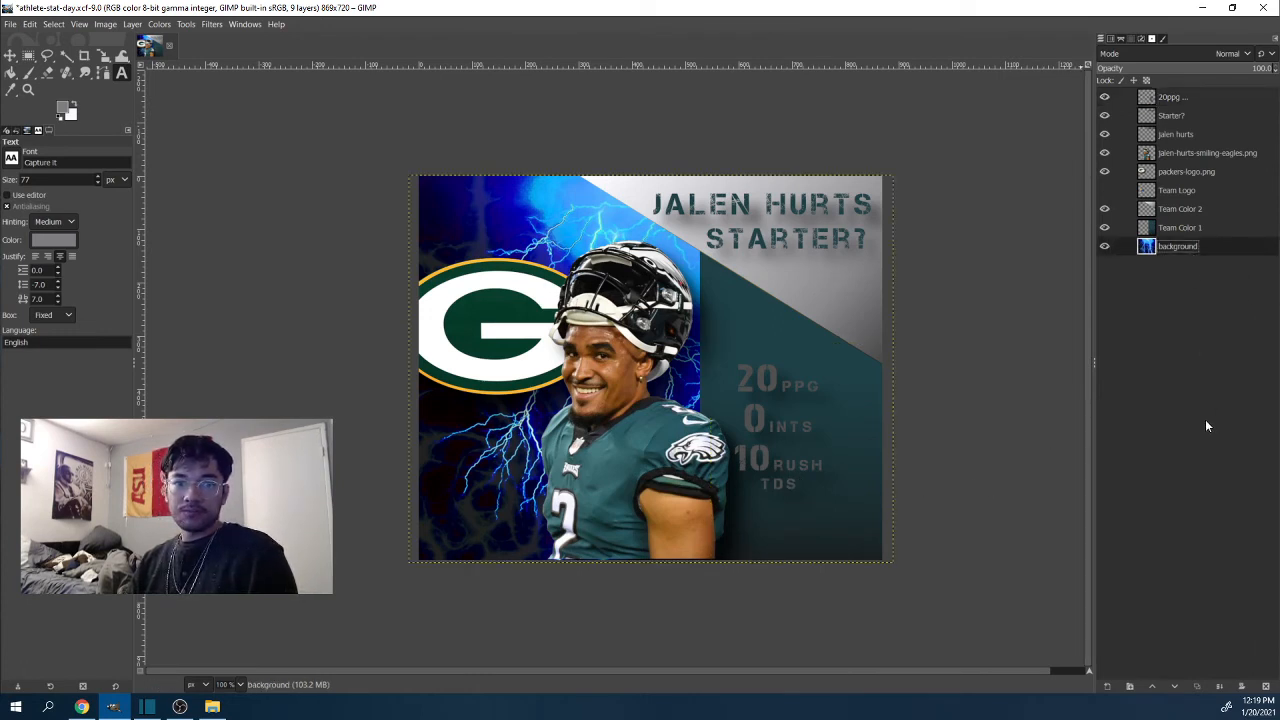
Step: Start a Curves adjustment on the jalen-hurts-smiling-eagles.png layer, anchoring the shadows and raising a point to input 87, output 101
{"action": "left_click", "coordinate": [1172, 152]}
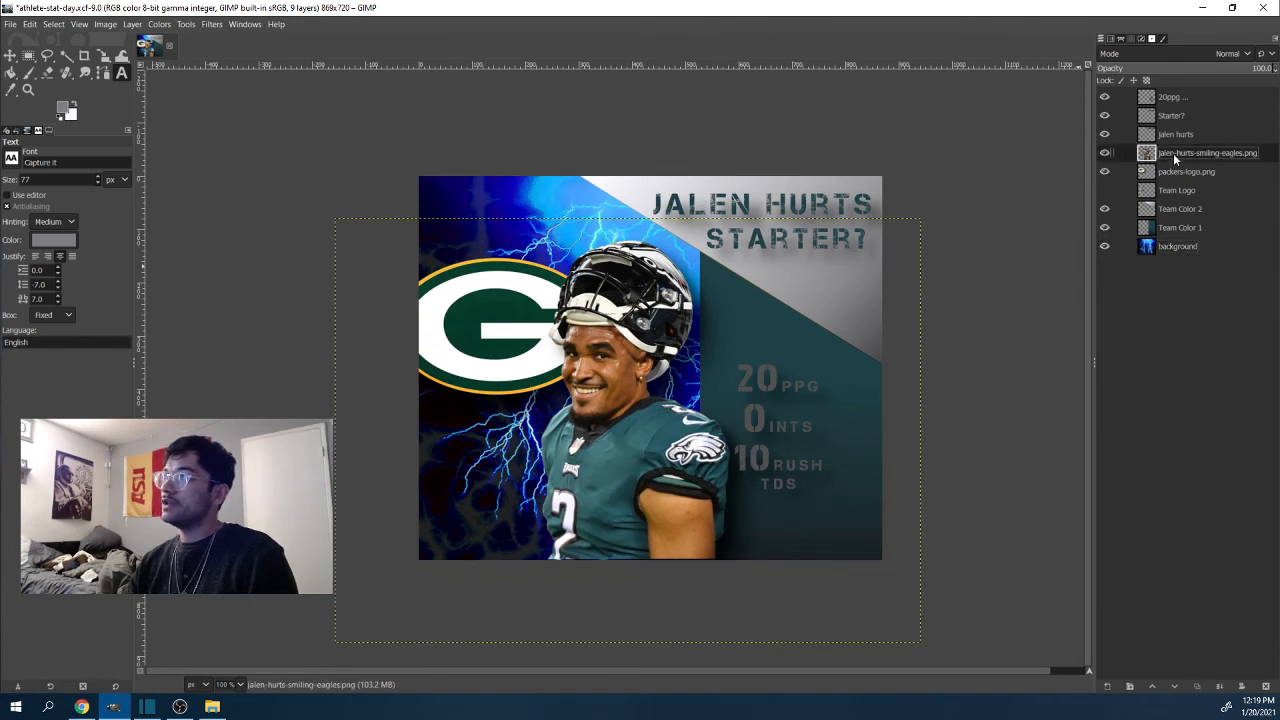
{"action": "left_click", "coordinate": [169, 27]}
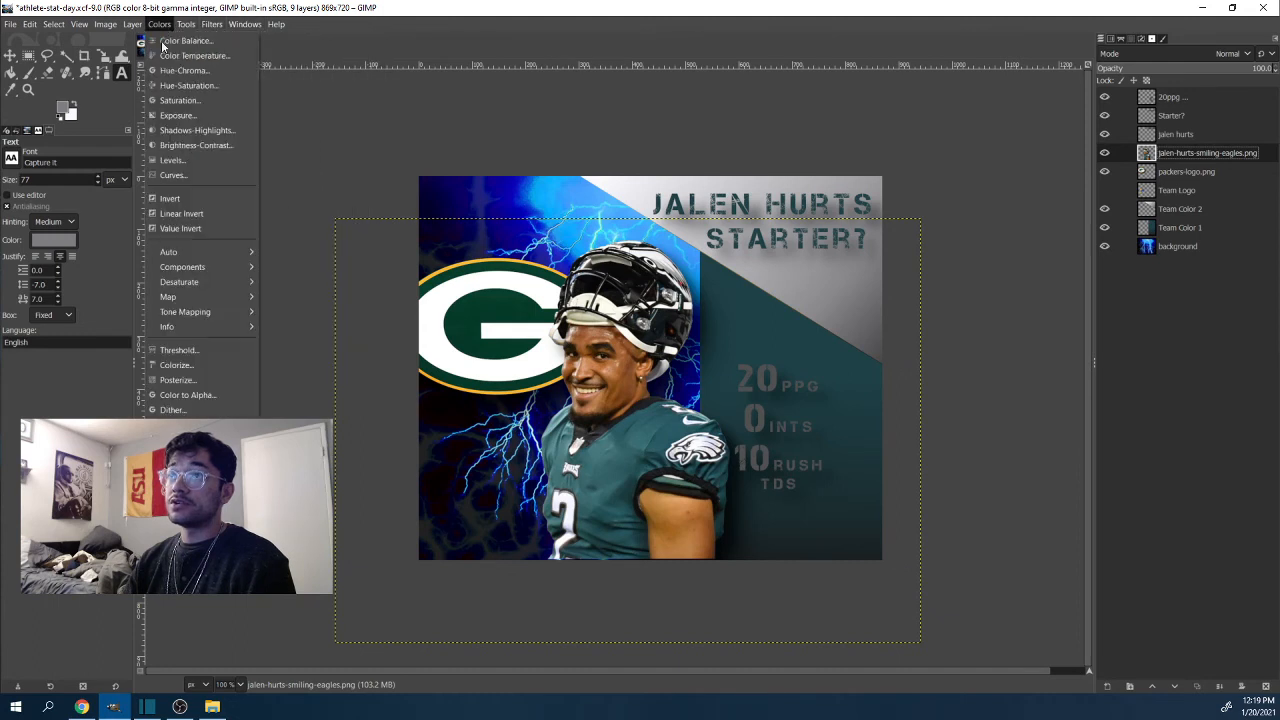
{"action": "left_click", "coordinate": [167, 174]}
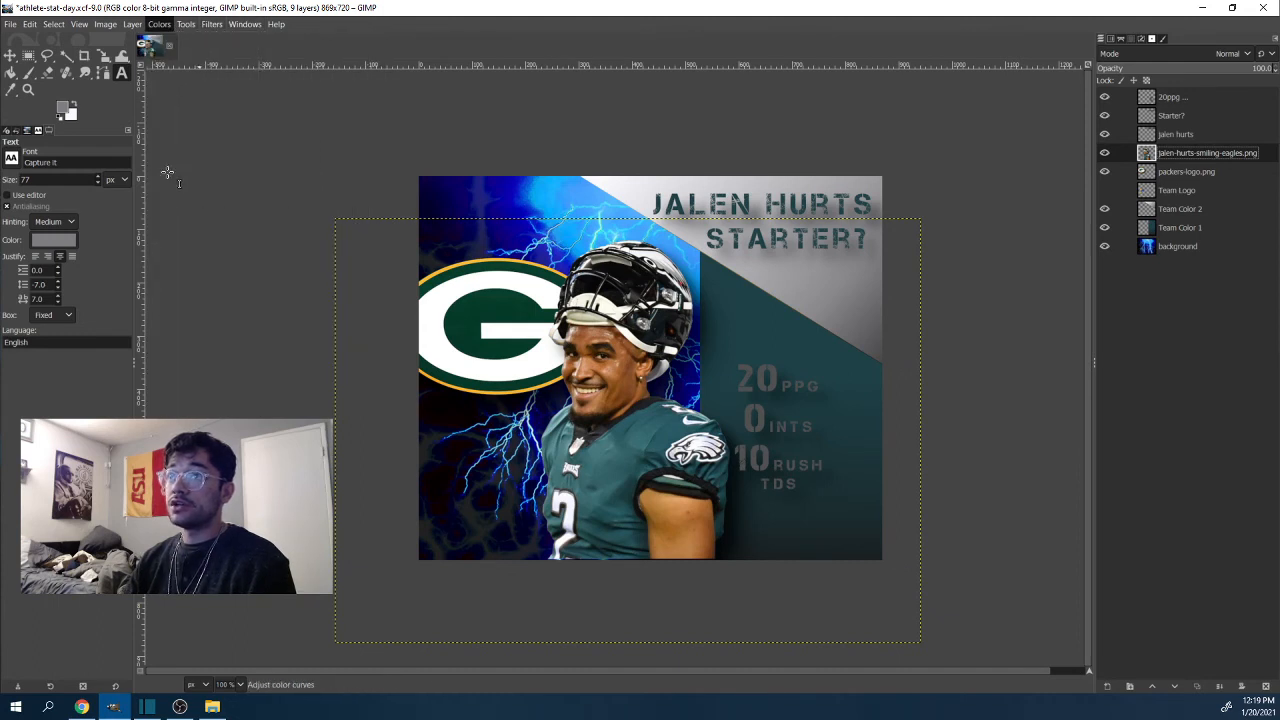
{"action": "left_click_drag", "start_coordinate": [767, 136], "coordinate": [245, 159]}
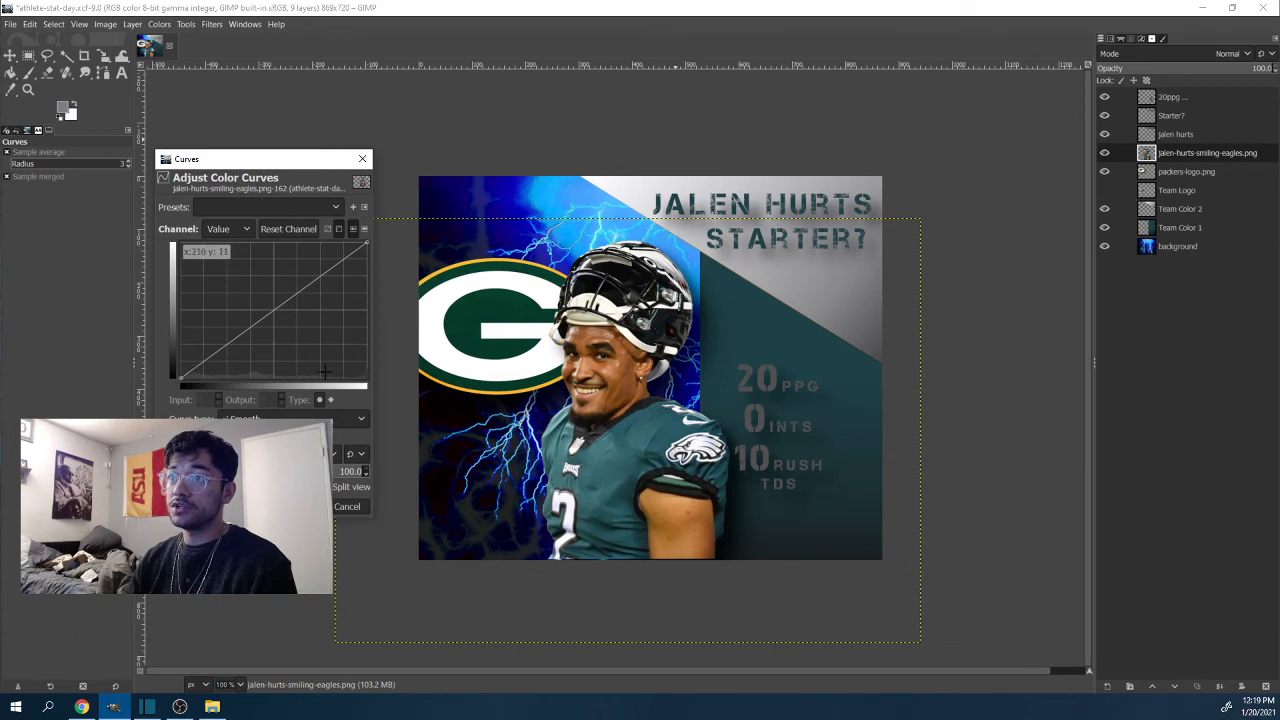
{"action": "left_click_drag", "start_coordinate": [215, 355], "coordinate": [247, 332]}
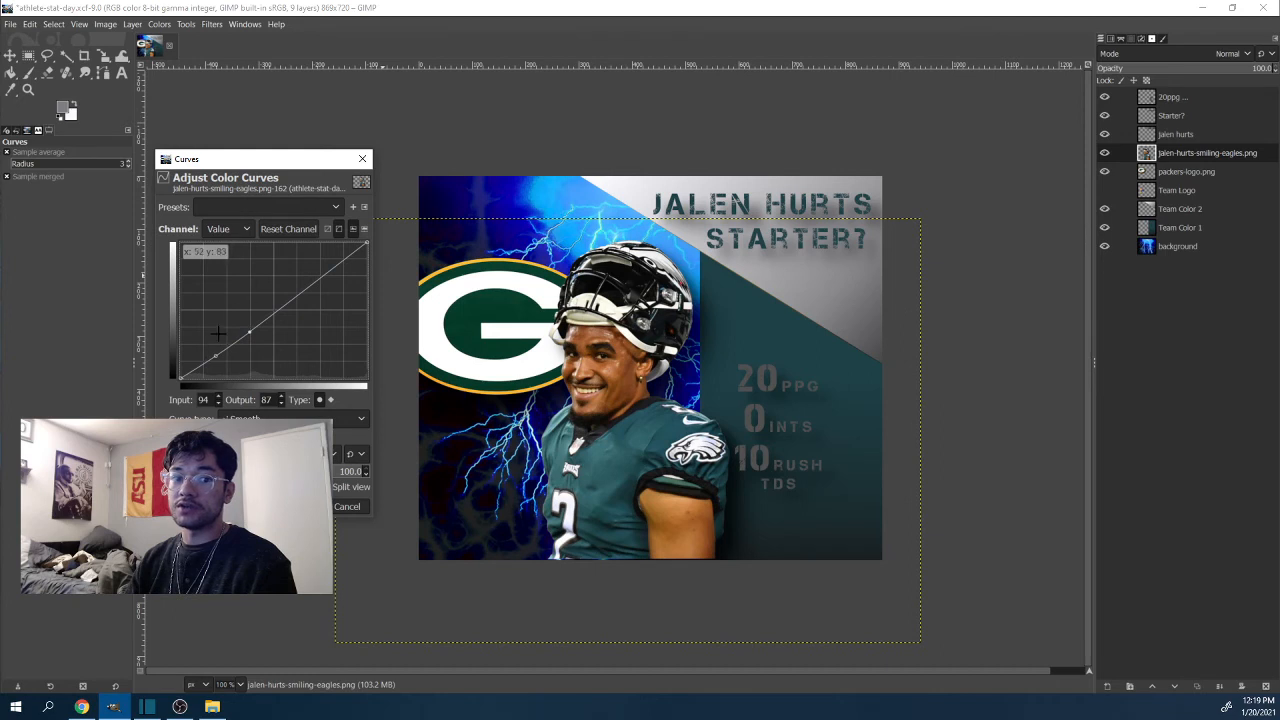
{"action": "mouse_move", "coordinate": [247, 331]}
{"action": "left_mouse_down"}
{"action": "mouse_move", "coordinate": [245, 305]}
{"action": "mouse_move", "coordinate": [240, 322]}
{"action": "left_mouse_up"}
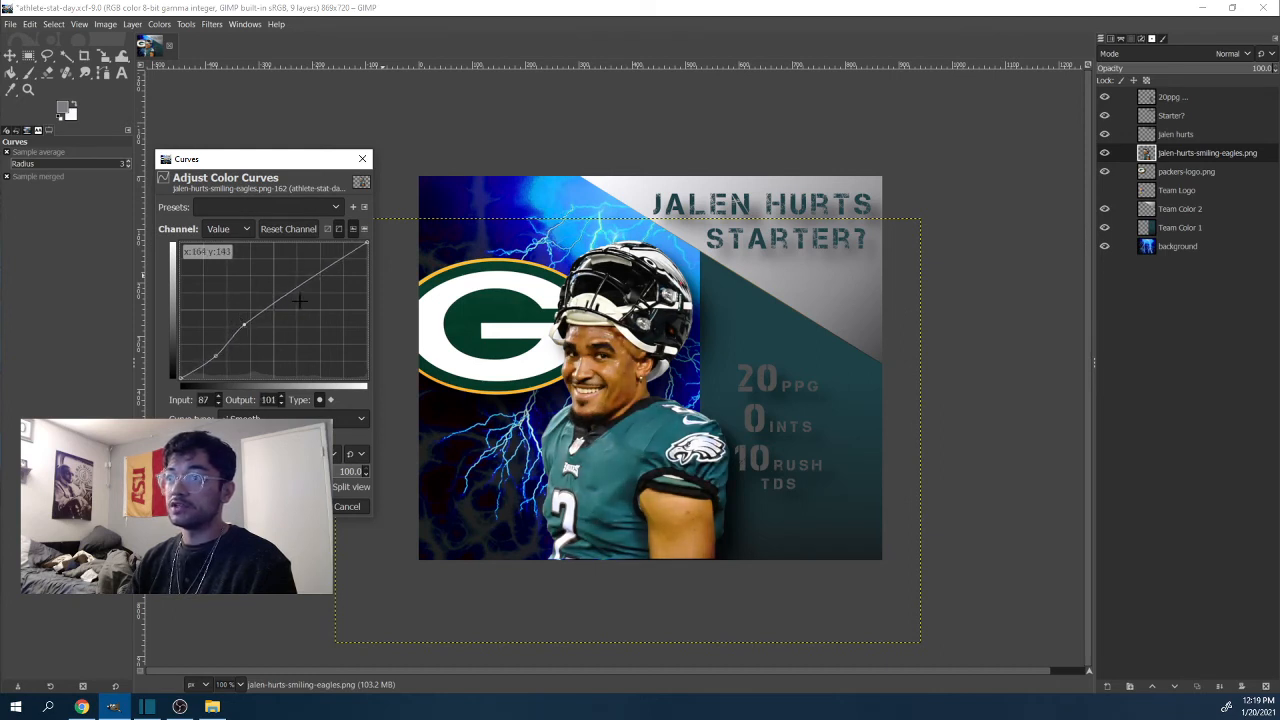
Step: Brighten the upper part of the curve with points at 146/191 and 210/225, plus a midtone point at 116/145
{"action": "left_click_drag", "start_coordinate": [298, 289], "coordinate": [286, 276]}
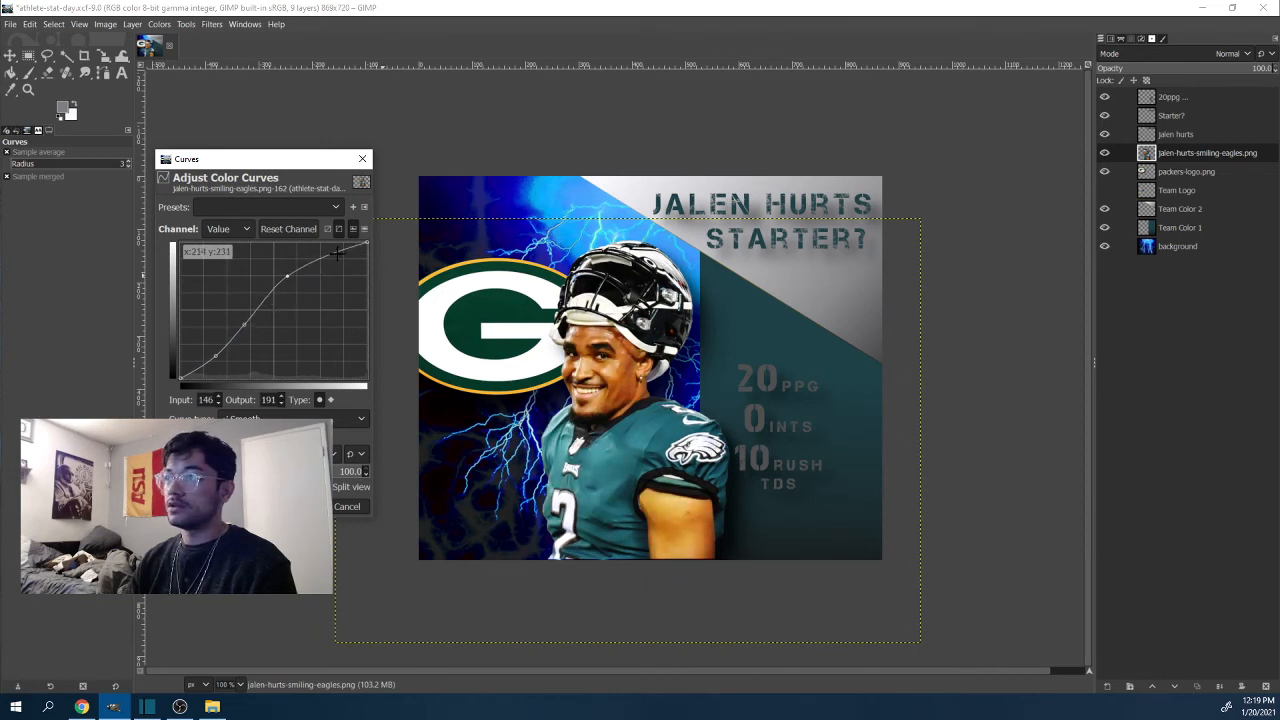
{"action": "left_click_drag", "start_coordinate": [339, 255], "coordinate": [334, 260]}
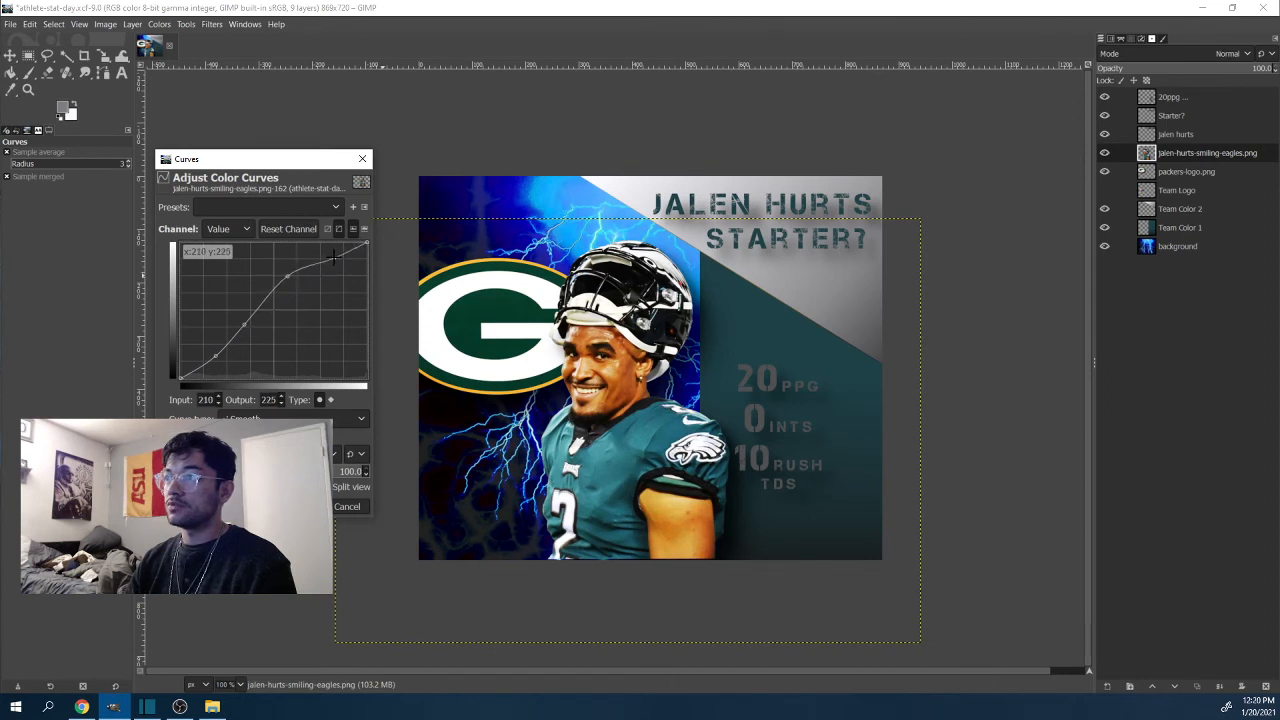
{"action": "left_click", "coordinate": [265, 301]}
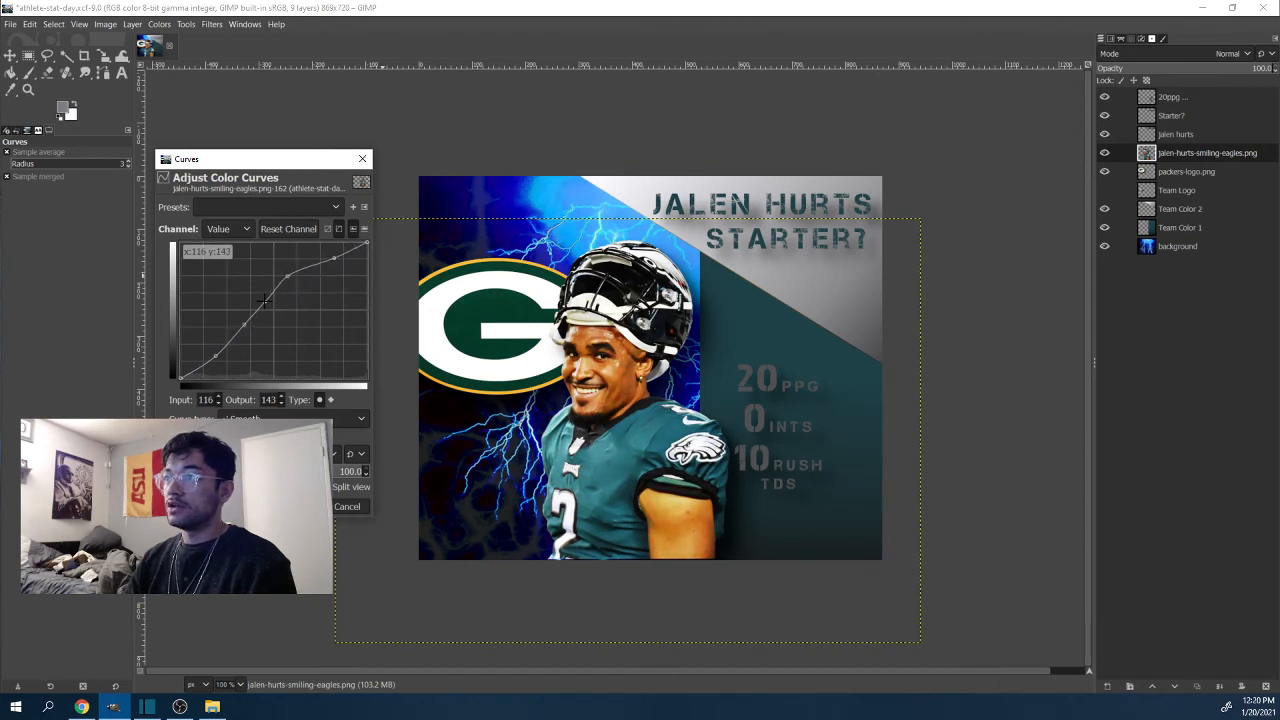
{"action": "left_click_drag", "start_coordinate": [266, 302], "coordinate": [264, 299]}
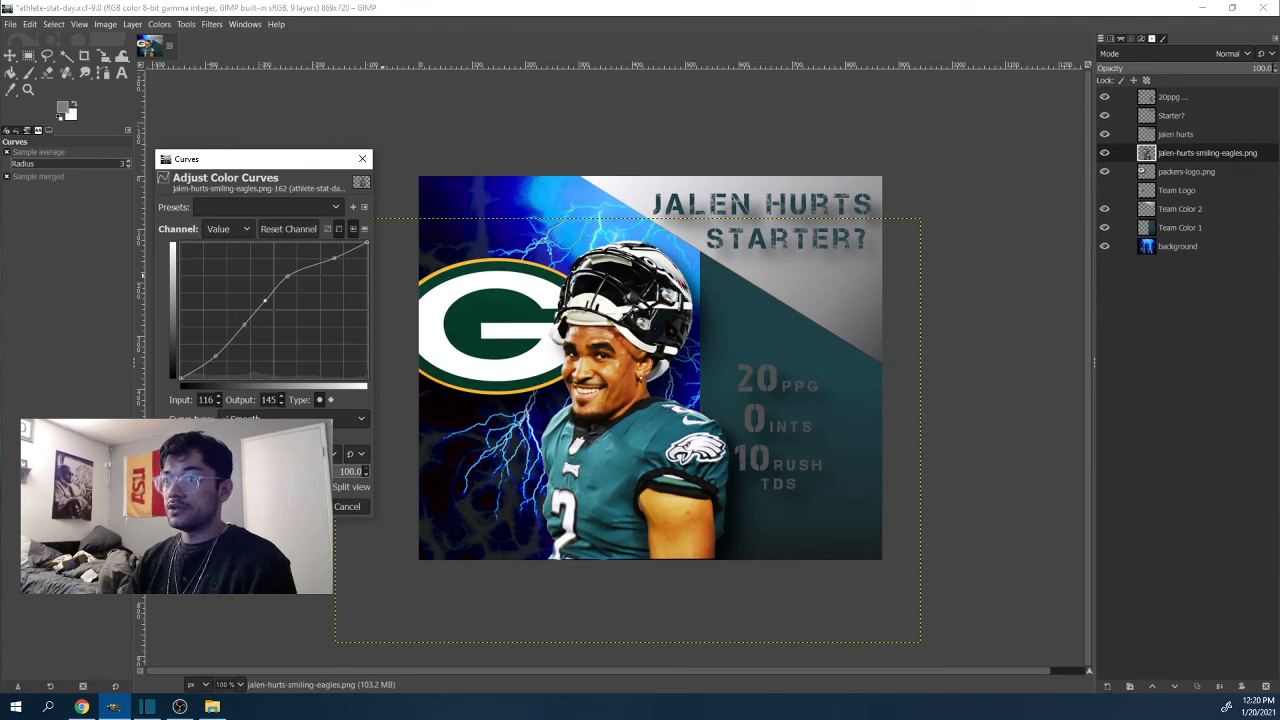
Step: Compare the Curves adjustment with the original in a split view, and apply it to the player layer
{"action": "left_click", "coordinate": [327, 487]}
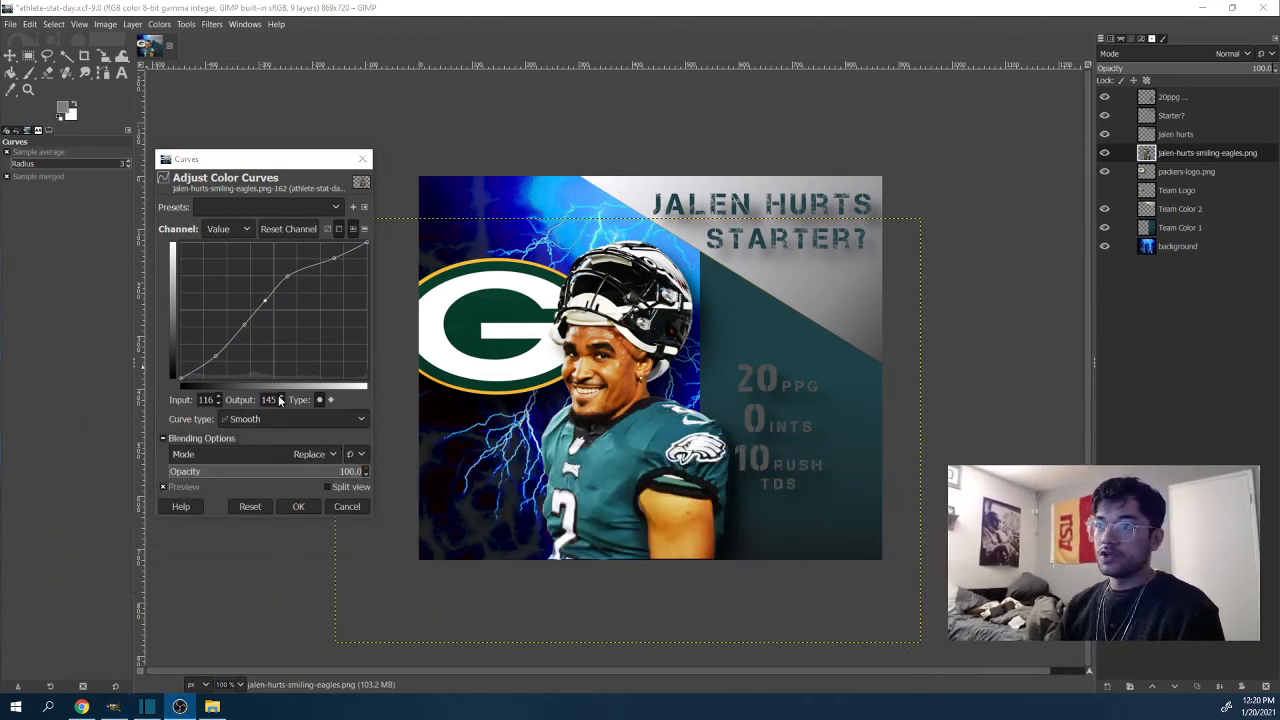
{"action": "left_click", "coordinate": [330, 487]}
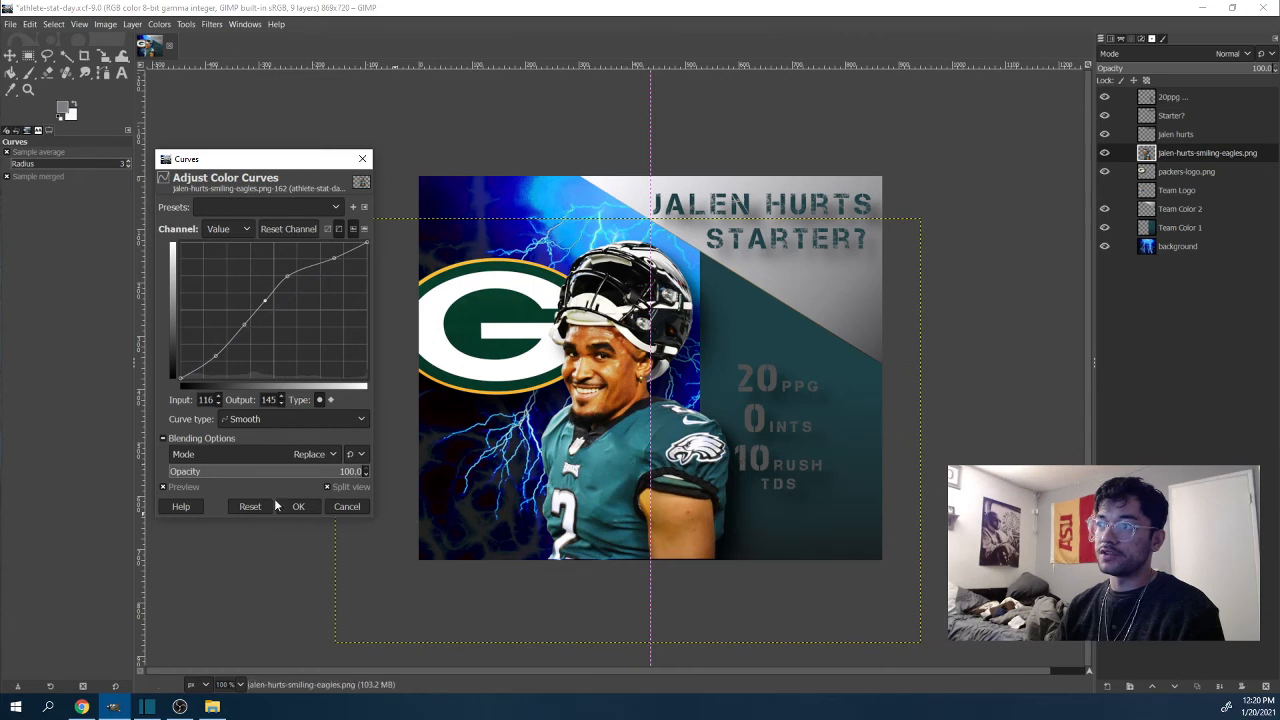
{"action": "left_click", "coordinate": [325, 489]}
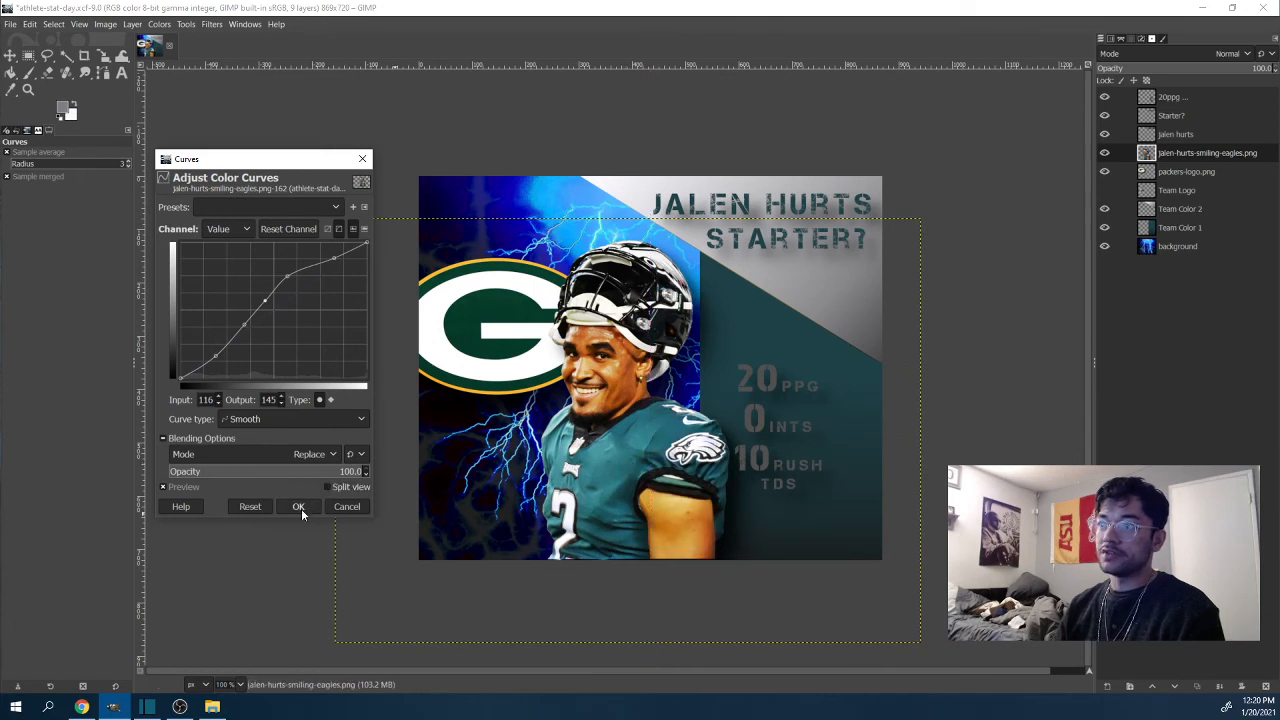
{"action": "left_click", "coordinate": [298, 507]}
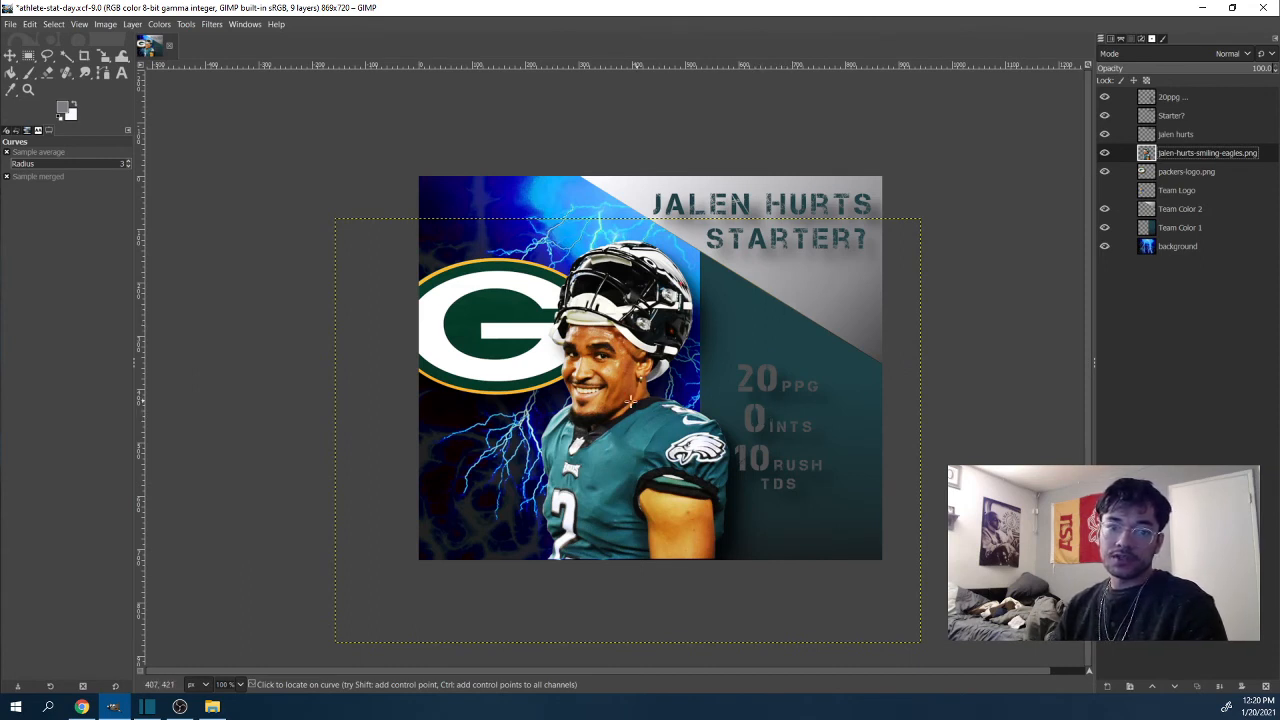
Step: Create a new 869 x 720 px layer with transparency fill directly above the background layer and keep it selected
{"action": "left_click", "coordinate": [1188, 247]}
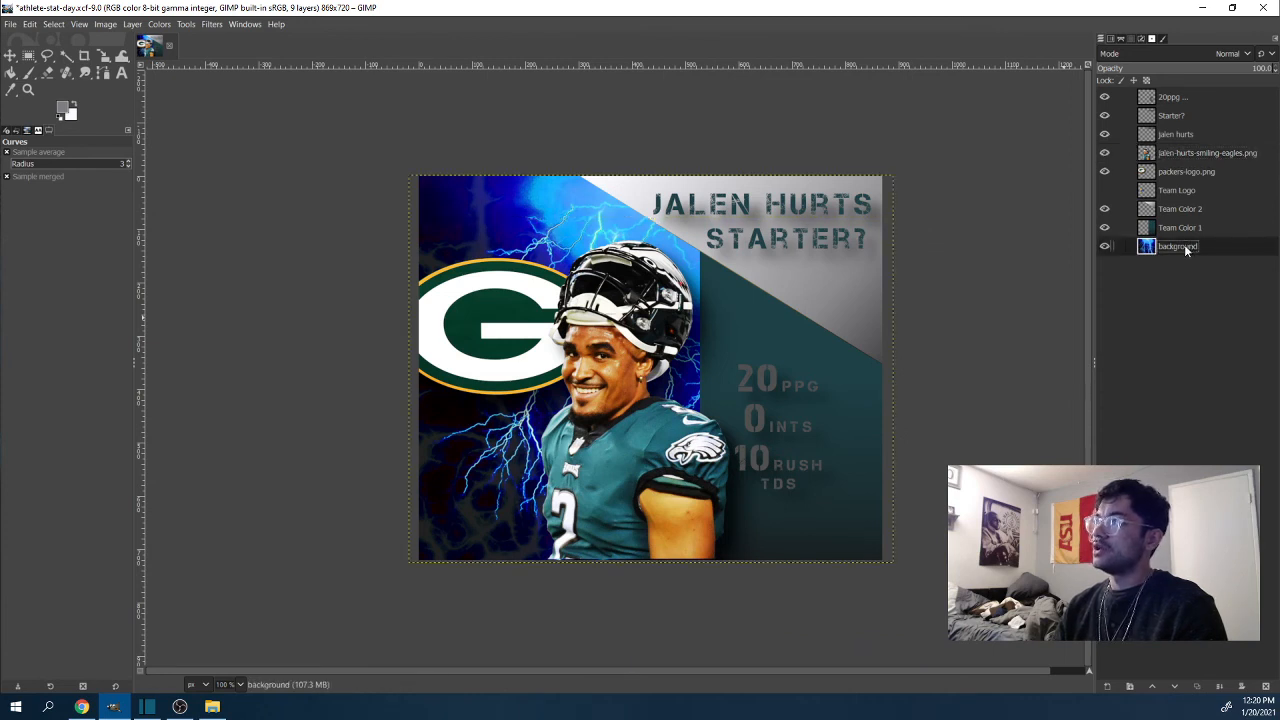
{"action": "right_click", "coordinate": [1187, 250]}
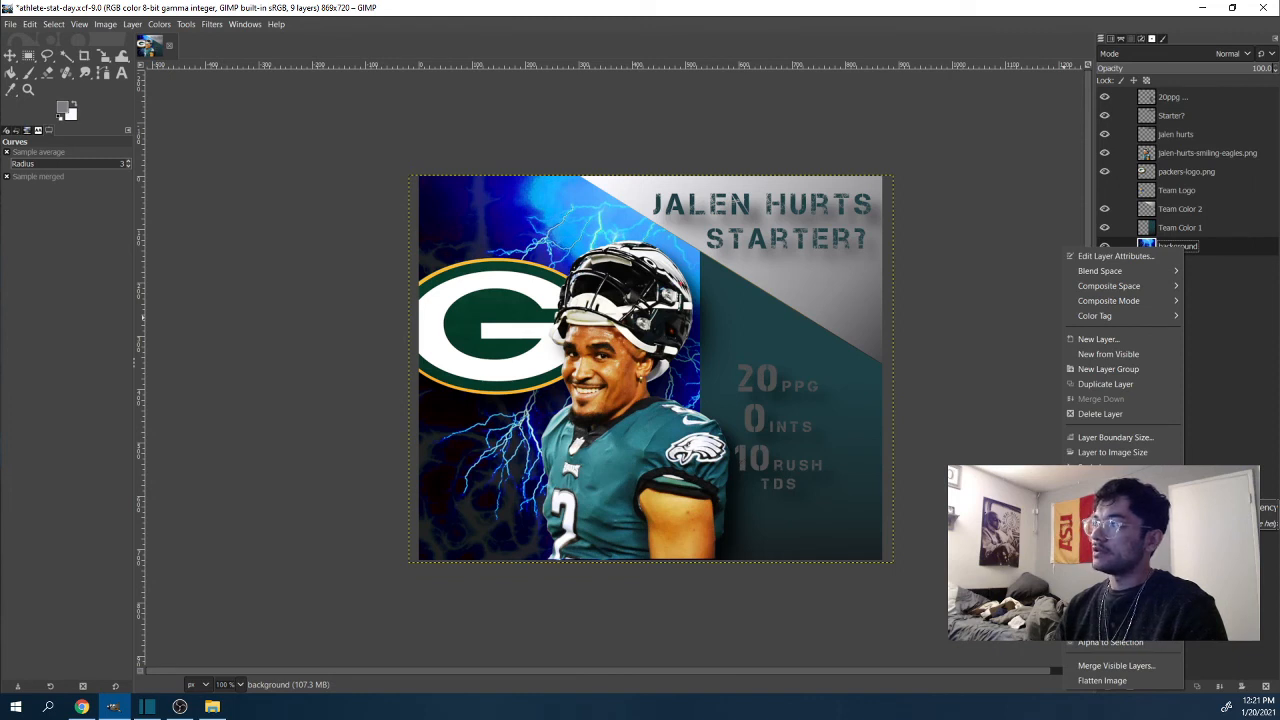
{"action": "left_click", "coordinate": [1112, 339]}
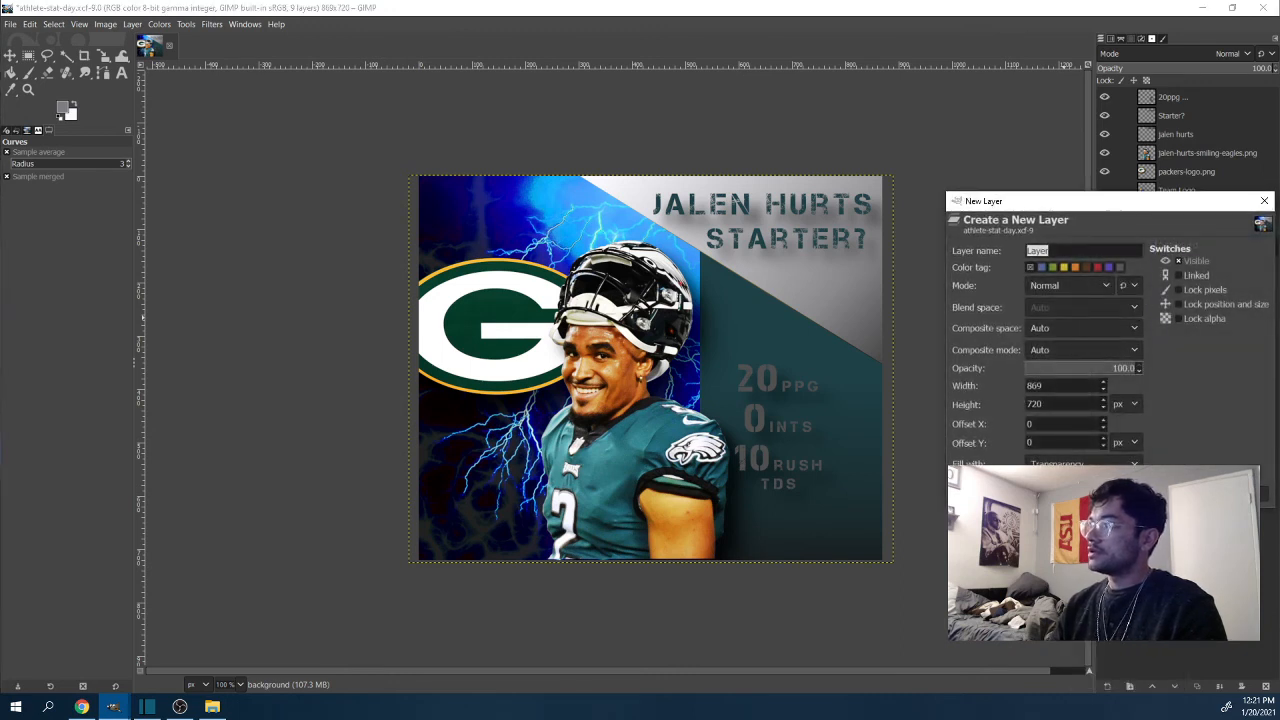
{"action": "key", "text": "Return"}
{"action": "right_click", "coordinate": [1170, 248]}
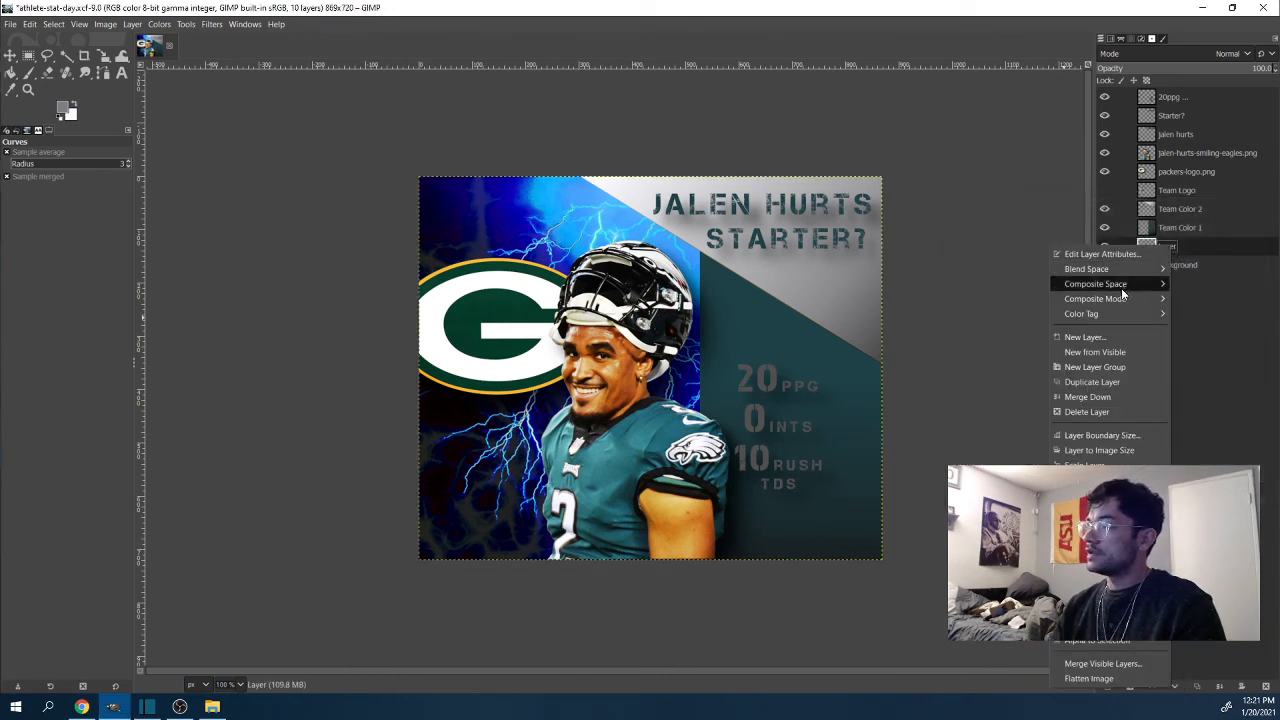
{"action": "left_click", "coordinate": [1174, 248]}
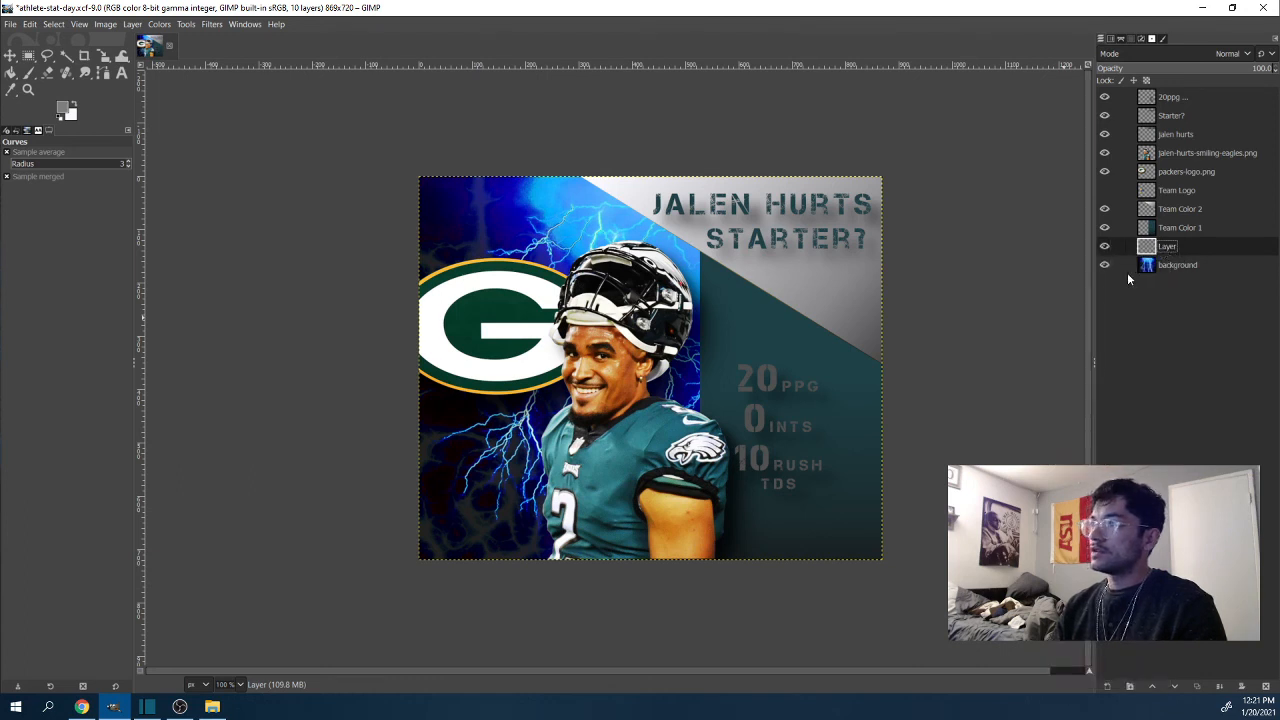
Step: Set the foreground colour to dark teal 1e4147 for a bucket fill
{"action": "left_click", "coordinate": [10, 73]}
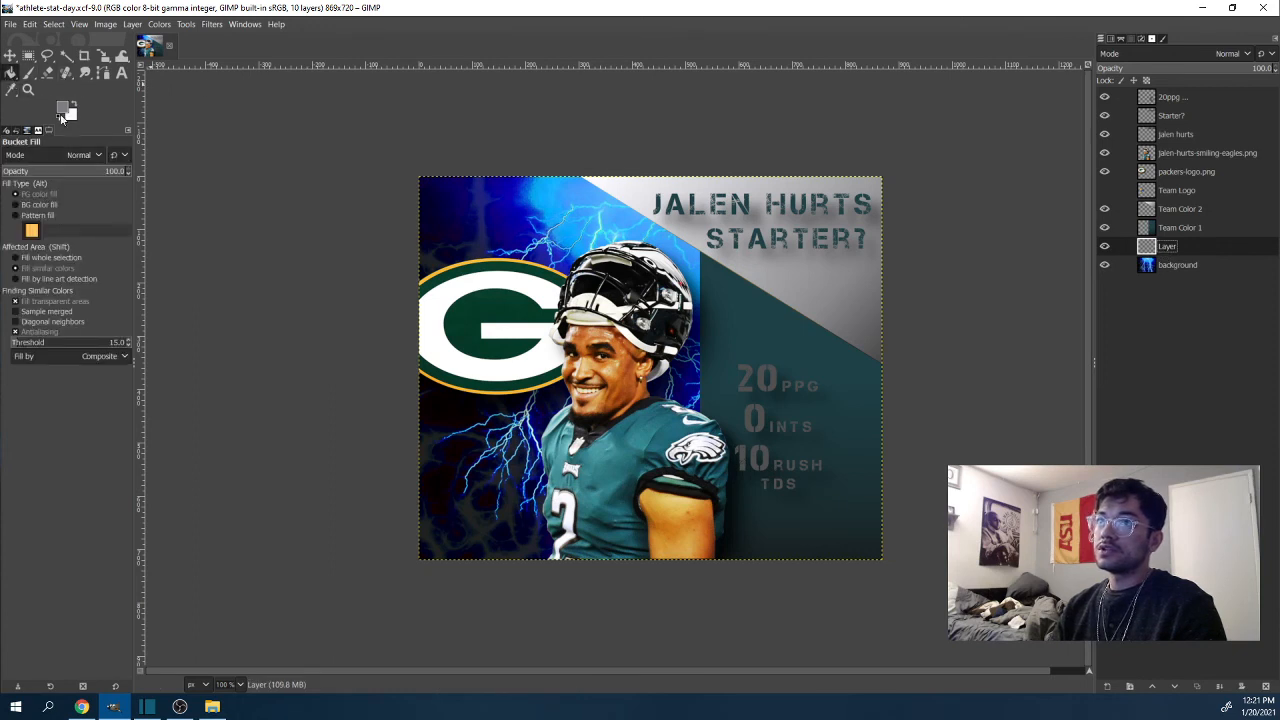
{"action": "left_click", "coordinate": [61, 108]}
{"action": "left_click", "coordinate": [170, 176]}
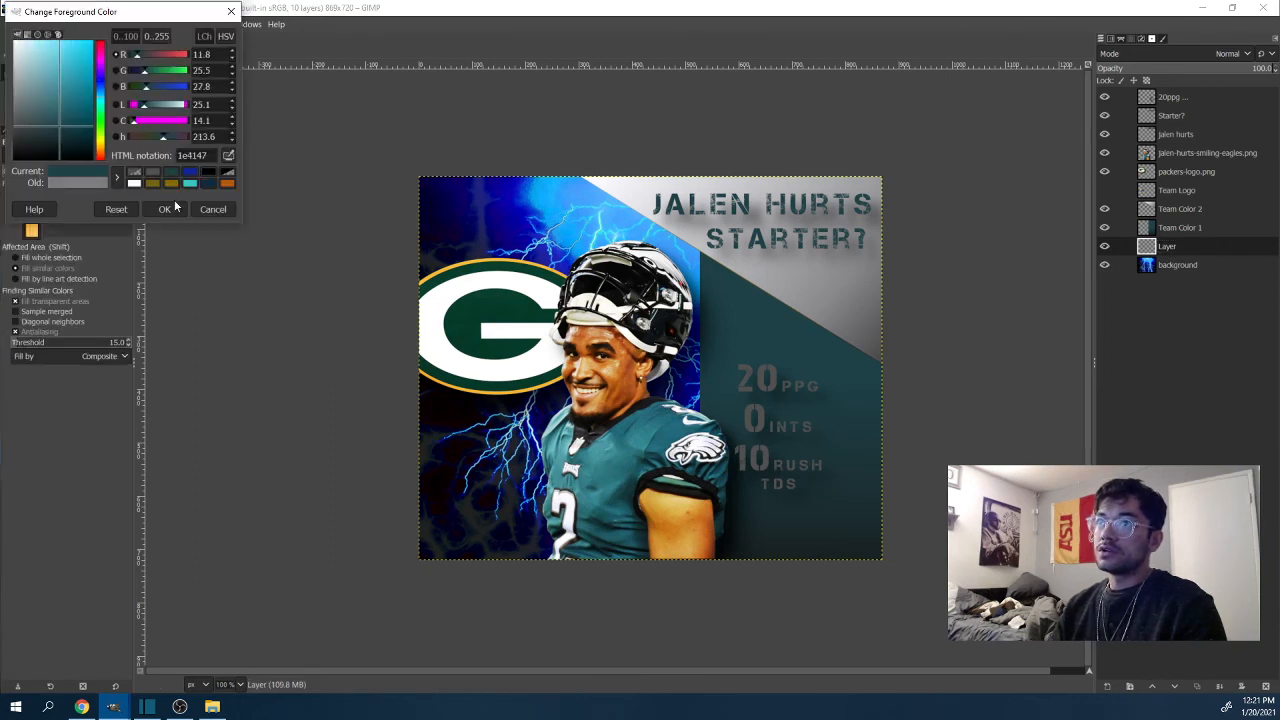
{"action": "left_click", "coordinate": [165, 209]}
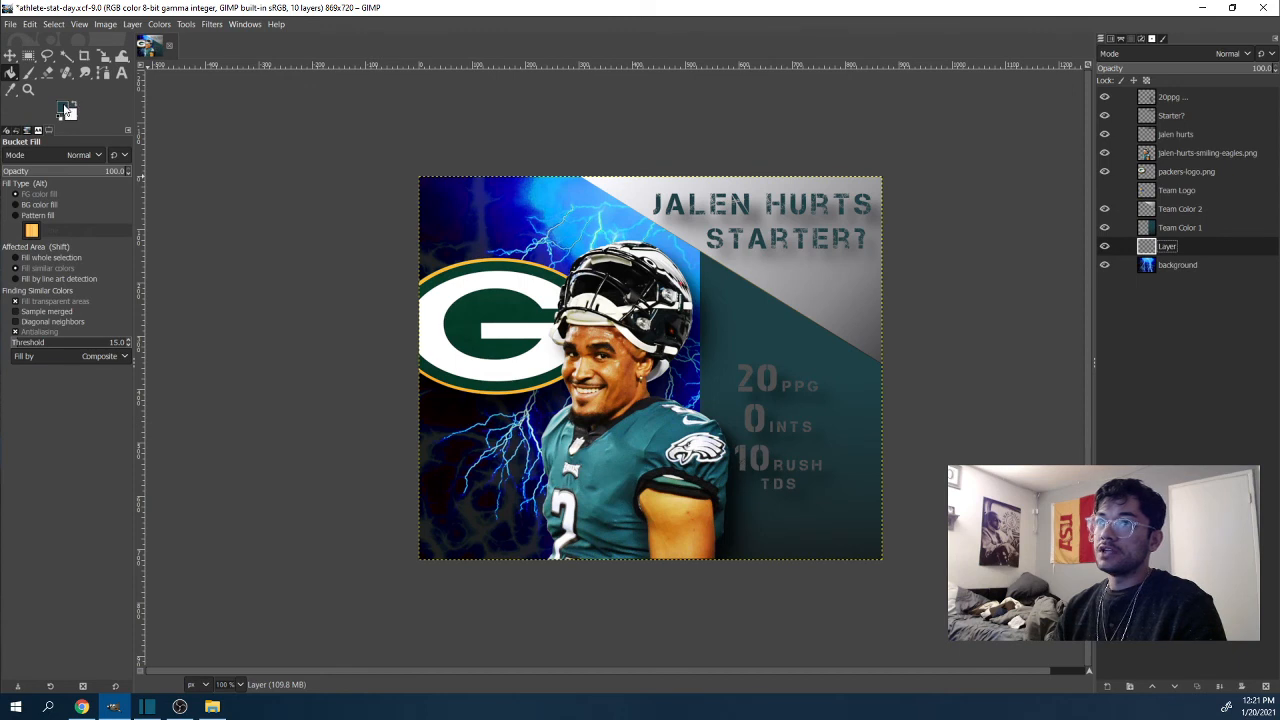
{"action": "left_click", "coordinate": [64, 108]}
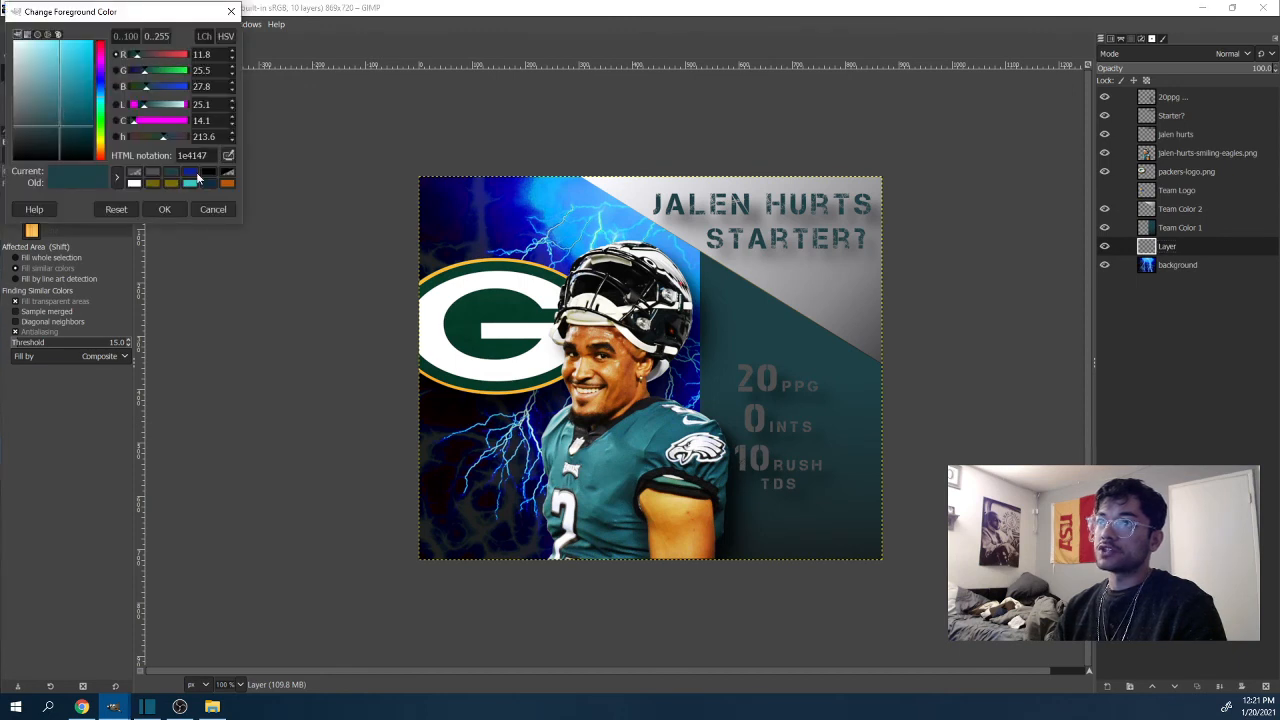
{"action": "left_click", "coordinate": [213, 209]}
Step: Sample the dark green 063b29 from the Packers logo as the foreground colour
{"action": "left_click", "coordinate": [10, 89]}
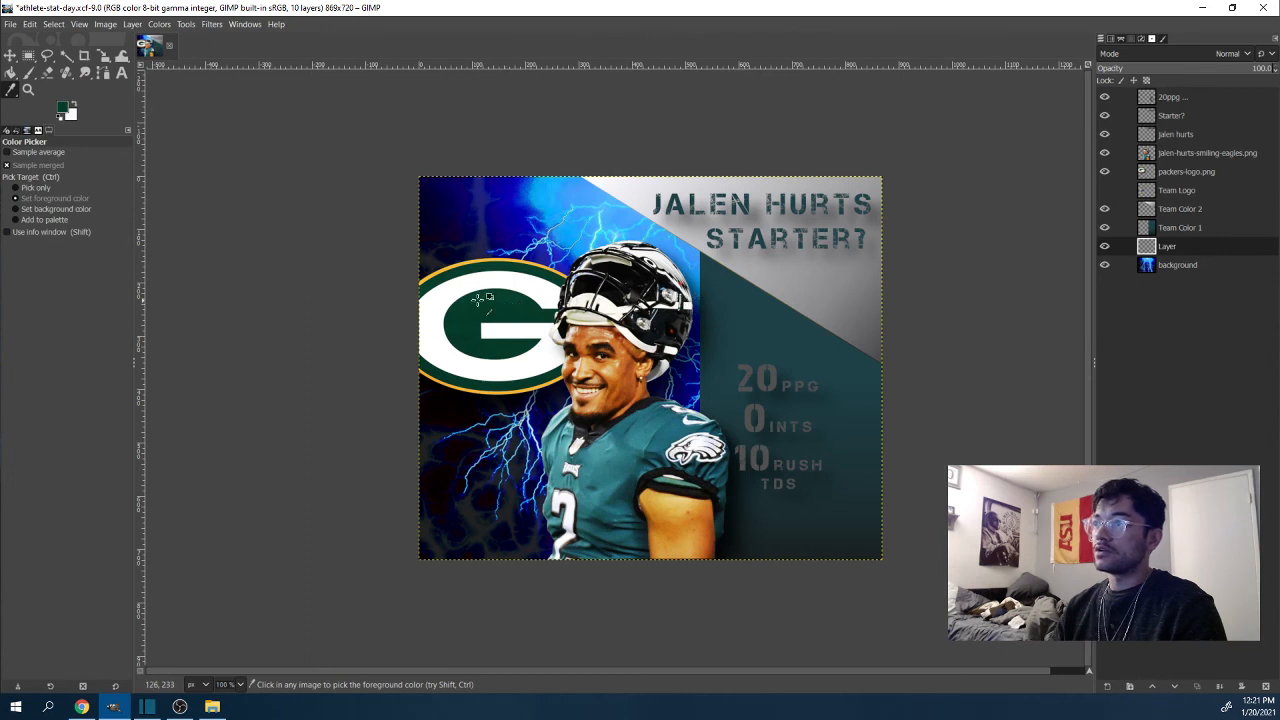
{"action": "left_click", "coordinate": [497, 303]}
{"action": "left_click", "coordinate": [1169, 171]}
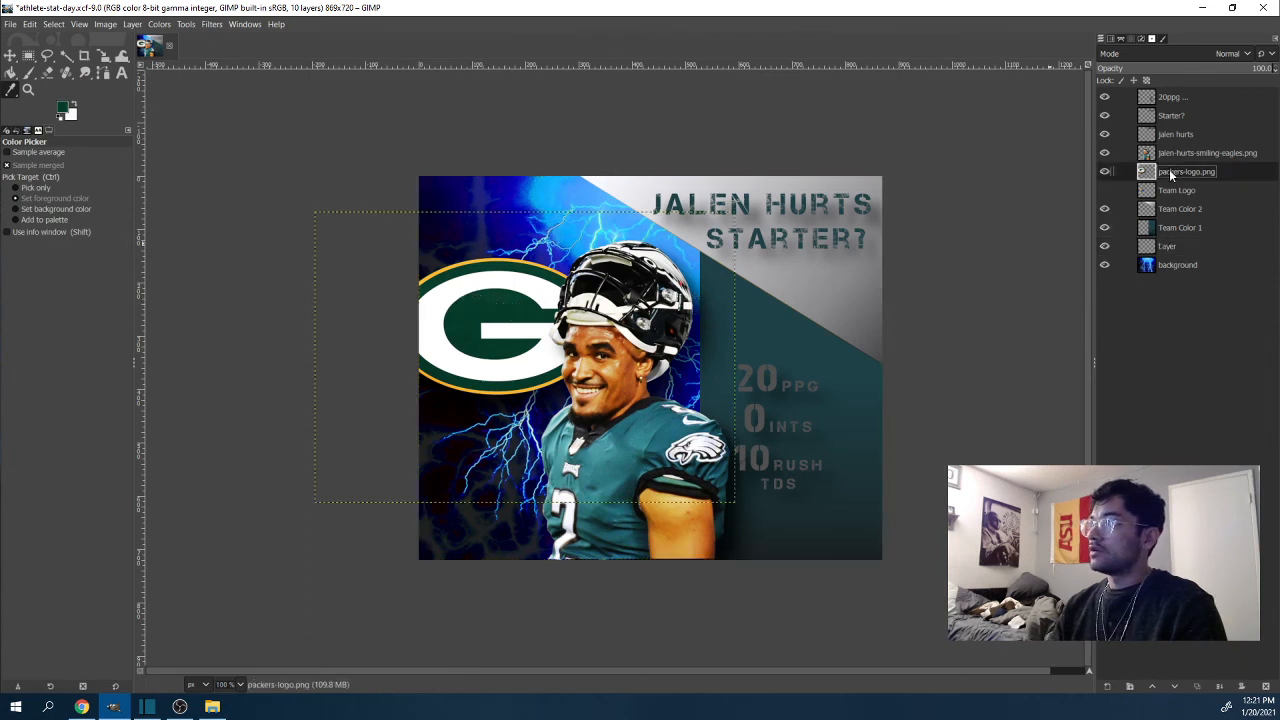
{"action": "left_click", "coordinate": [63, 111]}
{"action": "left_click", "coordinate": [164, 209]}
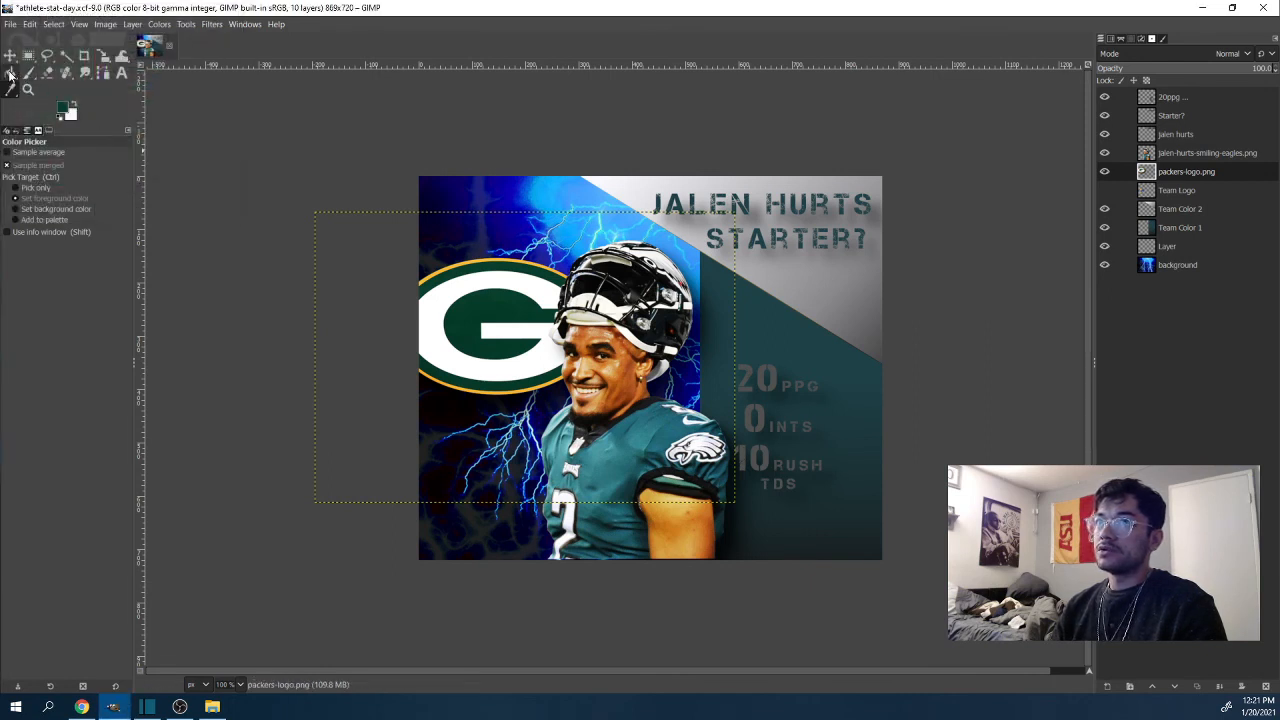
Step: Bucket-fill the empty layer above the background with the sampled dark green
{"action": "left_click", "coordinate": [1167, 246]}
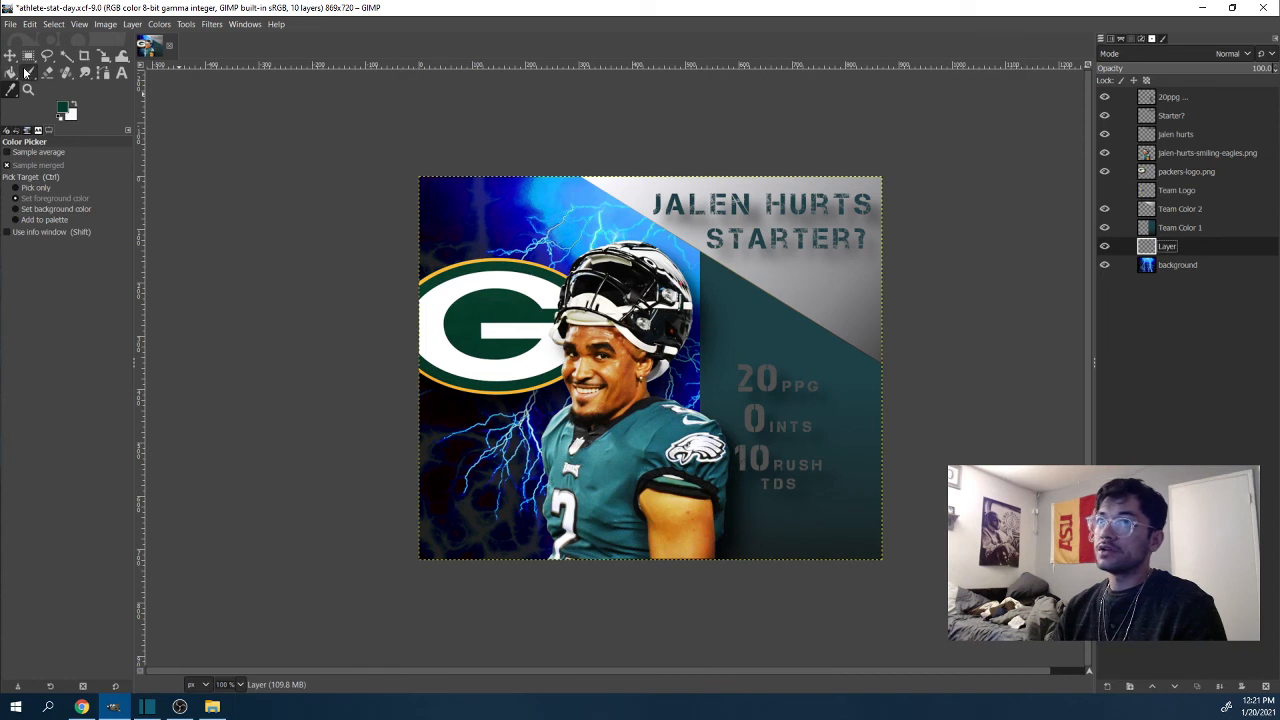
{"action": "left_click", "coordinate": [11, 73]}
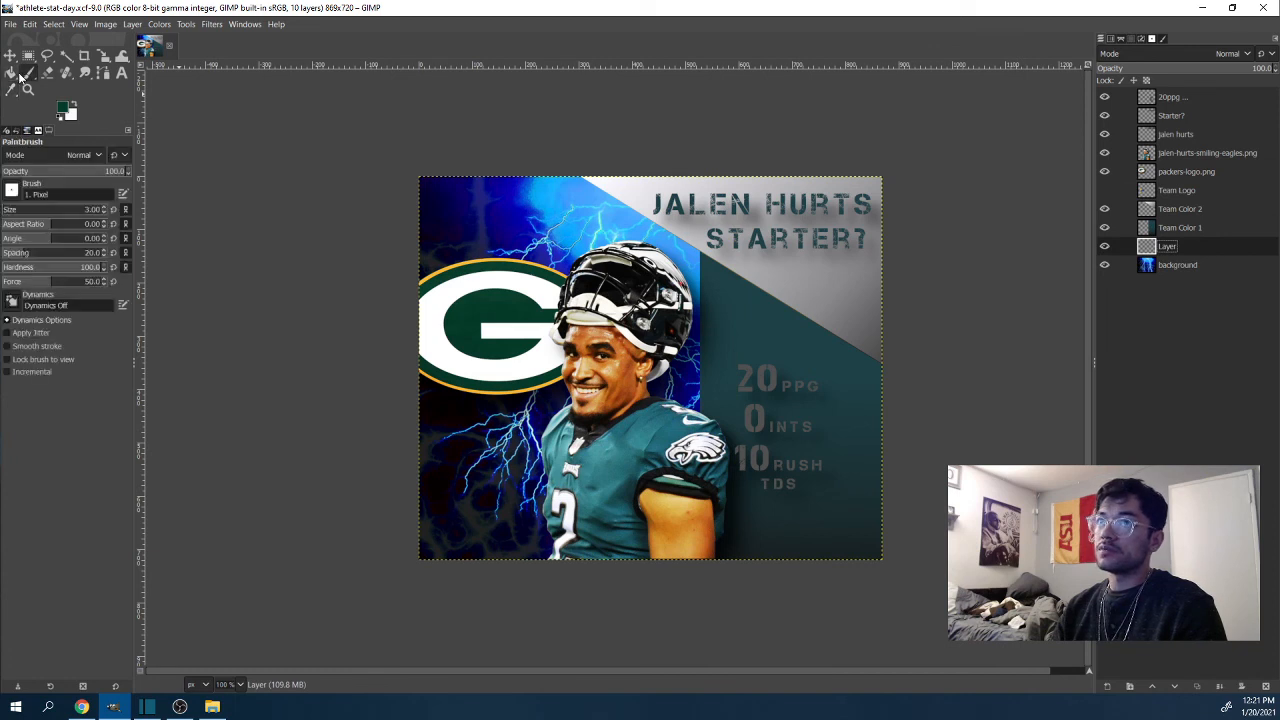
{"action": "left_click", "coordinate": [530, 222]}
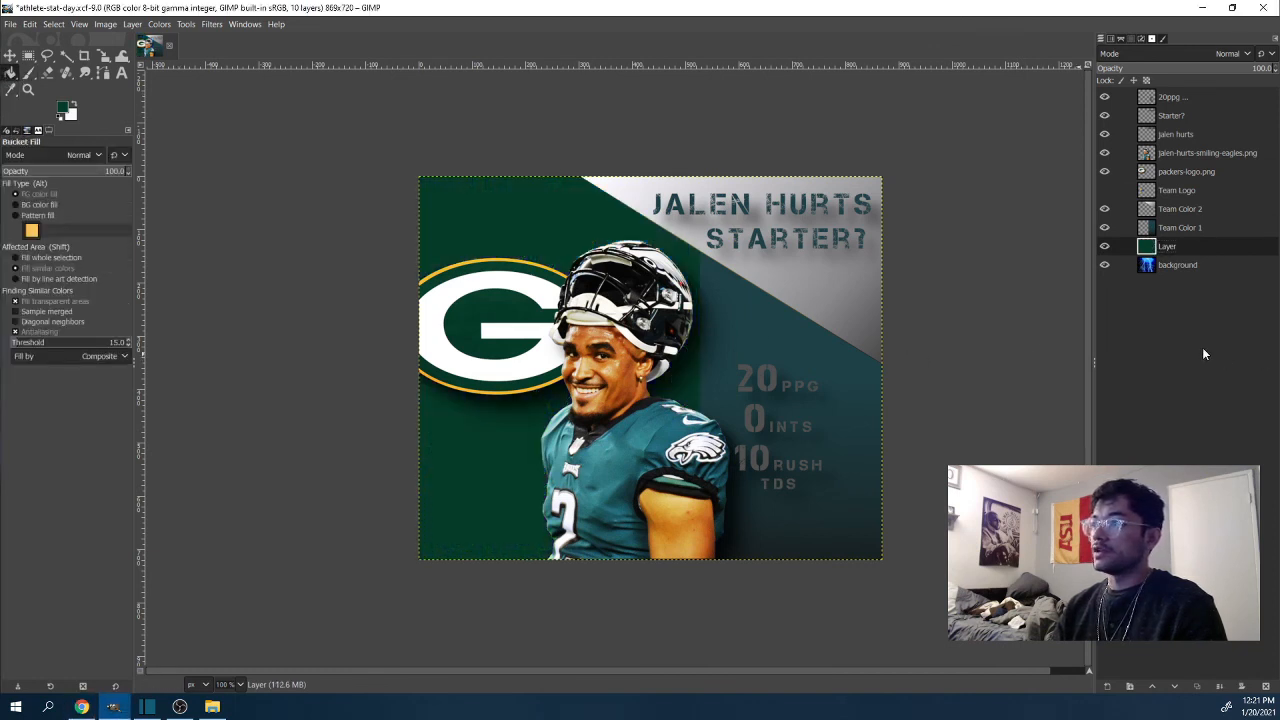
Step: Try the green layer at reduced opacities, including 73.9 and 5.8, and restore it to 100
{"action": "double_click", "coordinate": [1165, 247]}
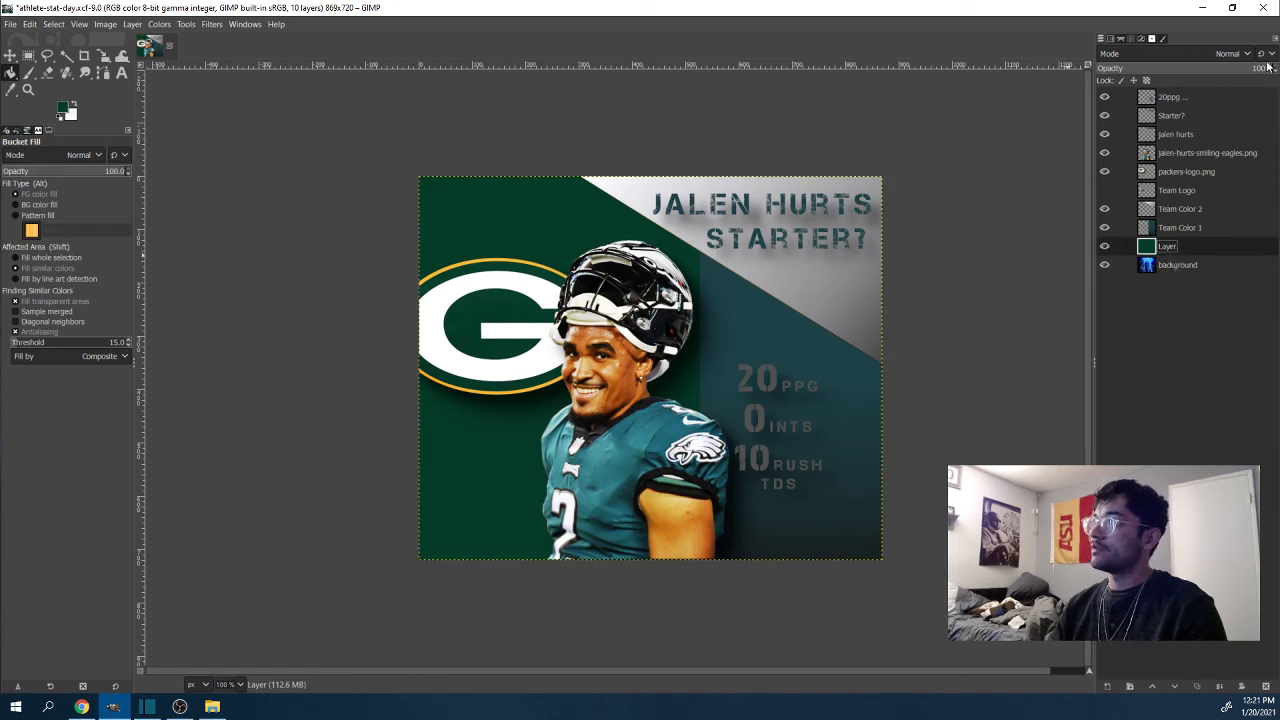
{"action": "left_click_drag", "start_coordinate": [1265, 72], "coordinate": [1226, 77]}
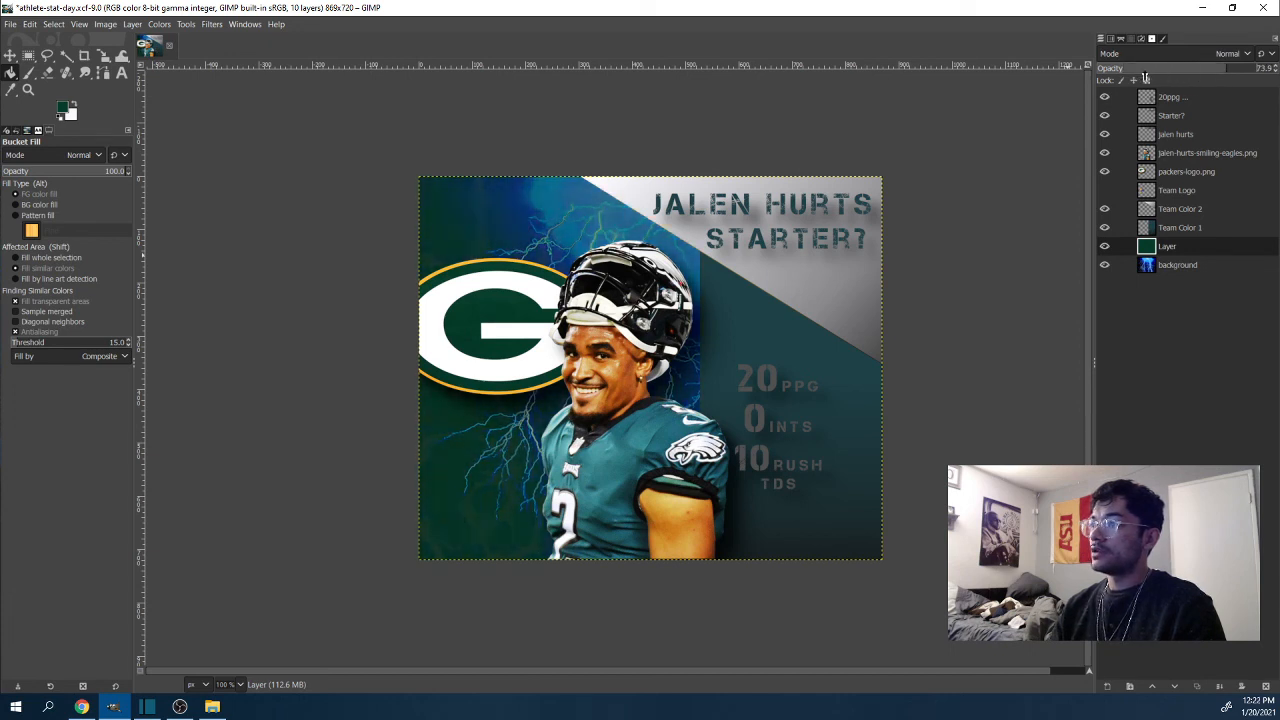
{"action": "left_click_drag", "start_coordinate": [1145, 79], "coordinate": [1096, 77]}
{"action": "left_click_drag", "start_coordinate": [1218, 76], "coordinate": [1106, 80]}
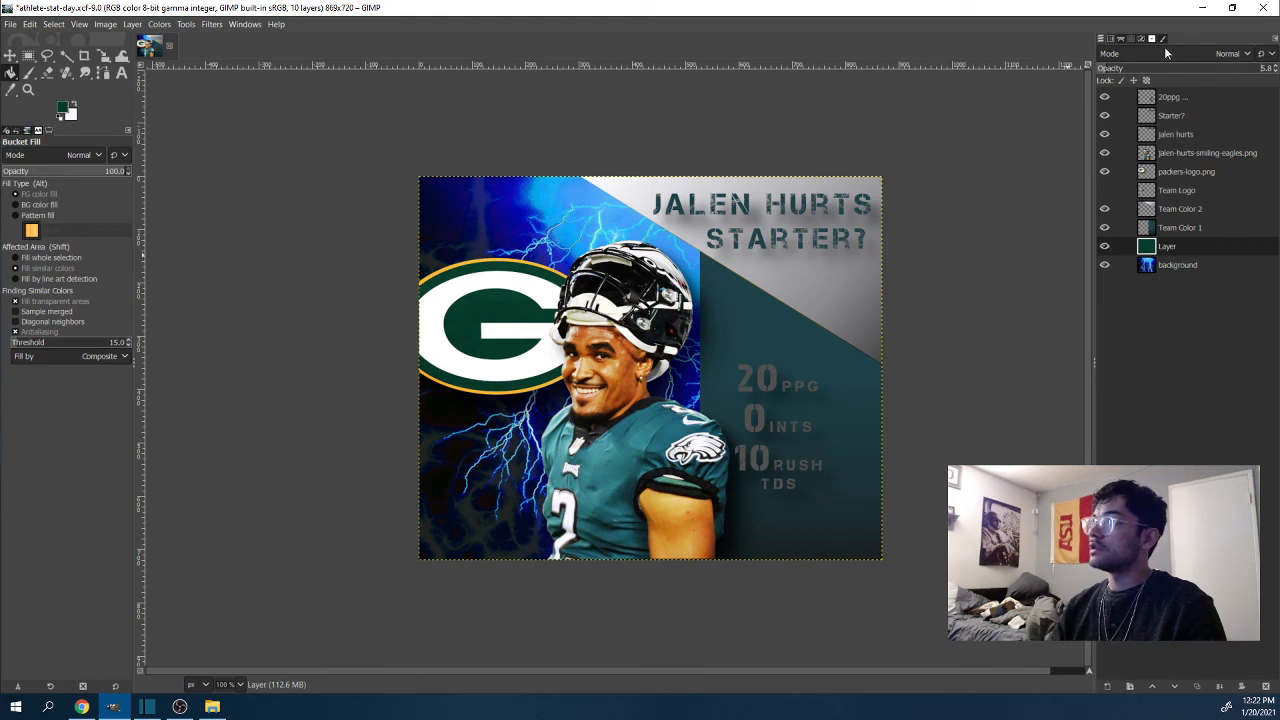
{"action": "left_click", "coordinate": [490, 240]}
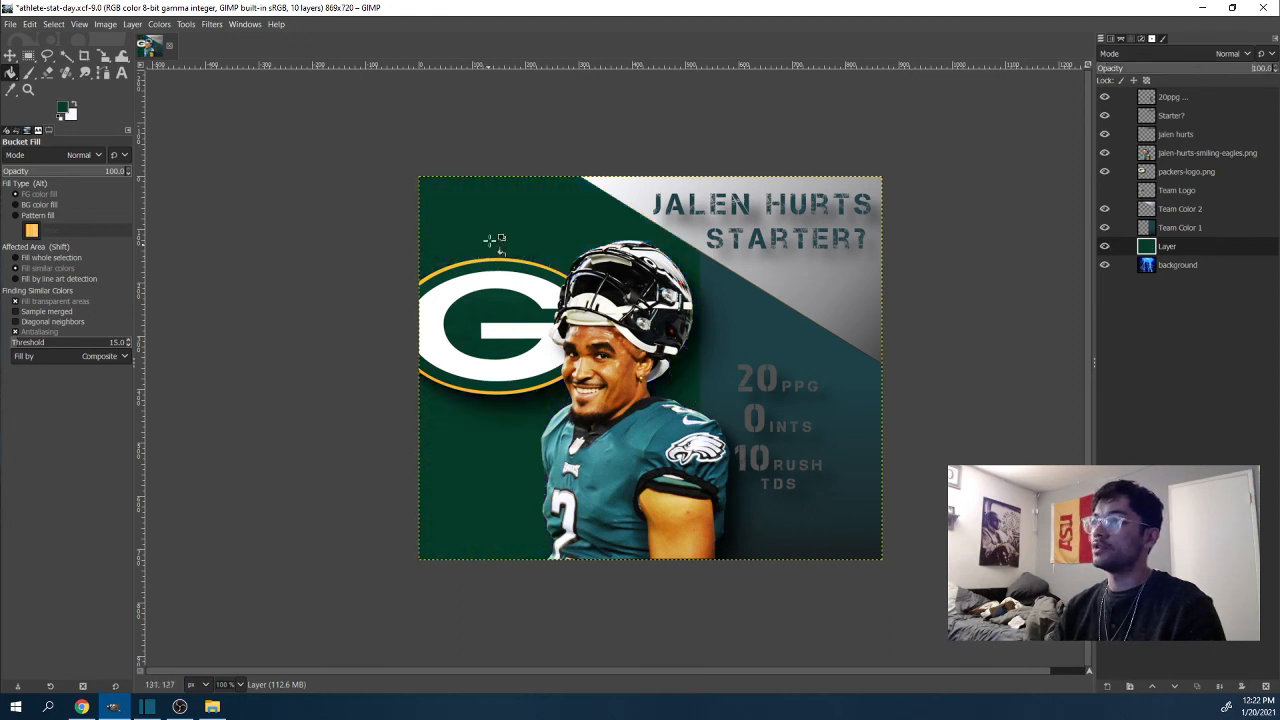
Step: Refill the green layer with dark teal 1e4147 as the foreground colour
{"action": "left_click", "coordinate": [65, 106]}
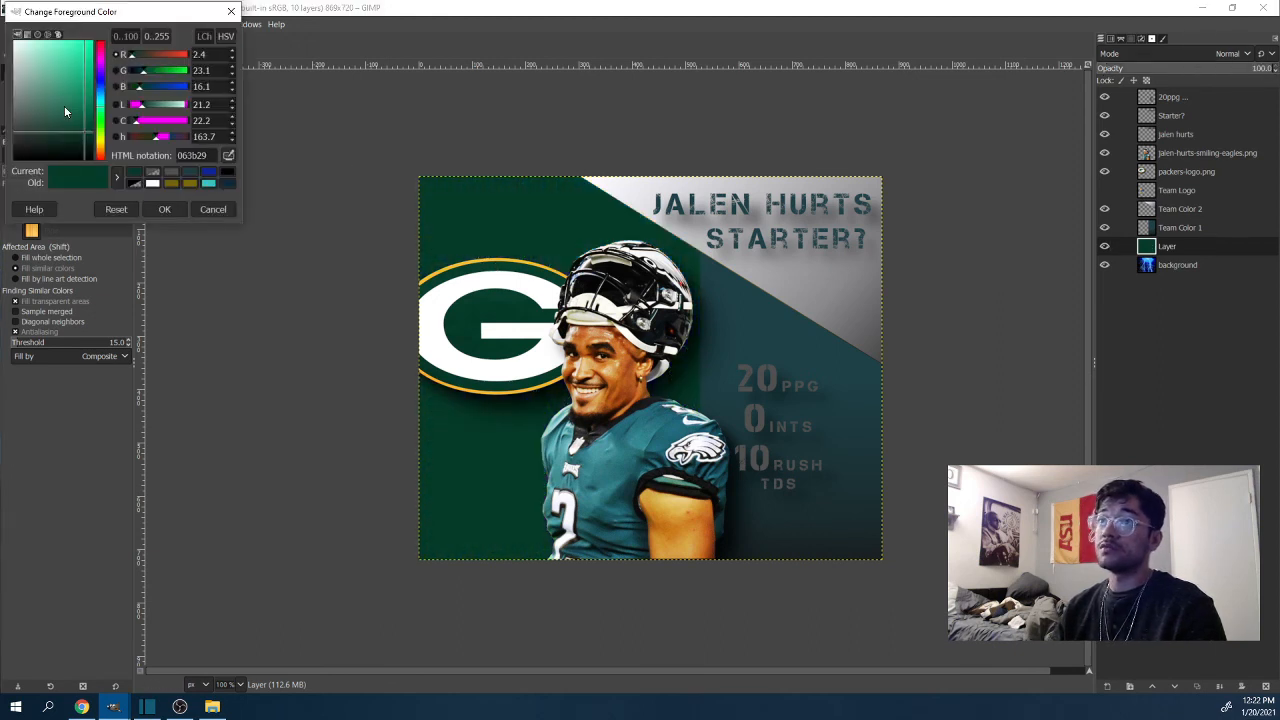
{"action": "left_click", "coordinate": [190, 171]}
{"action": "left_click", "coordinate": [182, 212]}
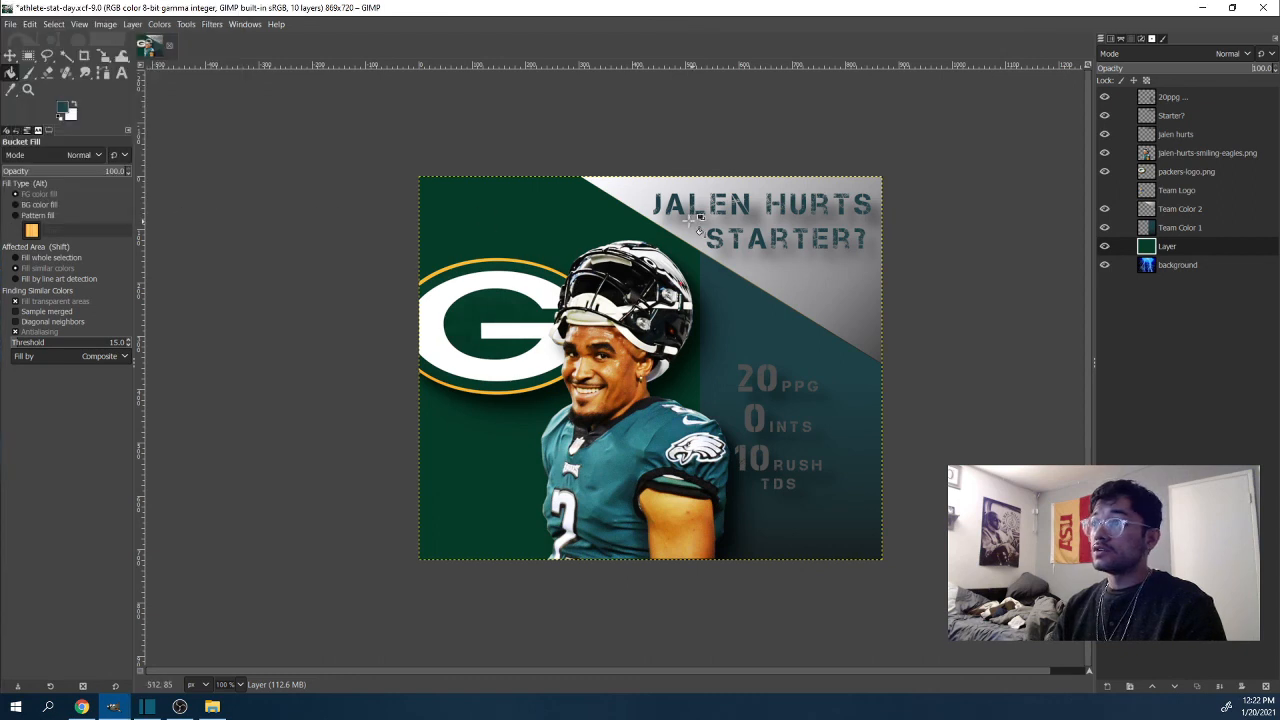
{"action": "left_click", "coordinate": [514, 211]}
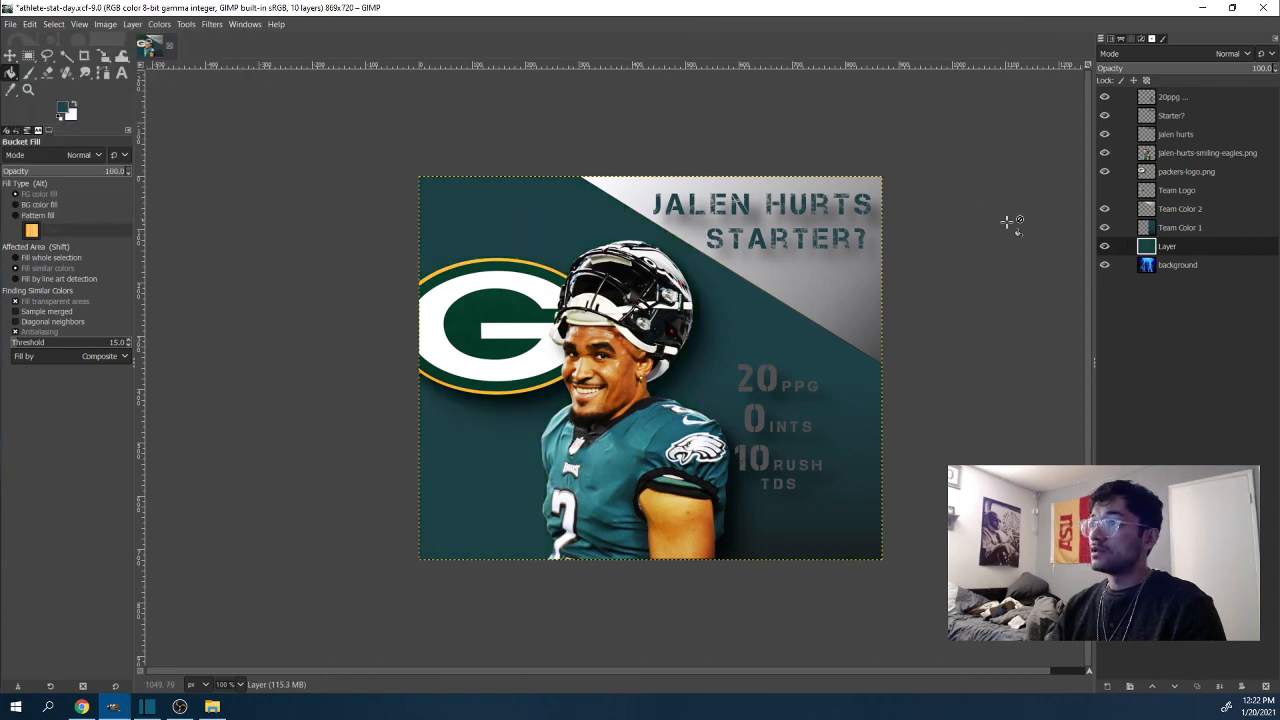
Step: Lower the teal layer's opacity to 71.5 and merge it down into the background layer
{"action": "left_click_drag", "start_coordinate": [1244, 66], "coordinate": [1190, 74]}
{"action": "left_click", "coordinate": [1220, 75]}
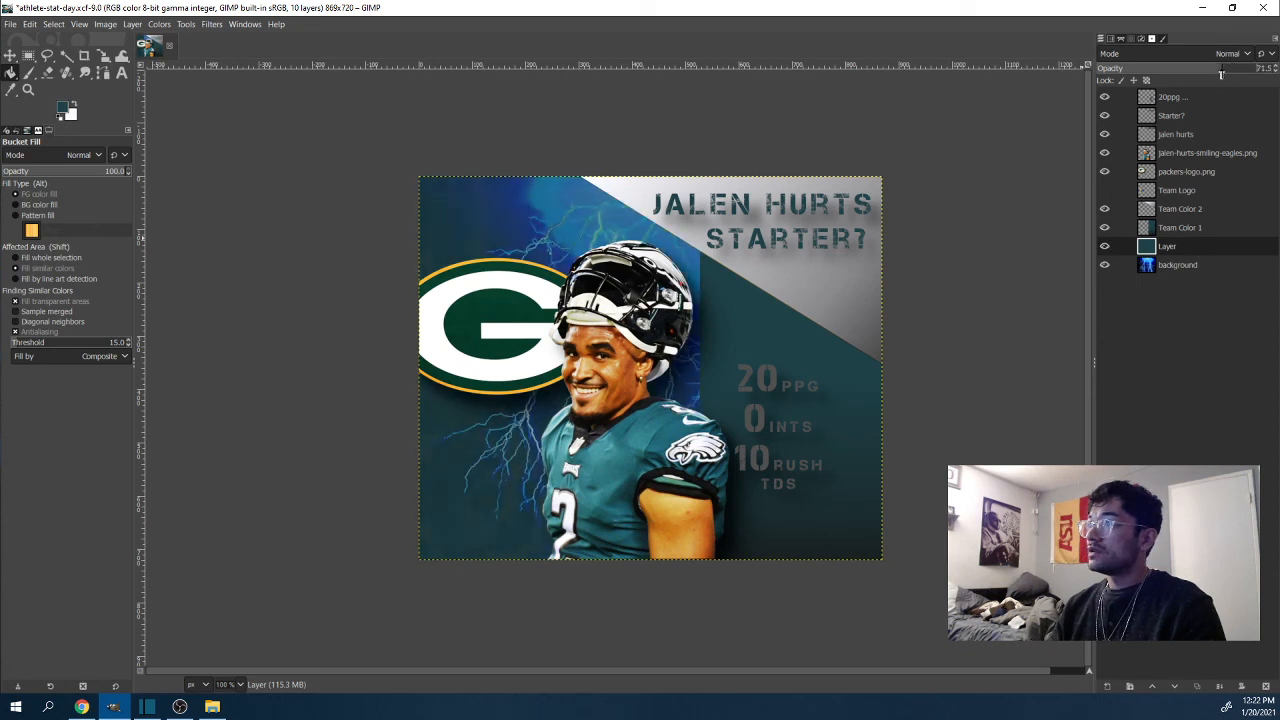
{"action": "right_click", "coordinate": [1164, 249]}
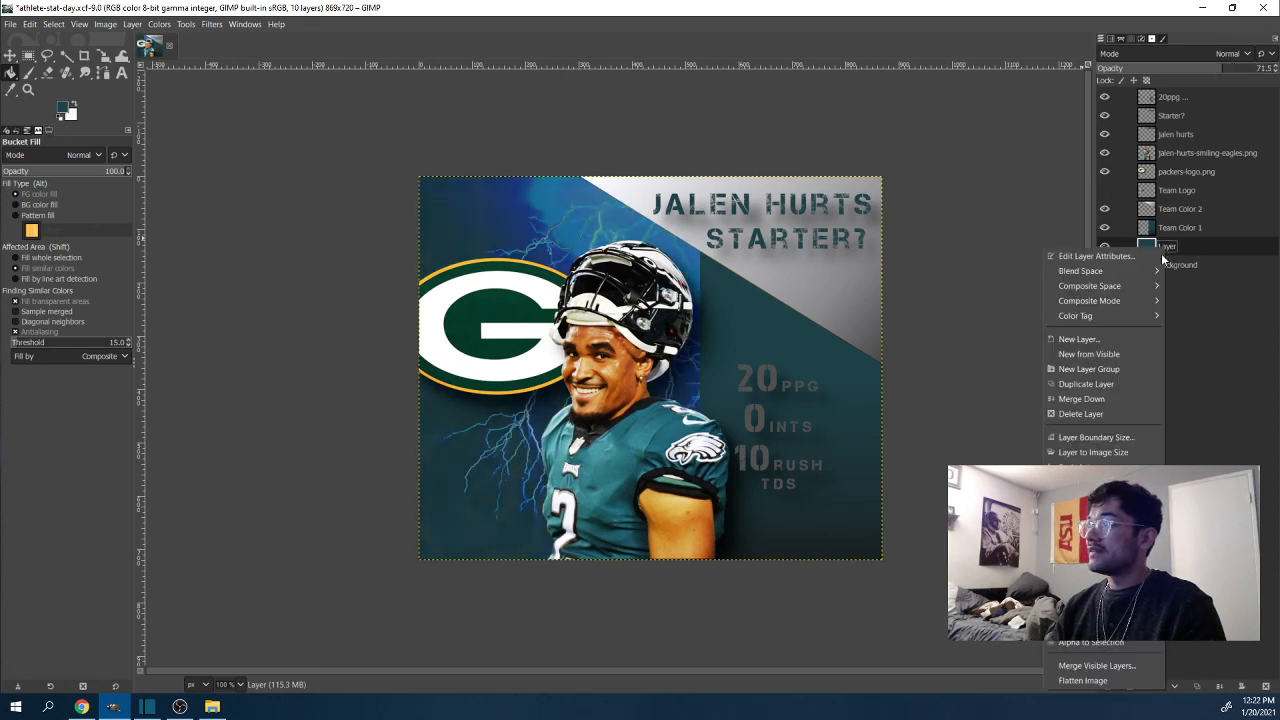
{"action": "left_click", "coordinate": [1126, 400]}
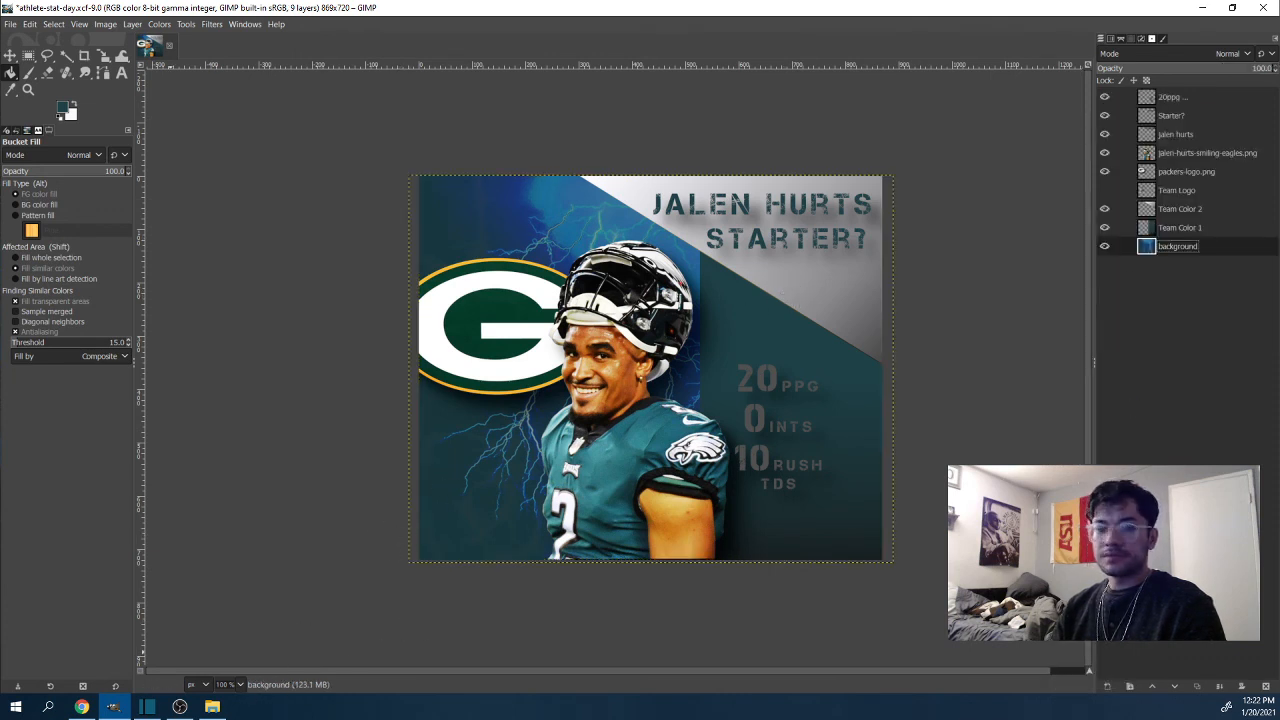
{"action": "left_click", "coordinate": [180, 707]}
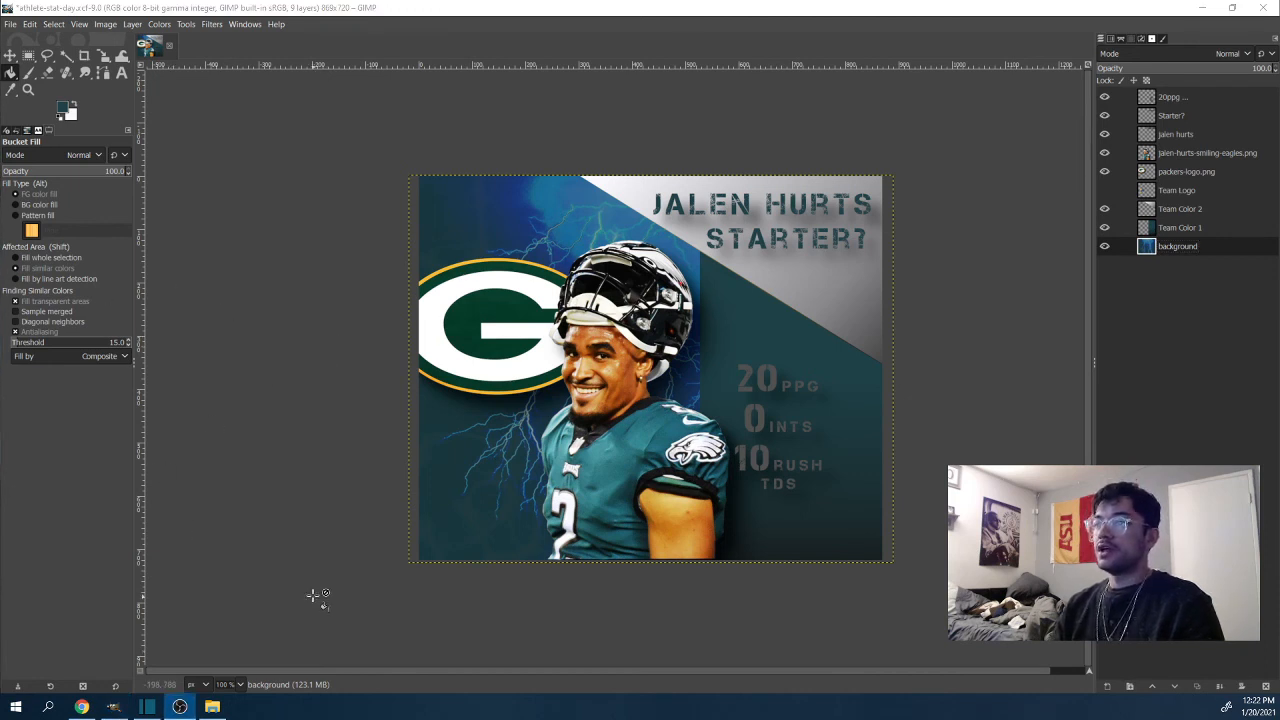
Step: Undo the merge, the opacity change and both colour fills, back to the empty layer above the background
{"action": "left_click", "coordinate": [29, 24]}
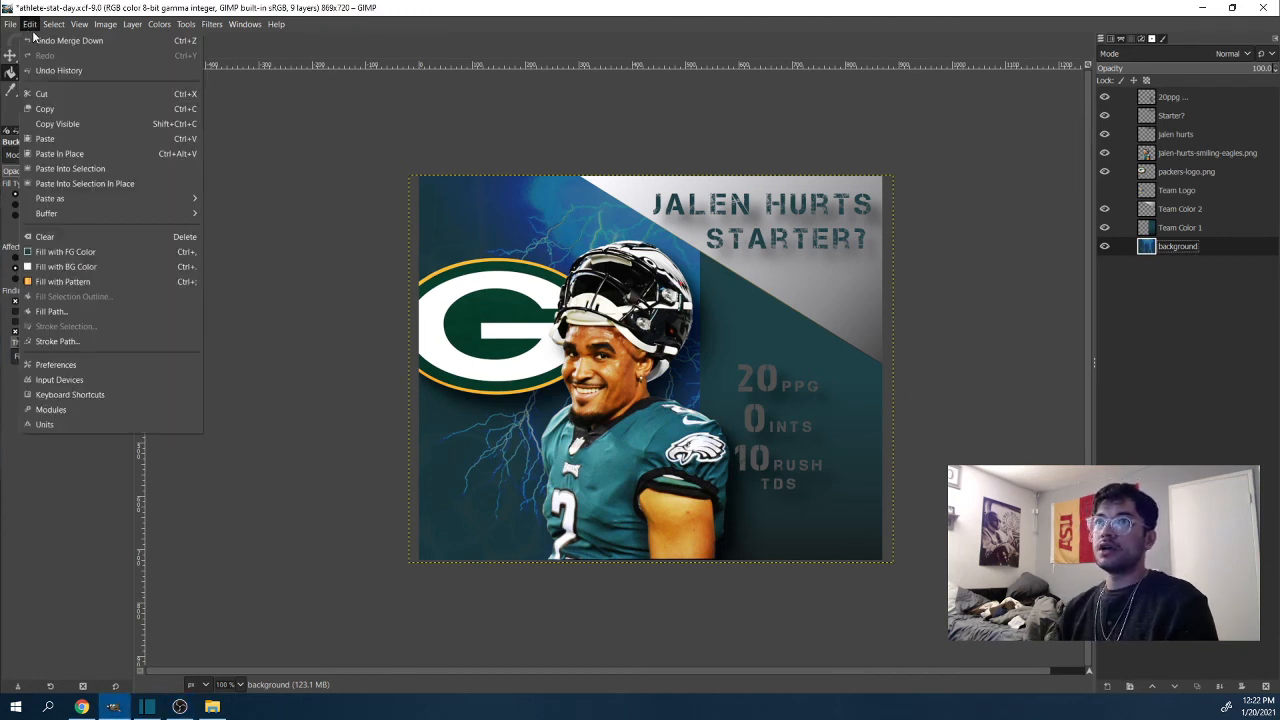
{"action": "left_click", "coordinate": [37, 35]}
{"action": "left_click", "coordinate": [29, 24]}
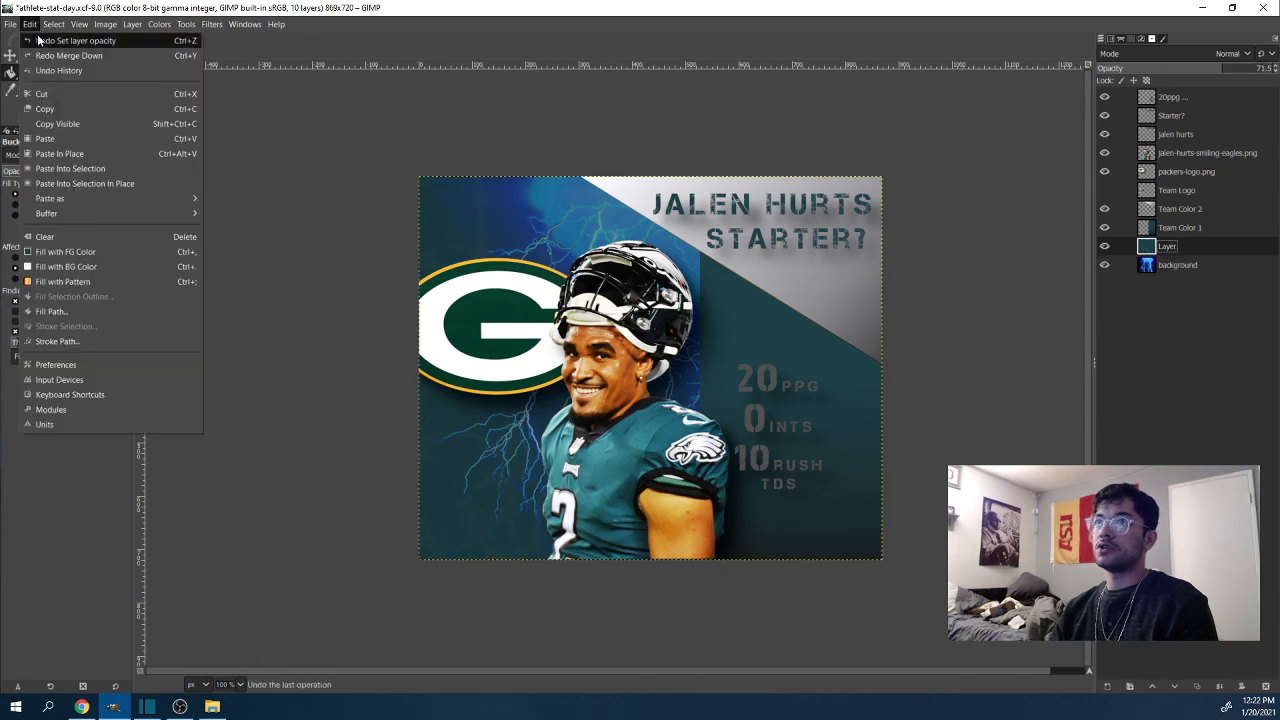
{"action": "left_click", "coordinate": [38, 38]}
{"action": "left_click", "coordinate": [29, 24]}
{"action": "left_click", "coordinate": [38, 38]}
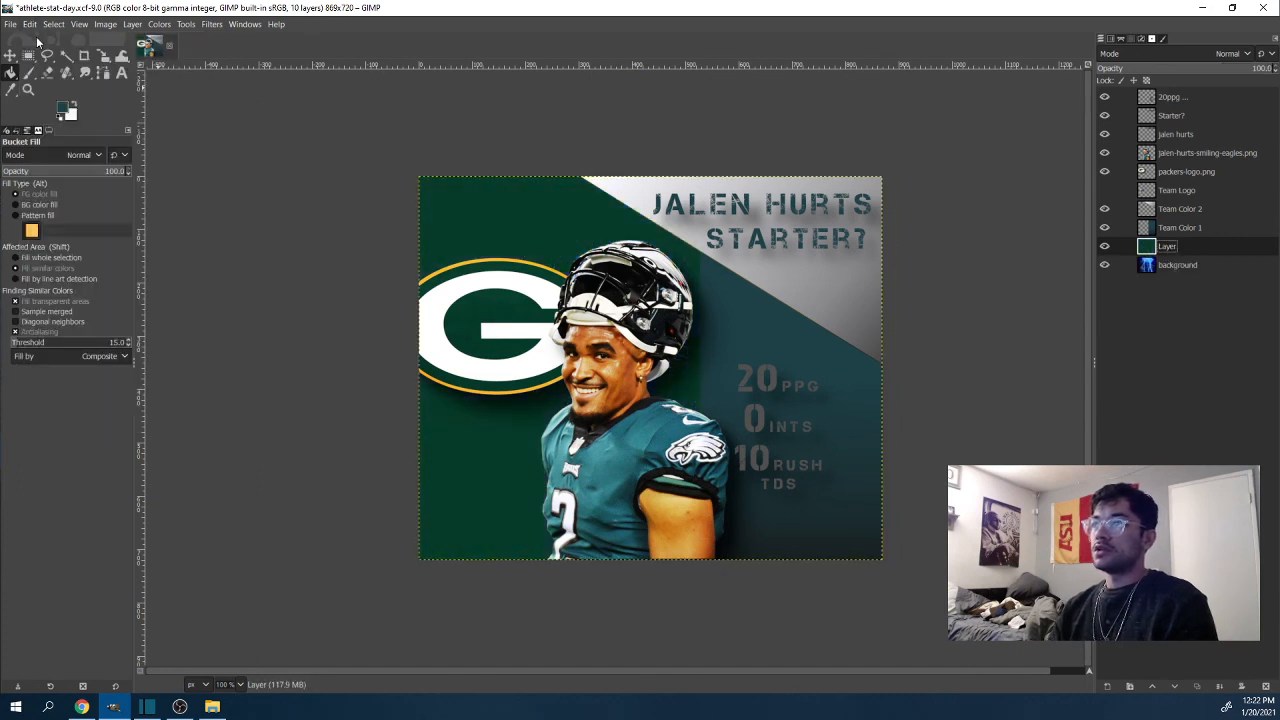
{"action": "left_click", "coordinate": [29, 24]}
{"action": "left_click", "coordinate": [38, 40]}
{"action": "left_click", "coordinate": [30, 24]}
{"action": "left_click", "coordinate": [40, 40]}
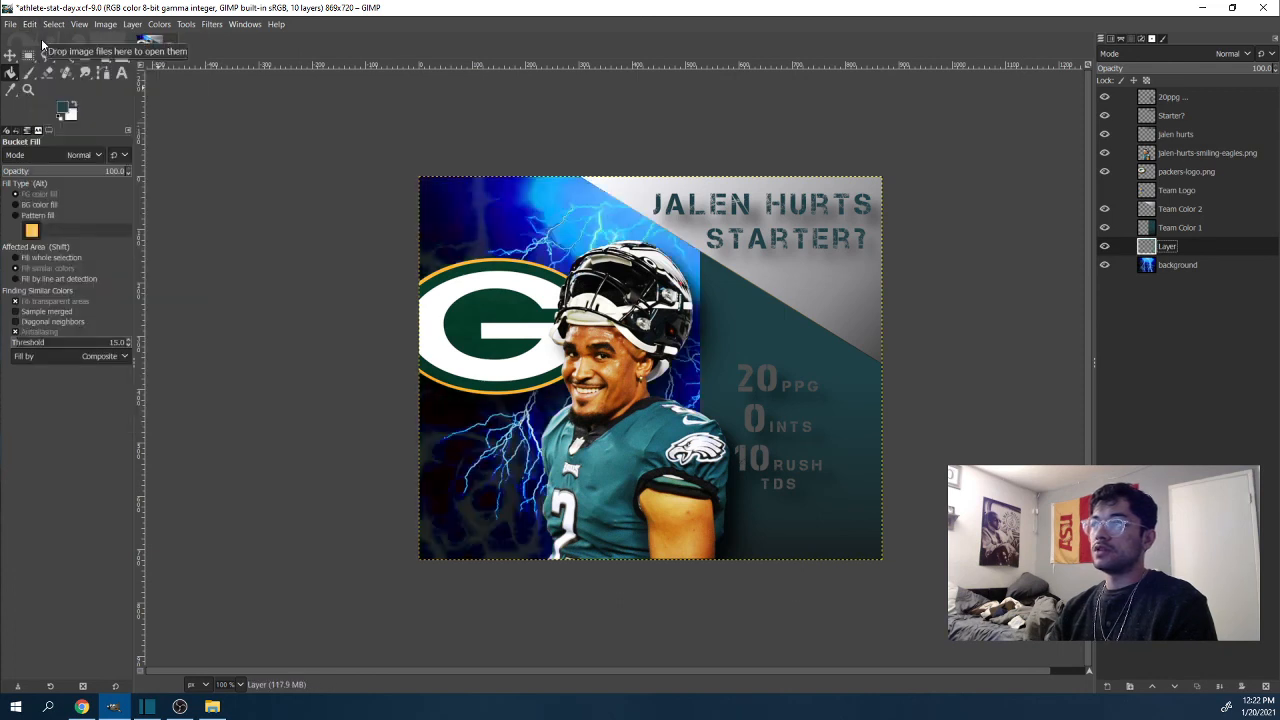
Step: Import Tough-Gritty-background.jpg from the backgrounds folder in Pictures as a layer directly above the background layer
{"action": "left_click", "coordinate": [1173, 266]}
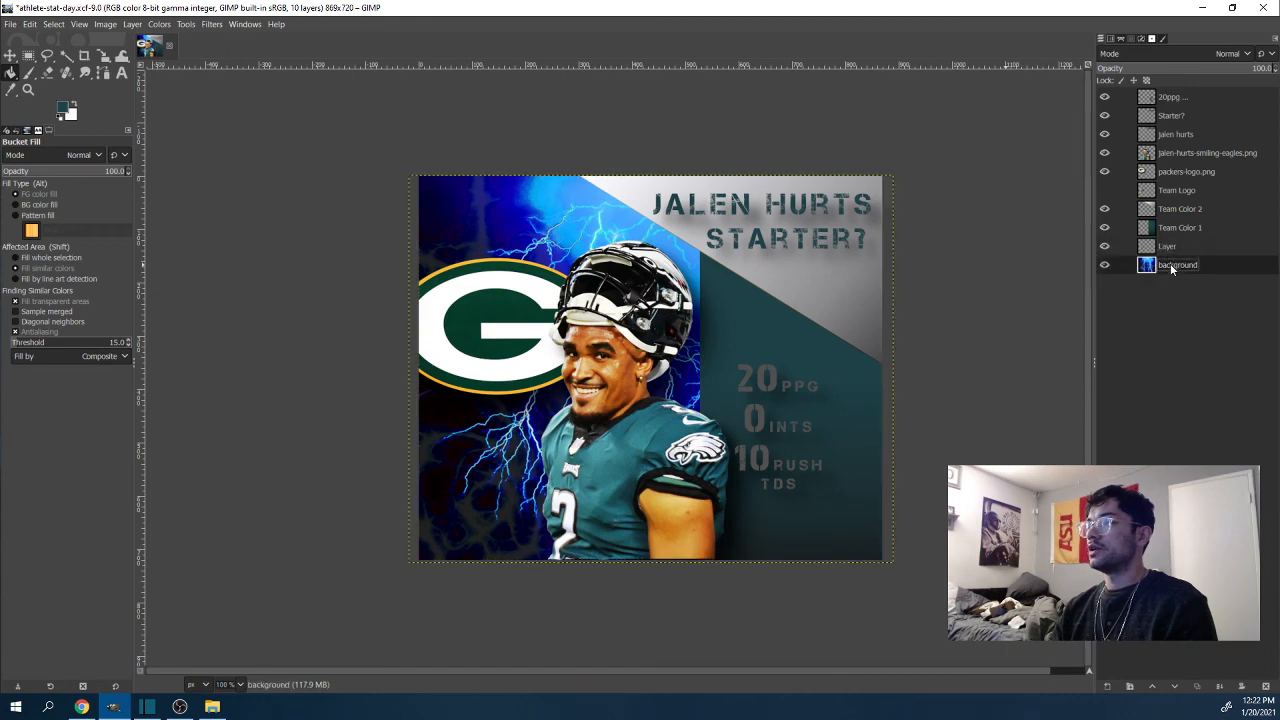
{"action": "left_click", "coordinate": [12, 24]}
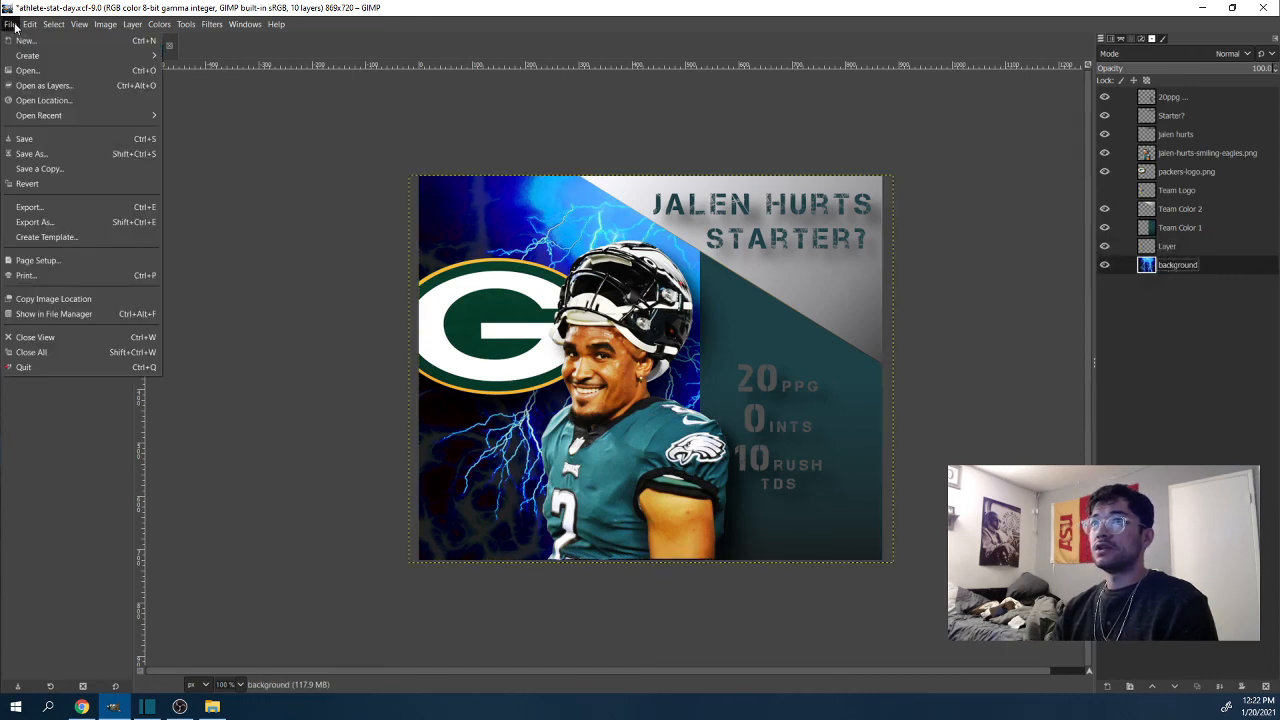
{"action": "left_click", "coordinate": [45, 85]}
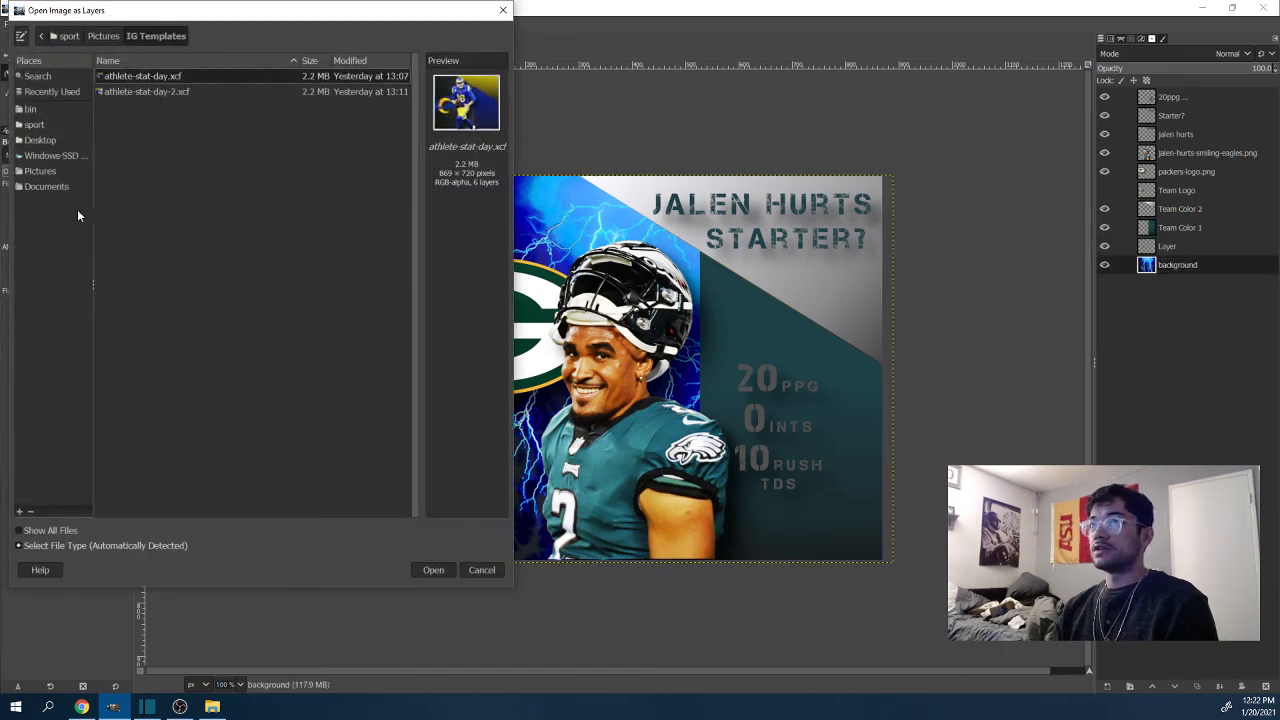
{"action": "left_click", "coordinate": [48, 170]}
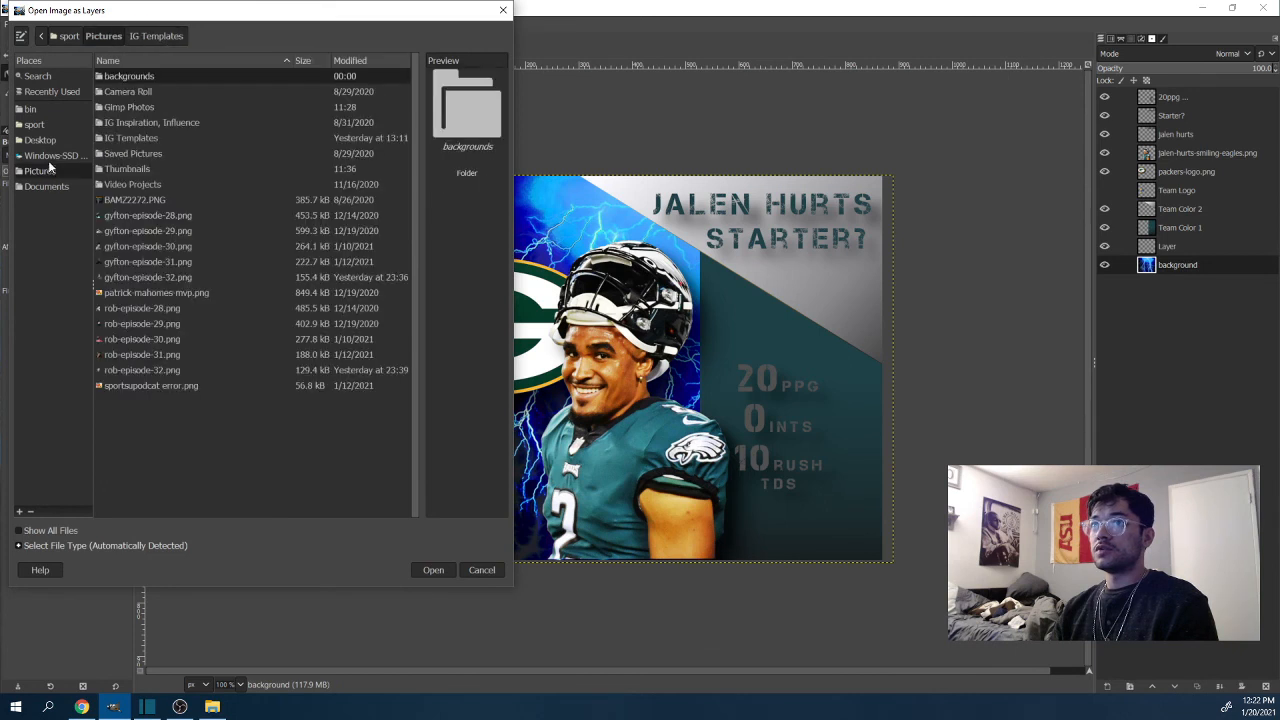
{"action": "double_click", "coordinate": [132, 76]}
{"action": "left_click", "coordinate": [155, 107]}
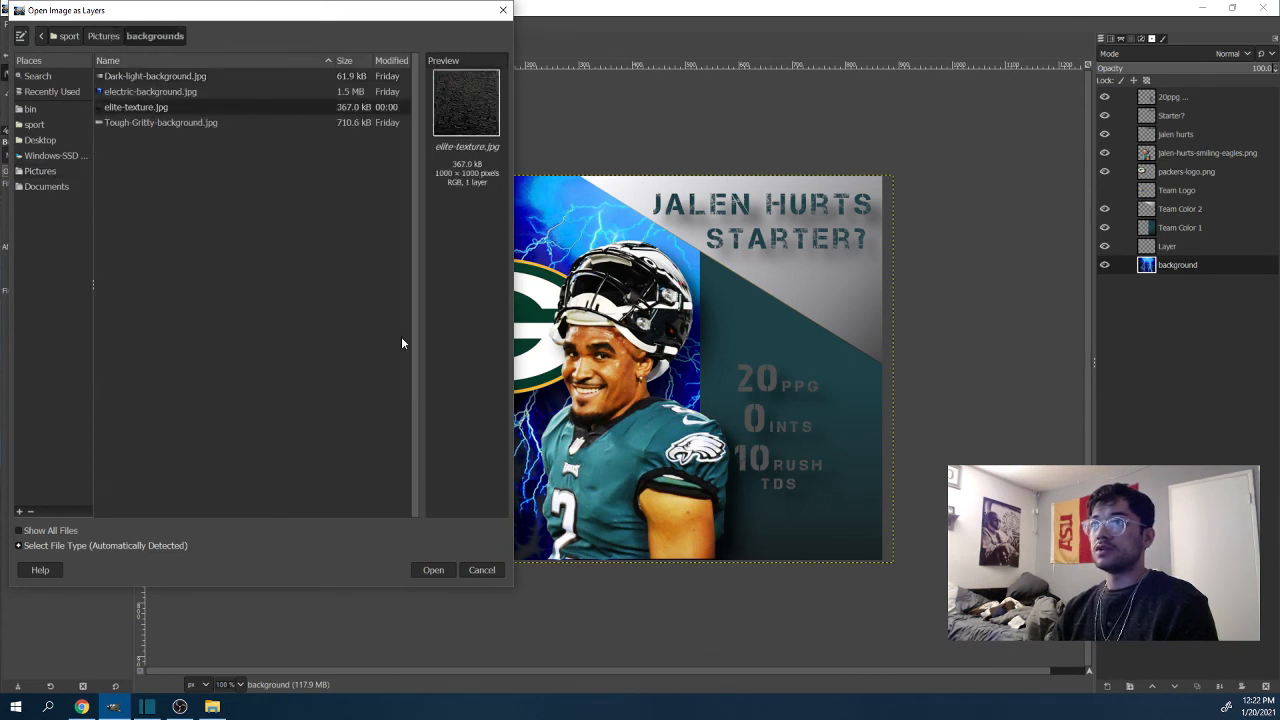
{"action": "left_click", "coordinate": [157, 123]}
{"action": "left_click", "coordinate": [434, 570]}
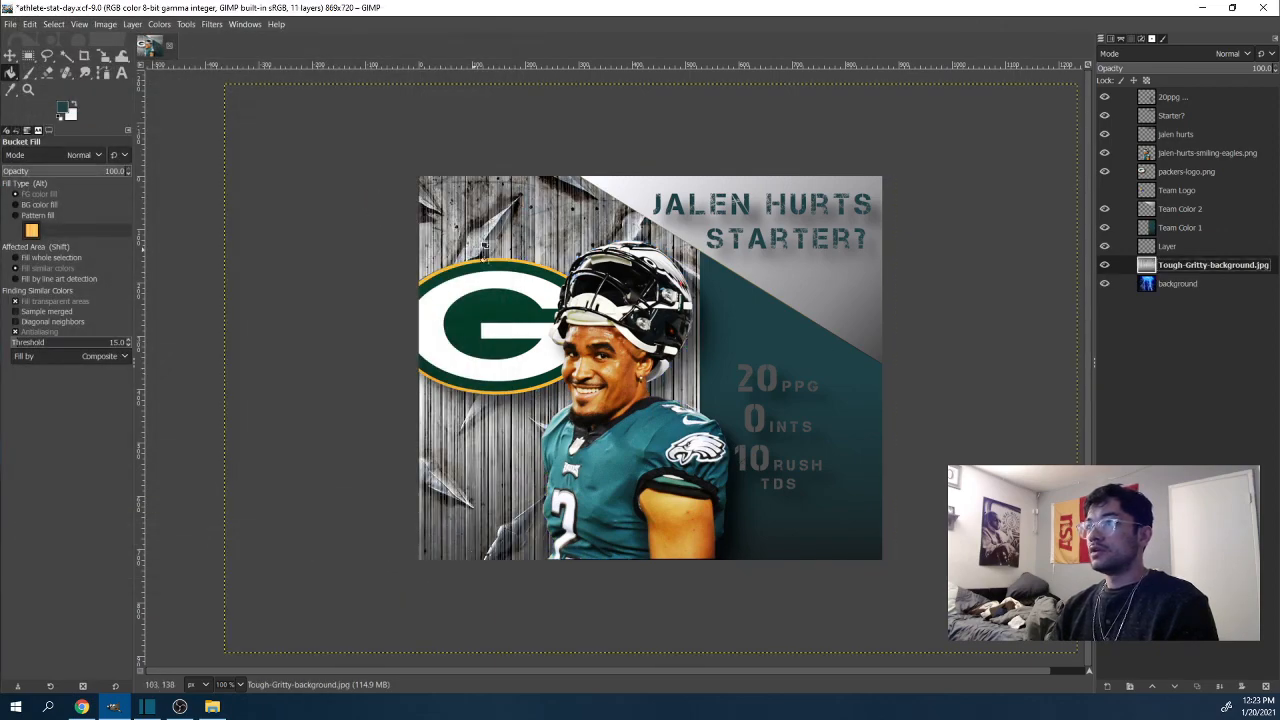
Step: Scale the Tough-Gritty-background.jpg layer to 1151 x 768 px and position it to cover the whole canvas
{"action": "left_click", "coordinate": [103, 56]}
{"action": "left_click", "coordinate": [418, 206]}
{"action": "left_click_drag", "start_coordinate": [418, 206], "coordinate": [603, 305]}
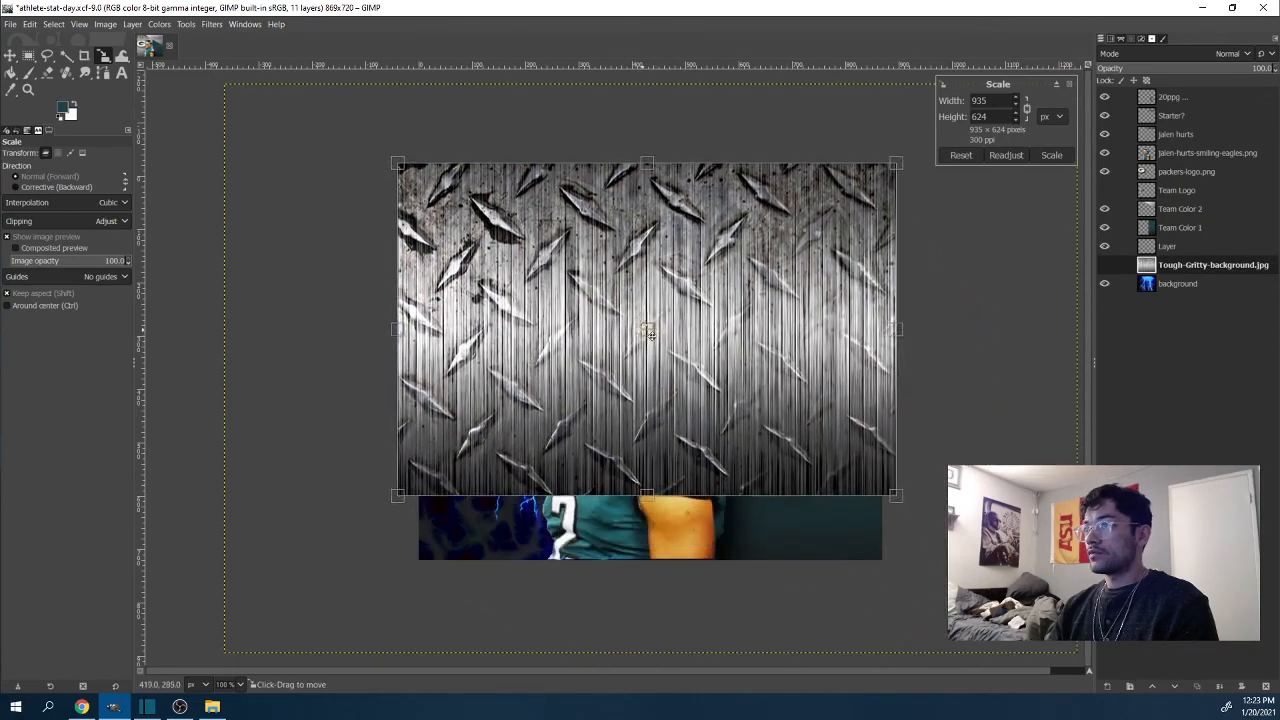
{"action": "left_click_drag", "start_coordinate": [871, 481], "coordinate": [993, 560]}
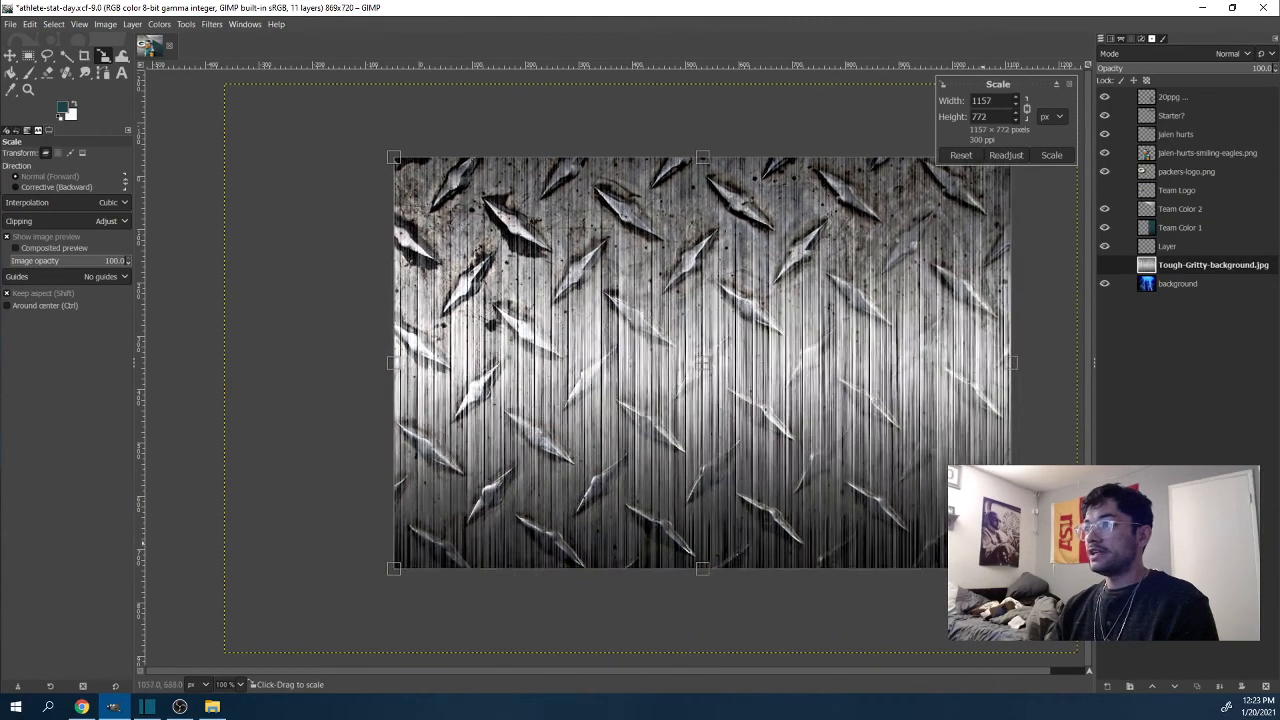
{"action": "left_click_drag", "start_coordinate": [697, 352], "coordinate": [634, 362]}
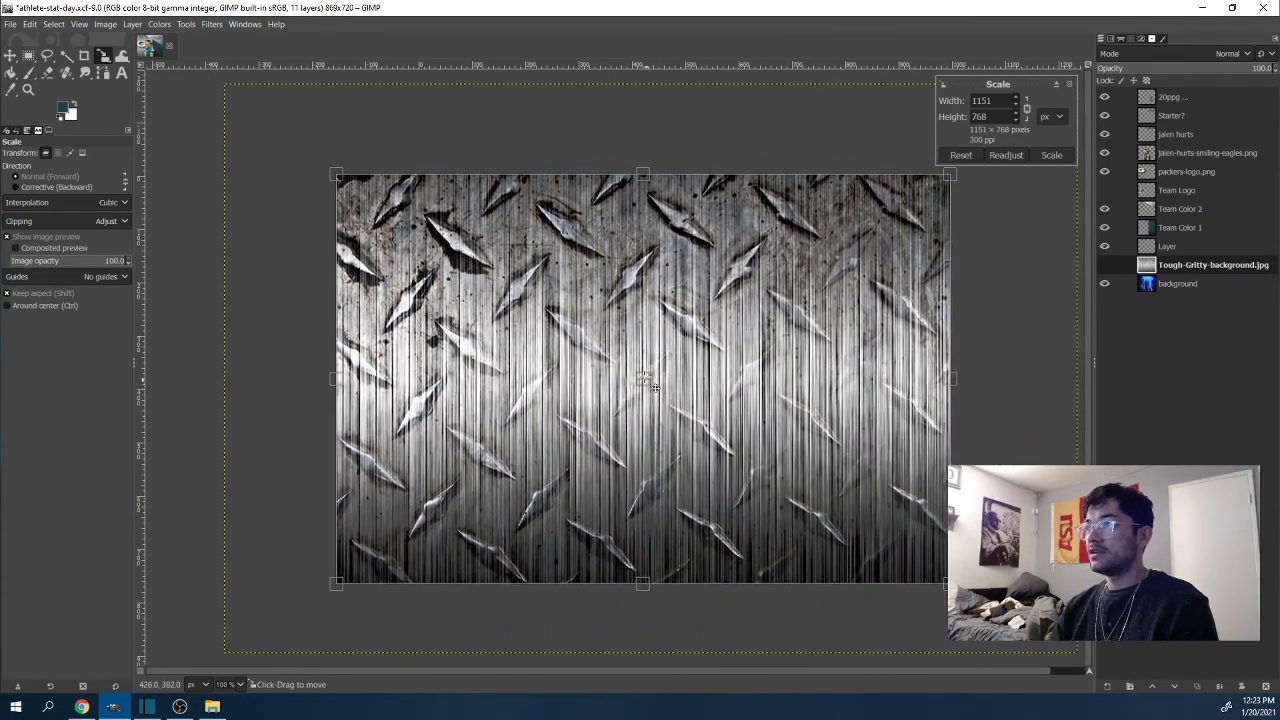
{"action": "left_click", "coordinate": [1052, 155]}
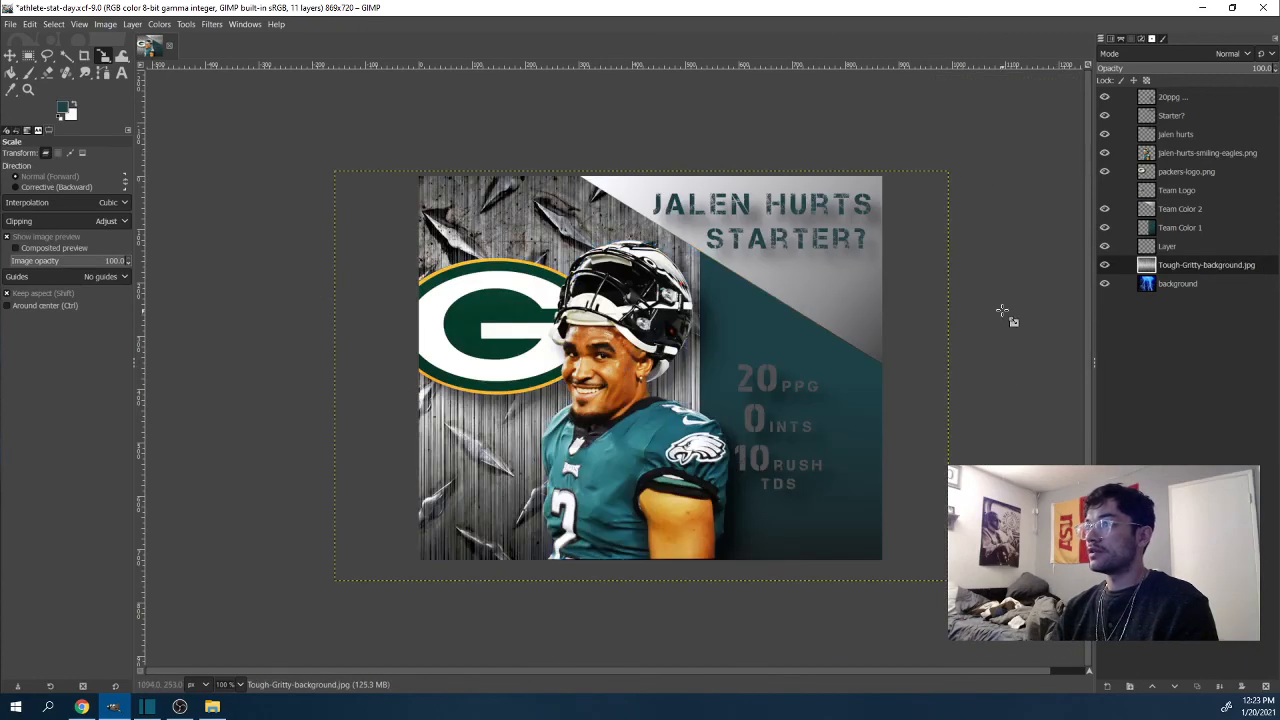
Step: Select the original blue lightning background layer
{"action": "left_click", "coordinate": [1221, 289]}
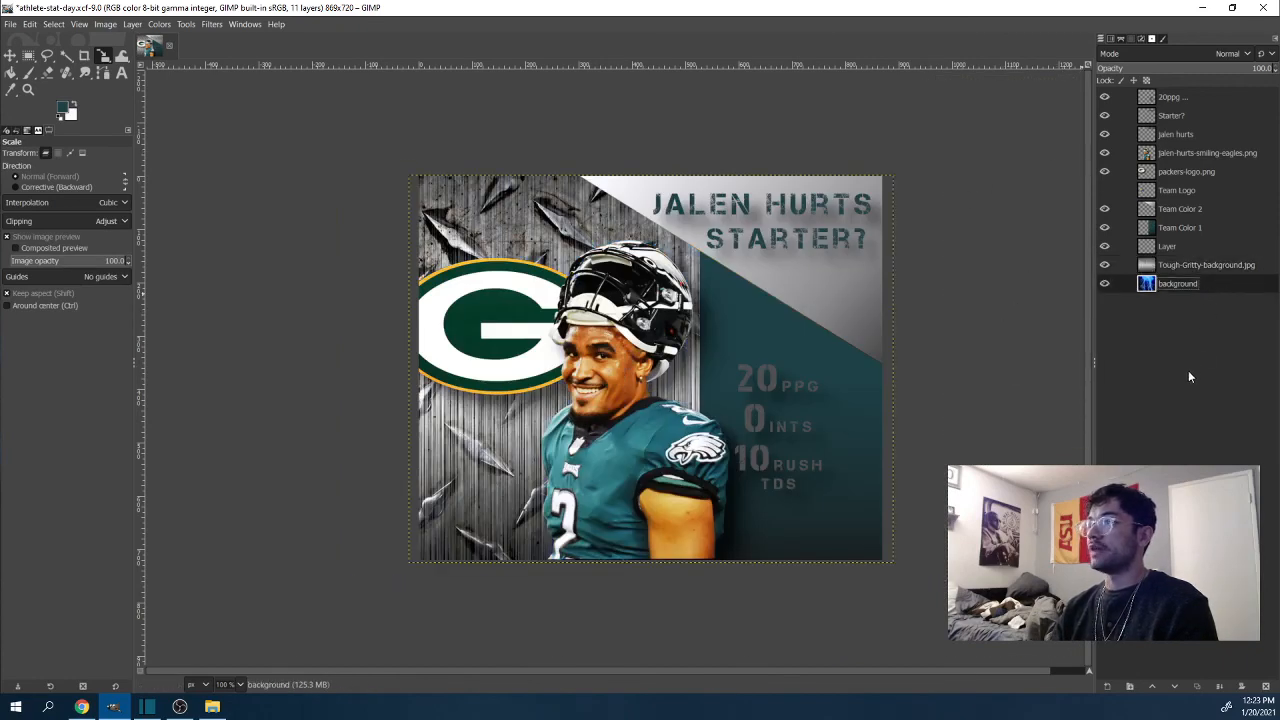